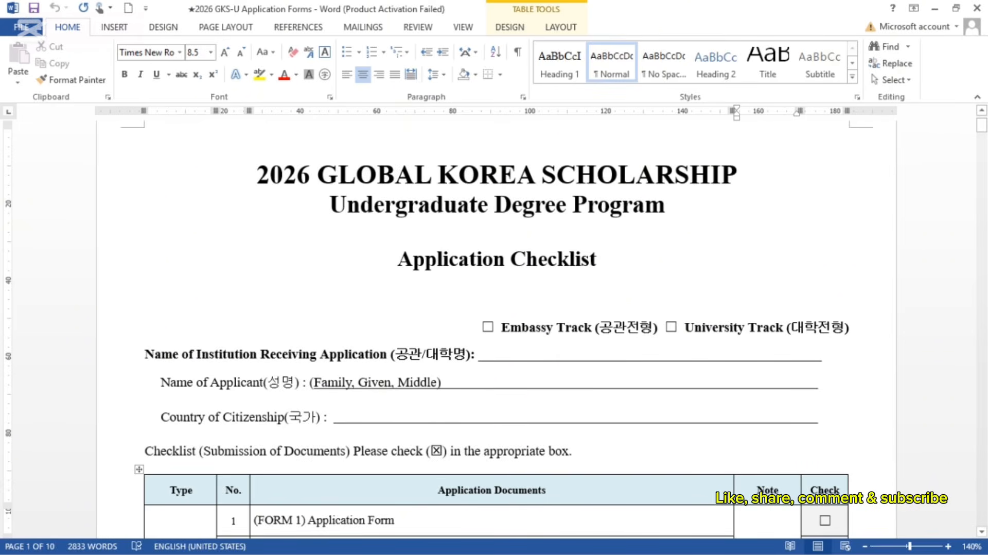
Step: Tick the Embassy Track checkbox on the checklist, leaving University Track unchecked
{"action": "scroll", "coordinate": [493, 330], "scroll_direction": "down", "scroll_amount": 2}
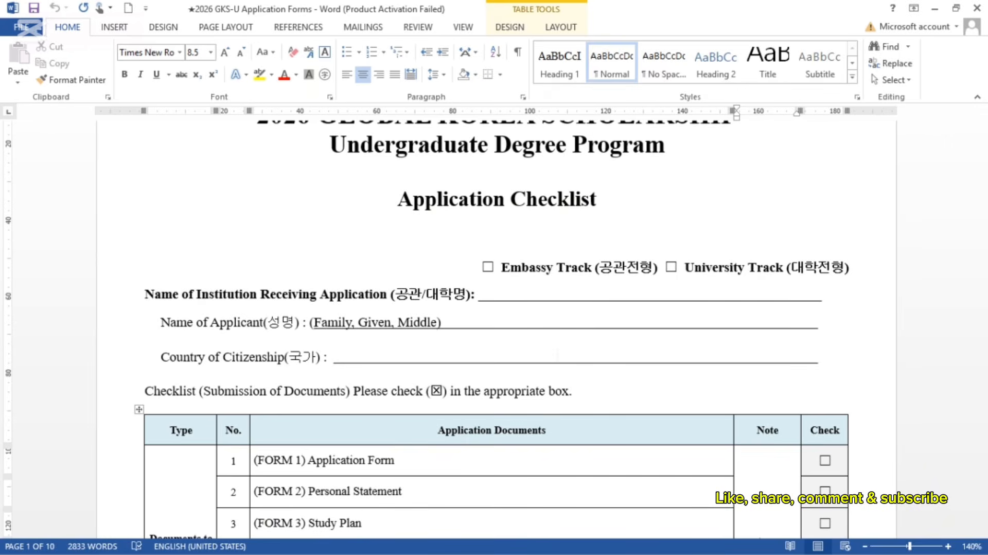
{"action": "scroll", "coordinate": [494, 329], "scroll_direction": "up", "scroll_amount": 3}
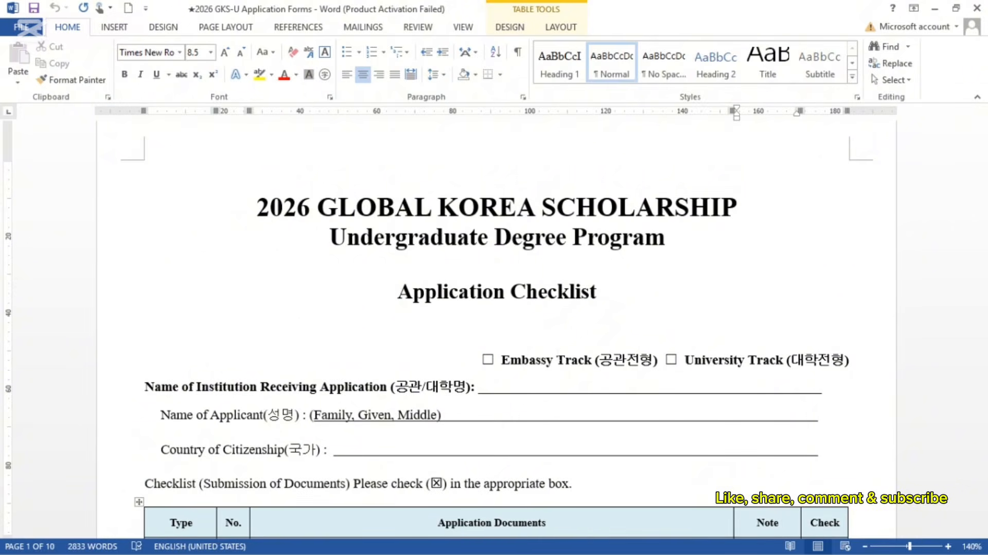
{"action": "scroll", "coordinate": [494, 322], "scroll_direction": "down", "scroll_amount": 2}
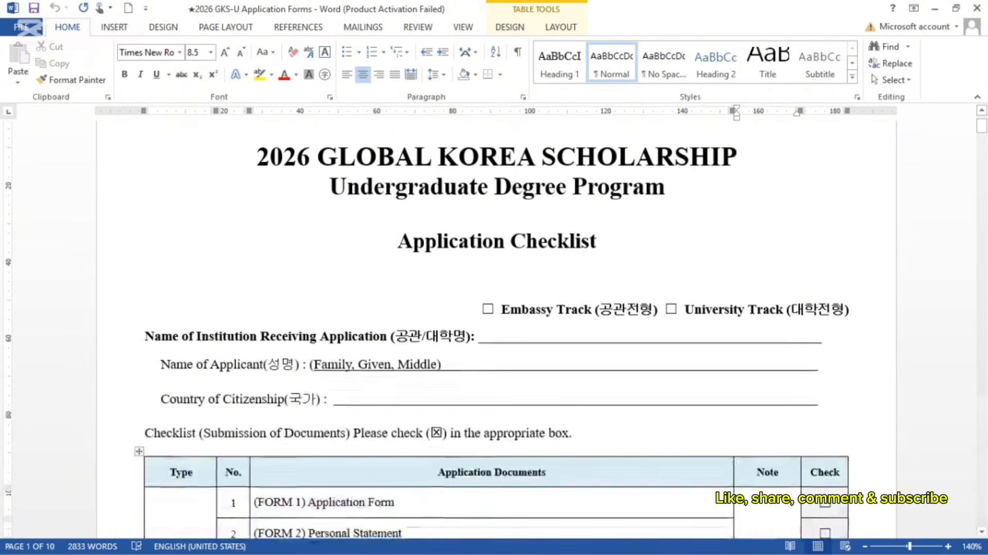
{"action": "scroll", "coordinate": [761, 525], "scroll_direction": "down", "scroll_amount": 1}
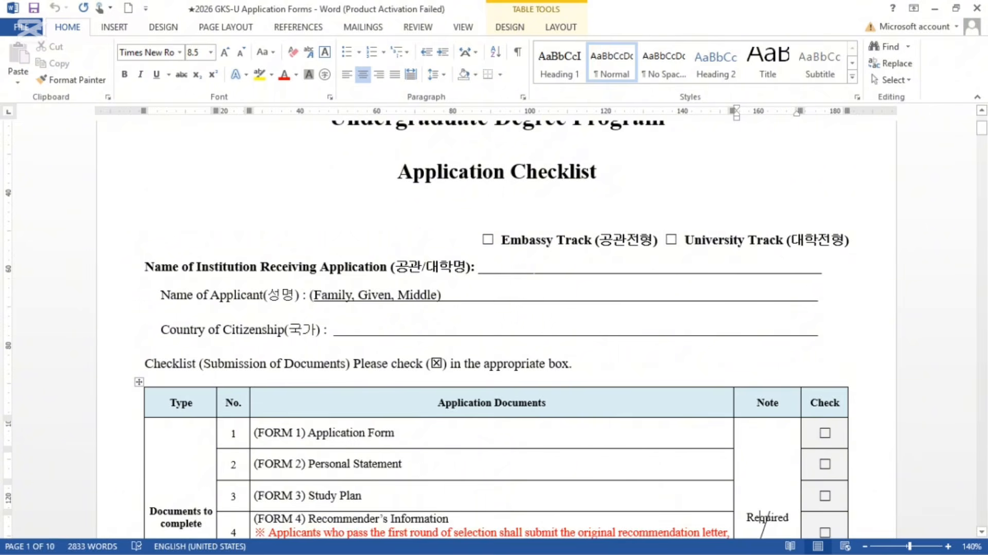
{"action": "left_click", "coordinate": [525, 266]}
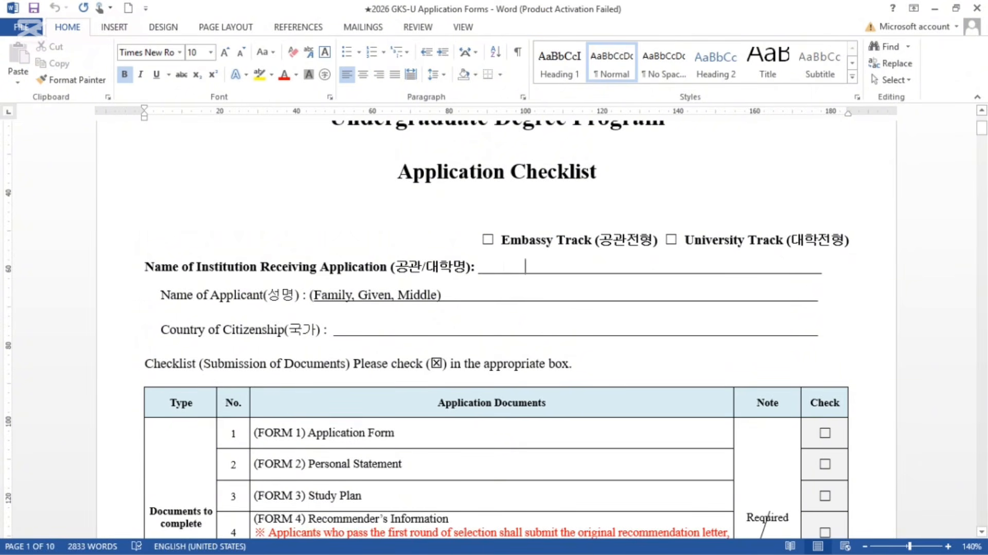
{"action": "left_click", "coordinate": [505, 266]}
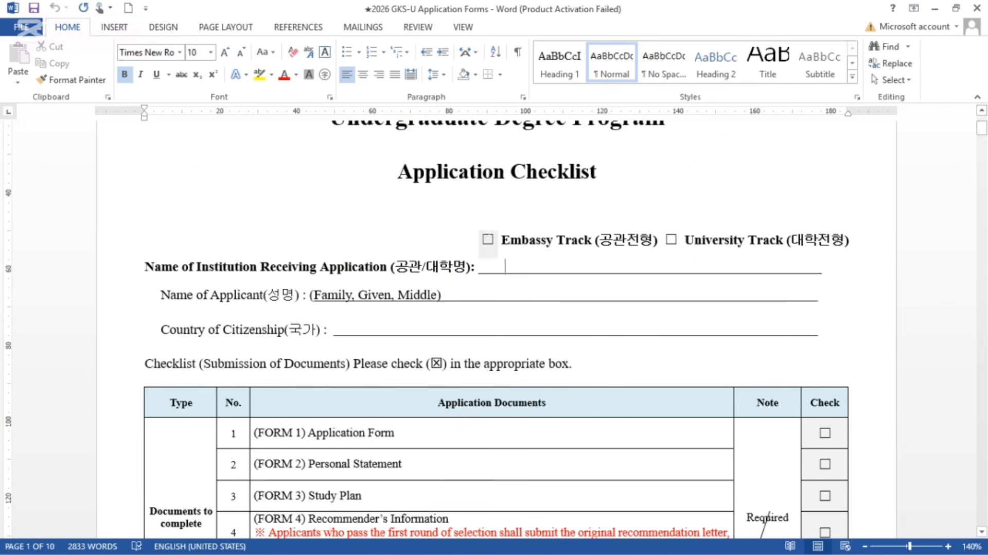
{"action": "left_click", "coordinate": [488, 239]}
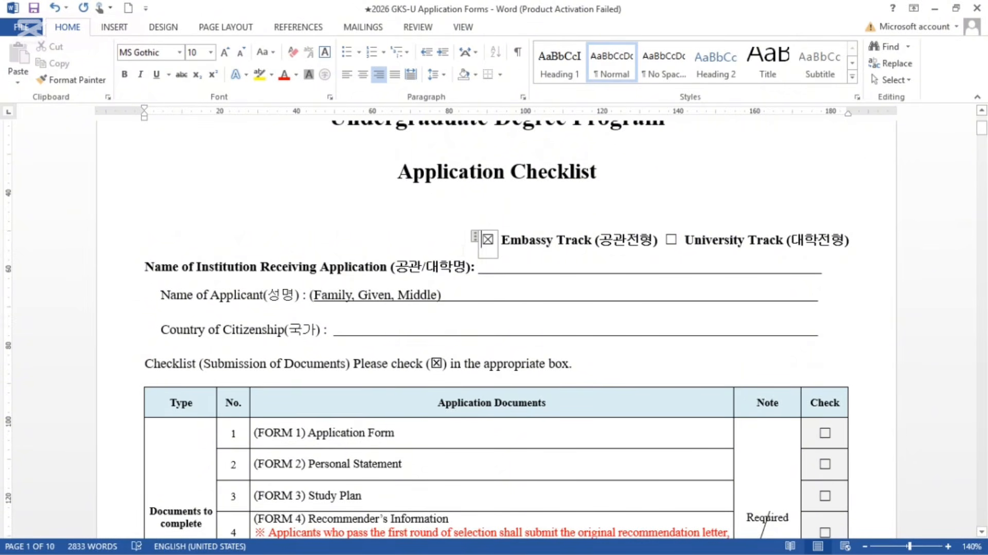
{"action": "left_click", "coordinate": [488, 240]}
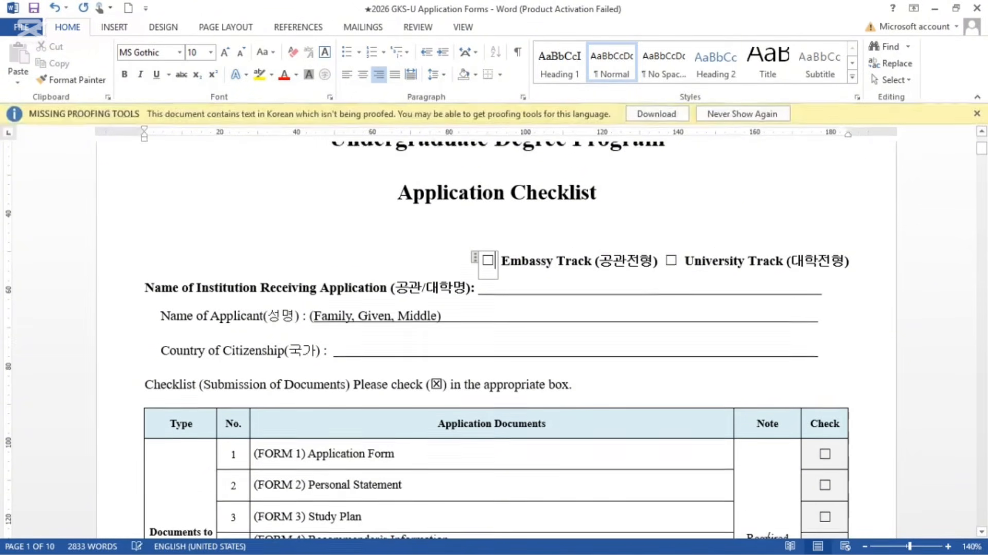
{"action": "left_click", "coordinate": [671, 260]}
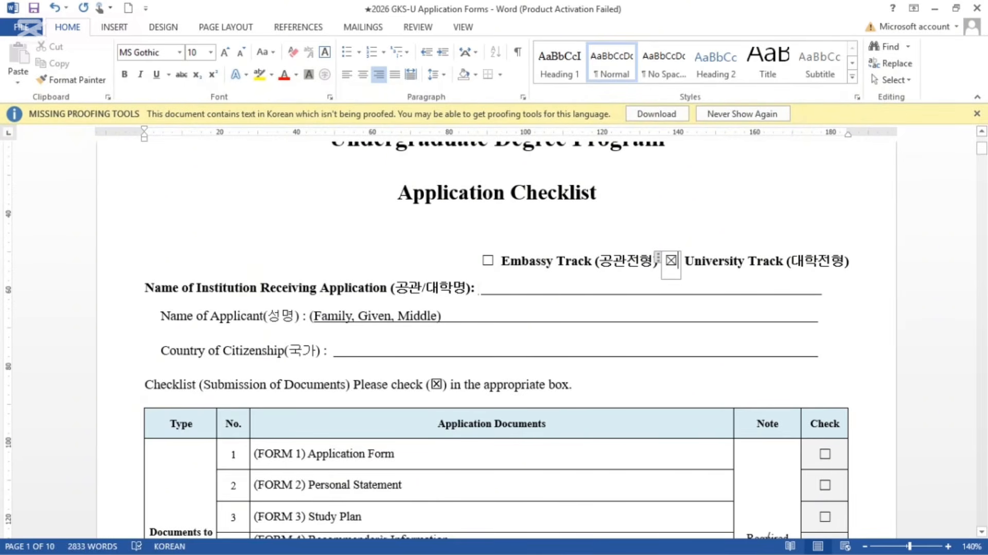
{"action": "left_click", "coordinate": [479, 288]}
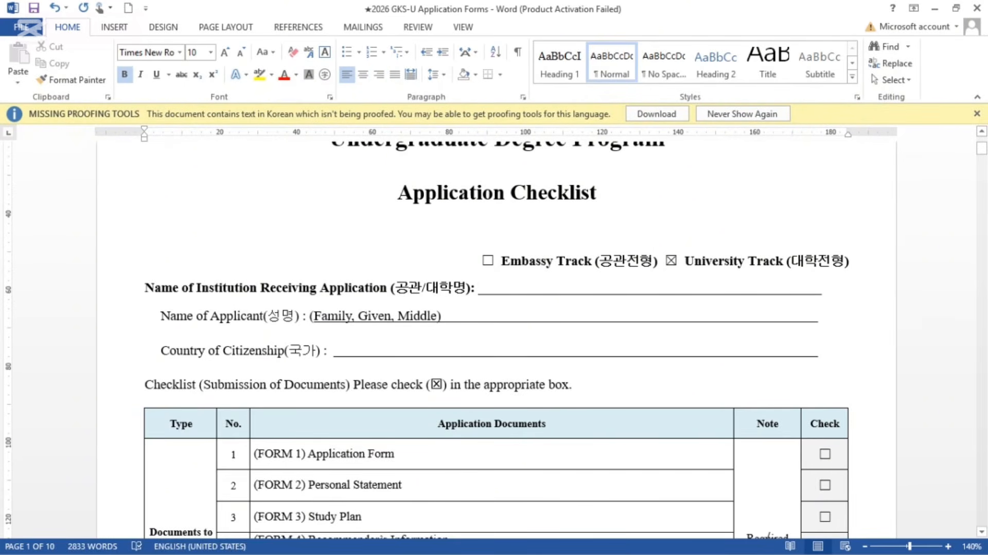
{"action": "left_click", "coordinate": [671, 261]}
{"action": "left_click", "coordinate": [487, 261]}
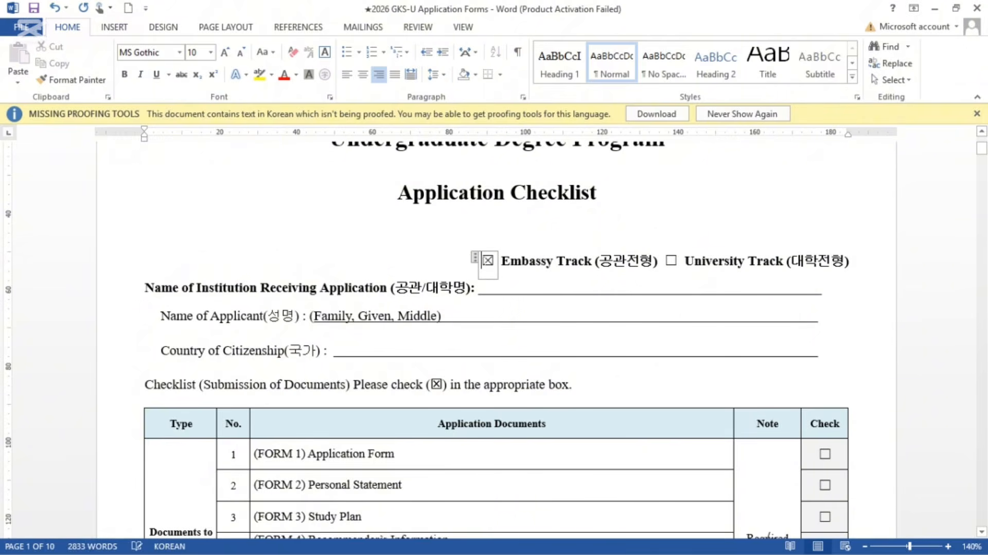
{"action": "left_click", "coordinate": [512, 287]}
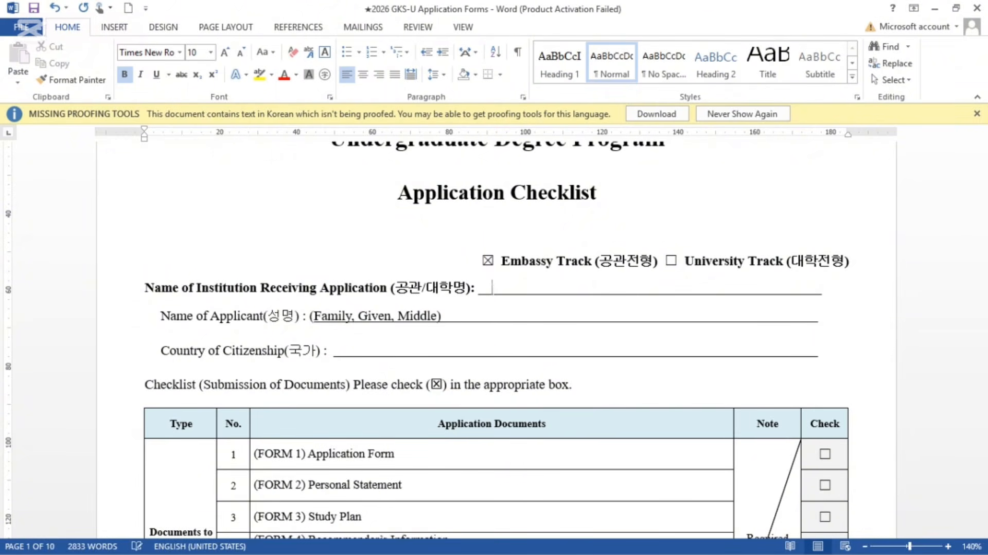
Step: Type 'EMBASSY OF KOREA' and '(NIGERIA/GHANA/INDIA)' on the institution line, trimming extra underscores
{"action": "type", "text": "EMABSS"}
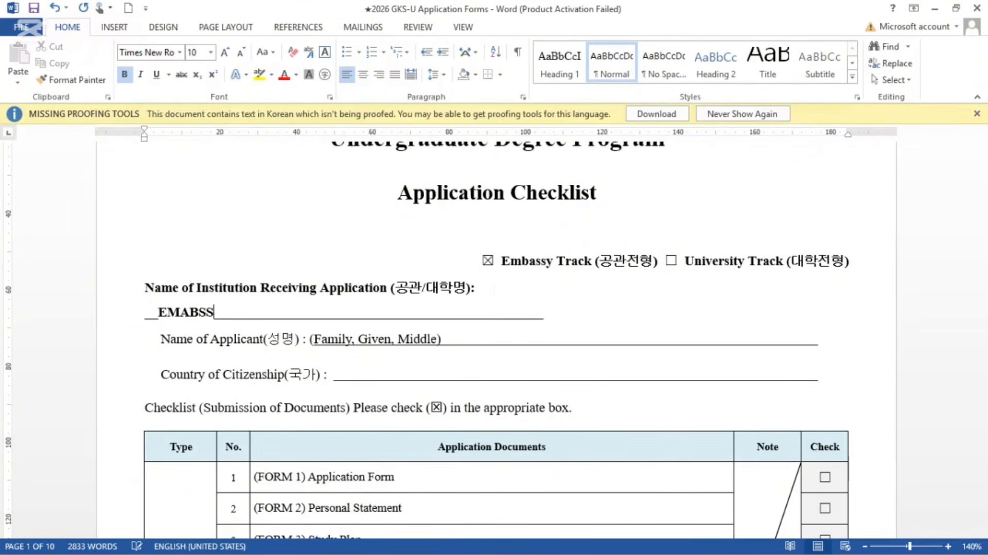
{"action": "key", "text": "BackSpace"}
{"action": "key", "text": "BackSpace"}
{"action": "key", "text": "BackSpace"}
{"action": "key", "text": "BackSpace"}
{"action": "key", "text": "BackSpace"}
{"action": "key", "text": "BackSpace"}
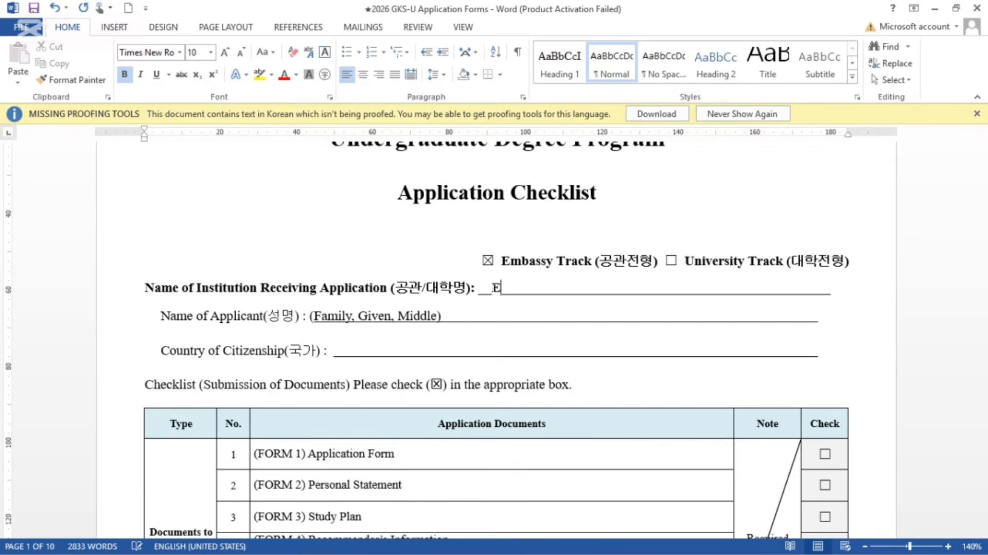
{"action": "type", "text": "EM"}
{"action": "key", "text": "BackSpace"}
{"action": "type", "text": "MABSSY"}
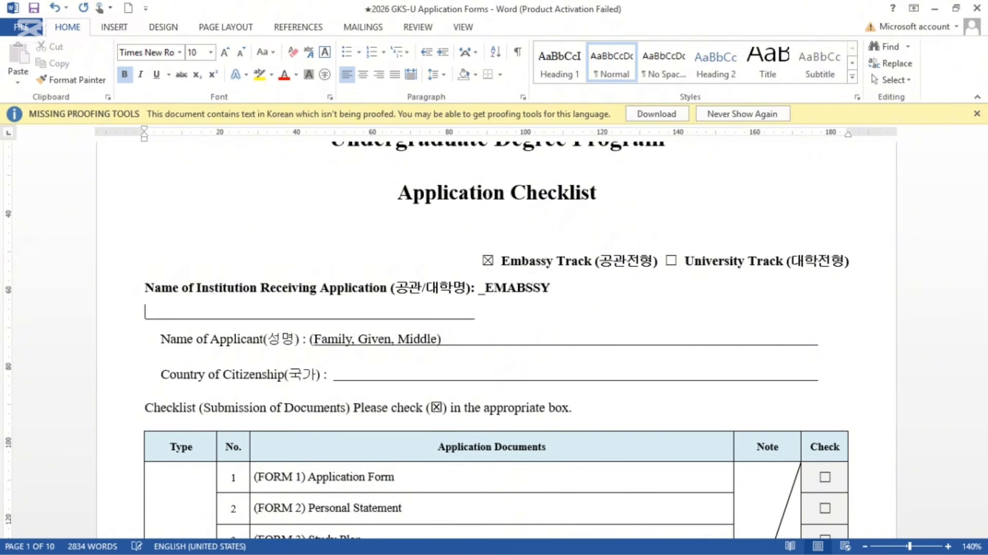
{"action": "key", "text": "BackSpace"}
{"action": "key", "text": "BackSpace"}
{"action": "key", "text": "BackSpace"}
{"action": "key", "text": "BackSpace"}
{"action": "key", "text": "BackSpace"}
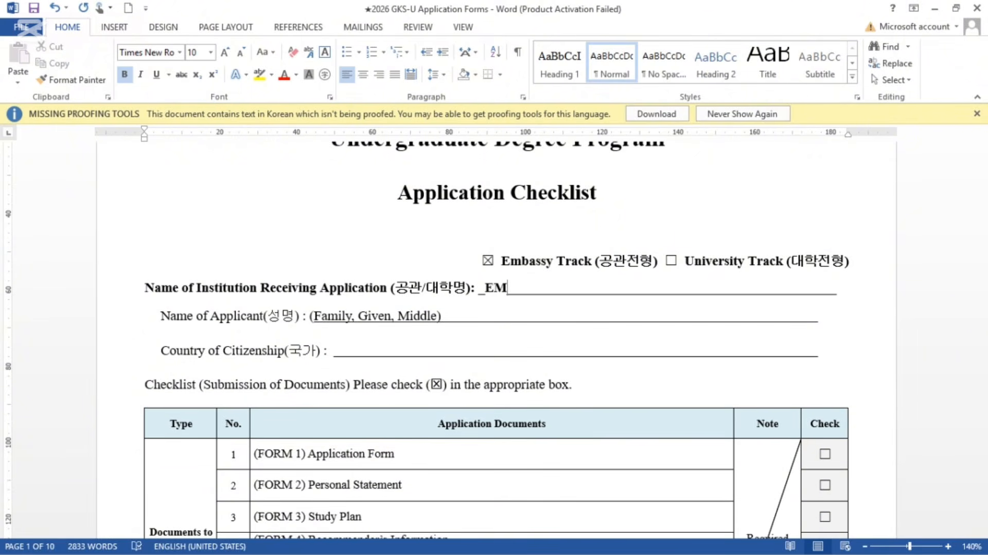
{"action": "type", "text": "BASSY"}
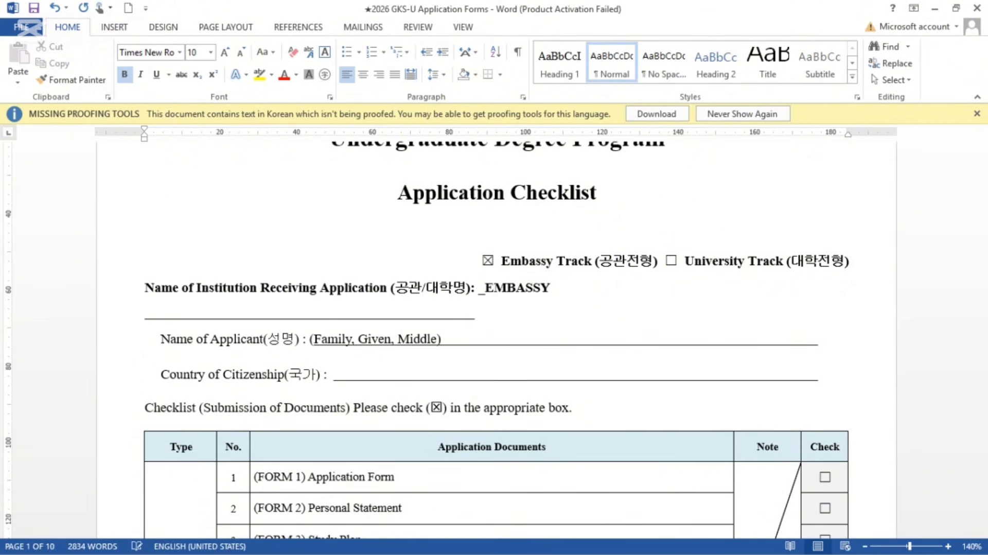
{"action": "type", "text": " OF "}
{"action": "type", "text": "KOREA"}
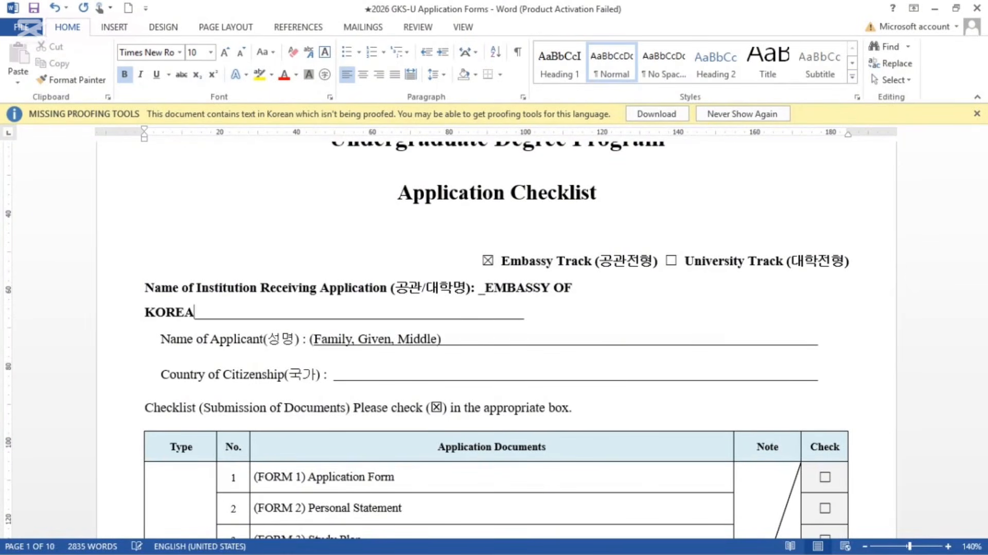
{"action": "key", "text": "Return"}
{"action": "type", "text": "("}
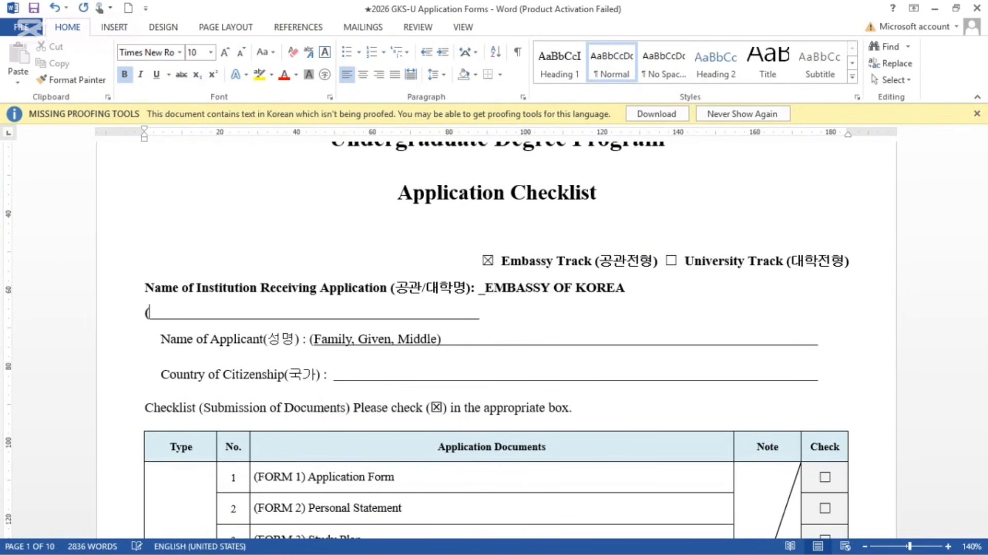
{"action": "type", "text": "NIGE"}
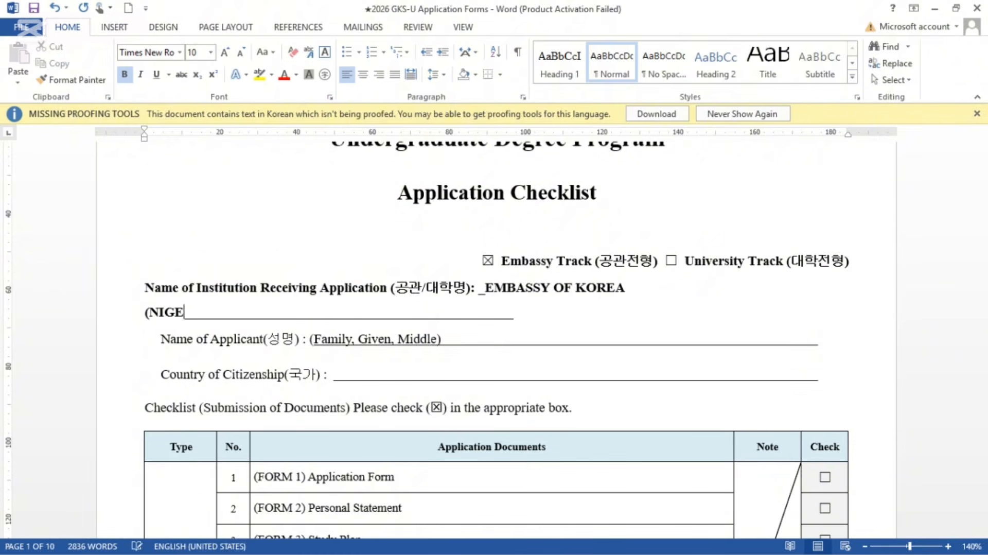
{"action": "type", "text": "RIA/G"}
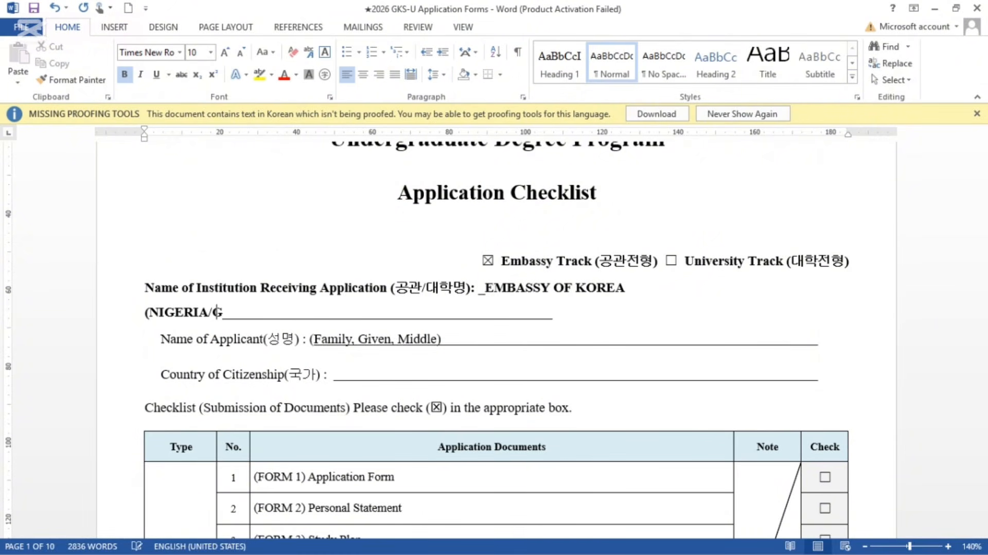
{"action": "type", "text": "HANA/IND"}
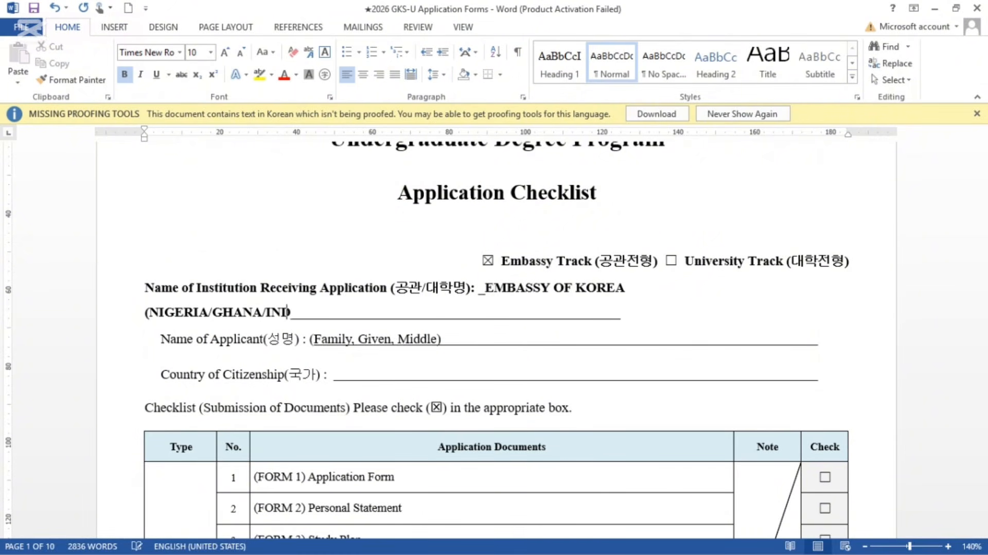
{"action": "type", "text": "IA)"}
{"action": "left_click", "coordinate": [654, 315]}
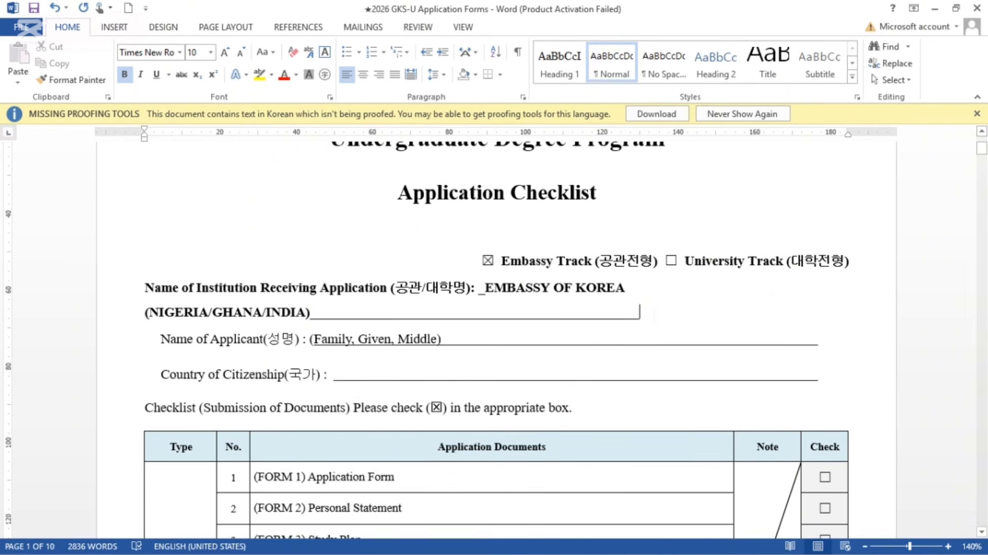
{"action": "key", "text": "BackSpace"}
{"action": "key", "text": "BackSpace"}
{"action": "key", "text": "BackSpace"}
{"action": "key", "text": "BackSpace"}
{"action": "key", "text": "BackSpace"}
{"action": "key", "text": "BackSpace"}
{"action": "key", "text": "BackSpace"}
{"action": "key", "text": "BackSpace"}
{"action": "key", "text": "BackSpace"}
{"action": "key", "text": "BackSpace"}
{"action": "key", "text": "BackSpace"}
{"action": "key", "text": "BackSpace"}
{"action": "key", "text": "BackSpace"}
{"action": "key", "text": "BackSpace"}
{"action": "key", "text": "BackSpace"}
{"action": "key", "text": "BackSpace"}
{"action": "key", "text": "BackSpace"}
{"action": "key", "text": "BackSpace"}
{"action": "key", "text": "BackSpace"}
{"action": "key", "text": "BackSpace"}
{"action": "key", "text": "BackSpace"}
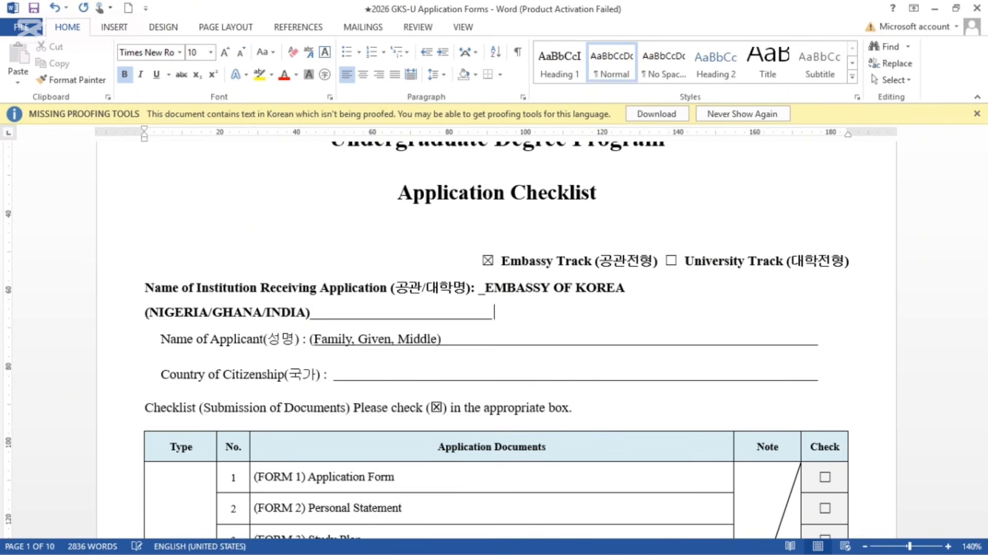
{"action": "key", "text": "BackSpace"}
{"action": "key", "text": "BackSpace"}
{"action": "key", "text": "BackSpace"}
{"action": "key", "text": "BackSpace"}
{"action": "key", "text": "BackSpace"}
{"action": "key", "text": "BackSpace"}
{"action": "key", "text": "BackSpace"}
{"action": "key", "text": "BackSpace"}
{"action": "key", "text": "BackSpace"}
{"action": "key", "text": "BackSpace"}
{"action": "key", "text": "BackSpace"}
{"action": "key", "text": "BackSpace"}
{"action": "key", "text": "BackSpace"}
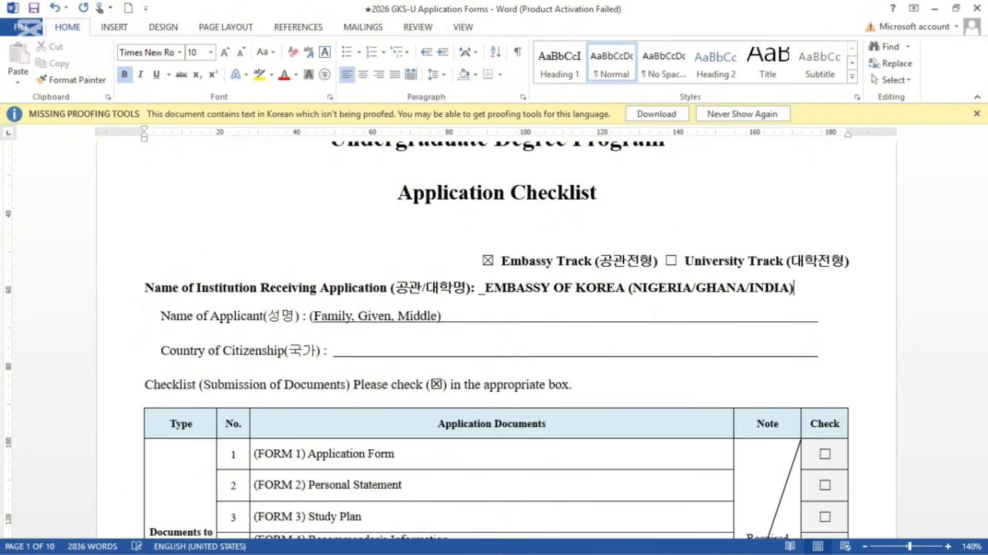
Step: Underline the institution name, remove its bold, and delete the blank gap before EMBASSY
{"action": "left_click_drag", "start_coordinate": [794, 288], "coordinate": [486, 288]}
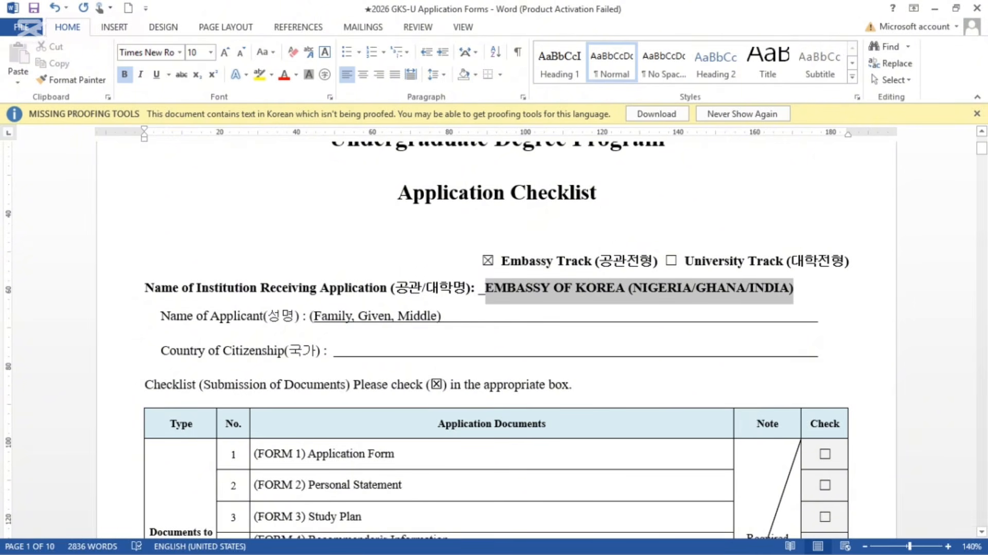
{"action": "left_click", "coordinate": [158, 75]}
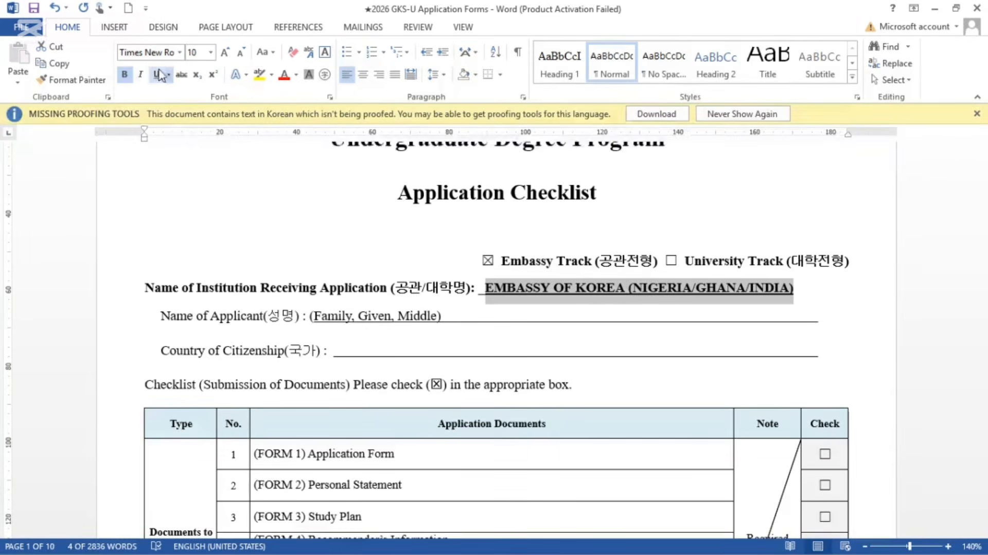
{"action": "left_click", "coordinate": [124, 75]}
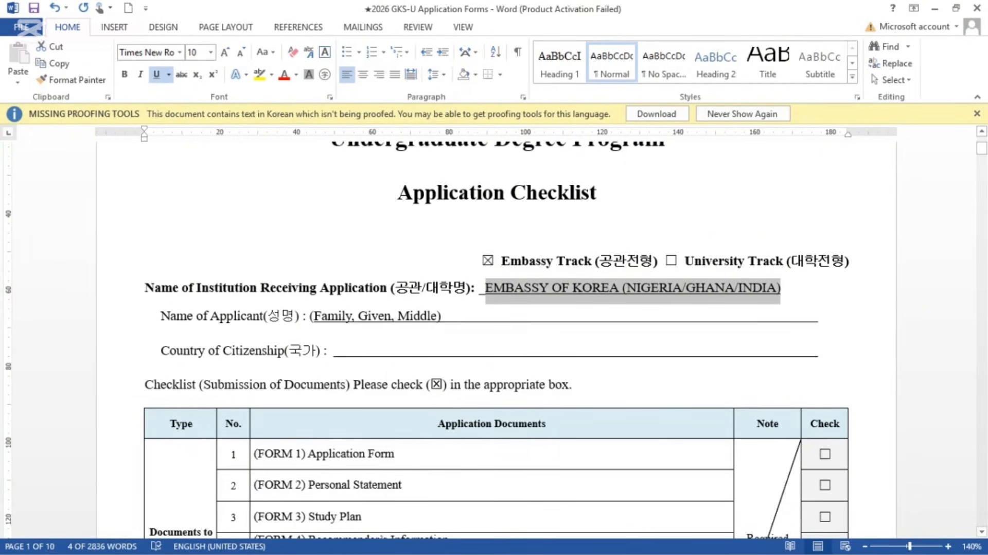
{"action": "left_click", "coordinate": [485, 293]}
{"action": "key", "text": "BackSpace"}
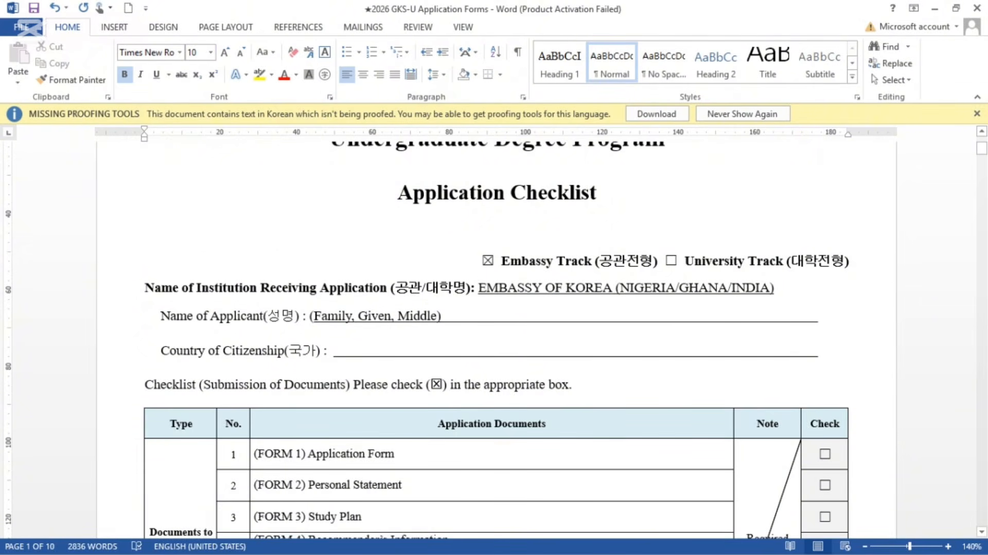
{"action": "key", "text": "End"}
{"action": "key", "text": "shift+Left"}
{"action": "key", "text": "shift+Left"}
{"action": "key", "text": "shift+Left"}
{"action": "key", "text": "shift+Left"}
{"action": "key", "text": "shift+Left"}
{"action": "key", "text": "shift+Left"}
{"action": "key", "text": "shift+Left"}
{"action": "key", "text": "shift+Left"}
{"action": "key", "text": "shift+Left"}
{"action": "key", "text": "shift+Left"}
{"action": "key", "text": "shift+Left"}
{"action": "key", "text": "shift+Left"}
{"action": "key", "text": "shift+Left"}
{"action": "key", "text": "shift+Left"}
{"action": "key", "text": "shift+Left"}
{"action": "key", "text": "shift+Left"}
{"action": "key", "text": "shift+Left"}
{"action": "key", "text": "shift+Left"}
{"action": "key", "text": "shift+Left"}
{"action": "key", "text": "shift+Left"}
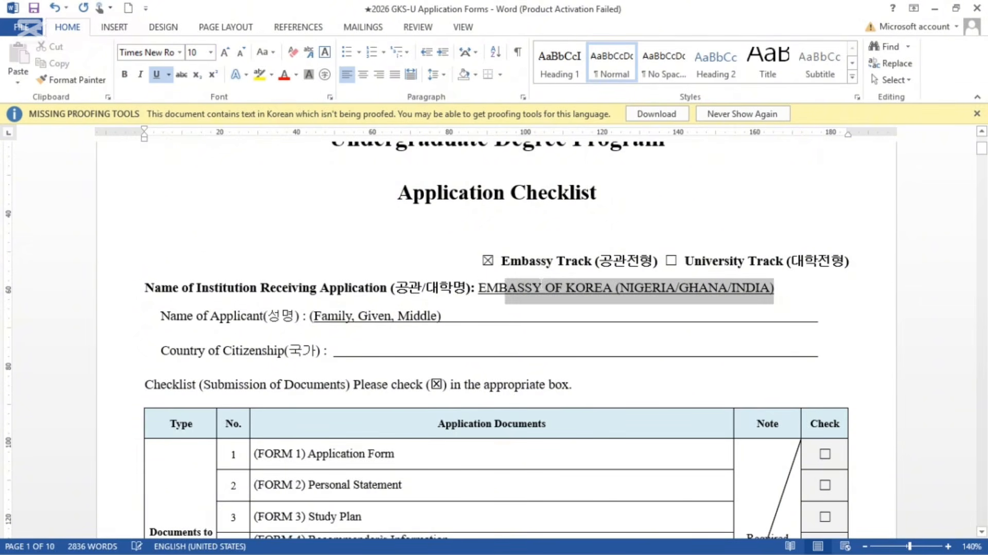
Step: Replace the old institution name with DONG-A UNIVERSITY
{"action": "mouse_move", "coordinate": [542, 283]}
{"action": "left_mouse_down"}
{"action": "mouse_move", "coordinate": [511, 285]}
{"action": "mouse_move", "coordinate": [553, 284]}
{"action": "left_mouse_up"}
{"action": "key", "text": "BackSpace"}
{"action": "key", "text": "BackSpace"}
{"action": "key", "text": "BackSpace"}
{"action": "key", "text": "BackSpace"}
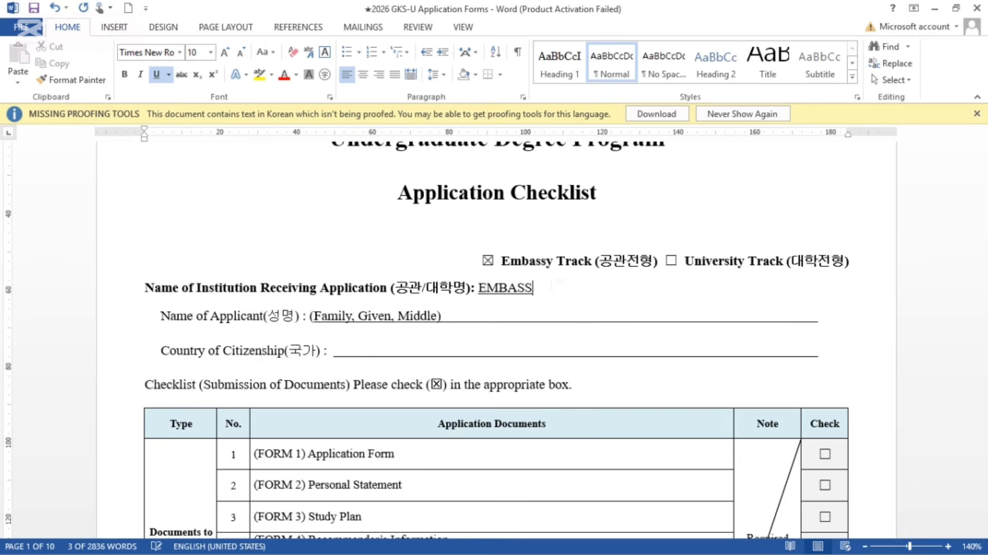
{"action": "key", "text": "BackSpace"}
{"action": "key", "text": "BackSpace"}
{"action": "key", "text": "BackSpace"}
{"action": "key", "text": "BackSpace"}
{"action": "key", "text": "BackSpace"}
{"action": "key", "text": "BackSpace"}
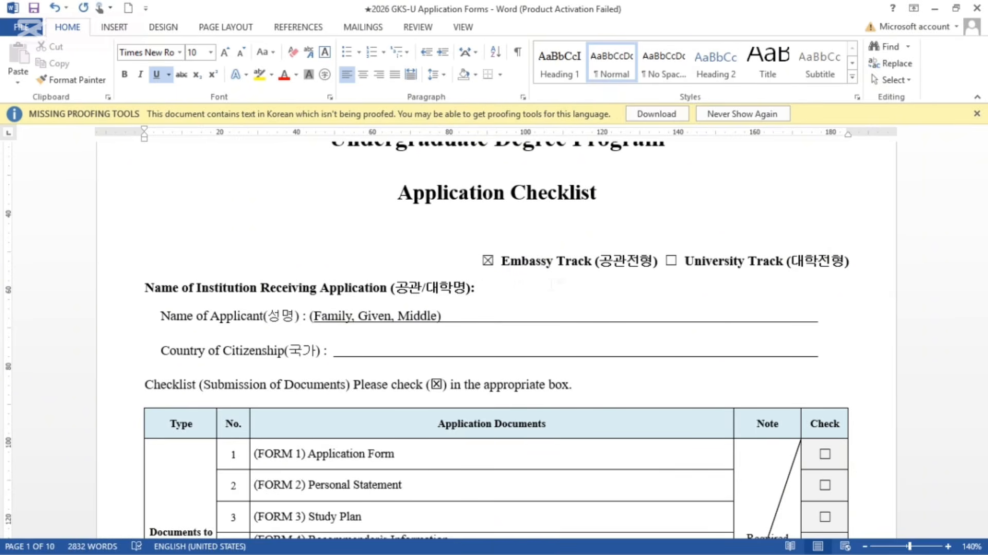
{"action": "type", "text": "DONG-A UNIVERS"}
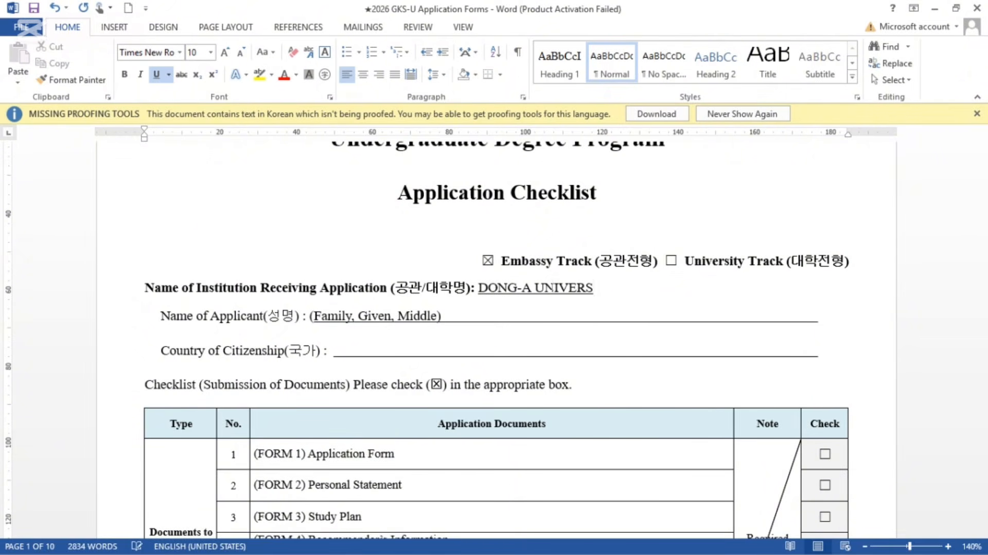
{"action": "type", "text": "ITY"}
Step: Switch the track from Embassy to University and append '/ EMBASSY OF KOREA (COUNTRY)' to the institution
{"action": "left_click", "coordinate": [488, 260]}
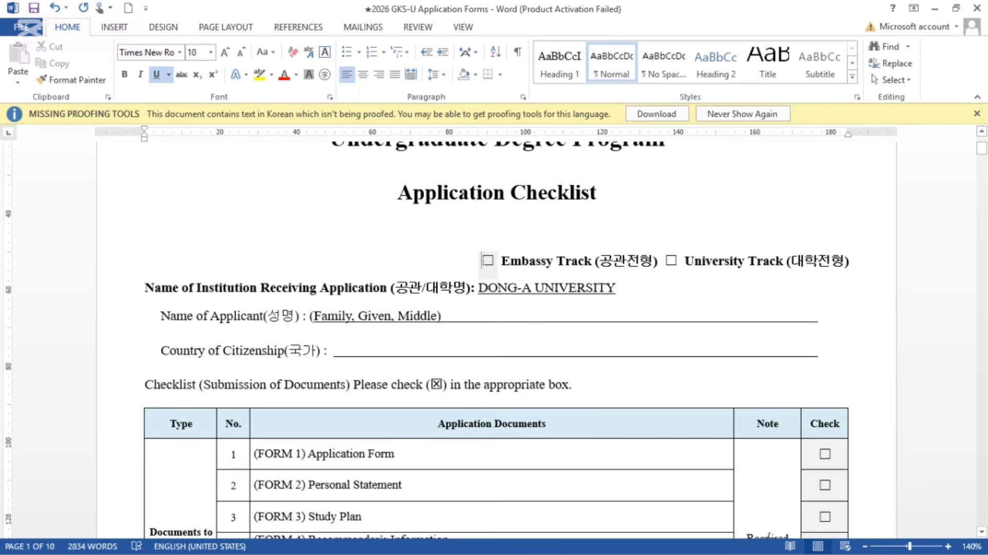
{"action": "left_click", "coordinate": [671, 260]}
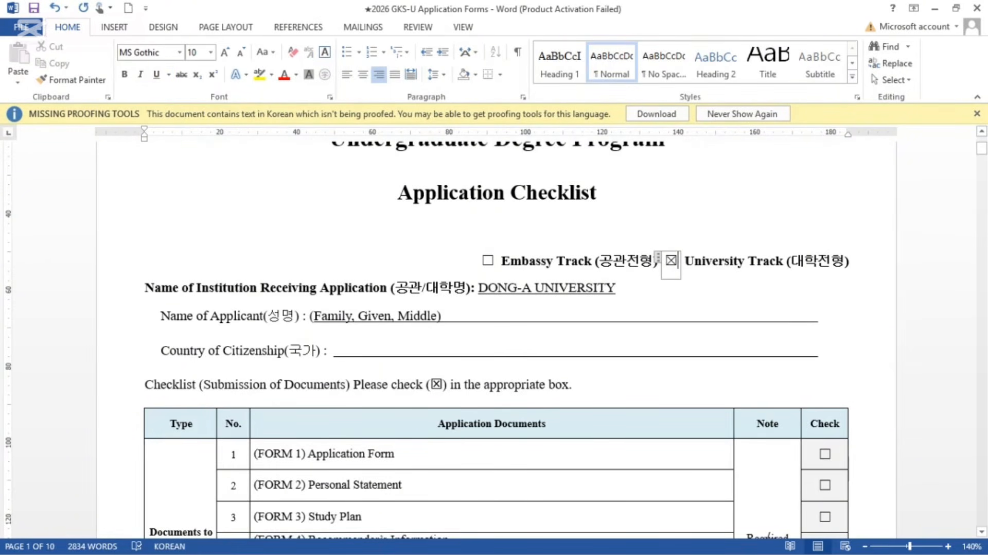
{"action": "left_click", "coordinate": [616, 288]}
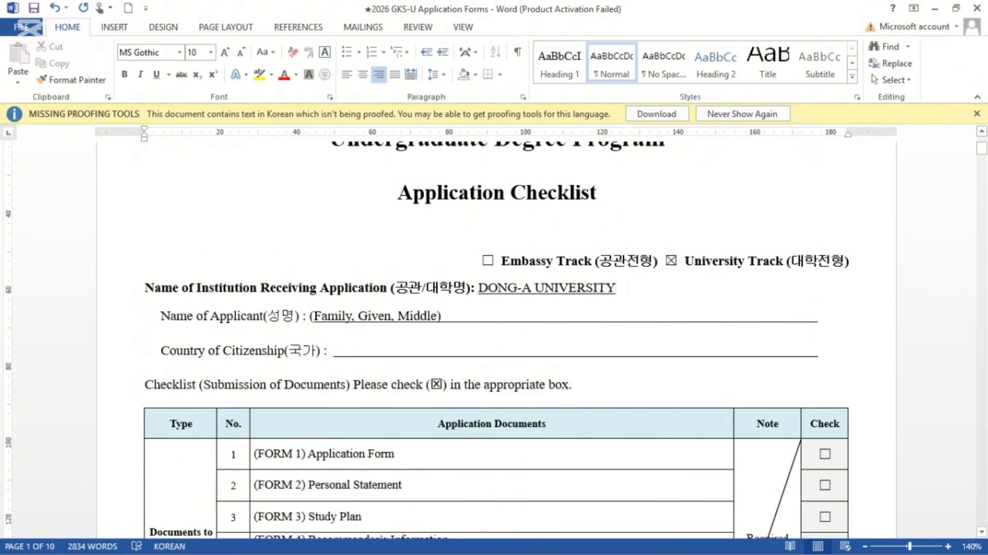
{"action": "type", "text": "/"}
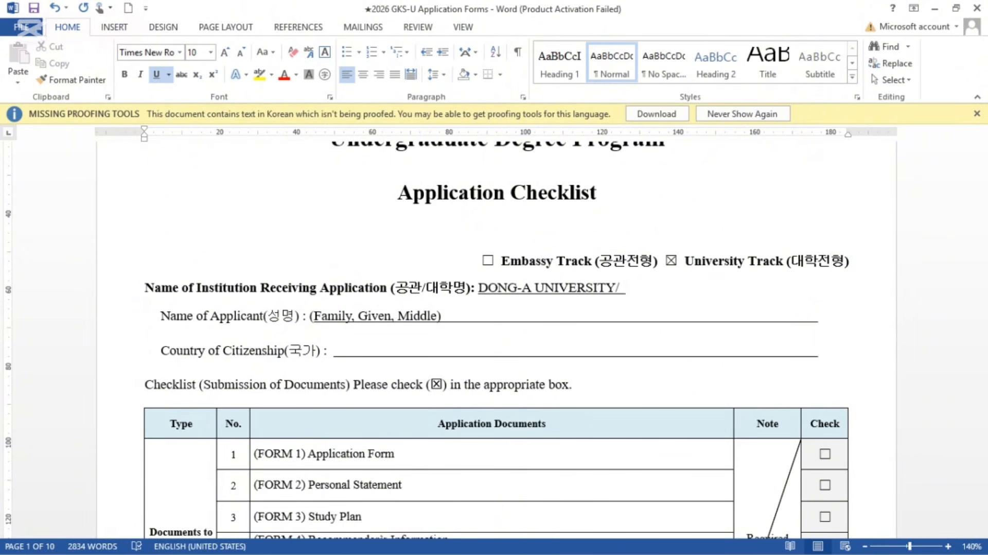
{"action": "type", "text": " EMBASSY O"}
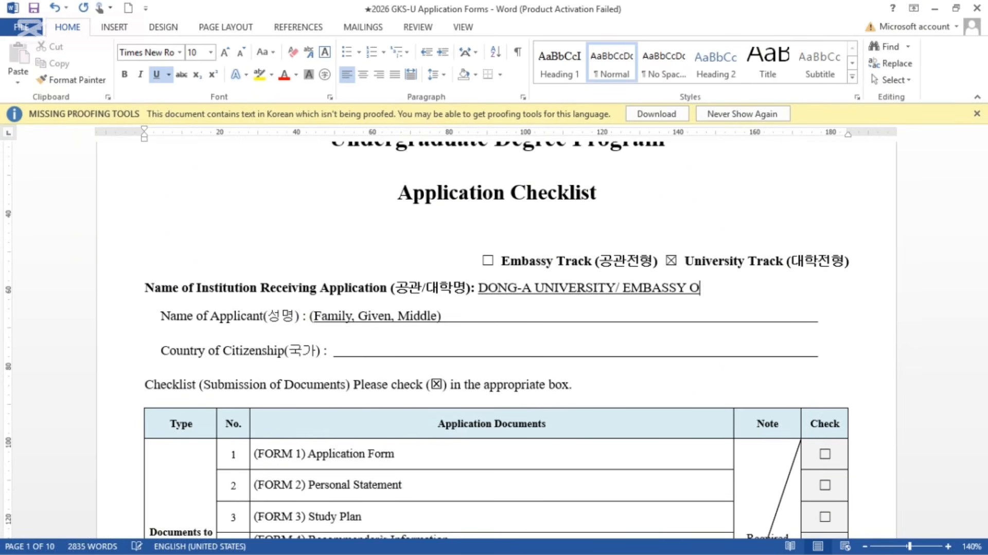
{"action": "type", "text": "F KOREA "}
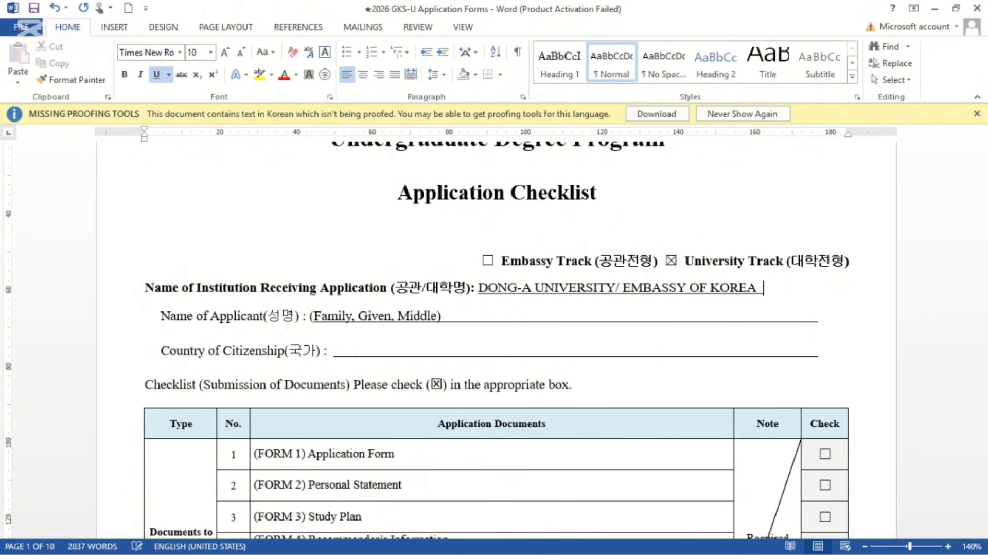
{"action": "type", "text": "(COUNTRY"}
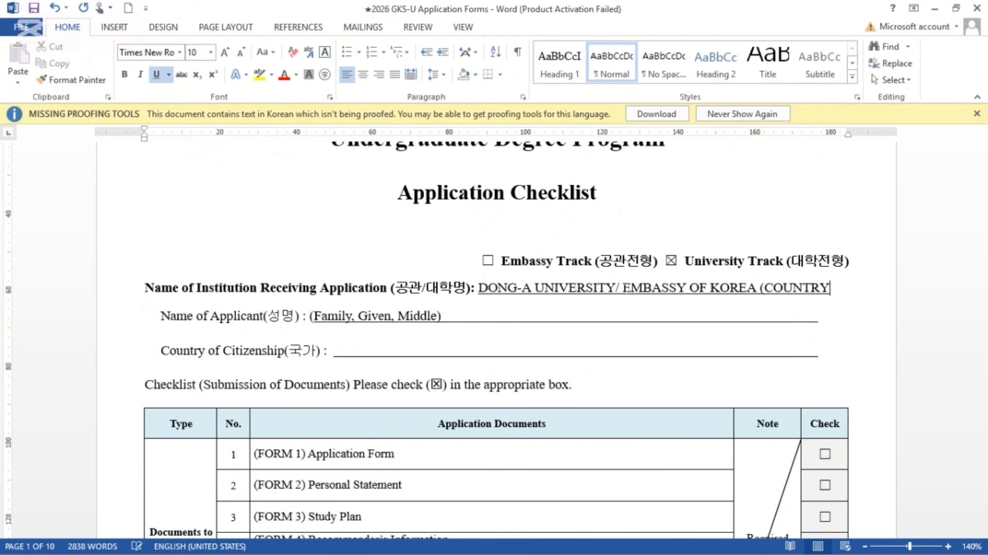
{"action": "type", "text": ")"}
Step: Delete the (Family, Given, Middle) placeholder and trailing blank from the Name of Applicant line
{"action": "left_click", "coordinate": [462, 315]}
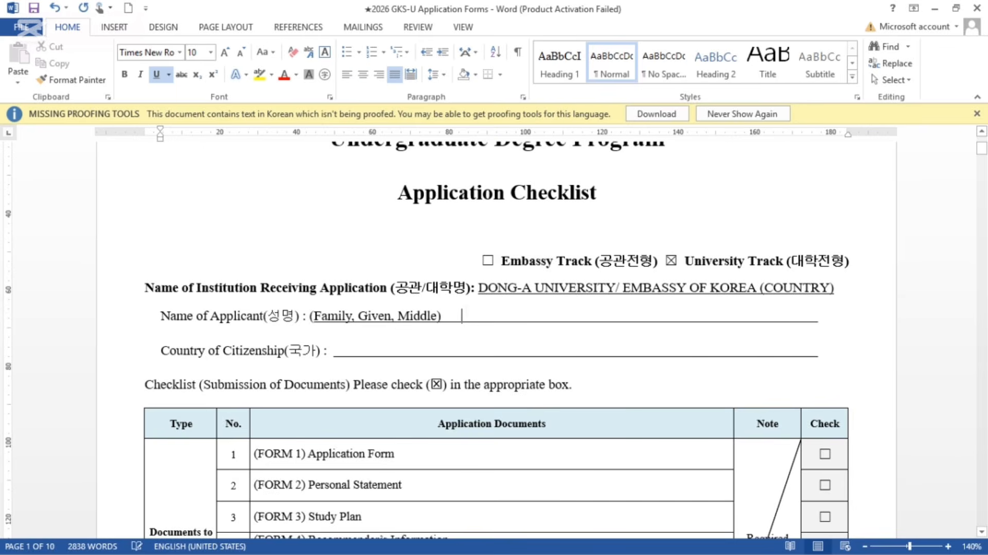
{"action": "key", "text": "BackSpace"}
{"action": "key", "text": "BackSpace"}
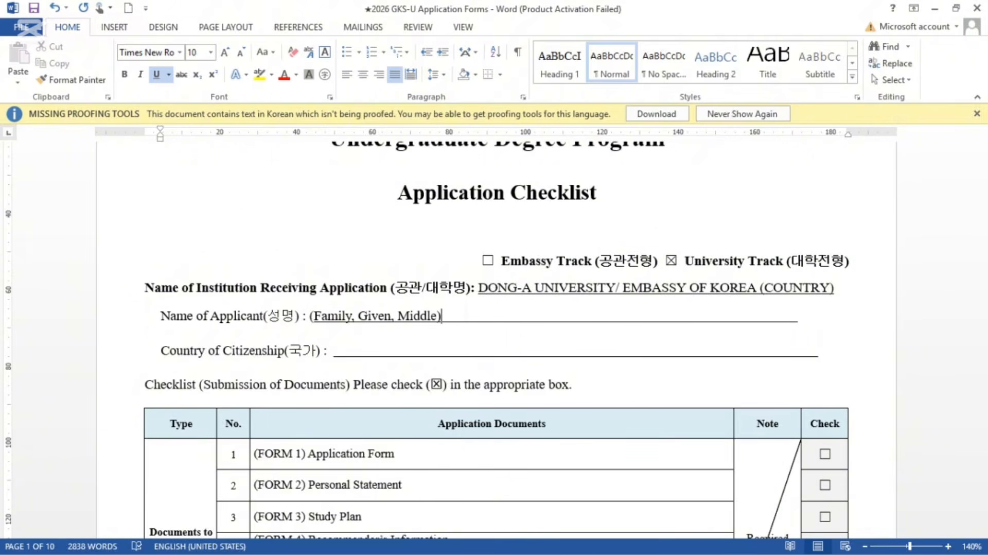
{"action": "key", "text": "BackSpace"}
{"action": "key", "text": "BackSpace"}
{"action": "key", "text": "BackSpace"}
{"action": "key", "text": "BackSpace"}
{"action": "key", "text": "BackSpace"}
{"action": "key", "text": "BackSpace"}
{"action": "key", "text": "BackSpace"}
{"action": "key", "text": "BackSpace"}
{"action": "key", "text": "BackSpace"}
{"action": "key", "text": "BackSpace"}
{"action": "key", "text": "BackSpace"}
{"action": "key", "text": "BackSpace"}
{"action": "key", "text": "BackSpace"}
{"action": "key", "text": "BackSpace"}
{"action": "key", "text": "BackSpace"}
{"action": "key", "text": "BackSpace"}
{"action": "key", "text": "BackSpace"}
{"action": "key", "text": "BackSpace"}
{"action": "key", "text": "BackSpace"}
{"action": "key", "text": "BackSpace"}
{"action": "key", "text": "BackSpace"}
{"action": "key", "text": "BackSpace"}
{"action": "key", "text": "BackSpace"}
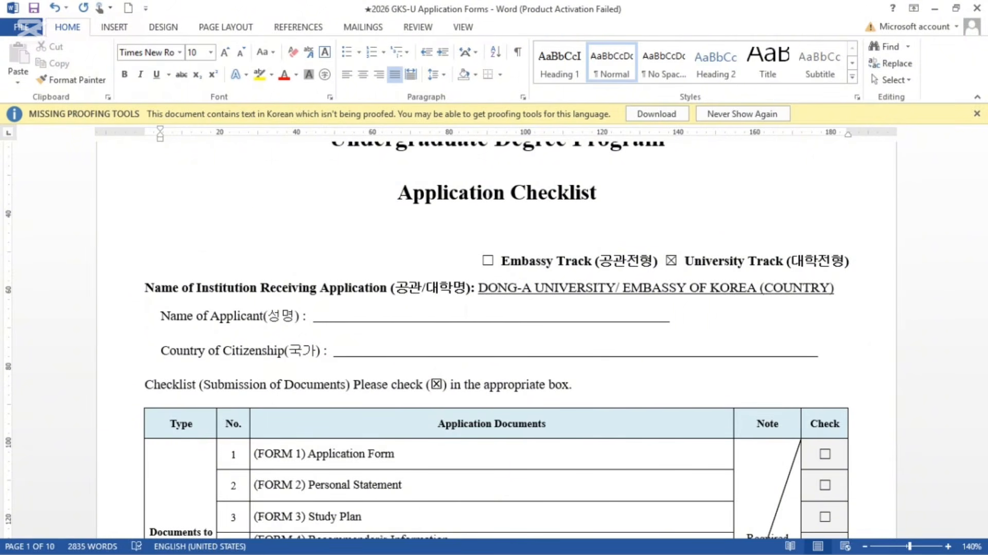
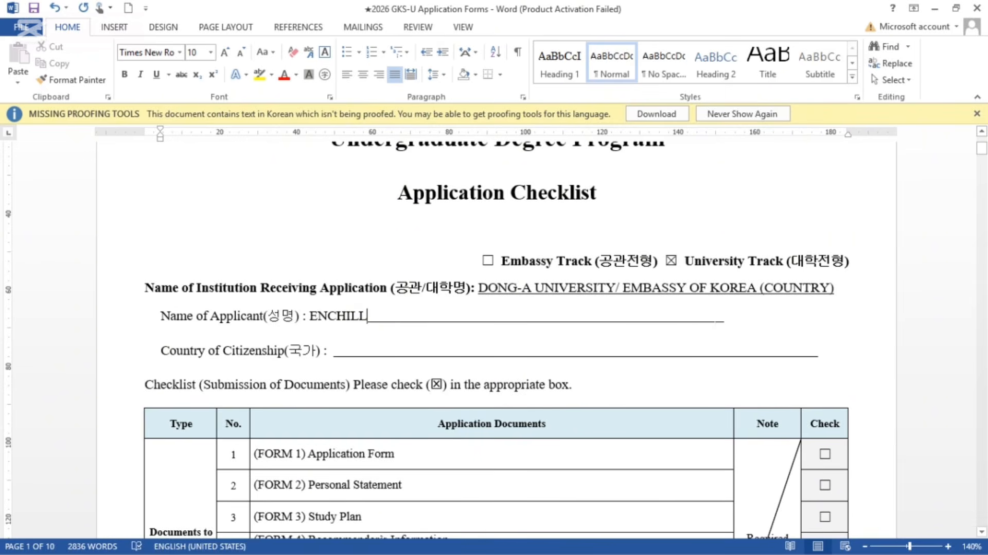
Step: Enter the applicant's surname and given names on the name line, with the whole entry underlined
{"action": "left_click_drag", "start_coordinate": [724, 316], "coordinate": [401, 315]}
{"action": "key", "text": "BackSpace"}
{"action": "key", "text": "BackSpace"}
{"action": "key", "text": "BackSpace"}
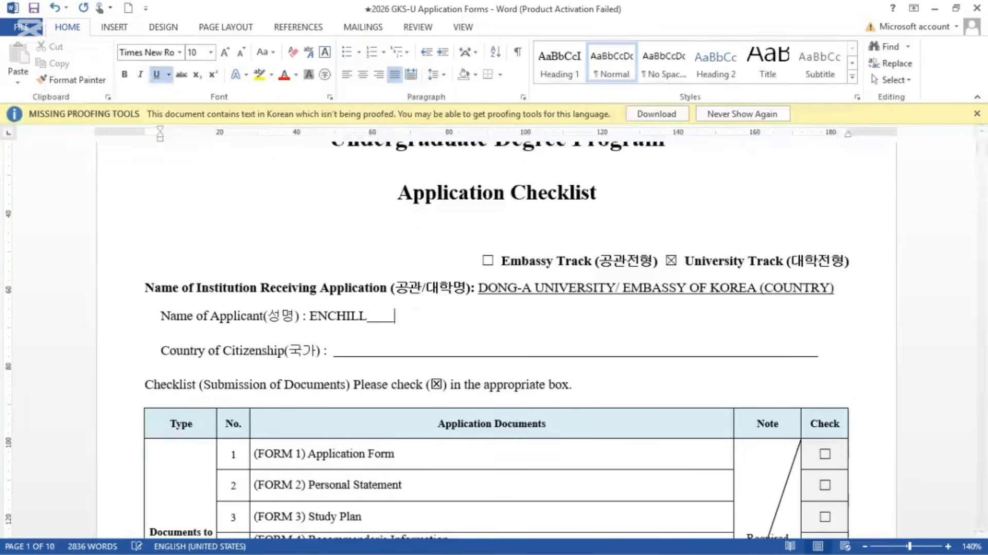
{"action": "key", "text": "BackSpace"}
{"action": "key", "text": "BackSpace"}
{"action": "key", "text": "BackSpace"}
{"action": "key", "text": "BackSpace"}
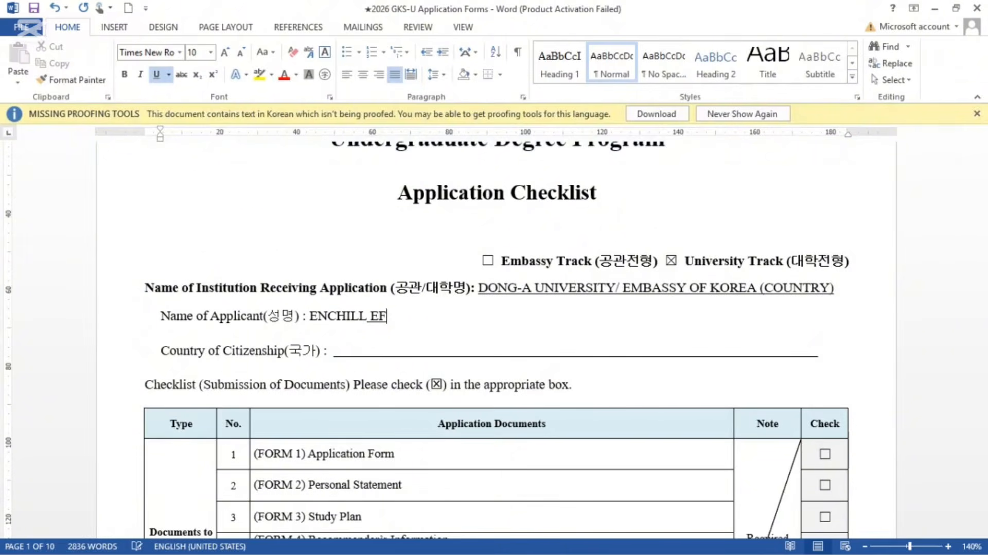
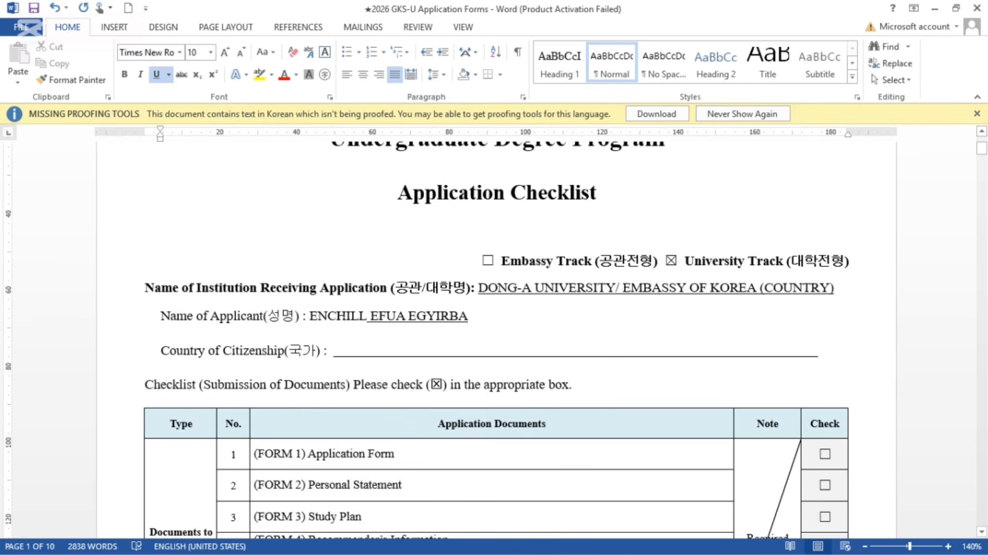
{"action": "left_click_drag", "start_coordinate": [303, 316], "coordinate": [370, 316]}
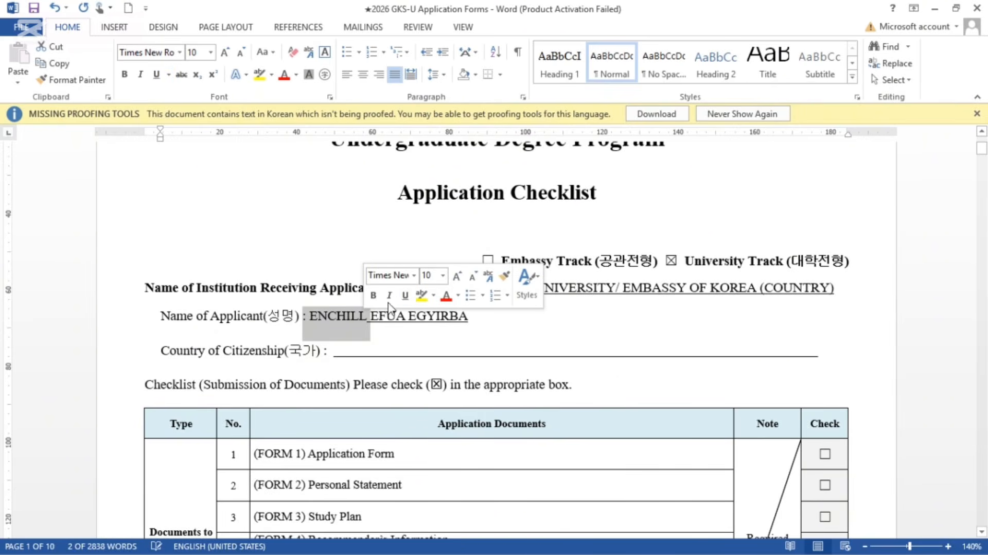
{"action": "left_click", "coordinate": [405, 294]}
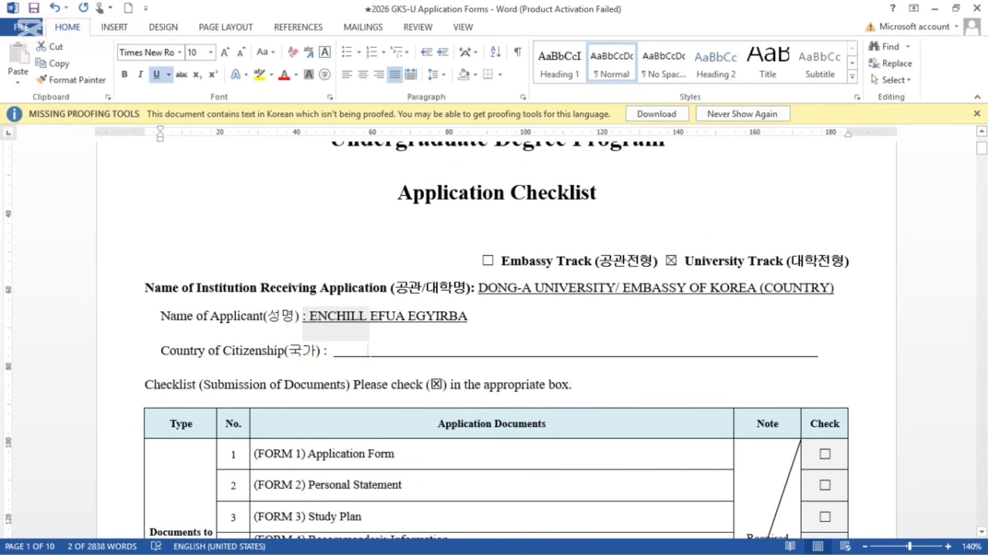
{"action": "left_click", "coordinate": [368, 350]}
Step: Enter GHANA as the country of citizenship, removing the excess underlined blank
{"action": "type", "text": "KNL"}
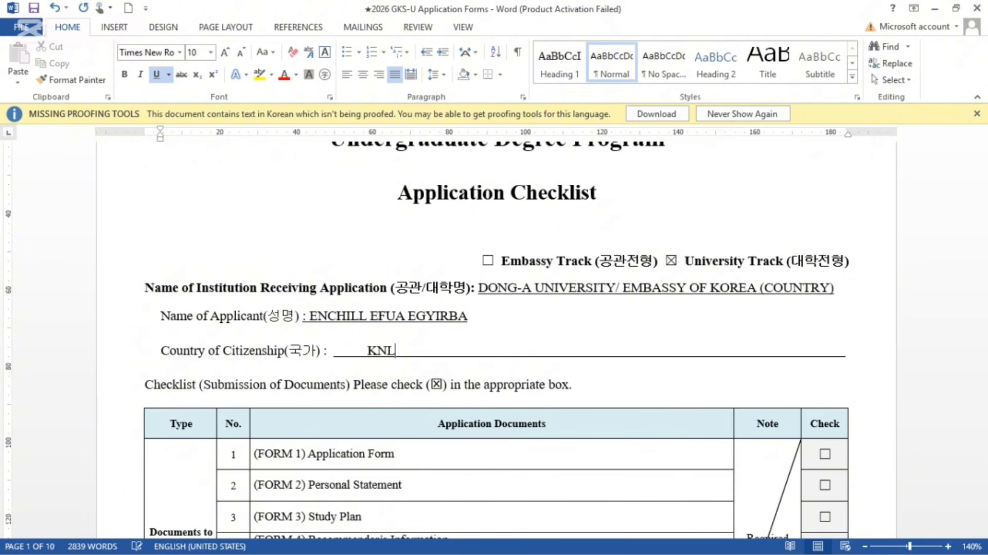
{"action": "key", "text": "BackSpace"}
{"action": "key", "text": "BackSpace"}
{"action": "key", "text": "BackSpace"}
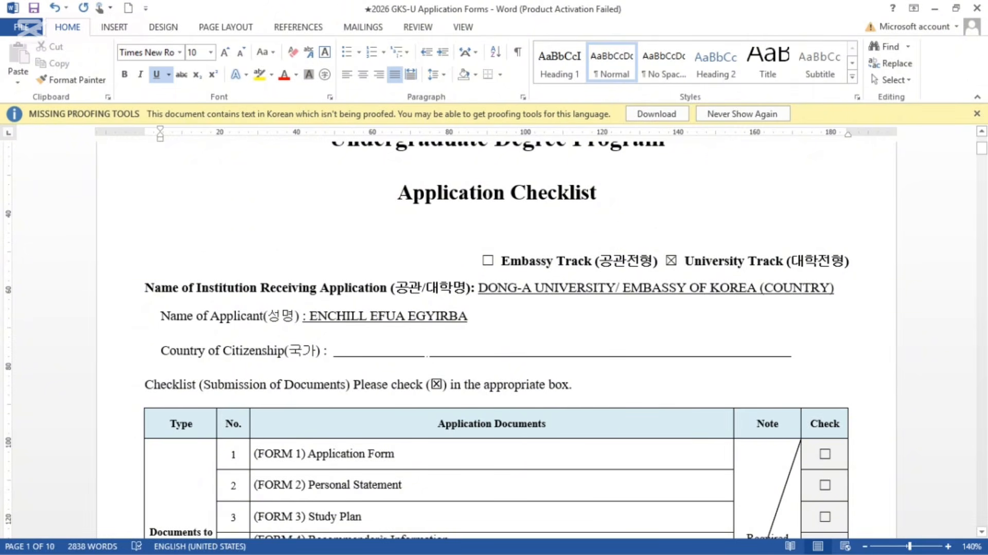
{"action": "left_click_drag", "start_coordinate": [429, 350], "coordinate": [346, 350]}
{"action": "key", "text": "BackSpace"}
{"action": "type", "text": "GHANA"}
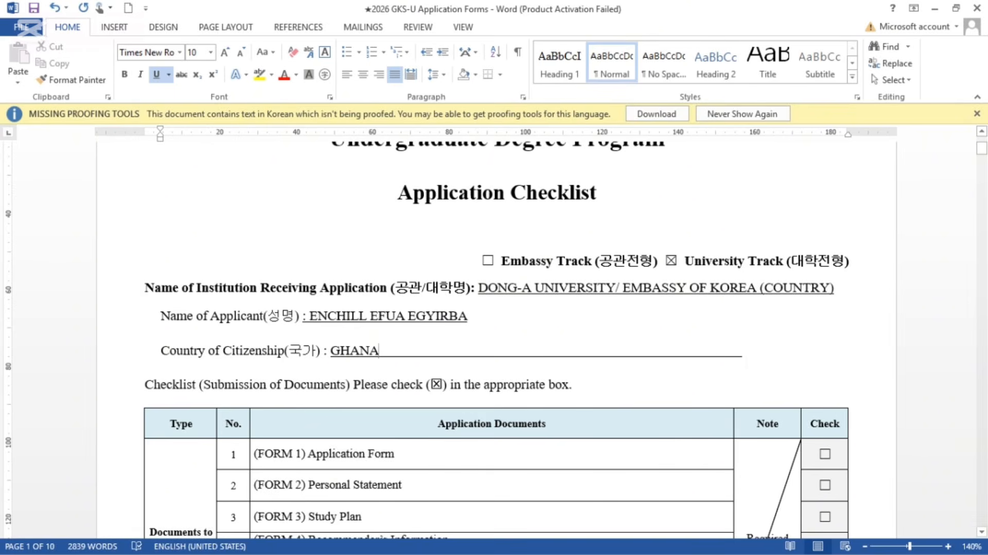
Step: Scroll back to the Checklist heading and the submission-documents table header row
{"action": "scroll", "coordinate": [494, 340], "scroll_direction": "down", "scroll_amount": 8}
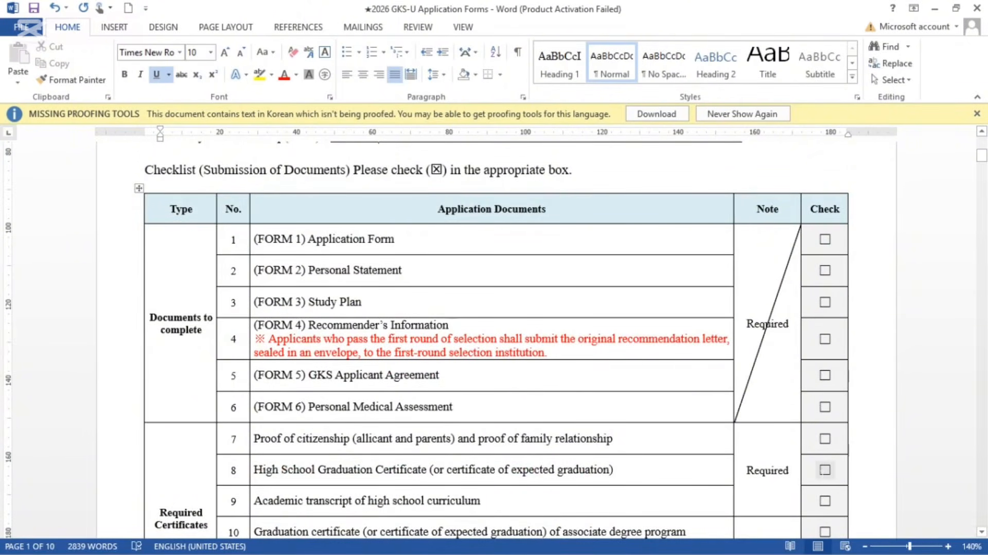
{"action": "scroll", "coordinate": [824, 470], "scroll_direction": "down", "scroll_amount": 1}
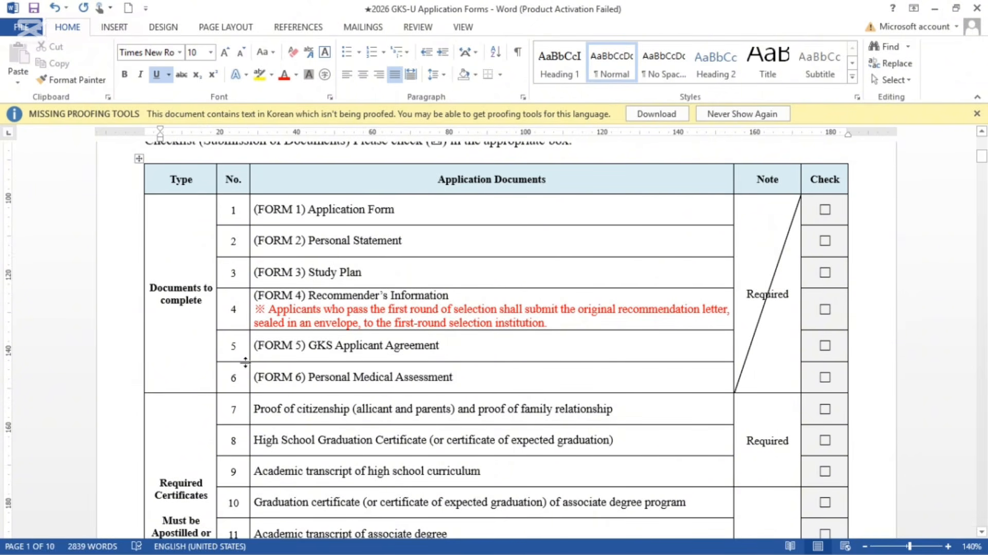
{"action": "scroll", "coordinate": [245, 366], "scroll_direction": "down", "scroll_amount": 5}
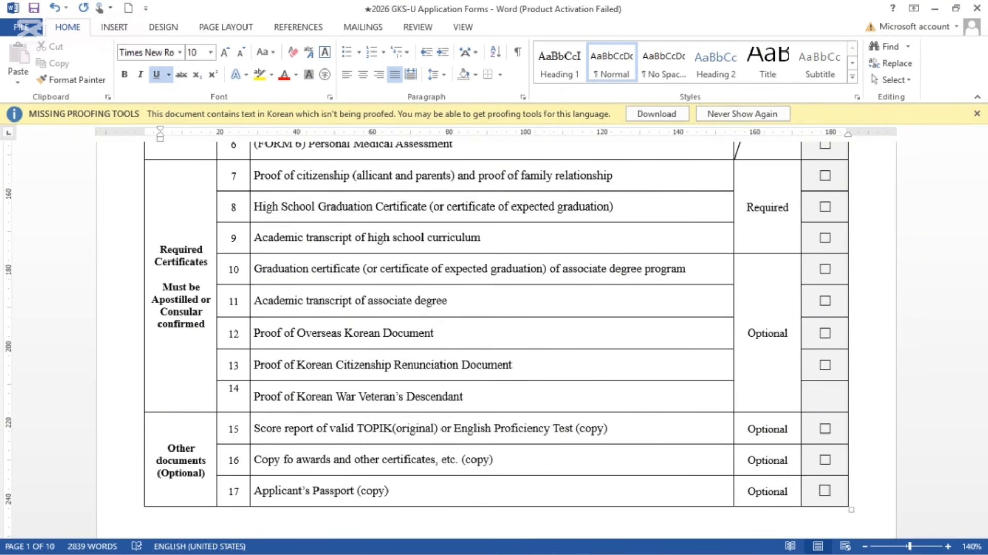
{"action": "scroll", "coordinate": [494, 335], "scroll_direction": "up", "scroll_amount": 5}
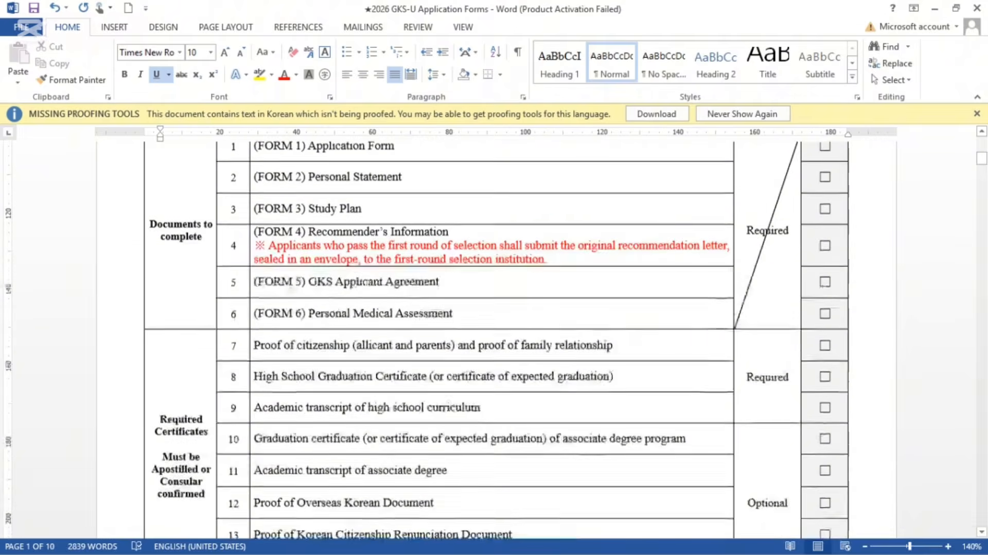
{"action": "scroll", "coordinate": [494, 335], "scroll_direction": "up", "scroll_amount": 3}
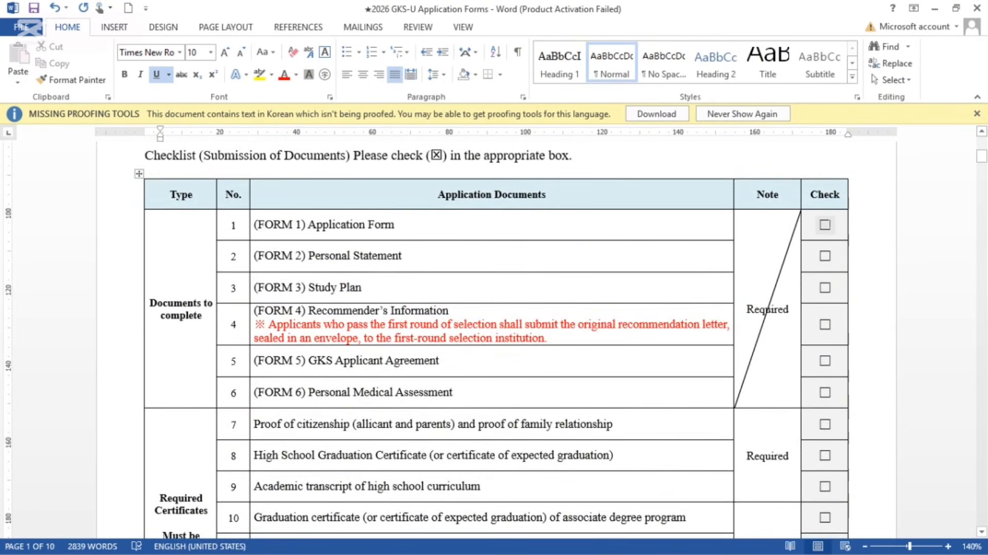
{"action": "left_click", "coordinate": [825, 225]}
{"action": "left_click", "coordinate": [824, 256]}
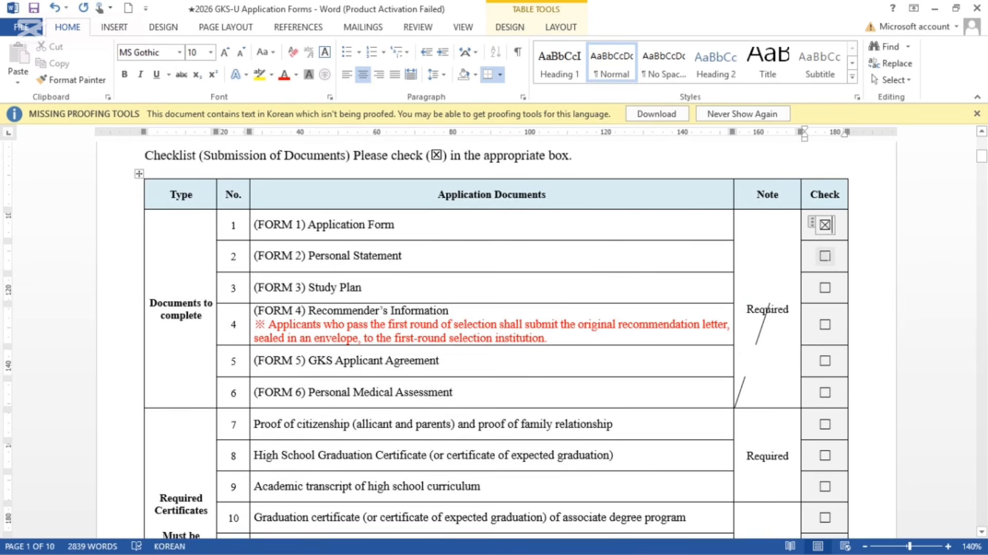
{"action": "left_click", "coordinate": [825, 287]}
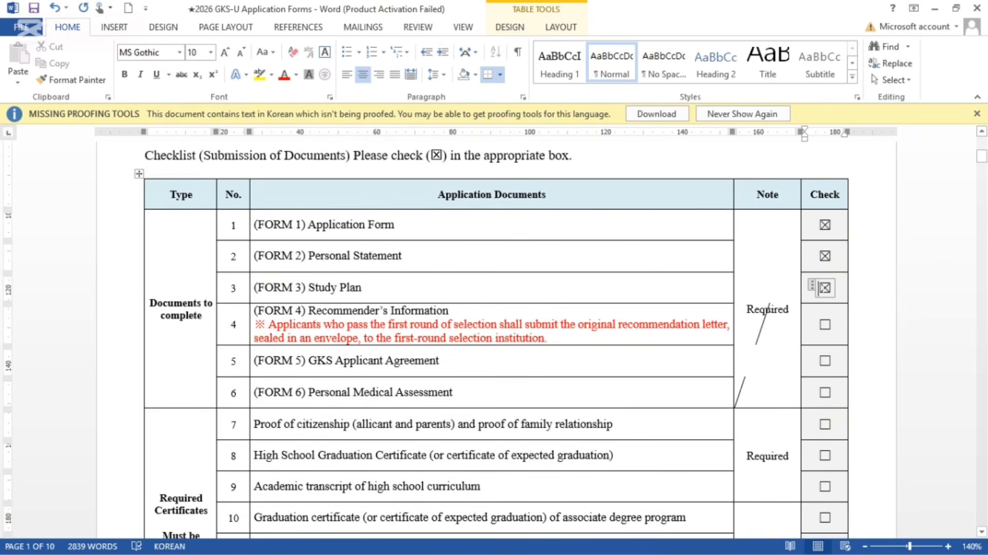
{"action": "left_click", "coordinate": [825, 256]}
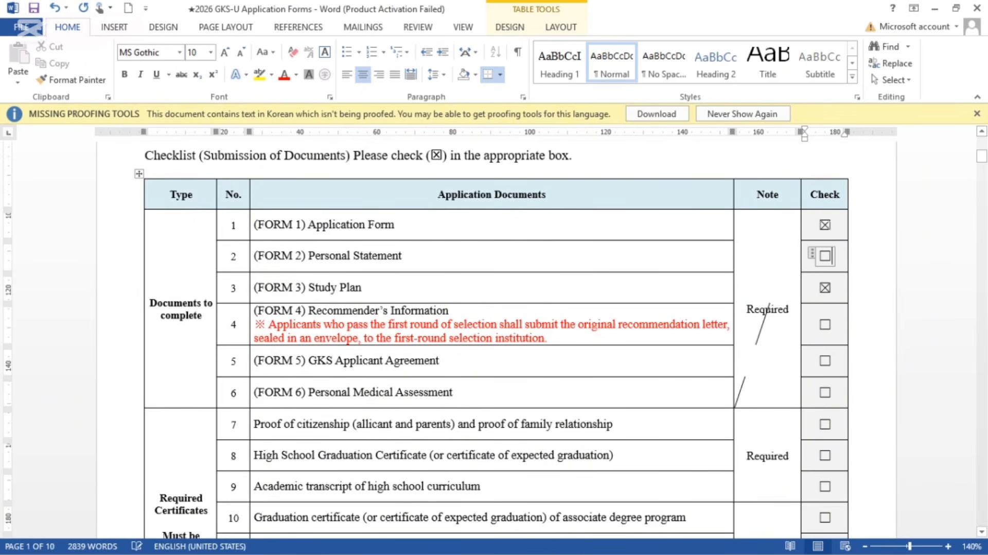
{"action": "left_click", "coordinate": [825, 224]}
{"action": "left_click", "coordinate": [826, 288]}
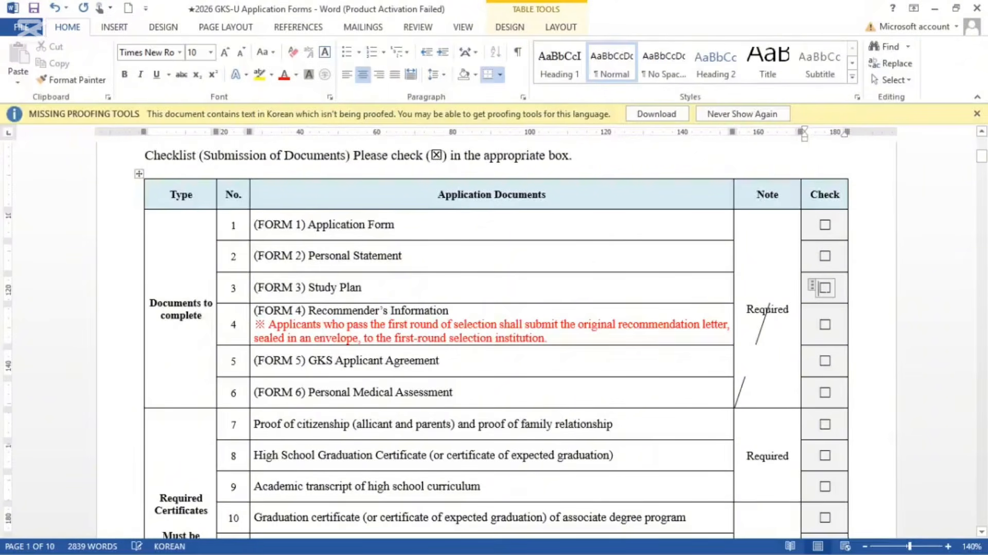
Step: Scroll past the checklist table to the FORM 1 Global Korea Scholarship Application page
{"action": "scroll", "coordinate": [494, 339], "scroll_direction": "down", "scroll_amount": 3}
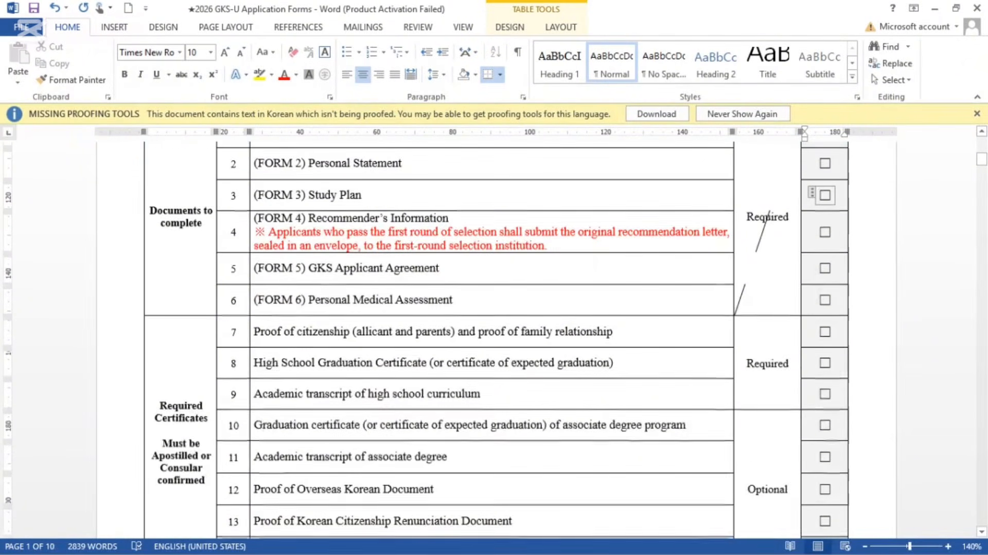
{"action": "scroll", "coordinate": [494, 340], "scroll_direction": "up", "scroll_amount": 3}
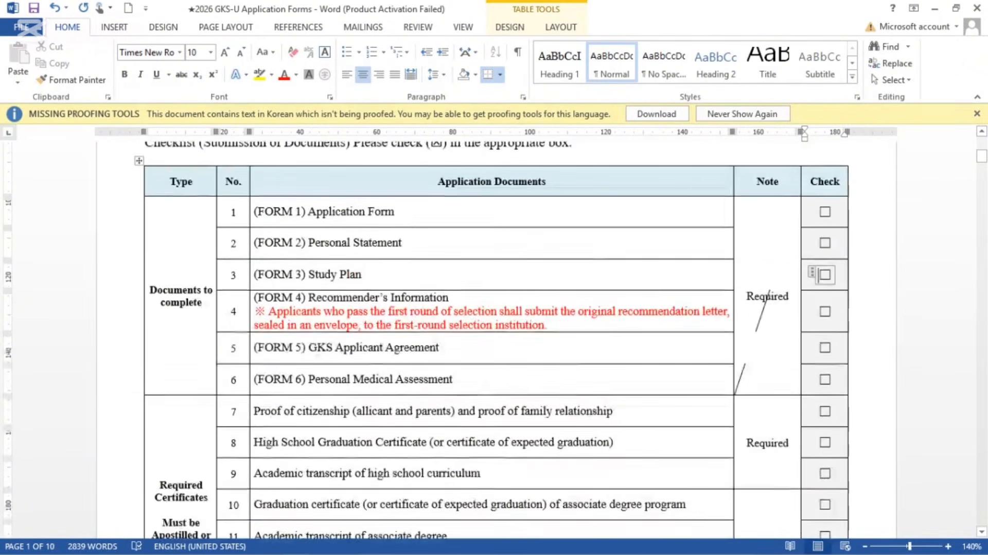
{"action": "scroll", "coordinate": [593, 265], "scroll_direction": "down", "scroll_amount": 10}
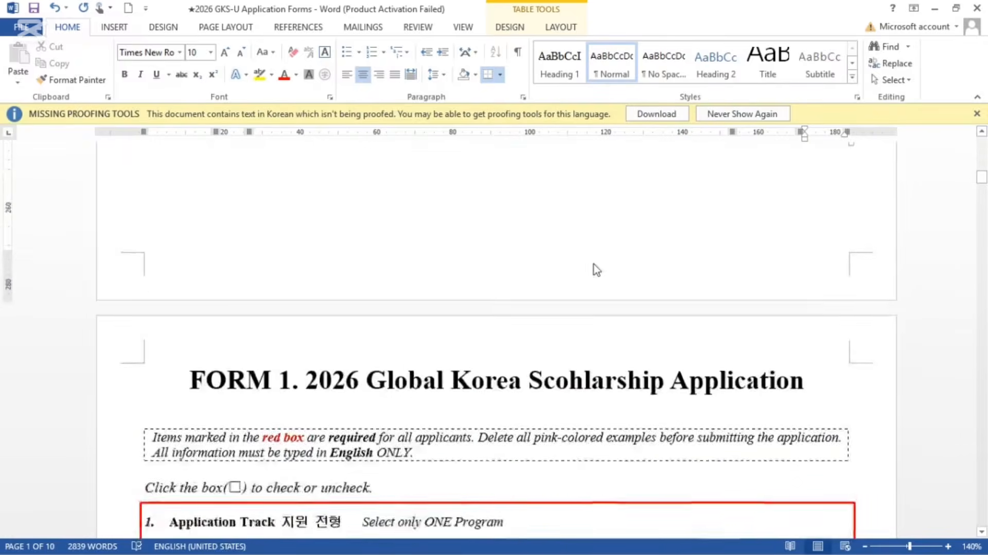
{"action": "scroll", "coordinate": [592, 267], "scroll_direction": "up", "scroll_amount": 8}
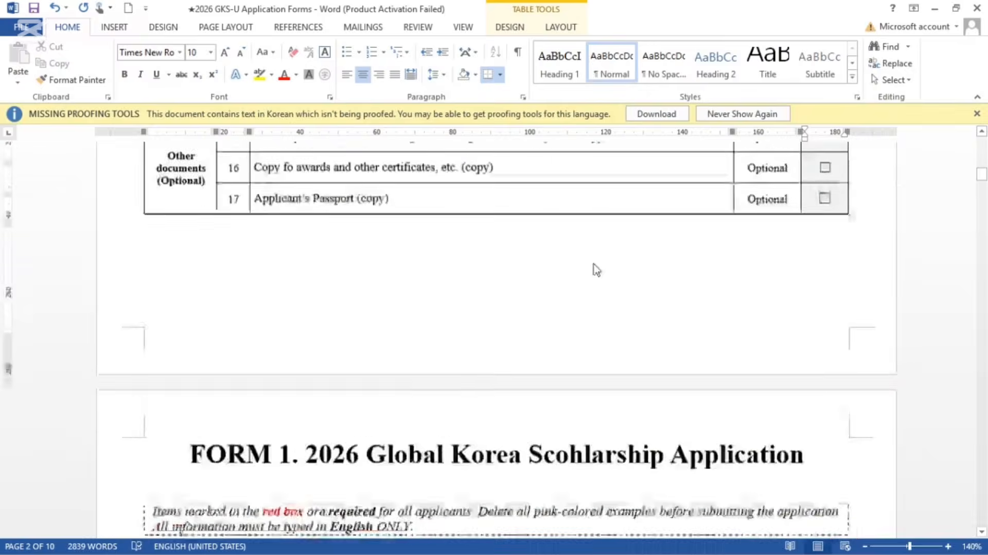
{"action": "scroll", "coordinate": [494, 339], "scroll_direction": "up", "scroll_amount": 10}
{"action": "scroll", "coordinate": [494, 339], "scroll_direction": "down", "scroll_amount": 1}
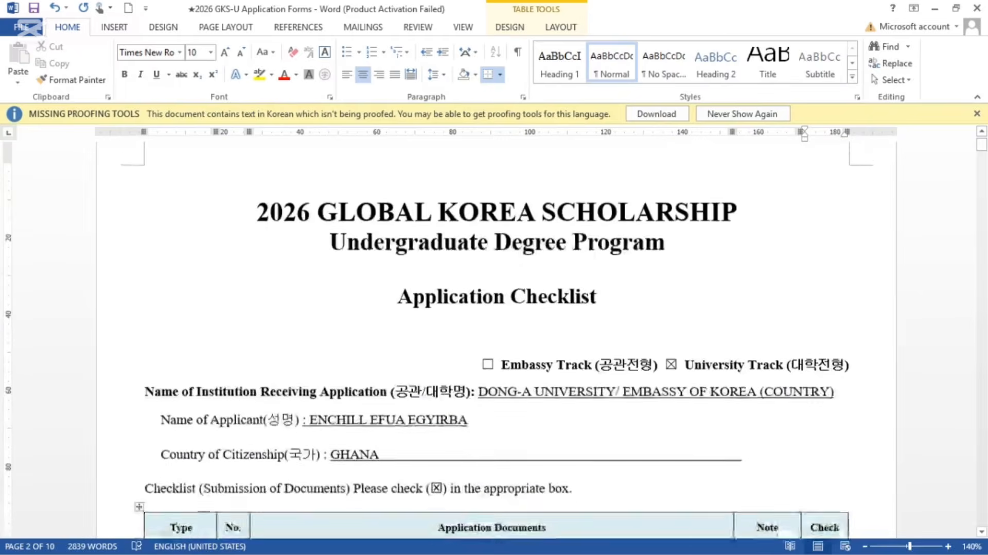
{"action": "scroll", "coordinate": [584, 313], "scroll_direction": "down", "scroll_amount": 7}
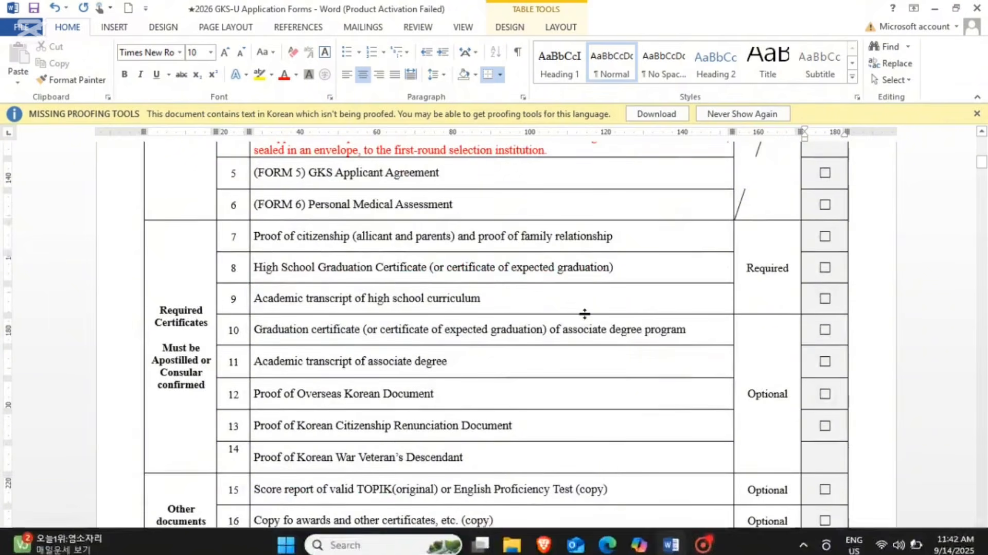
{"action": "scroll", "coordinate": [585, 314], "scroll_direction": "down", "scroll_amount": 1}
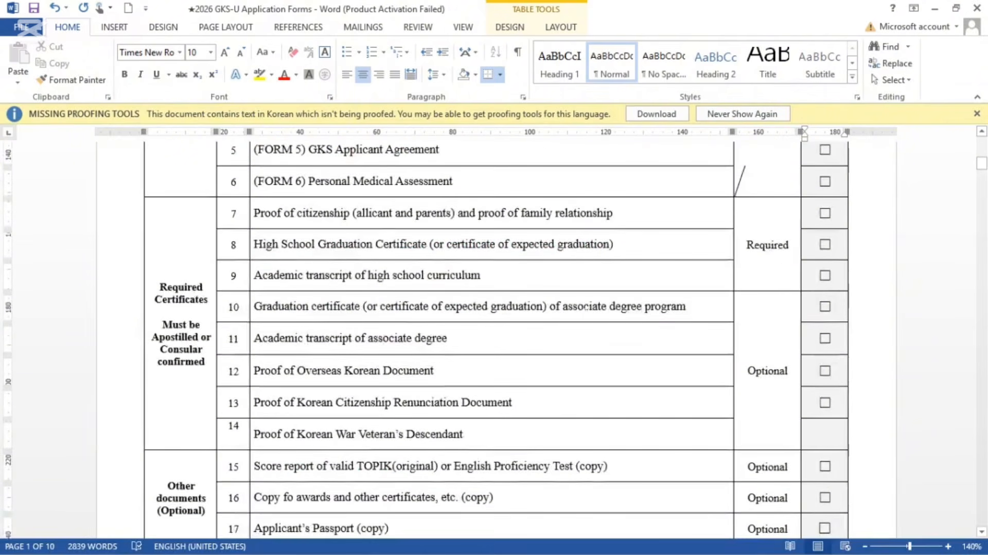
{"action": "scroll", "coordinate": [585, 308], "scroll_direction": "up", "scroll_amount": 8}
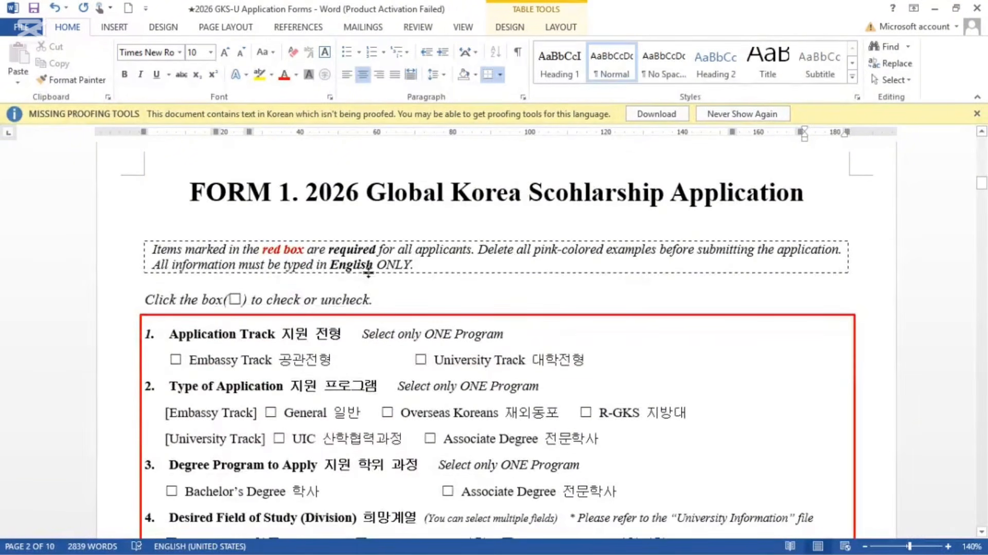
{"action": "scroll", "coordinate": [368, 269], "scroll_direction": "down", "scroll_amount": 1}
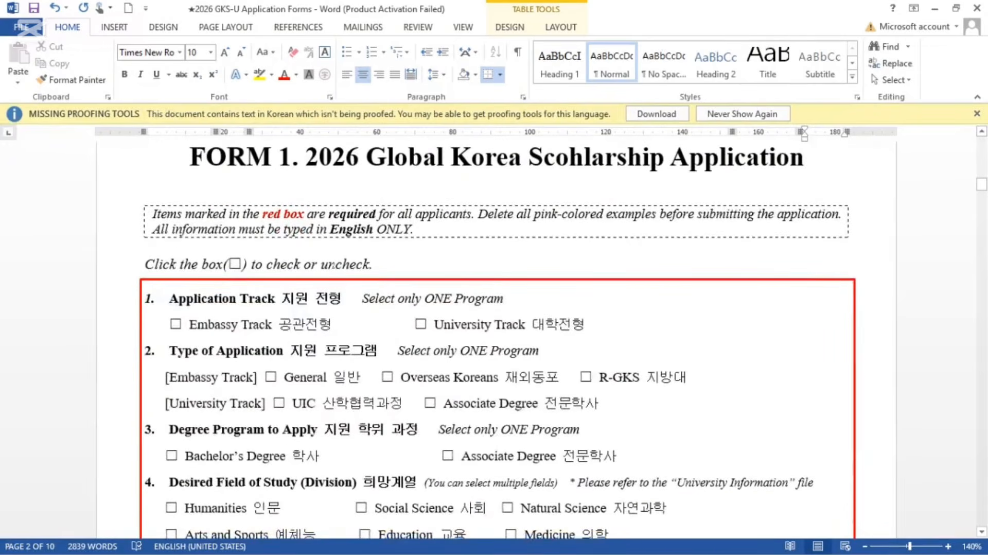
{"action": "scroll", "coordinate": [369, 269], "scroll_direction": "down", "scroll_amount": 1}
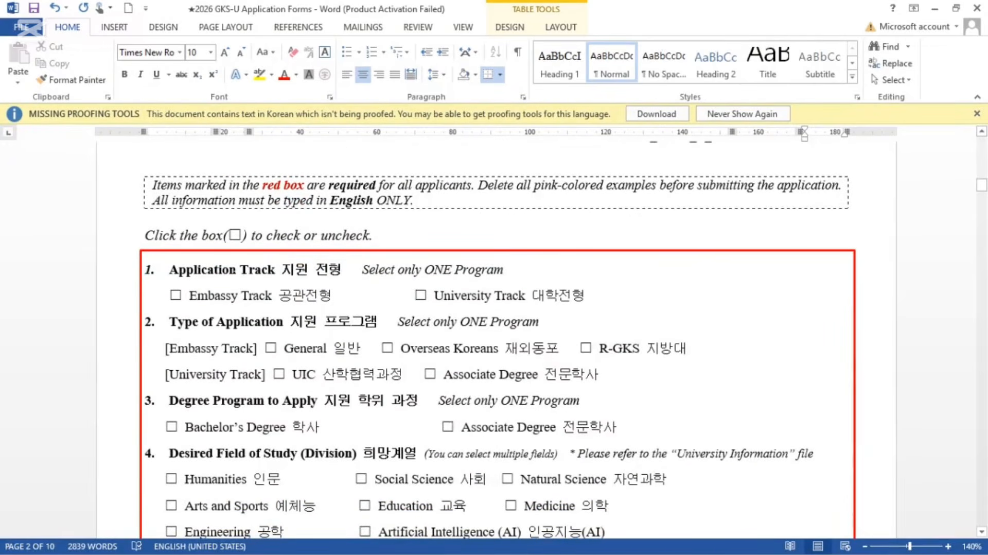
{"action": "scroll", "coordinate": [368, 269], "scroll_direction": "down", "scroll_amount": 1}
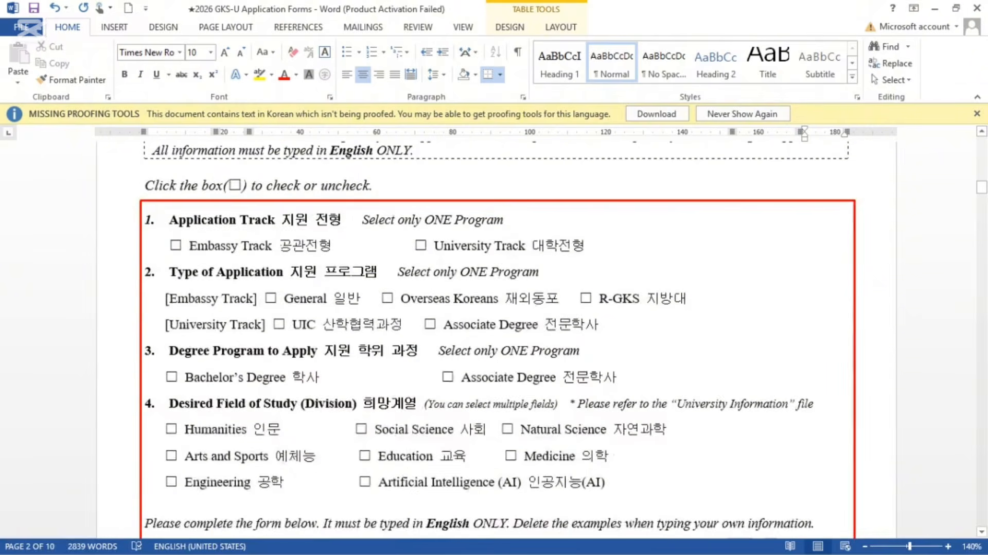
Step: Tick Embassy Track, University Track, and General as the Embassy Track application type on FORM 1
{"action": "left_click", "coordinate": [175, 246]}
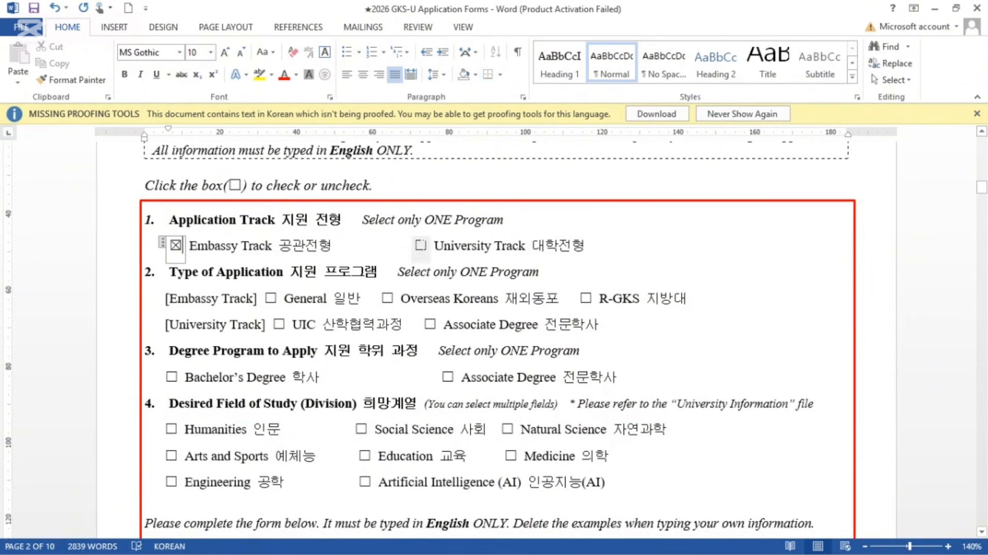
{"action": "left_click", "coordinate": [421, 246]}
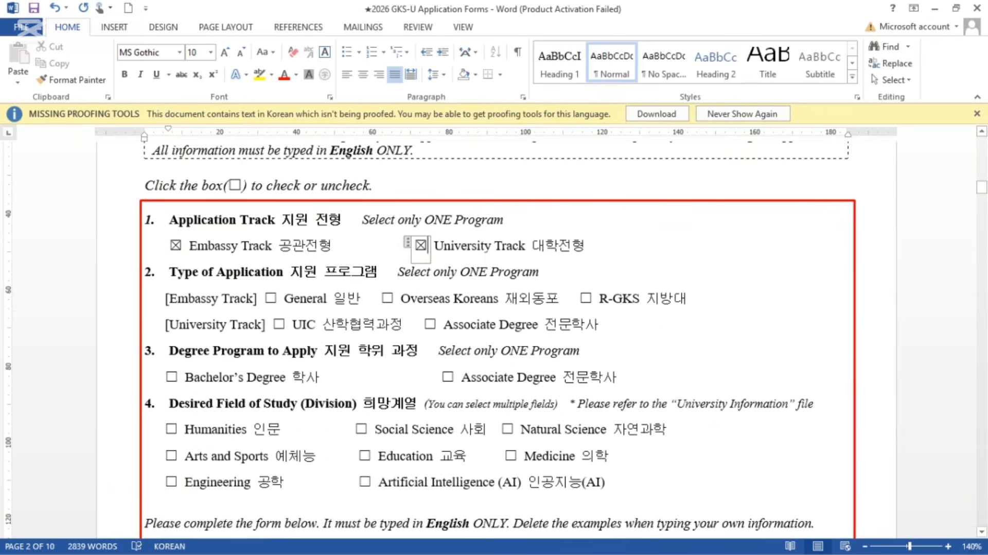
{"action": "left_click", "coordinate": [484, 246]}
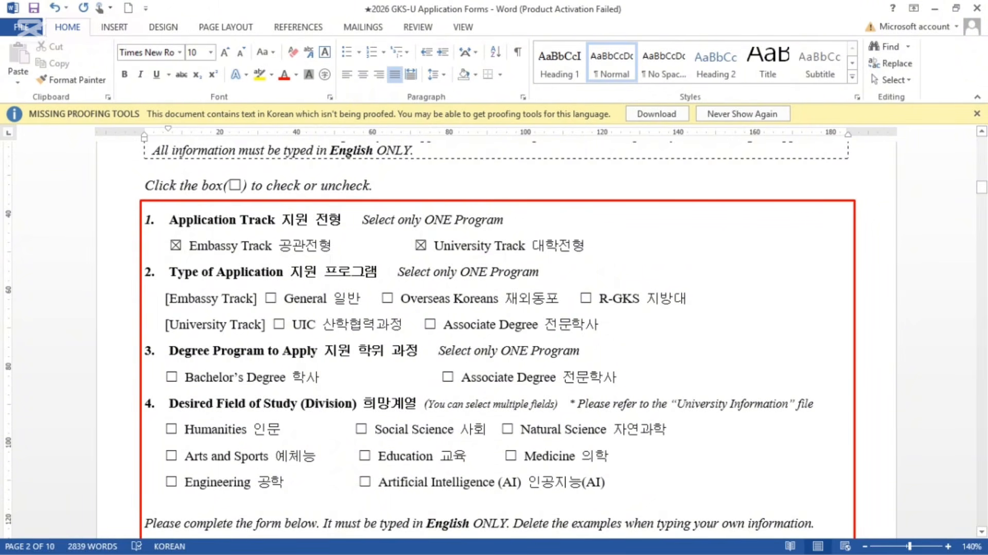
{"action": "scroll", "coordinate": [484, 246], "scroll_direction": "down", "scroll_amount": 2}
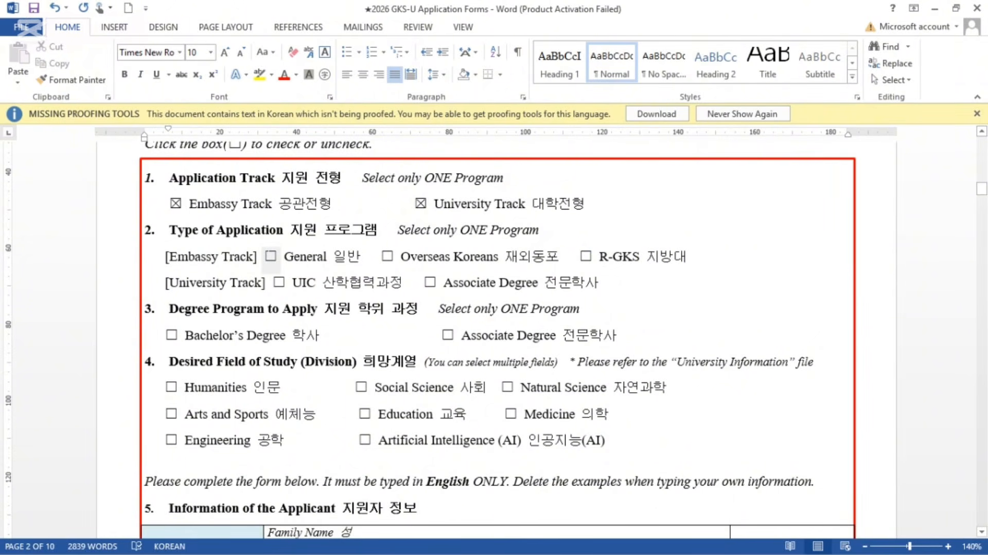
{"action": "left_click", "coordinate": [270, 255]}
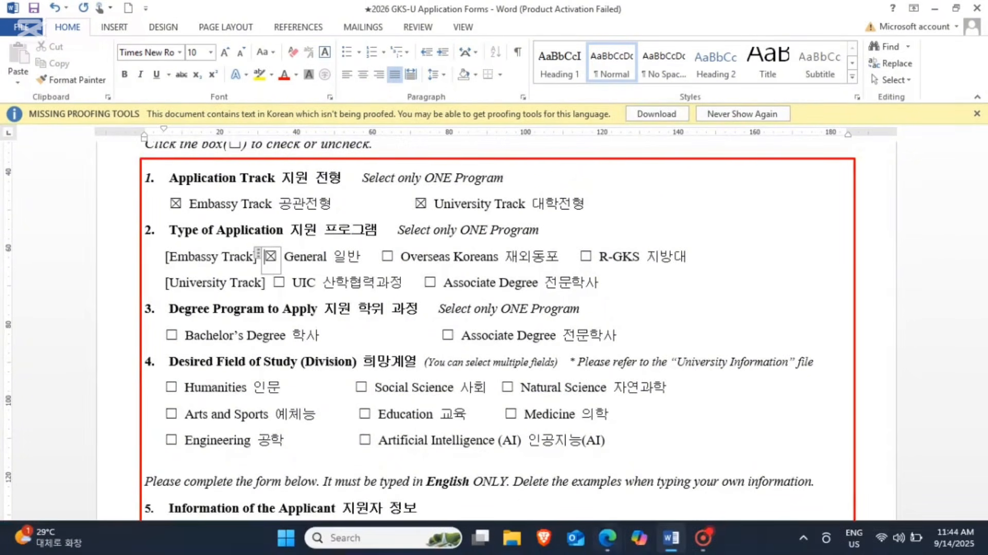
Step: Check the university lists in the GKS-U guidelines PDF in Edge, then minimise it
{"action": "left_click", "coordinate": [607, 537]}
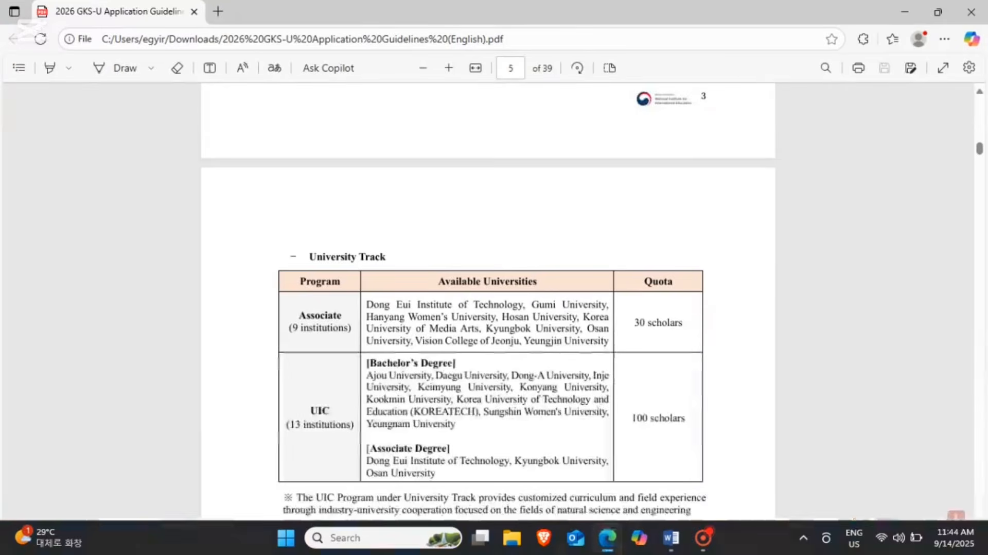
{"action": "scroll", "coordinate": [488, 309], "scroll_direction": "up", "scroll_amount": 7}
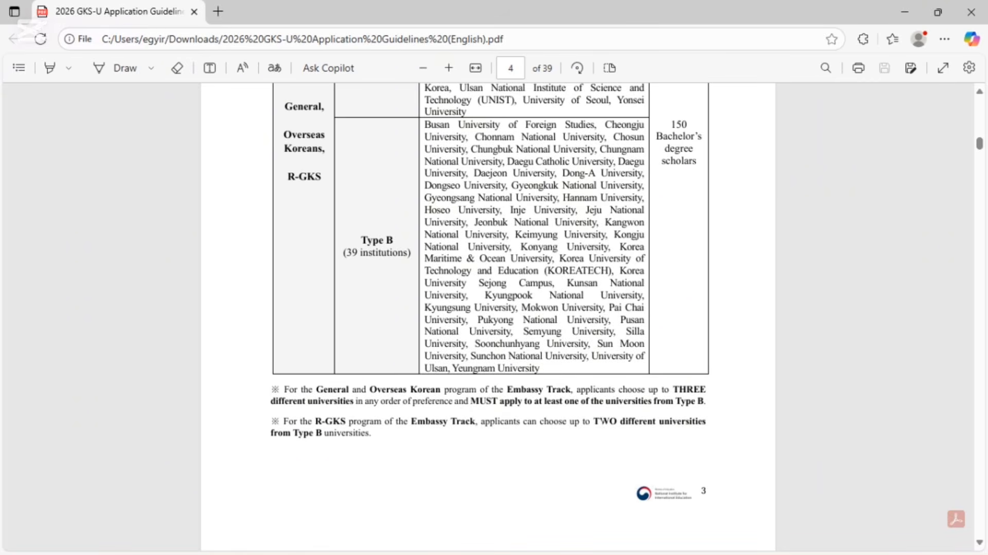
{"action": "left_click", "coordinate": [908, 12]}
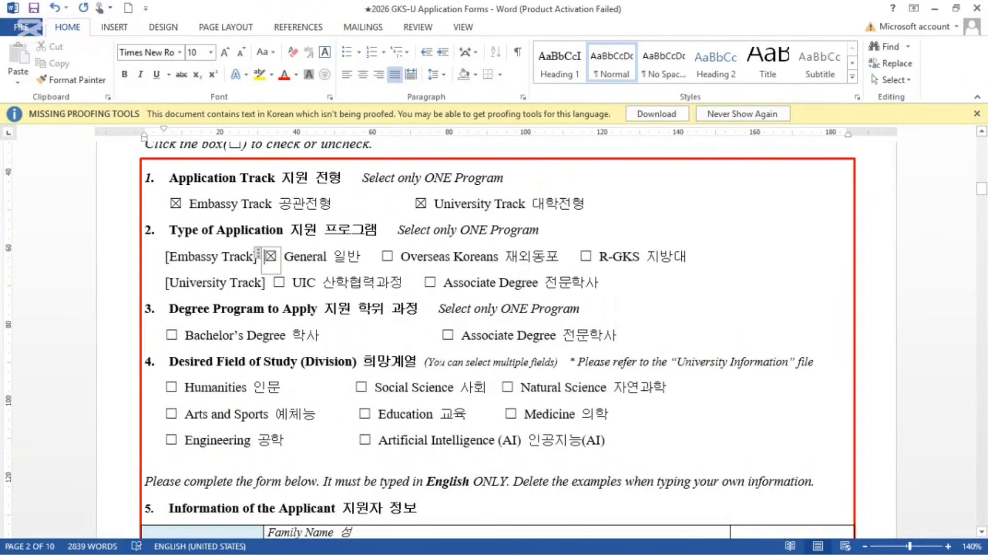
Step: Tick both Bachelor's Degree and Associate Degree as degree programs in section 3
{"action": "scroll", "coordinate": [437, 366], "scroll_direction": "down", "scroll_amount": 3}
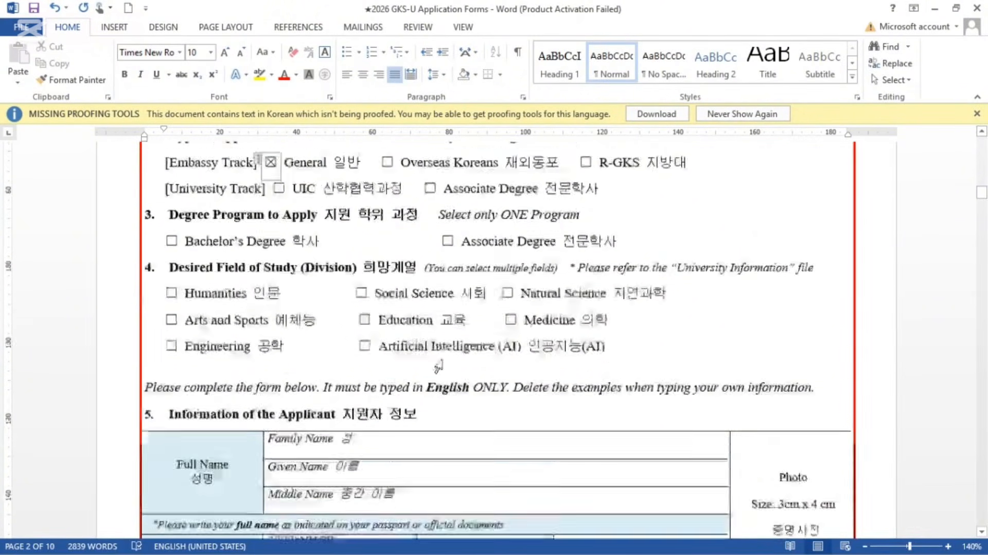
{"action": "scroll", "coordinate": [438, 366], "scroll_direction": "down", "scroll_amount": 3}
{"action": "scroll", "coordinate": [438, 366], "scroll_direction": "up", "scroll_amount": 3}
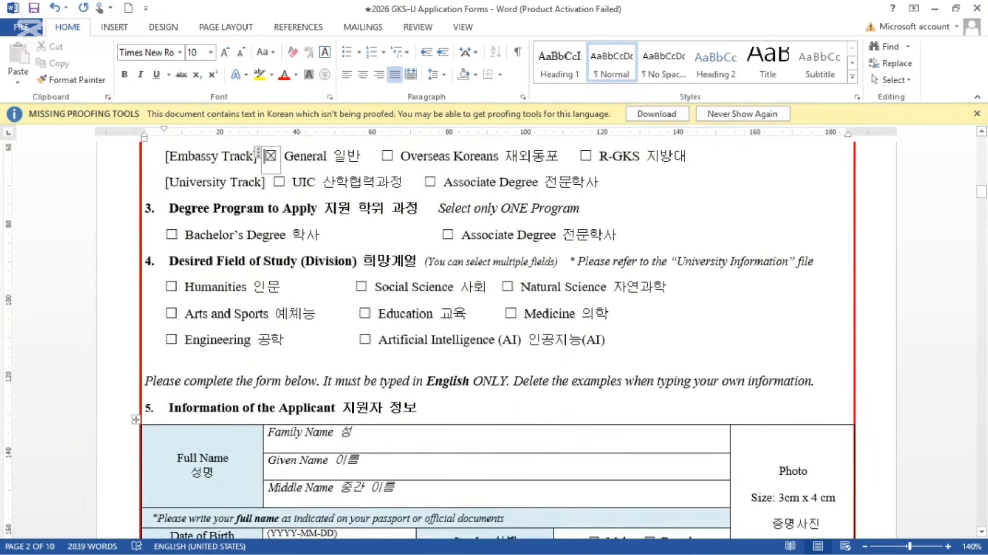
{"action": "left_click", "coordinate": [173, 234]}
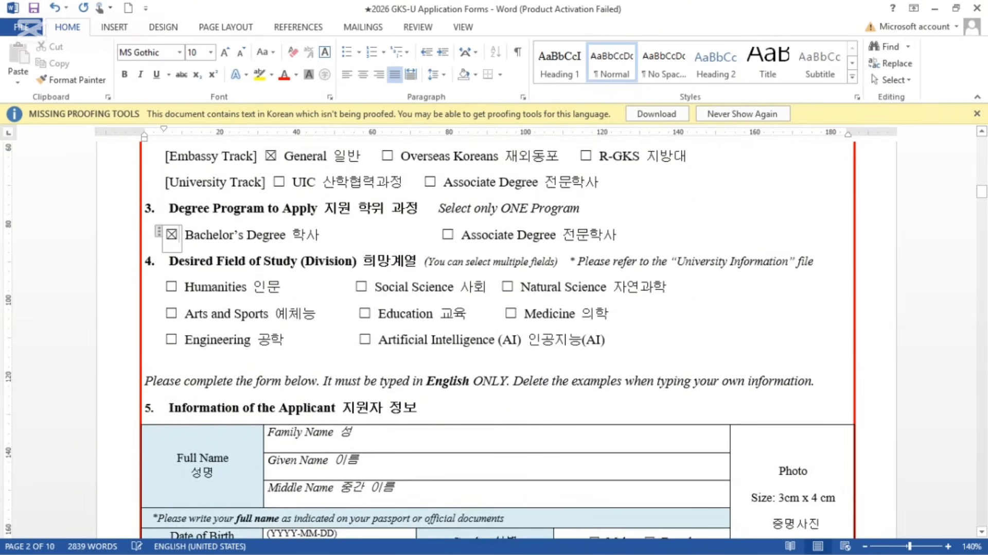
{"action": "left_click", "coordinate": [448, 234]}
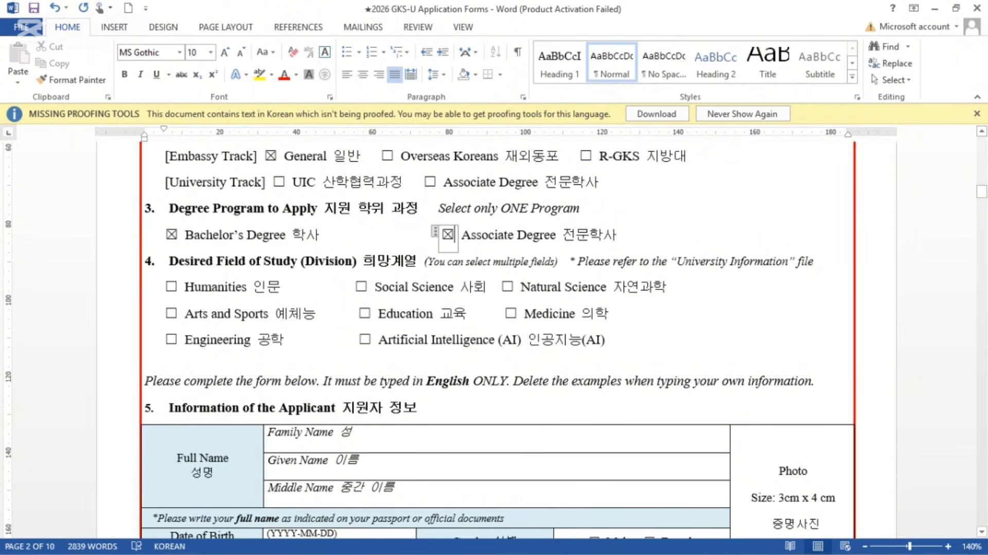
Step: Tick Arts and Sports as the field of study in section 4
{"action": "scroll", "coordinate": [494, 340], "scroll_direction": "down", "scroll_amount": 3}
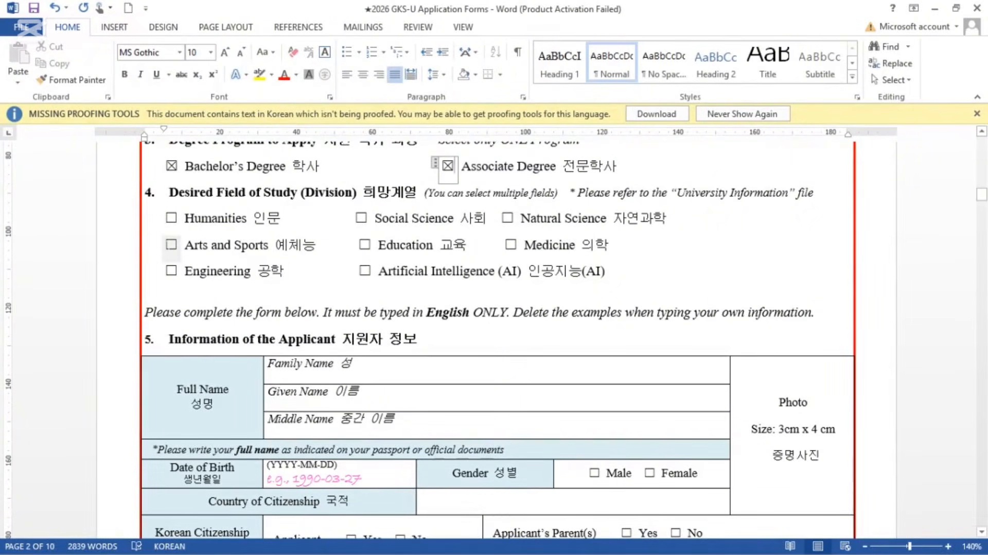
{"action": "left_click", "coordinate": [171, 245]}
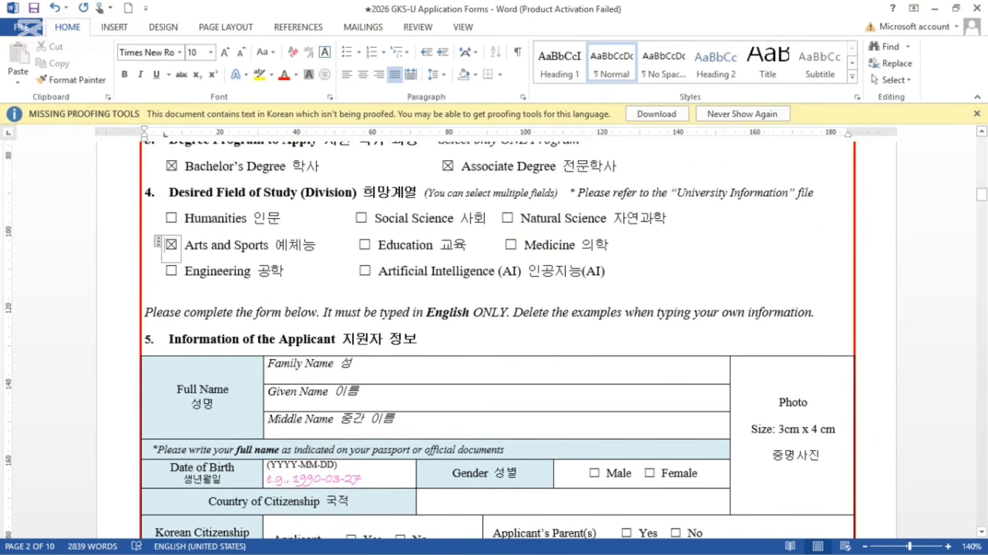
{"action": "scroll", "coordinate": [494, 334], "scroll_direction": "down", "scroll_amount": 3}
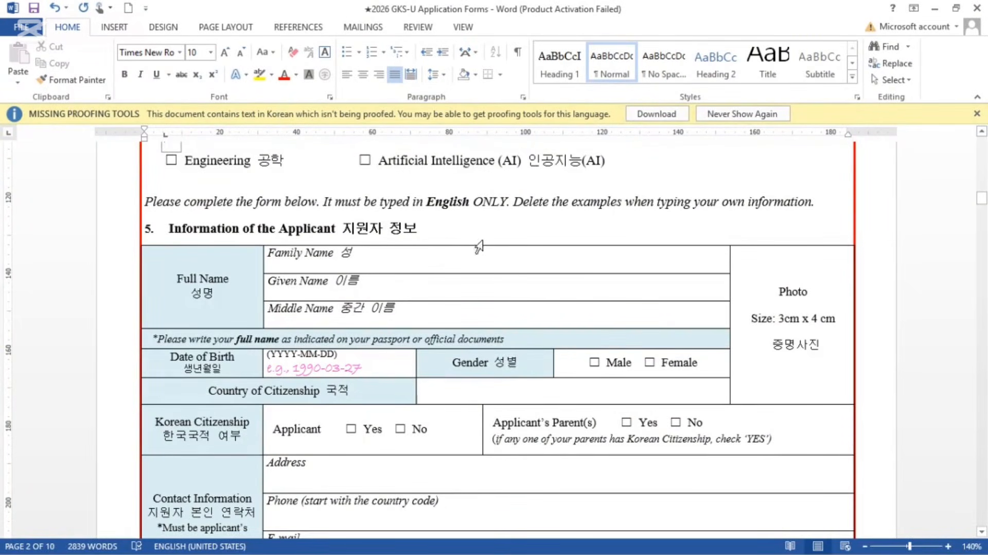
Step: Type the applicant's family, given and middle names into the three Full Name cells
{"action": "left_click", "coordinate": [358, 252]}
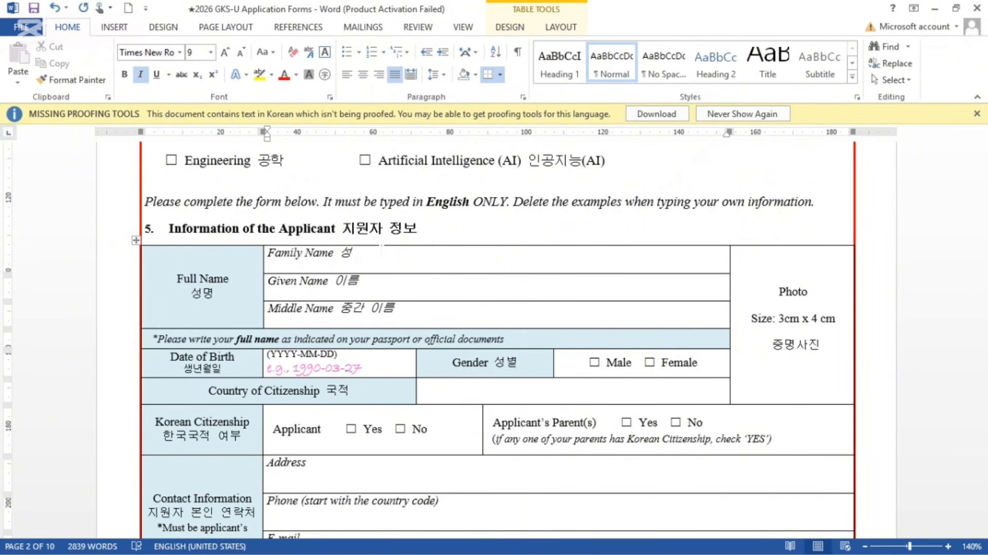
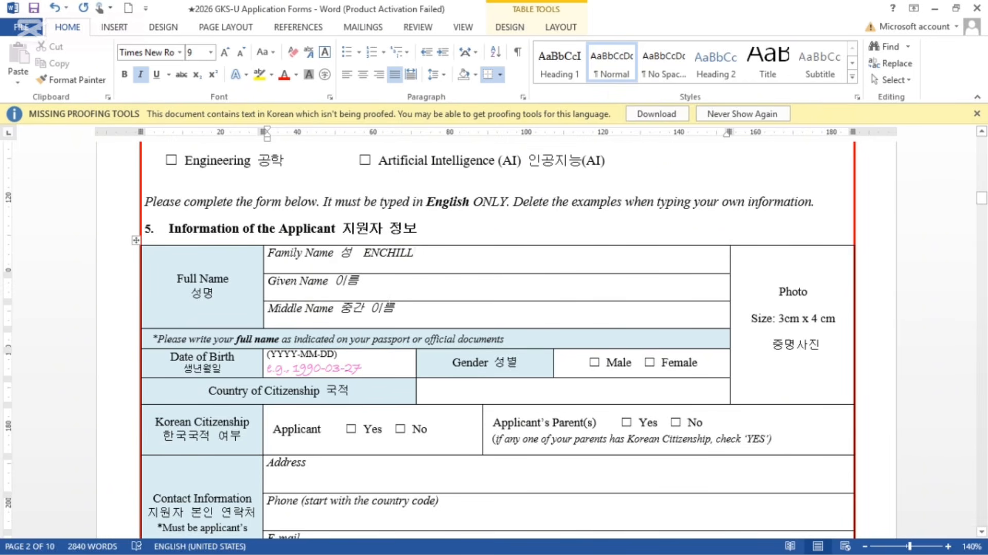
{"action": "left_click", "coordinate": [363, 282]}
{"action": "left_click", "coordinate": [395, 308]}
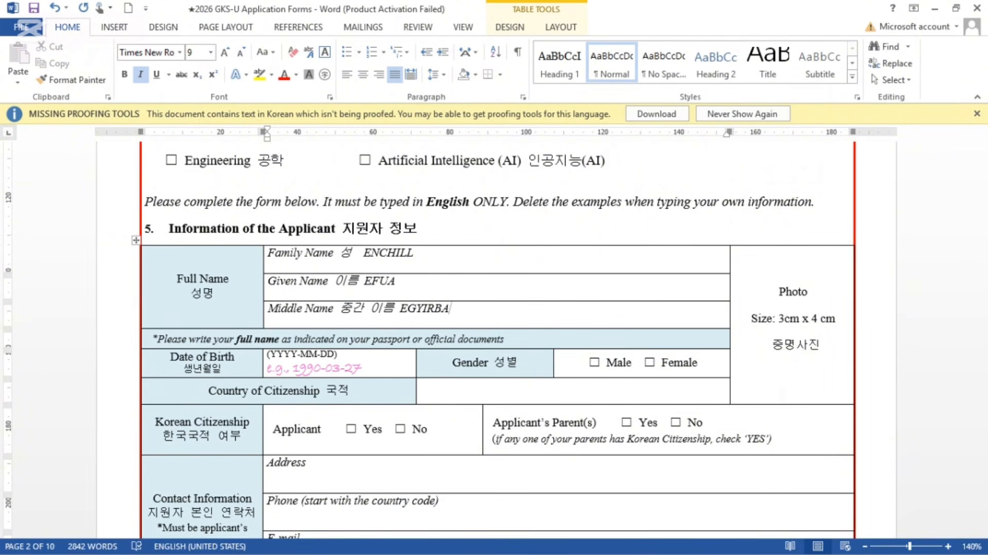
{"action": "scroll", "coordinate": [400, 313], "scroll_direction": "down", "scroll_amount": 3}
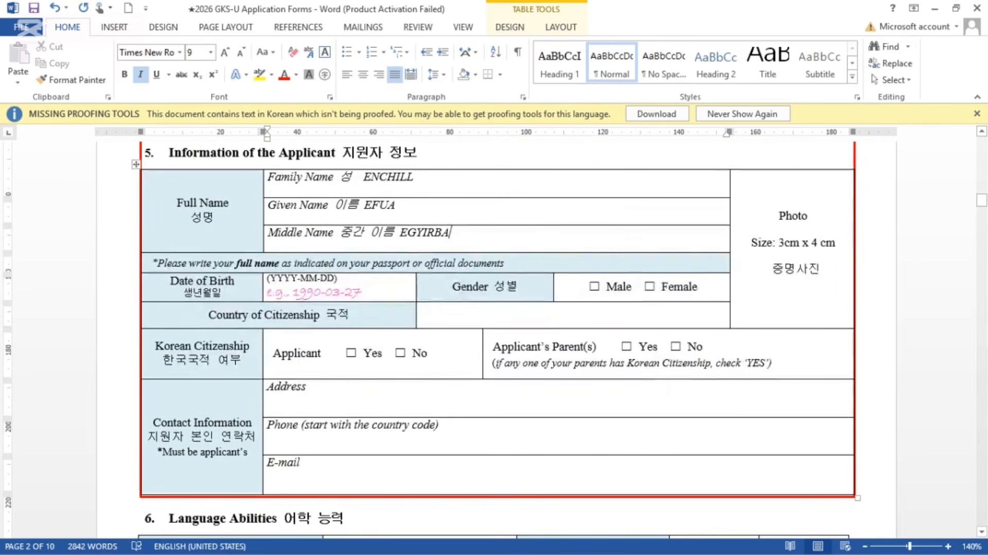
Step: Replace the pink example birth date with the applicant's date of birth and mark Female
{"action": "left_click", "coordinate": [362, 292]}
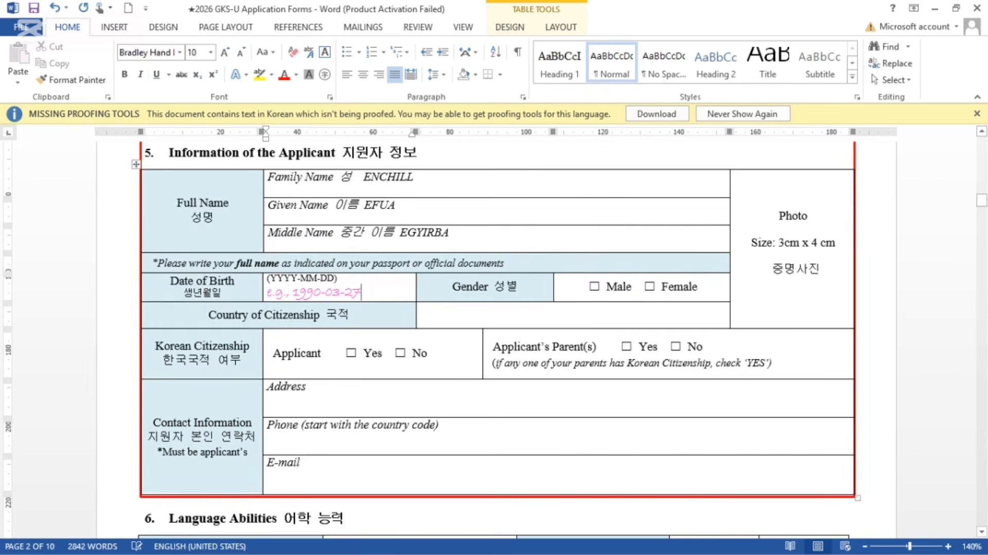
{"action": "key", "text": "BackSpace"}
{"action": "key", "text": "BackSpace"}
{"action": "key", "text": "BackSpace"}
{"action": "key", "text": "BackSpace"}
{"action": "key", "text": "BackSpace"}
{"action": "key", "text": "BackSpace"}
{"action": "key", "text": "BackSpace"}
{"action": "key", "text": "BackSpace"}
{"action": "key", "text": "BackSpace"}
{"action": "key", "text": "BackSpace"}
{"action": "key", "text": "BackSpace"}
{"action": "key", "text": "BackSpace"}
{"action": "key", "text": "BackSpace"}
{"action": "key", "text": "BackSpace"}
{"action": "key", "text": "BackSpace"}
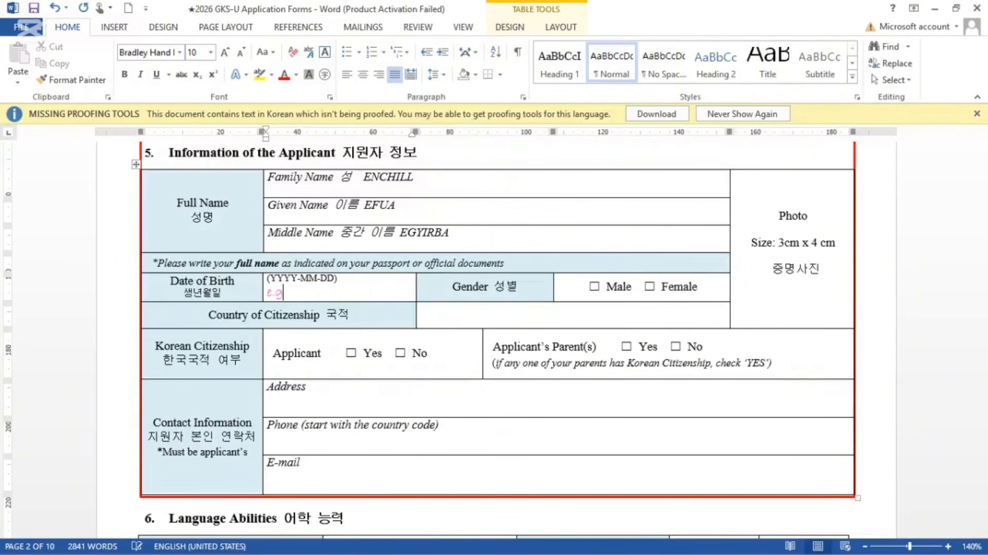
{"action": "key", "text": "BackSpace"}
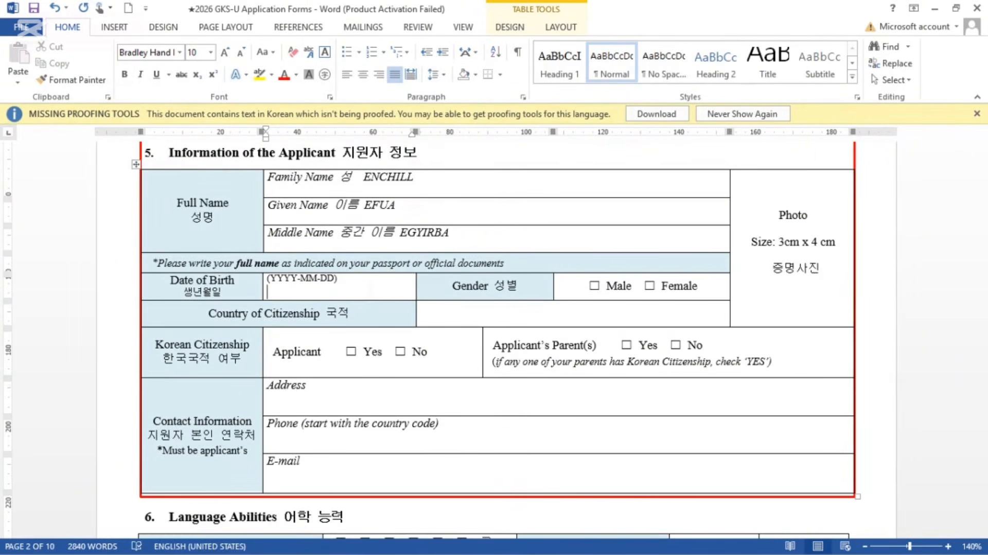
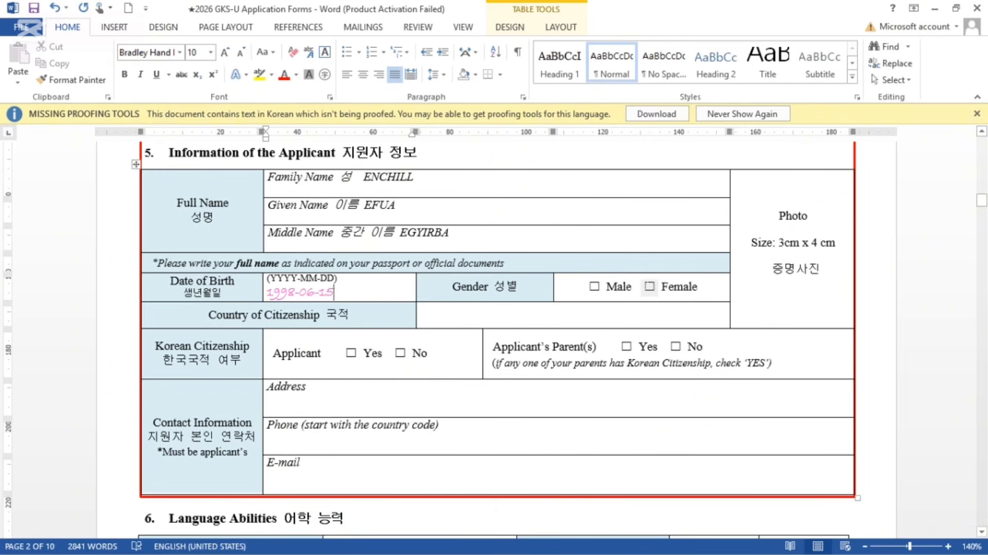
{"action": "left_click", "coordinate": [649, 286]}
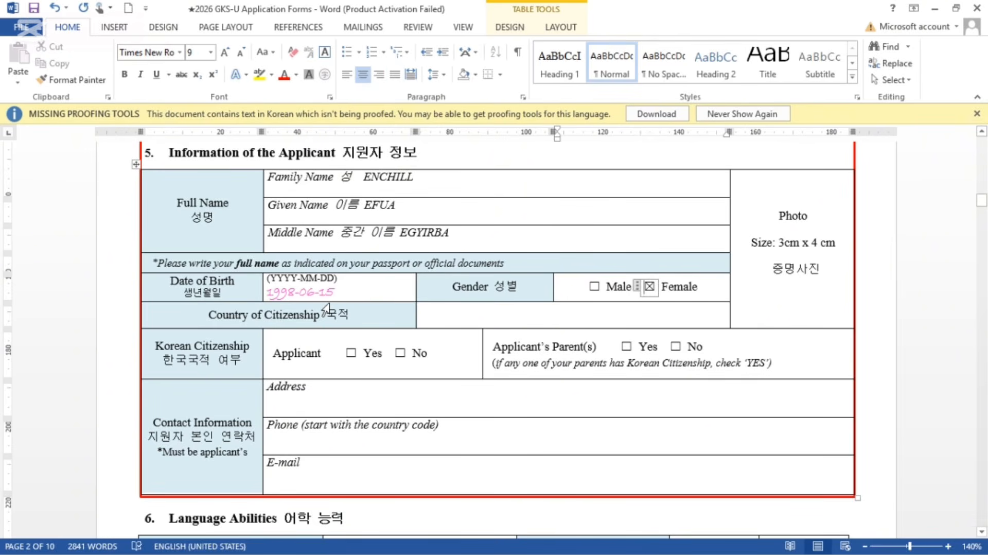
Step: Enter GHANA as country of citizenship and answer No for applicant's and parents' Korean citizenship
{"action": "scroll", "coordinate": [329, 308], "scroll_direction": "down", "scroll_amount": 1}
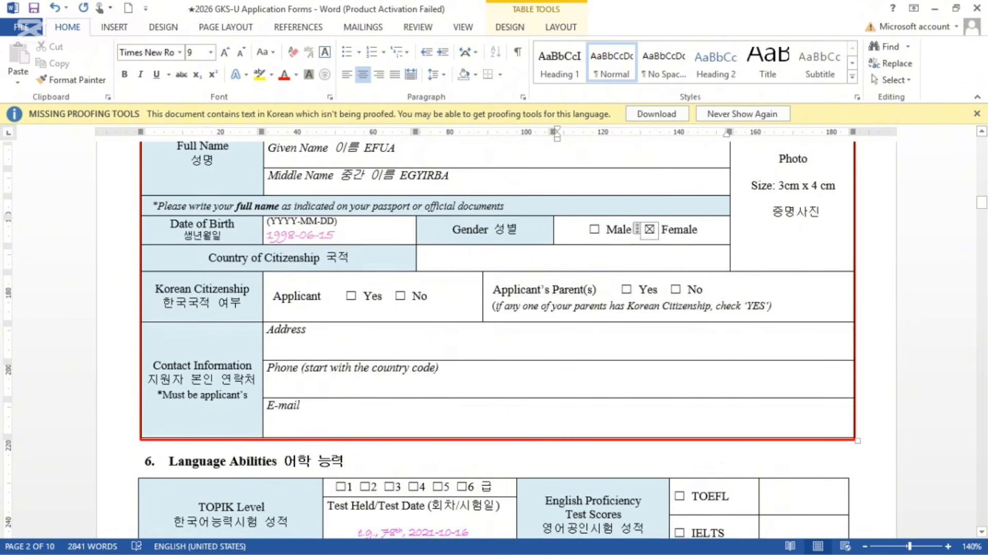
{"action": "left_click", "coordinate": [573, 257]}
{"action": "type", "text": "GHANA"}
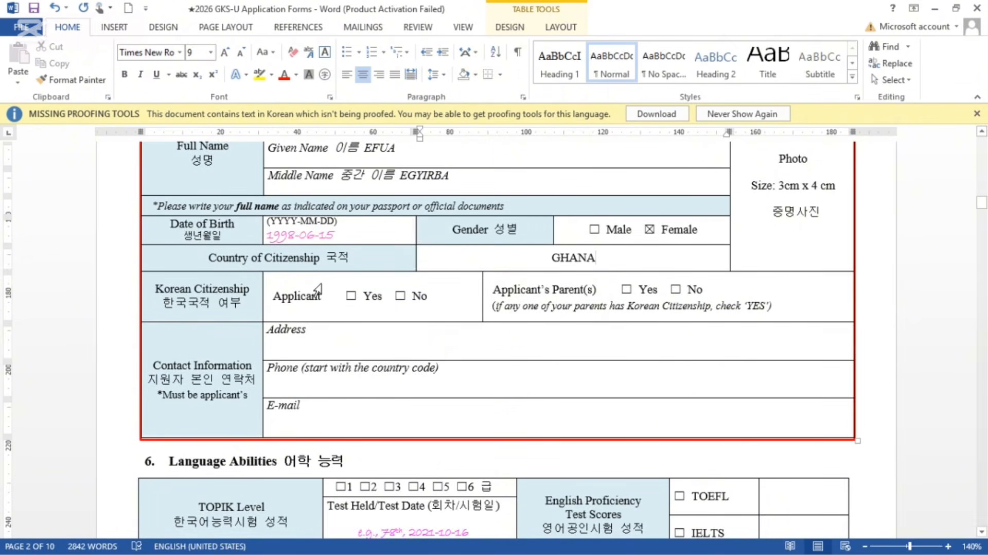
{"action": "left_click", "coordinate": [400, 295]}
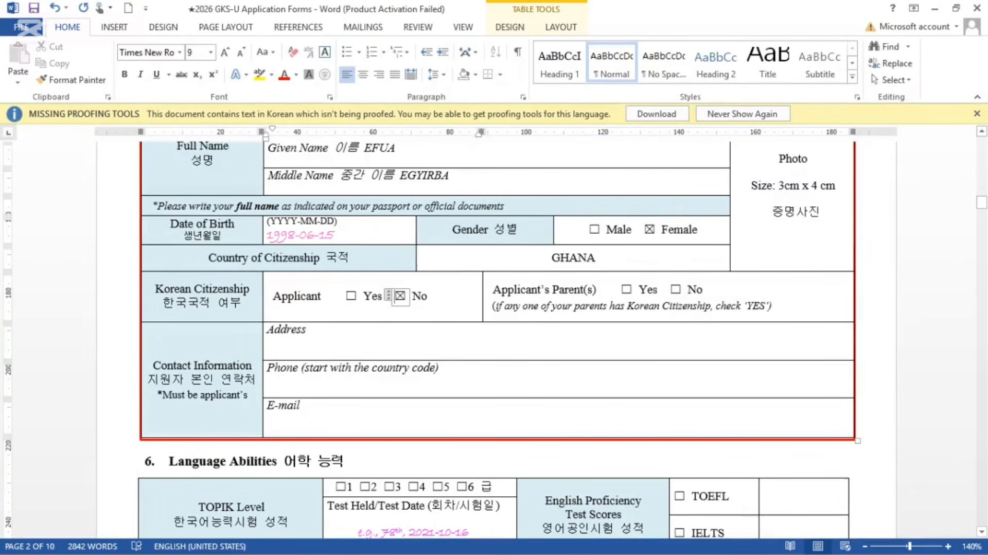
{"action": "left_click", "coordinate": [676, 289]}
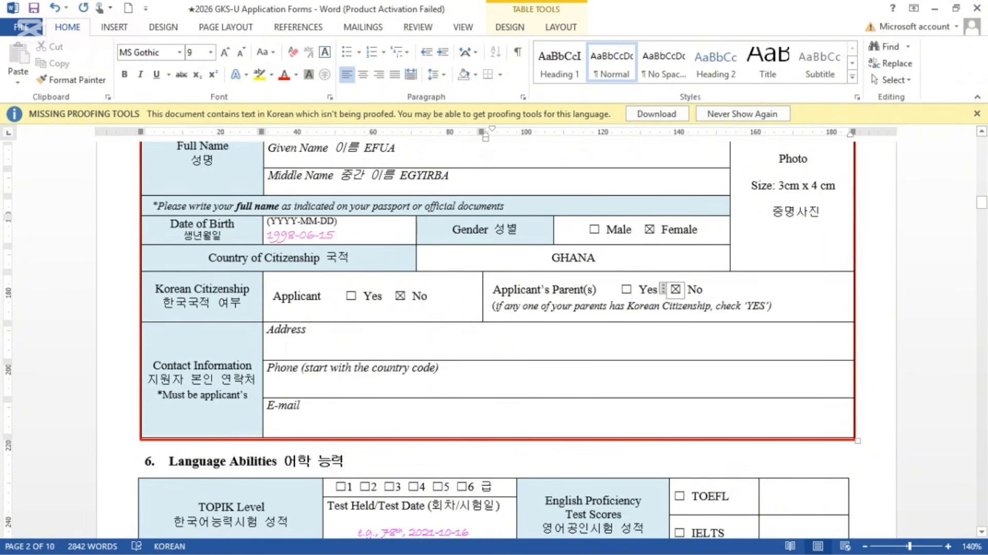
{"action": "left_click", "coordinate": [286, 348]}
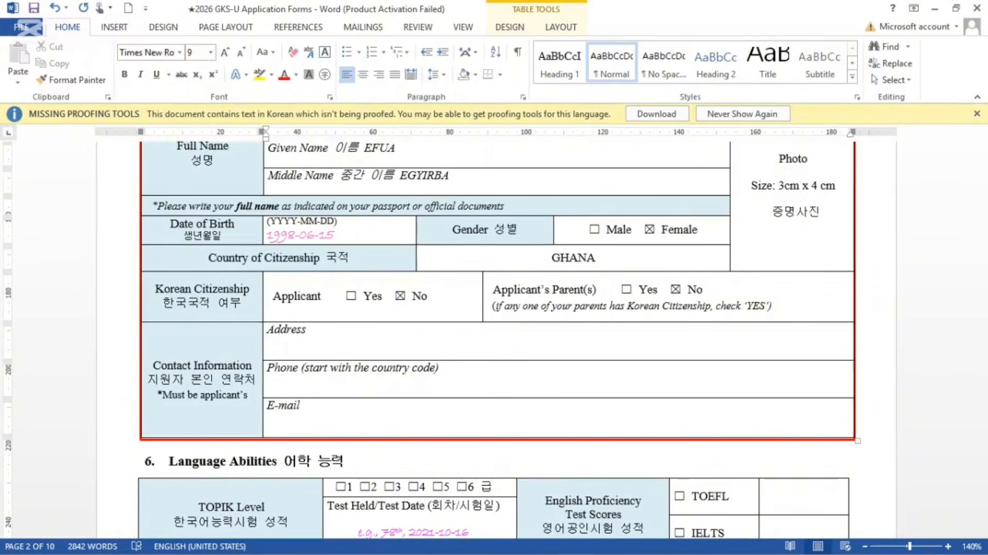
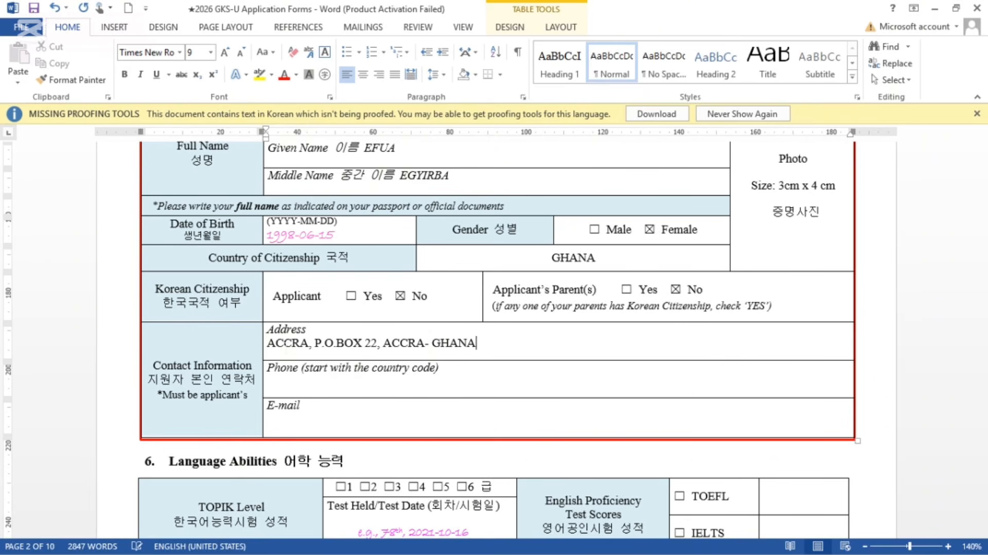
Step: Type the applicant's postal address, correcting the misspelt city and country names
{"action": "type", "text": "A"}
Step: Append the (00233) dialling code to the address and enter the applicant's +233 phone number
{"action": "key", "text": "Num_Lock"}
{"action": "key", "text": "BackSpace"}
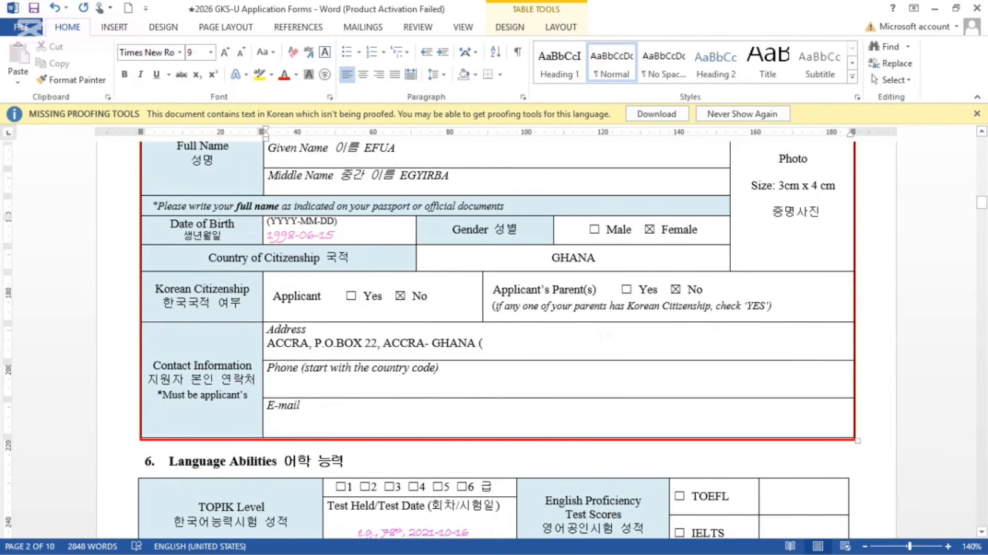
{"action": "type", "text": "(002"}
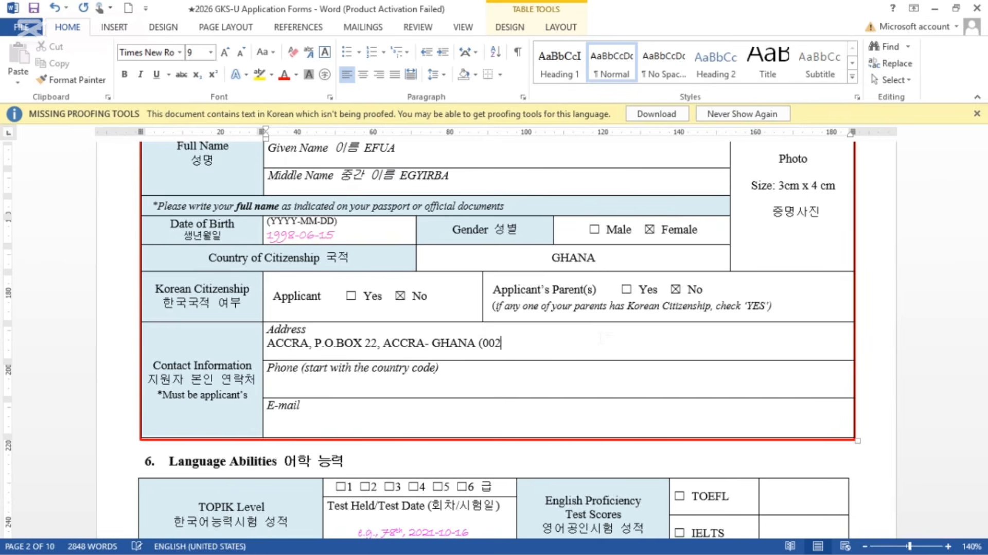
{"action": "type", "text": "33)"}
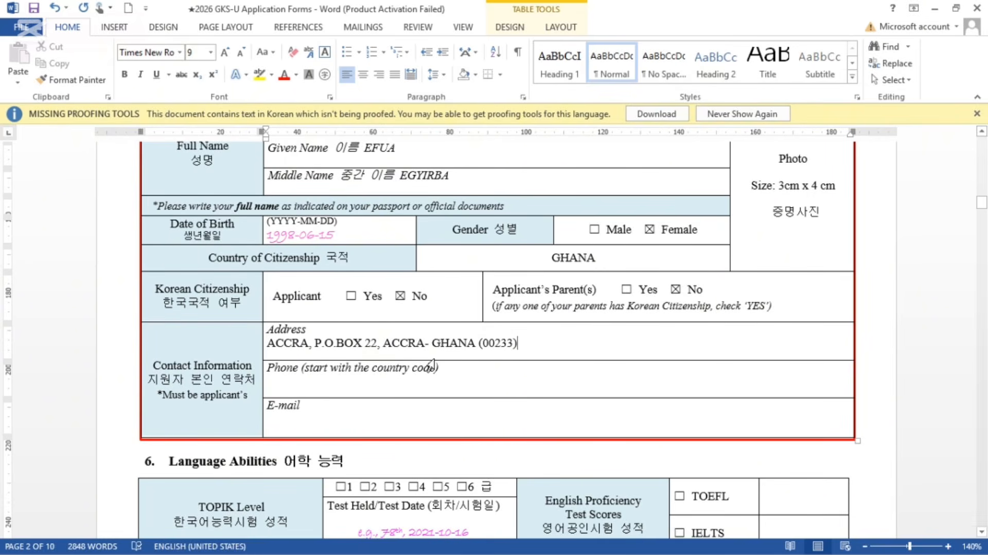
{"action": "left_click", "coordinate": [337, 385]}
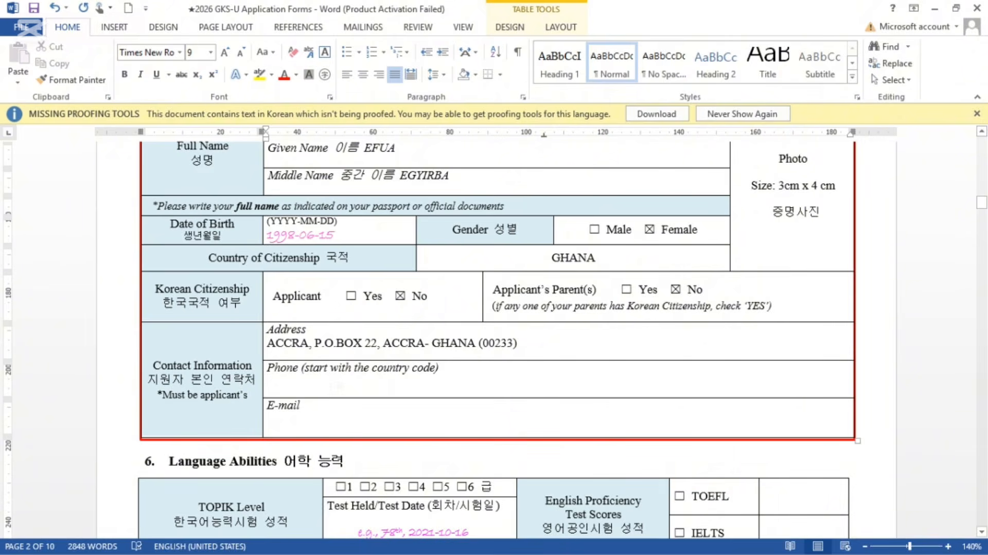
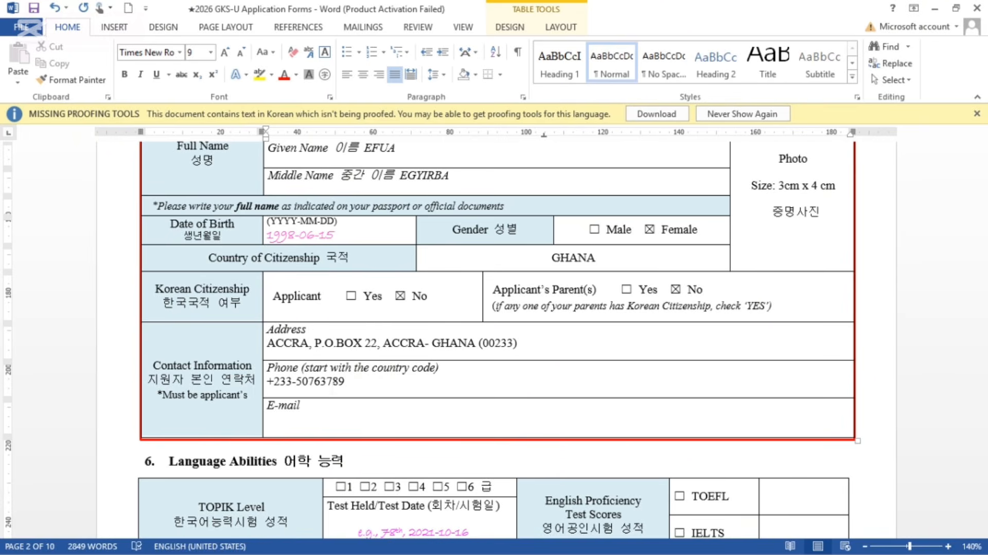
Step: Enter the applicant's gmail address in the E-mail cell, fixing it to start lowercase
{"action": "scroll", "coordinate": [331, 391], "scroll_direction": "down", "scroll_amount": 2}
{"action": "left_click", "coordinate": [300, 377]}
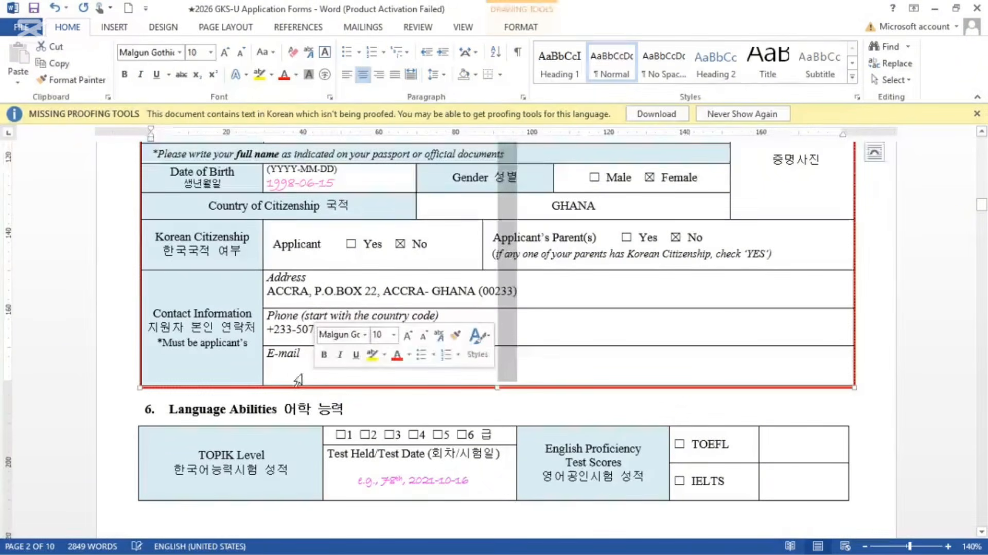
{"action": "left_click", "coordinate": [291, 368]}
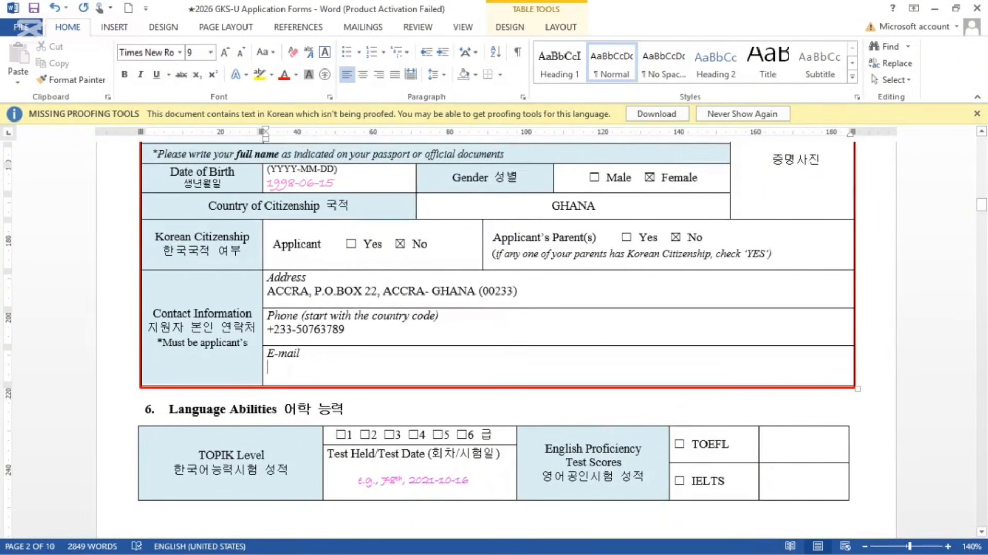
{"action": "type", "text": "EFUA"}
{"action": "key", "text": "BackSpace"}
{"action": "key", "text": "BackSpace"}
{"action": "key", "text": "BackSpace"}
{"action": "key", "text": "BackSpace"}
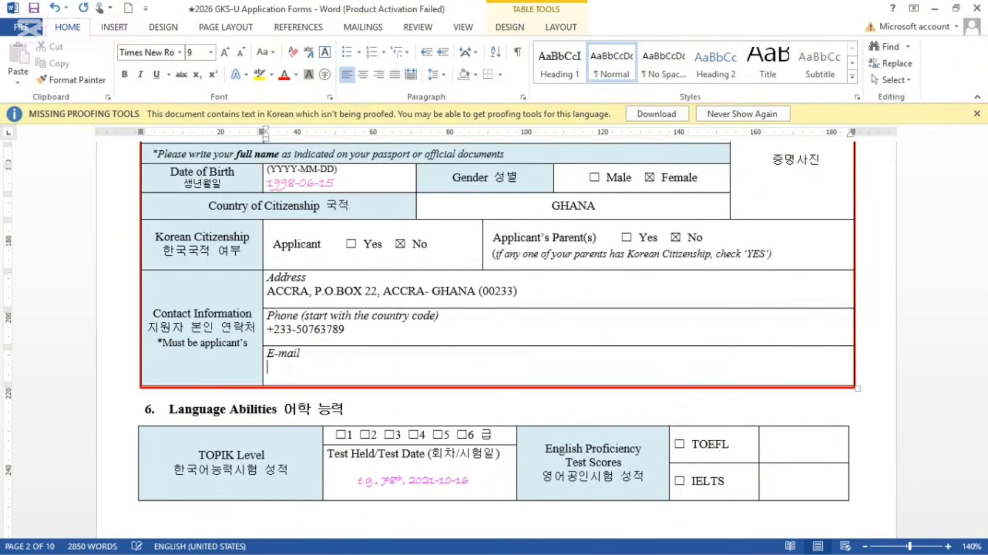
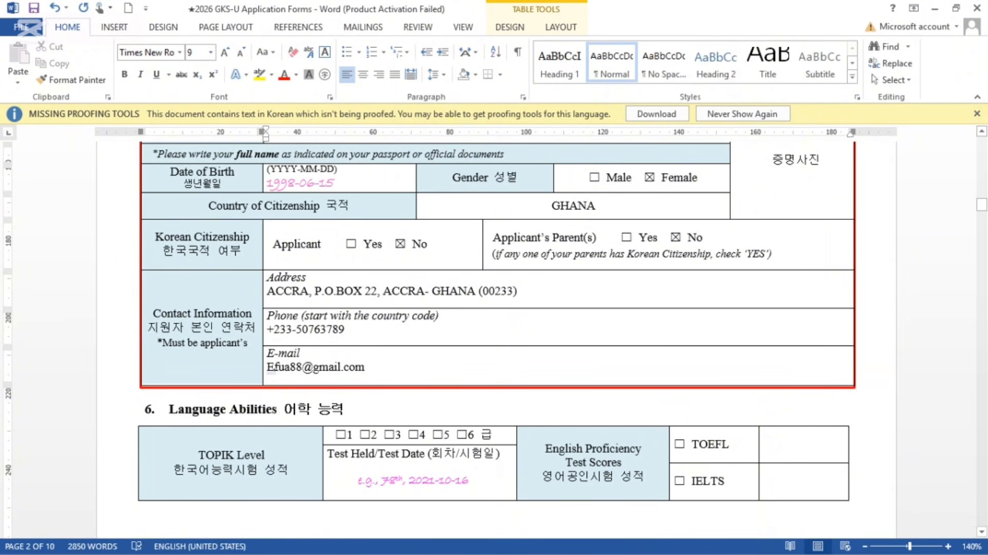
{"action": "left_click", "coordinate": [268, 367]}
{"action": "key", "text": "Delete"}
{"action": "type", "text": "e"}
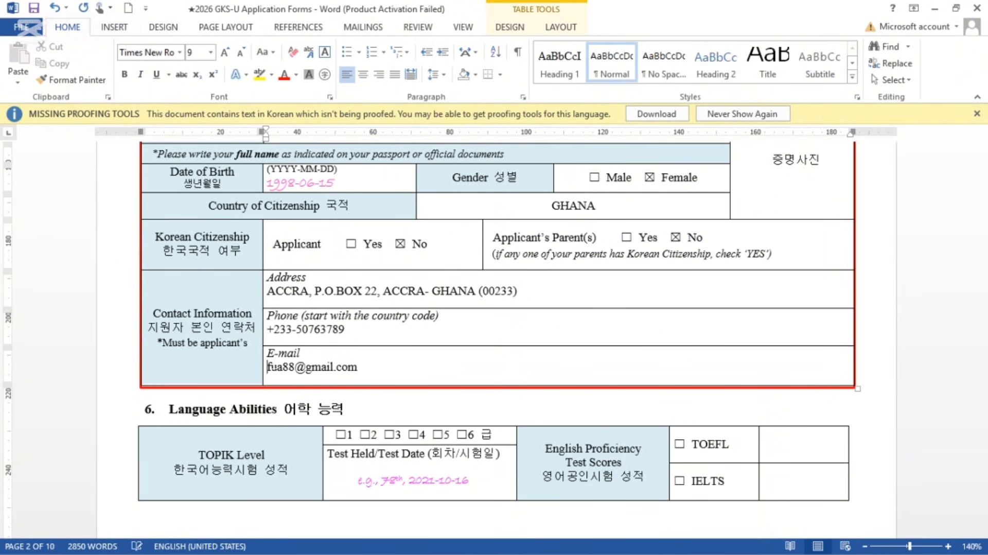
Step: Scroll down to bring section 6 Language Abilities into view
{"action": "scroll", "coordinate": [269, 366], "scroll_direction": "up", "scroll_amount": 3}
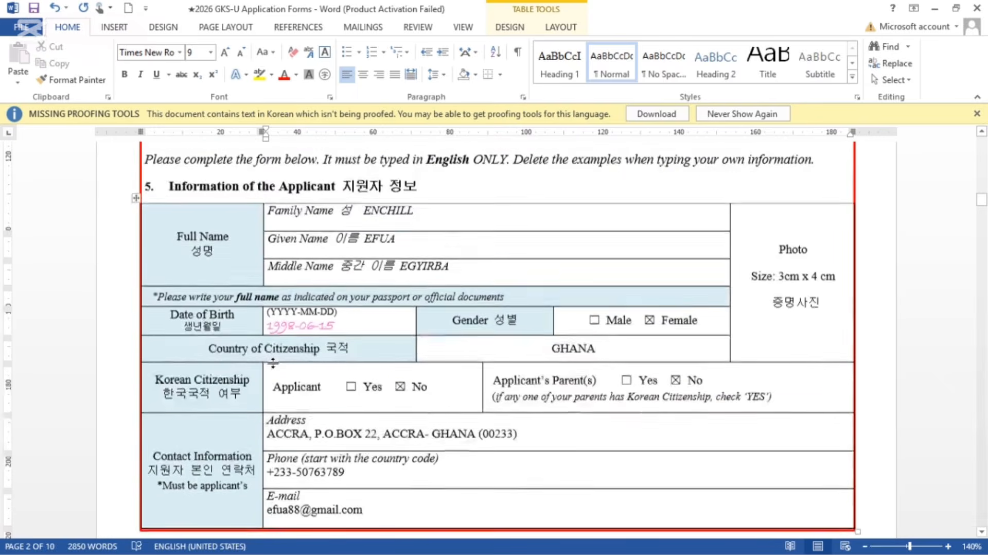
{"action": "scroll", "coordinate": [273, 363], "scroll_direction": "down", "scroll_amount": 2}
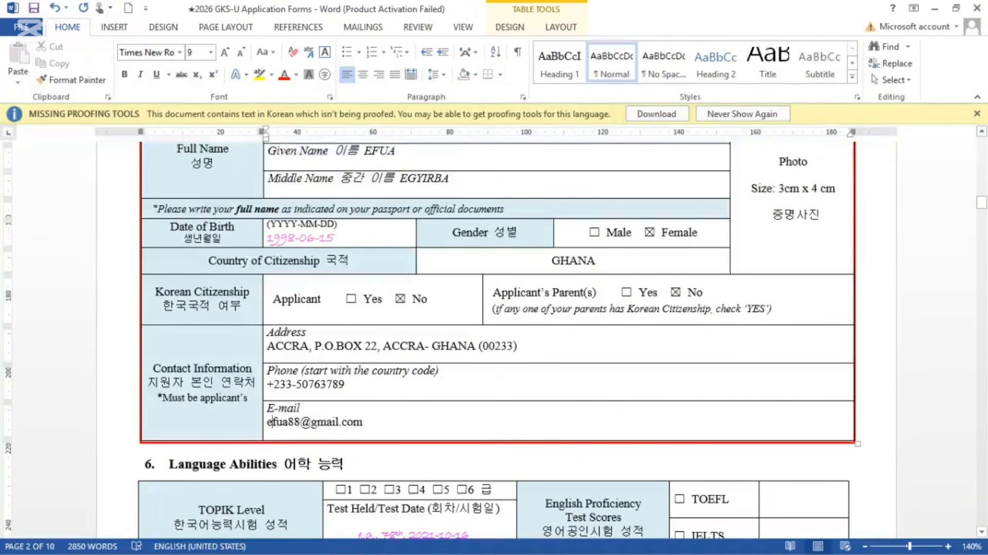
{"action": "scroll", "coordinate": [494, 339], "scroll_direction": "down", "scroll_amount": 3}
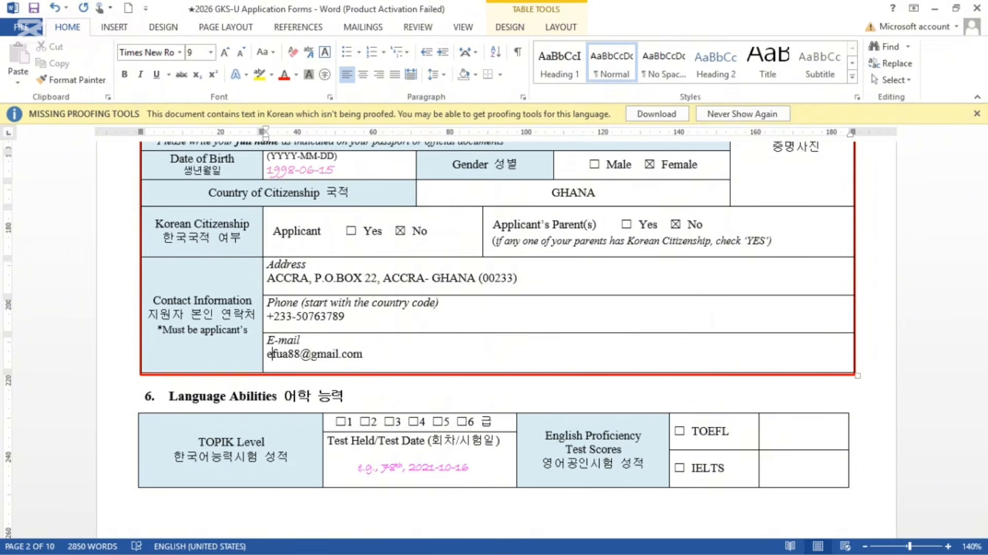
{"action": "scroll", "coordinate": [710, 316], "scroll_direction": "down", "scroll_amount": 4}
{"action": "scroll", "coordinate": [710, 313], "scroll_direction": "down", "scroll_amount": 1}
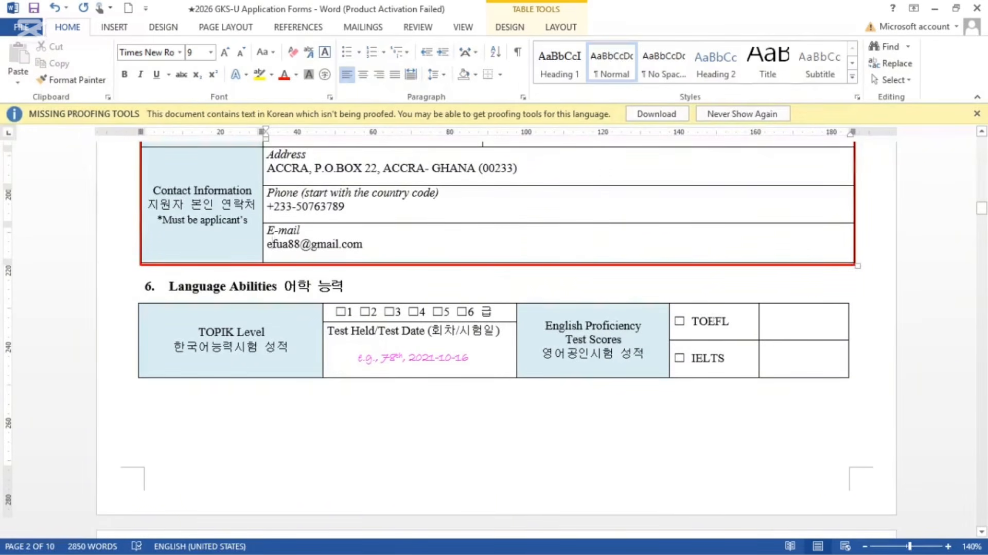
Step: Tick TOPIK levels 2 and 3, leaving level 1 unticked
{"action": "left_click", "coordinate": [340, 311]}
{"action": "left_click", "coordinate": [340, 312]}
{"action": "left_click", "coordinate": [365, 311]}
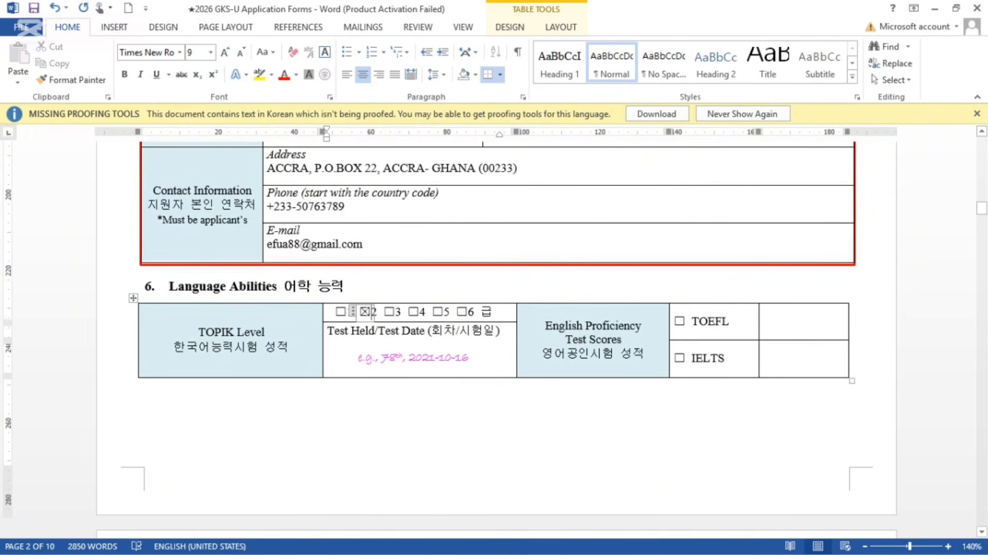
{"action": "left_click", "coordinate": [389, 311]}
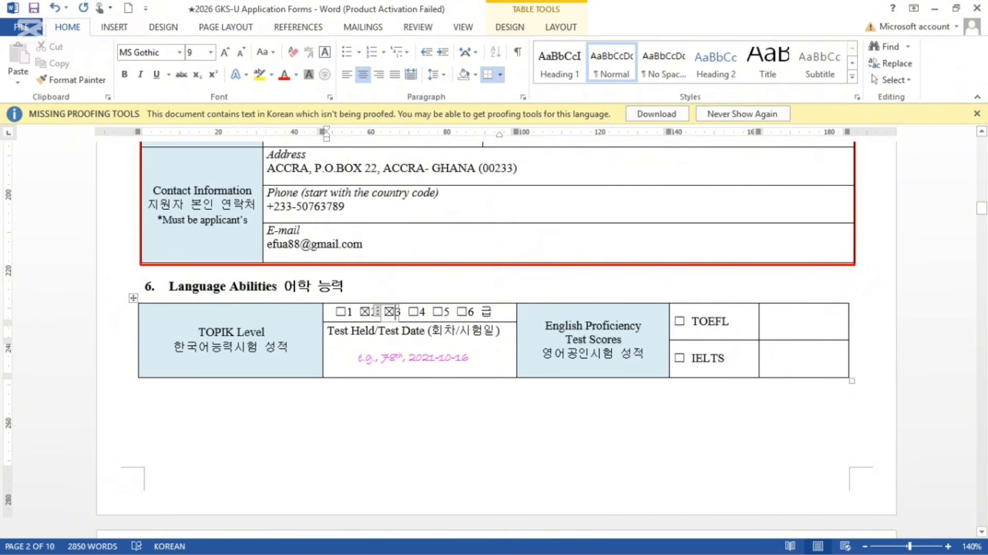
Step: Replace the example test date with N/A- 2025/06/17 and tick TOEFL
{"action": "left_click", "coordinate": [469, 359]}
{"action": "key", "text": "BackSpace"}
{"action": "key", "text": "BackSpace"}
{"action": "key", "text": "BackSpace"}
{"action": "key", "text": "BackSpace"}
{"action": "key", "text": "BackSpace"}
{"action": "key", "text": "BackSpace"}
{"action": "key", "text": "BackSpace"}
{"action": "key", "text": "BackSpace"}
{"action": "key", "text": "BackSpace"}
{"action": "key", "text": "BackSpace"}
{"action": "key", "text": "BackSpace"}
{"action": "key", "text": "BackSpace"}
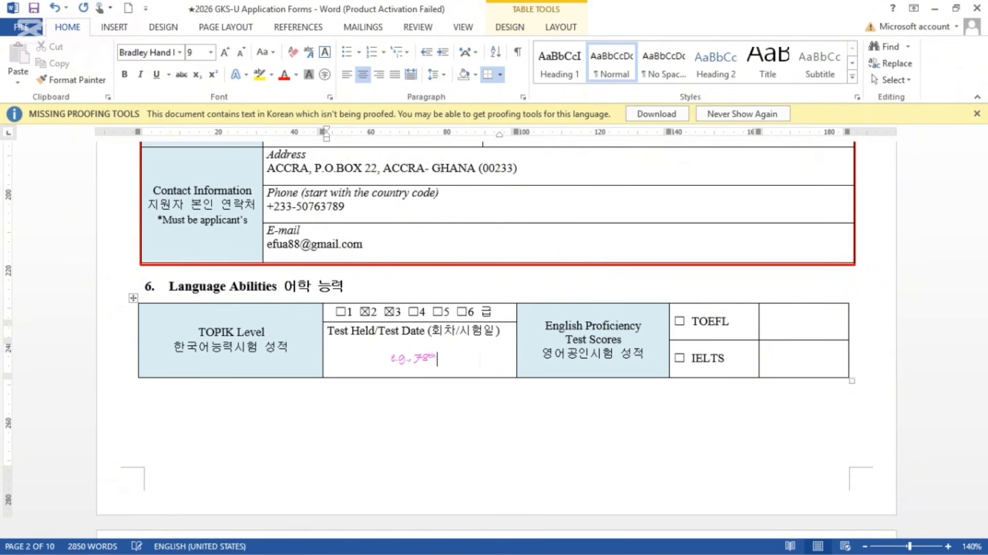
{"action": "key", "text": "BackSpace"}
{"action": "key", "text": "BackSpace"}
{"action": "key", "text": "BackSpace"}
{"action": "key", "text": "BackSpace"}
{"action": "key", "text": "BackSpace"}
{"action": "key", "text": "BackSpace"}
{"action": "key", "text": "BackSpace"}
{"action": "key", "text": "BackSpace"}
{"action": "key", "text": "BackSpace"}
{"action": "key", "text": "BackSpace"}
{"action": "type", "text": "w"}
{"action": "key", "text": "BackSpace"}
{"action": "type", "text": "w/o"}
{"action": "key", "text": "BackSpace"}
{"action": "key", "text": "BackSpace"}
{"action": "key", "text": "BackSpace"}
{"action": "type", "text": "N/S"}
{"action": "key", "text": "BackSpace"}
{"action": "type", "text": "A"}
{"action": "key", "text": "BackSpace"}
{"action": "key", "text": "BackSpace"}
{"action": "key", "text": "BackSpace"}
{"action": "type", "text": "N/"}
{"action": "type", "text": "A"}
{"action": "type", "text": "- "}
{"action": "type", "text": "2-2"}
{"action": "key", "text": "BackSpace"}
{"action": "key", "text": "BackSpace"}
{"action": "type", "text": "025/06"}
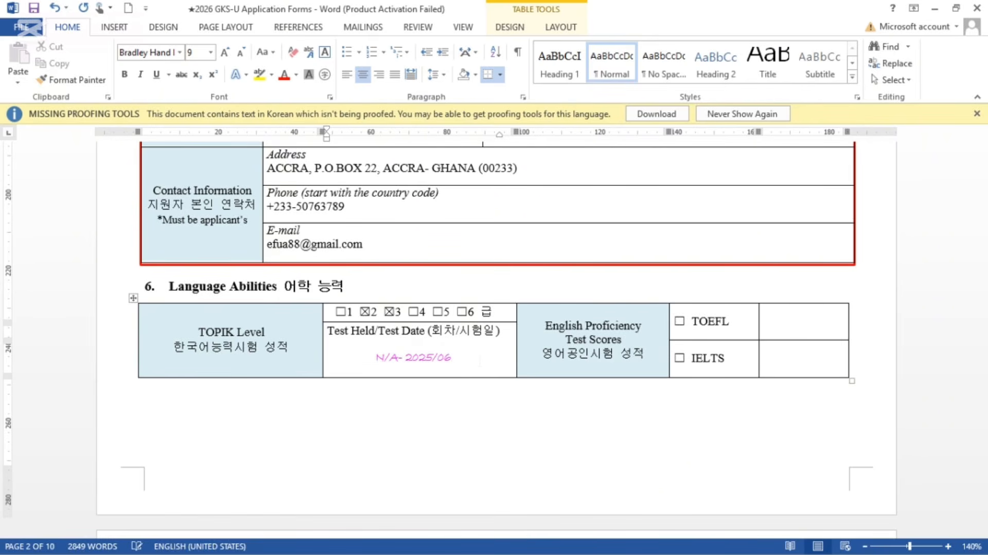
{"action": "type", "text": "/17"}
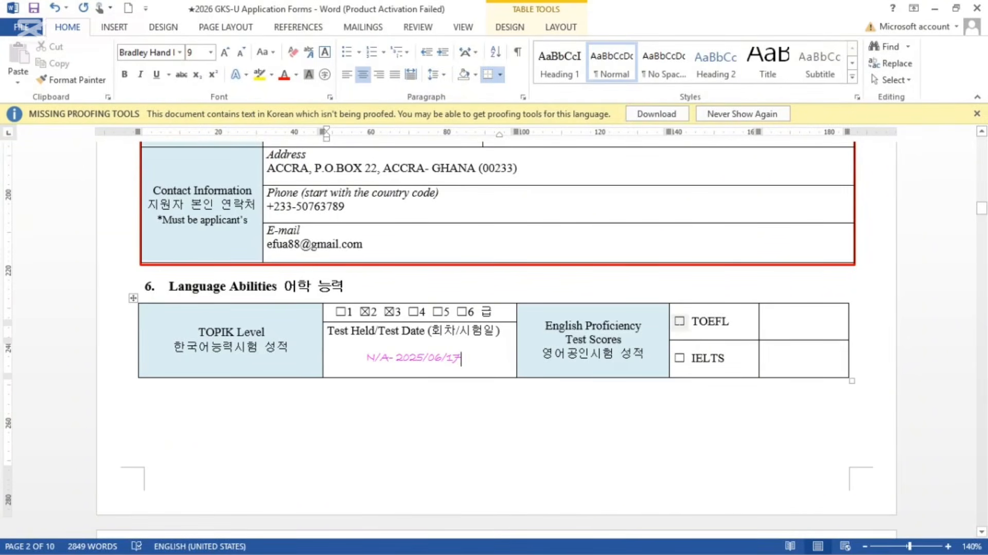
{"action": "left_click", "coordinate": [680, 321]}
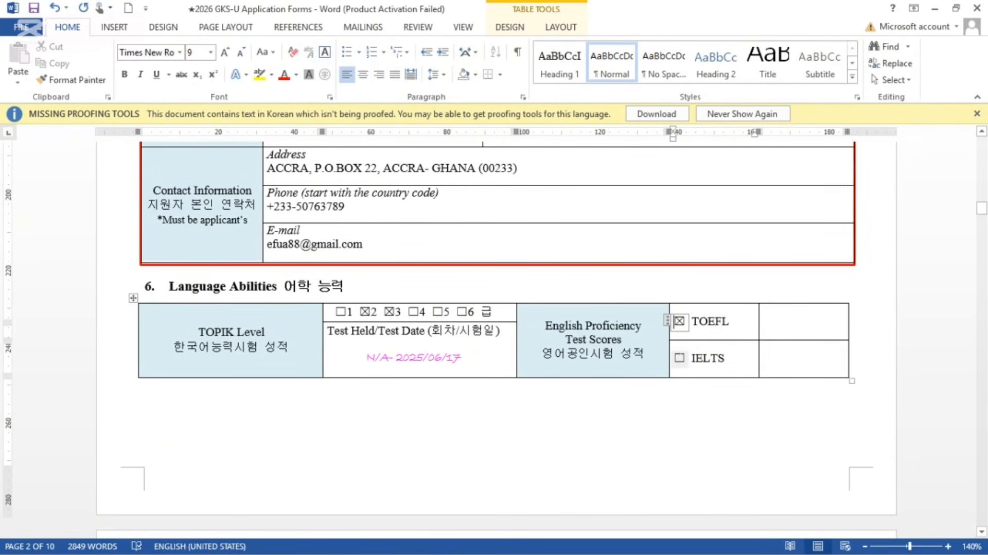
Step: Tick IELTS and scroll down to the High School Program table of section 7
{"action": "left_click", "coordinate": [679, 357]}
{"action": "scroll", "coordinate": [680, 358], "scroll_direction": "down", "scroll_amount": 3}
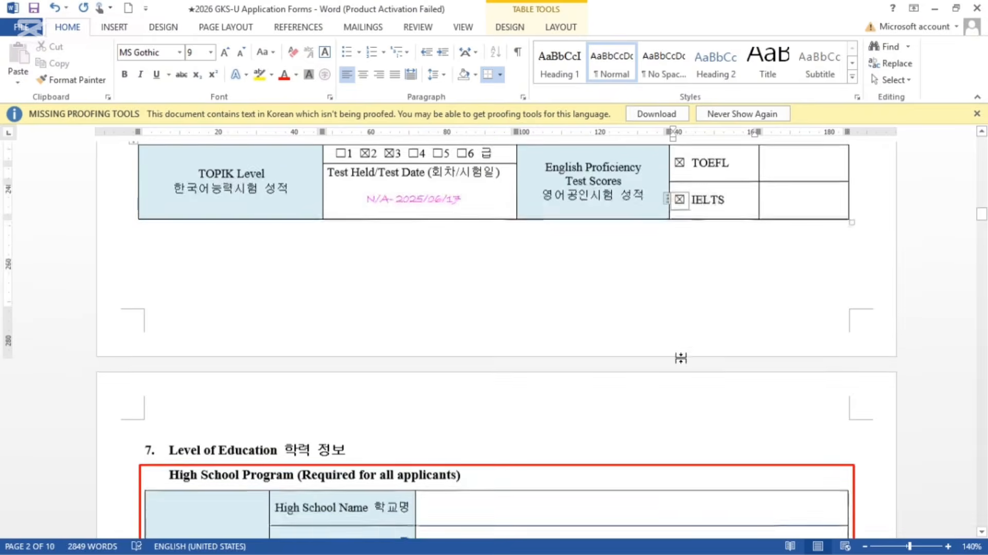
{"action": "scroll", "coordinate": [683, 364], "scroll_direction": "up", "scroll_amount": 1}
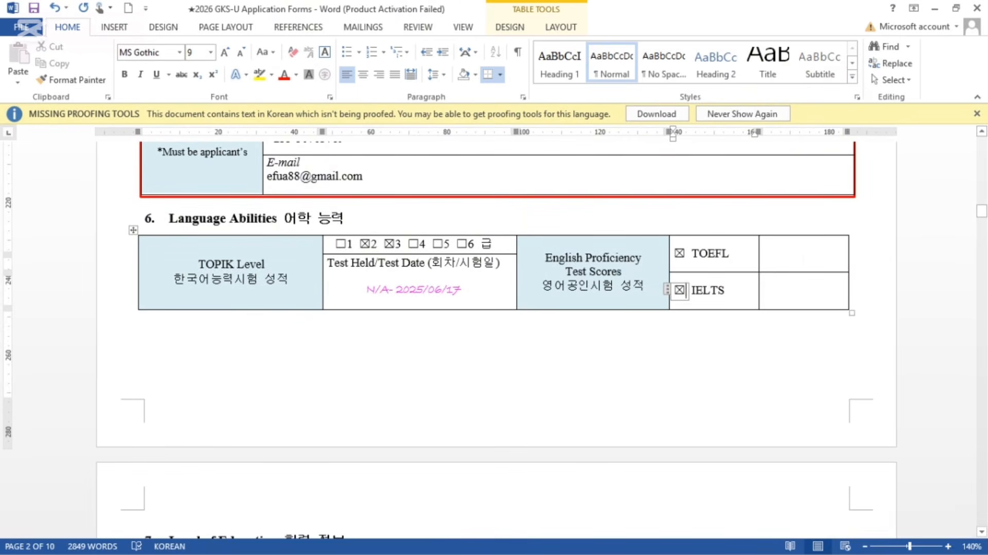
{"action": "scroll", "coordinate": [400, 308], "scroll_direction": "down", "scroll_amount": 4}
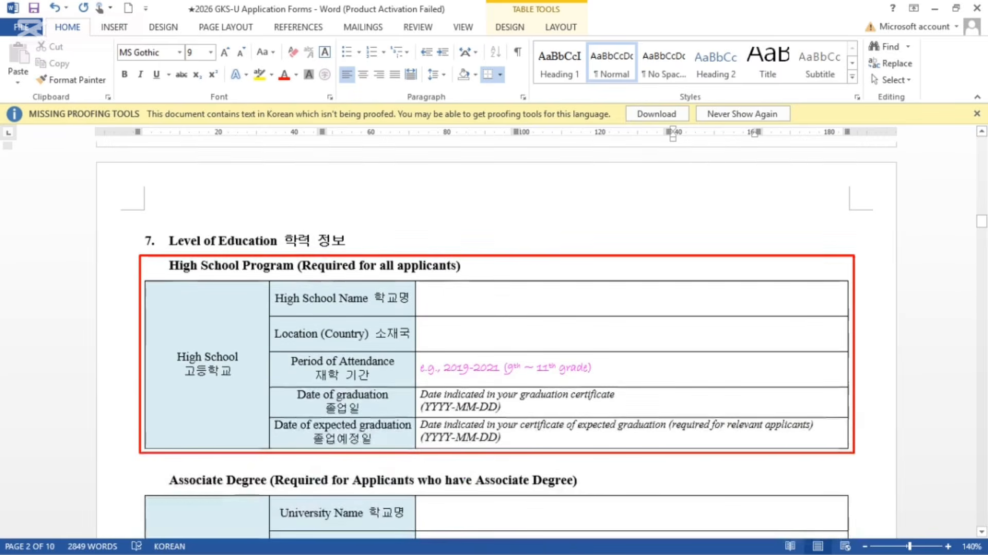
{"action": "scroll", "coordinate": [399, 299], "scroll_direction": "down", "scroll_amount": 1}
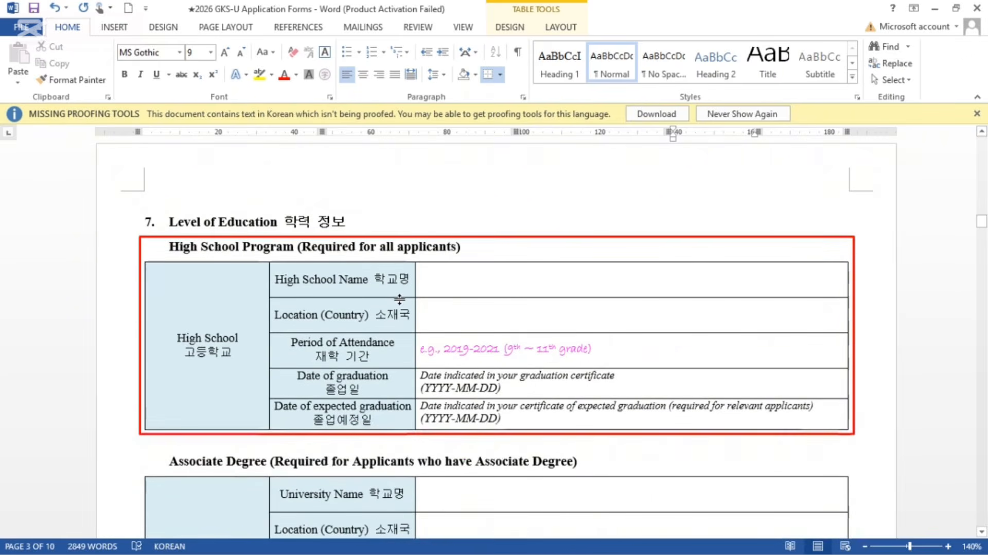
{"action": "scroll", "coordinate": [399, 299], "scroll_direction": "down", "scroll_amount": 1}
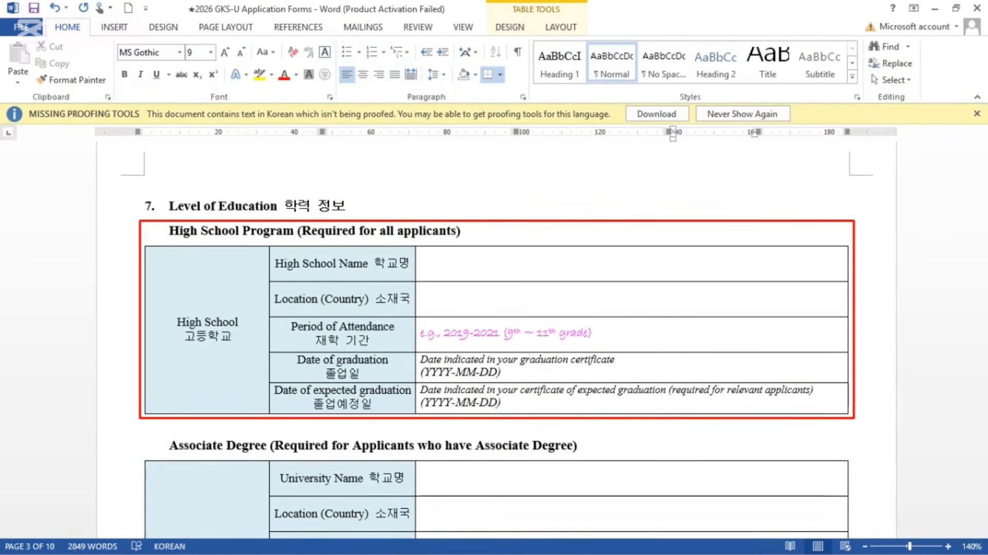
Step: Enter HARRIS SCHOOL COMPLEX as the high school name and GHANA as its location
{"action": "left_click", "coordinate": [449, 259]}
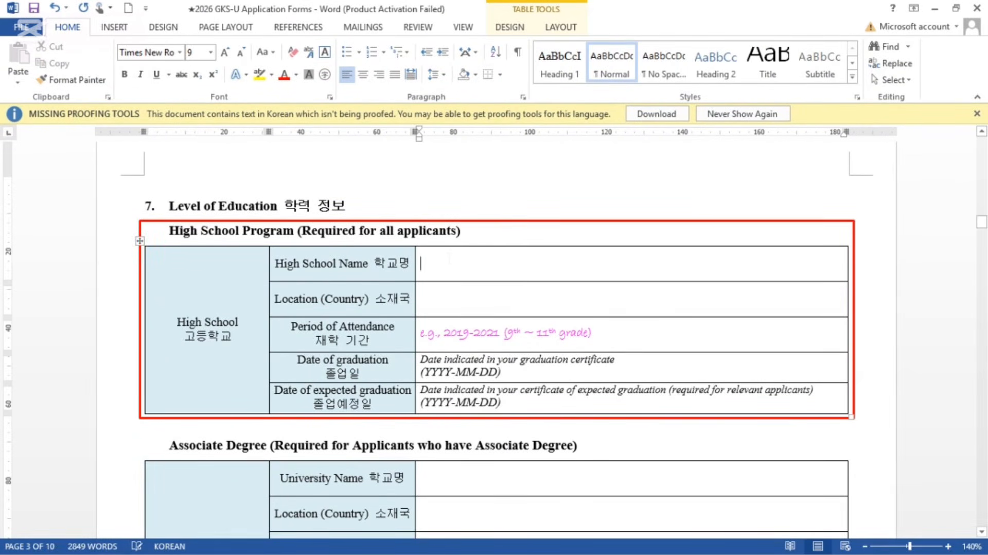
{"action": "type", "text": "HA"}
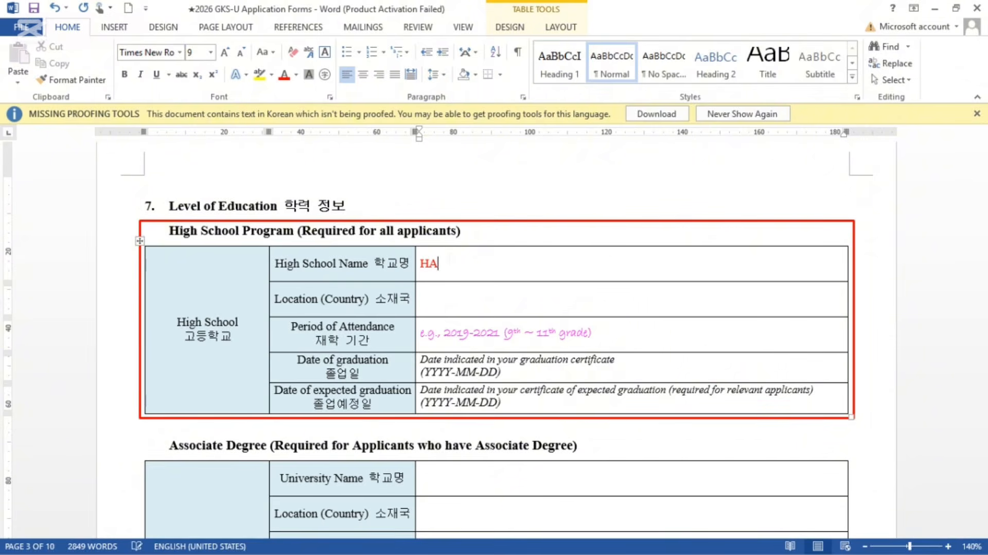
{"action": "type", "text": "RRIS SCH"}
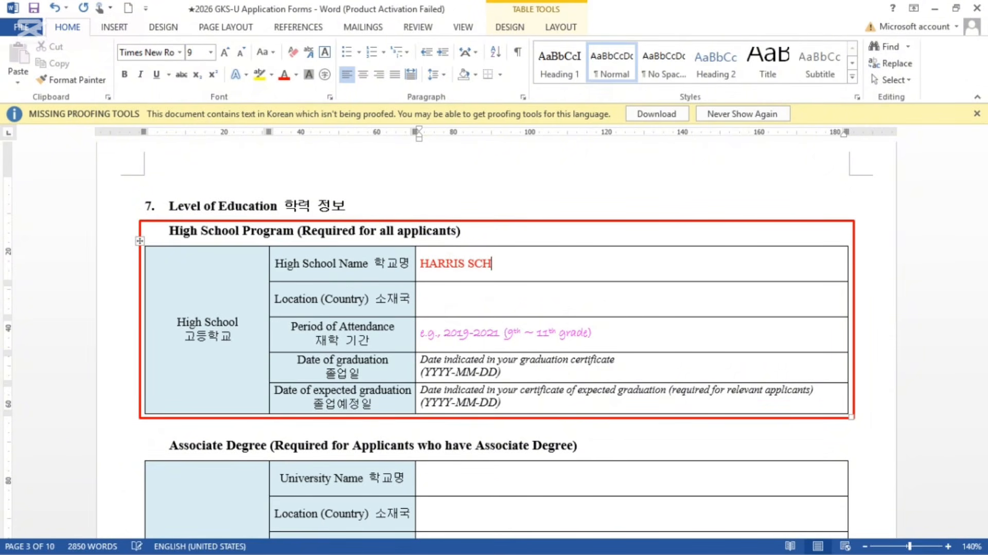
{"action": "type", "text": "OOL COMPLEX"}
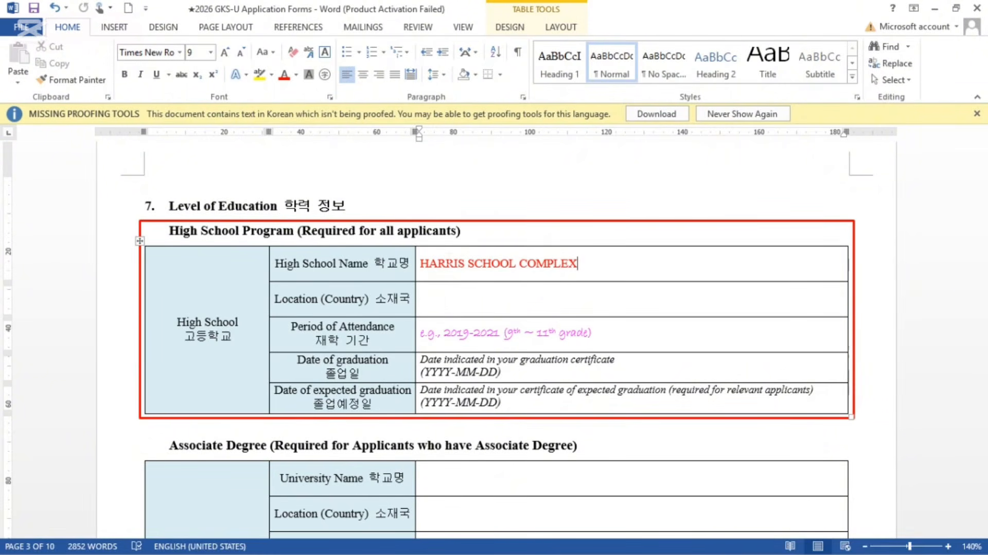
{"action": "left_click", "coordinate": [420, 298]}
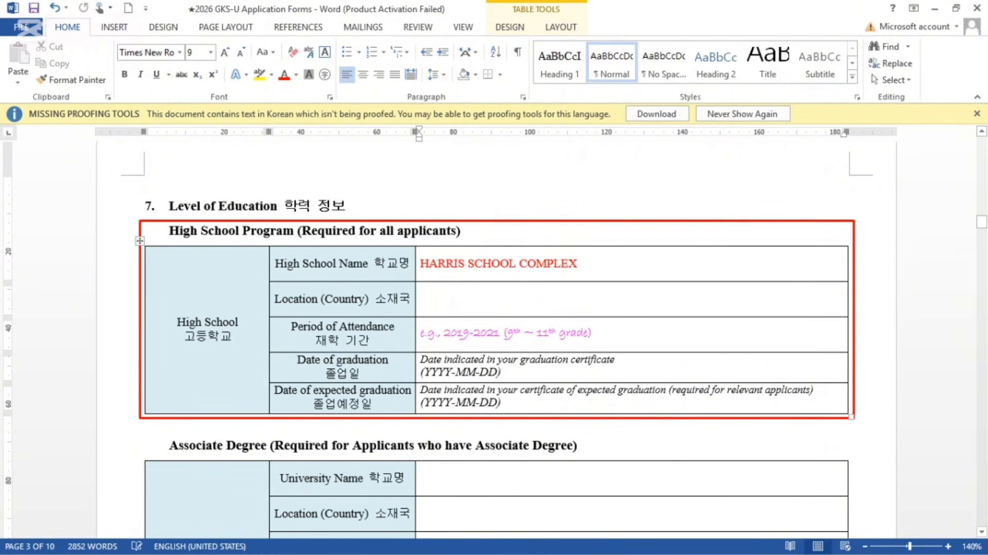
{"action": "type", "text": "GHANA"}
Step: Edit the attendance period to drop 'e.g.' and read 10th ~ 12th grade
{"action": "left_click", "coordinate": [441, 333]}
{"action": "key", "text": "BackSpace"}
{"action": "key", "text": "BackSpace"}
{"action": "key", "text": "BackSpace"}
{"action": "key", "text": "BackSpace"}
{"action": "key", "text": "BackSpace"}
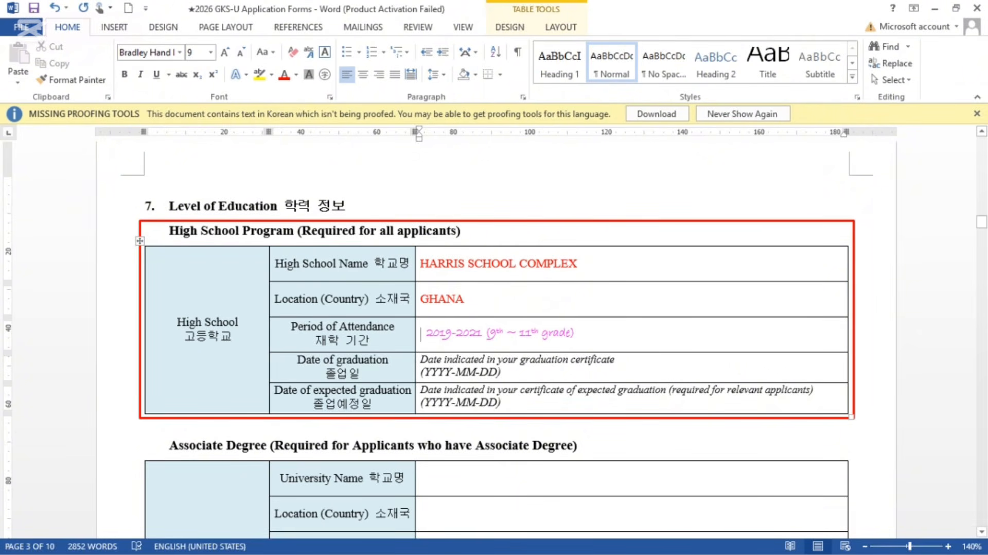
{"action": "left_click", "coordinate": [452, 334]}
{"action": "key", "text": "BackSpace"}
{"action": "type", "text": "10"}
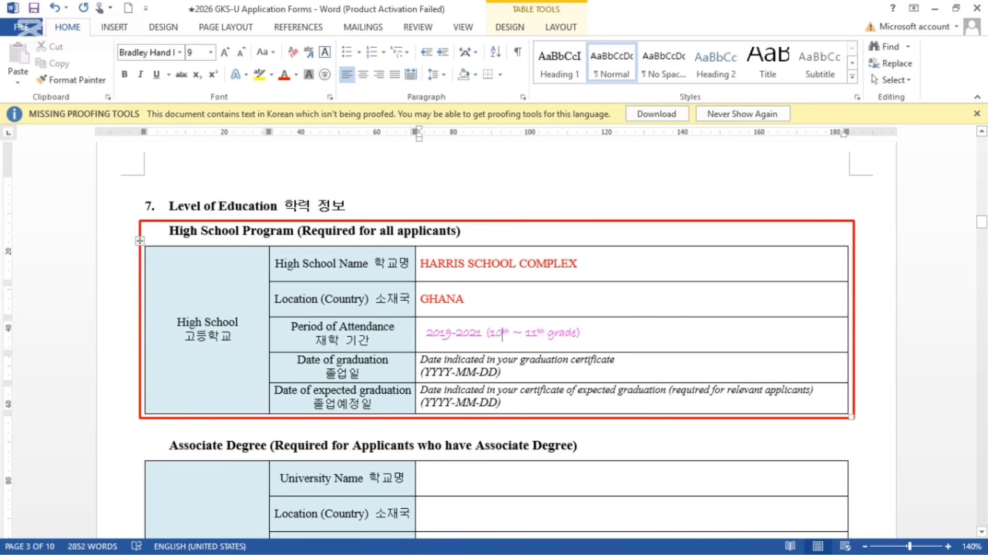
{"action": "left_click", "coordinate": [538, 333]}
{"action": "key", "text": "BackSpace"}
{"action": "type", "text": "2"}
{"action": "scroll", "coordinate": [494, 339], "scroll_direction": "down", "scroll_amount": 2}
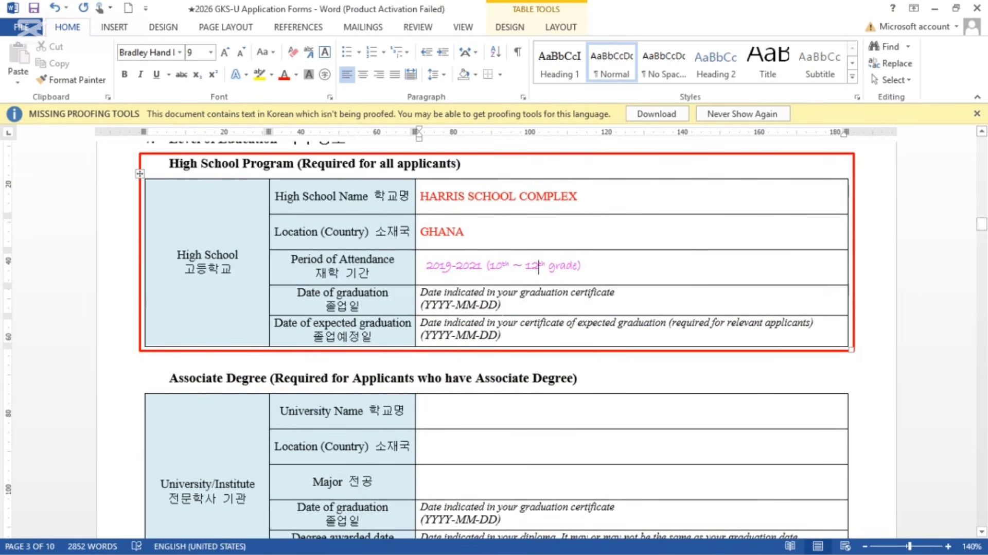
Step: Replace the YYYY-MM-DD placeholder with 2024-07-18 as the graduation date
{"action": "left_click", "coordinate": [453, 304]}
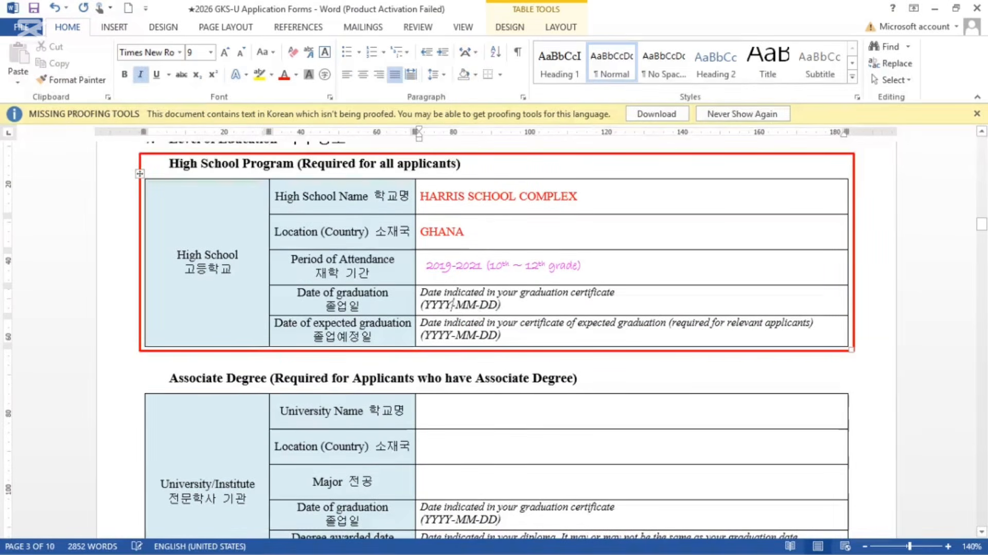
{"action": "key", "text": "BackSpace"}
{"action": "key", "text": "BackSpace"}
{"action": "key", "text": "BackSpace"}
{"action": "key", "text": "BackSpace"}
{"action": "key", "text": "BackSpace"}
{"action": "type", "text": "2024"}
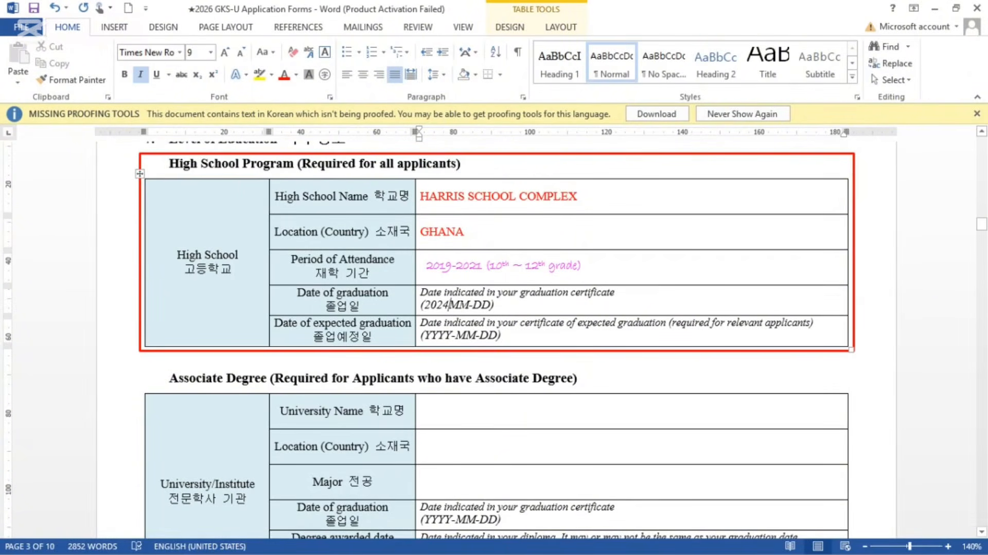
{"action": "type", "text": "-"}
{"action": "left_click", "coordinate": [474, 306]}
{"action": "key", "text": "BackSpace"}
{"action": "key", "text": "BackSpace"}
{"action": "type", "text": "07"}
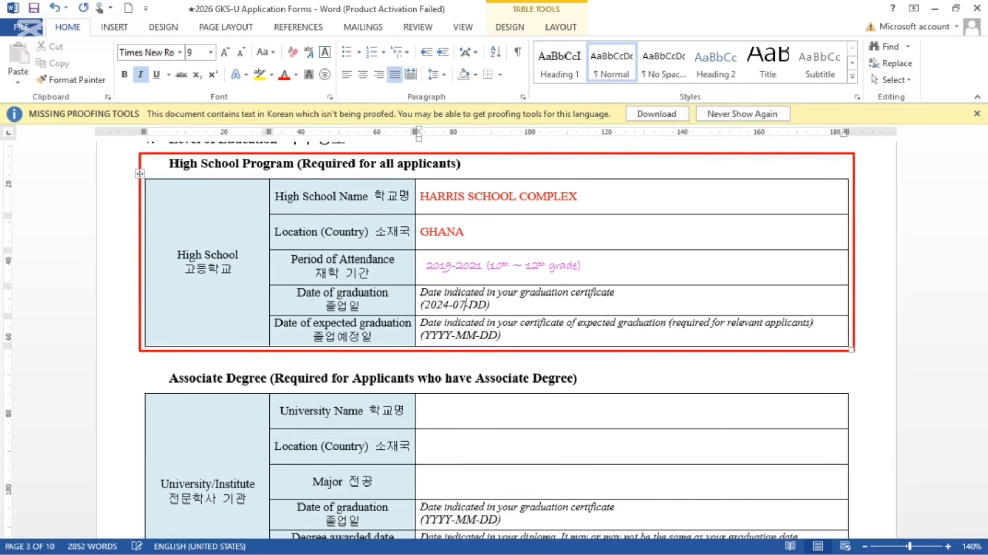
{"action": "left_click", "coordinate": [486, 305]}
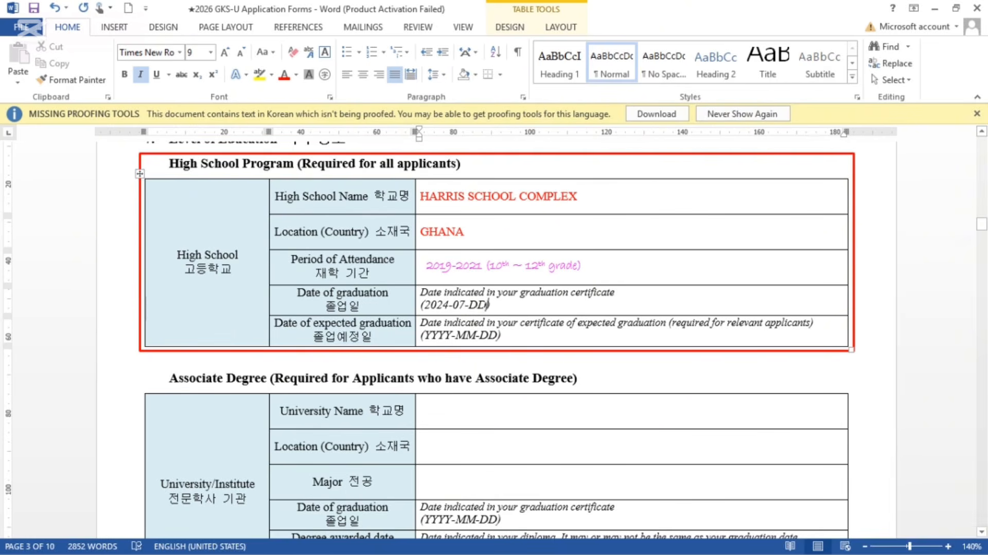
{"action": "key", "text": "BackSpace"}
{"action": "key", "text": "BackSpace"}
{"action": "type", "text": "18"}
Step: Fill the expected graduation date as (2025-11-08) followed by / N/A
{"action": "left_click", "coordinate": [451, 335]}
{"action": "key", "text": "BackSpace"}
{"action": "key", "text": "BackSpace"}
{"action": "key", "text": "BackSpace"}
{"action": "key", "text": "BackSpace"}
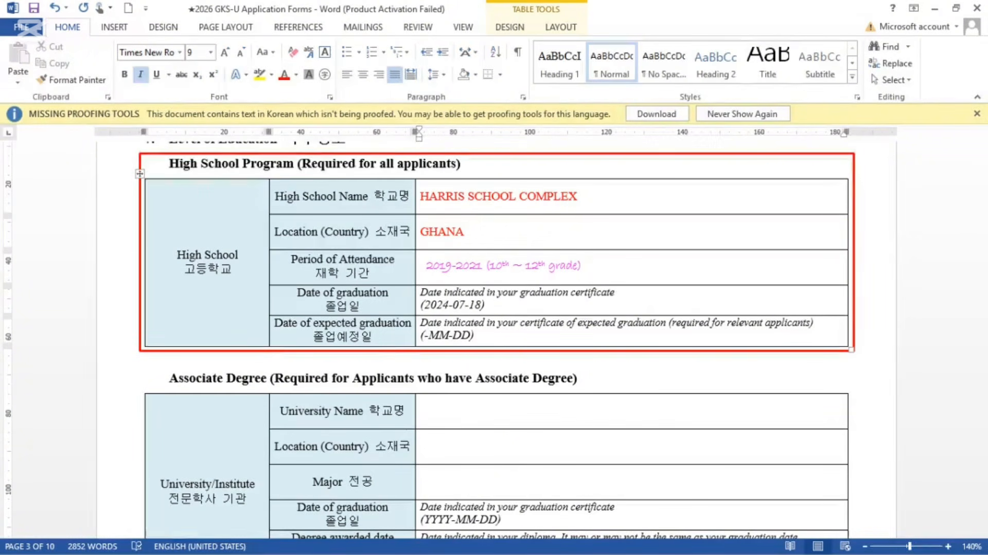
{"action": "type", "text": "2025"}
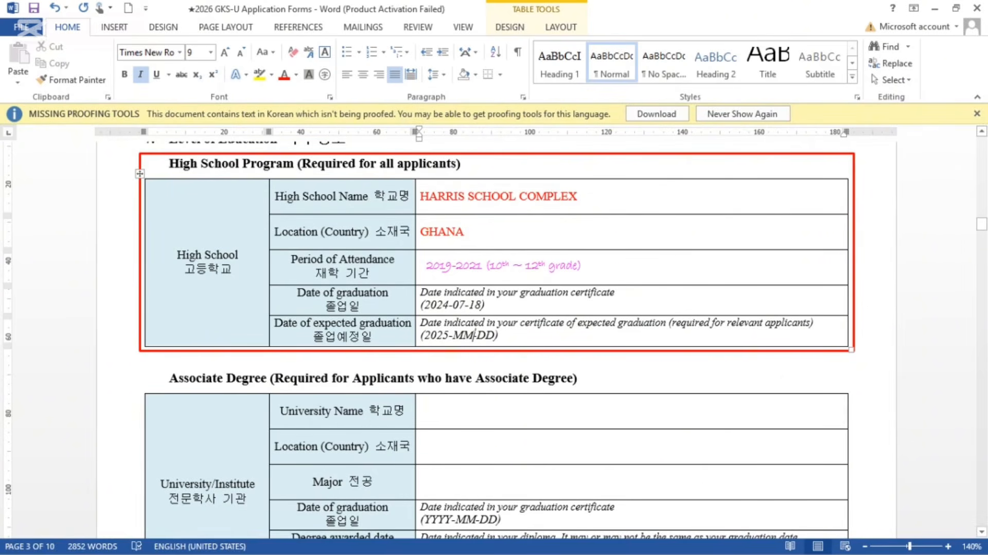
{"action": "key", "text": "Right"}
{"action": "key", "text": "Delete"}
{"action": "key", "text": "Delete"}
{"action": "type", "text": "11"}
{"action": "key", "text": "Right"}
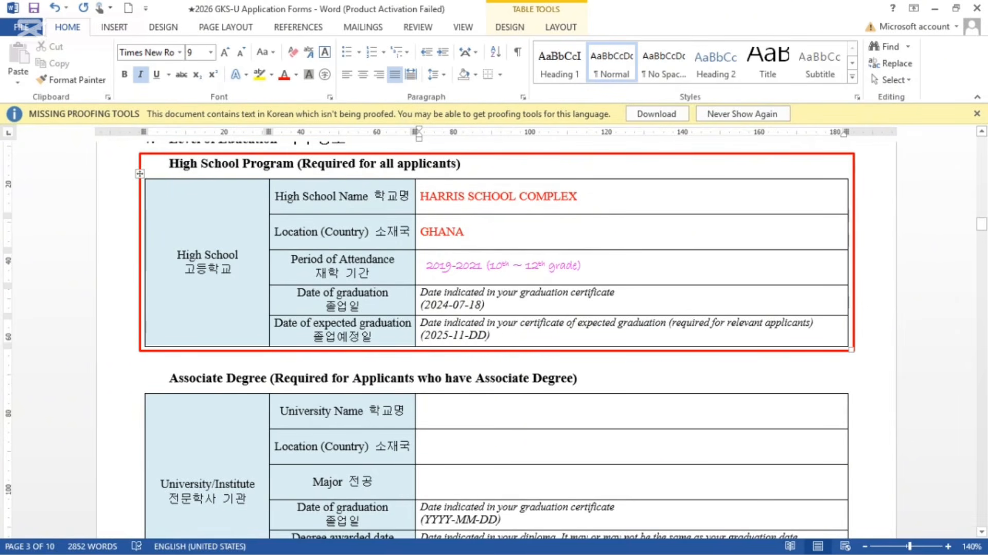
{"action": "key", "text": "Delete"}
{"action": "key", "text": "Delete"}
{"action": "type", "text": "08"}
{"action": "key", "text": "Right"}
{"action": "type", "text": "/"}
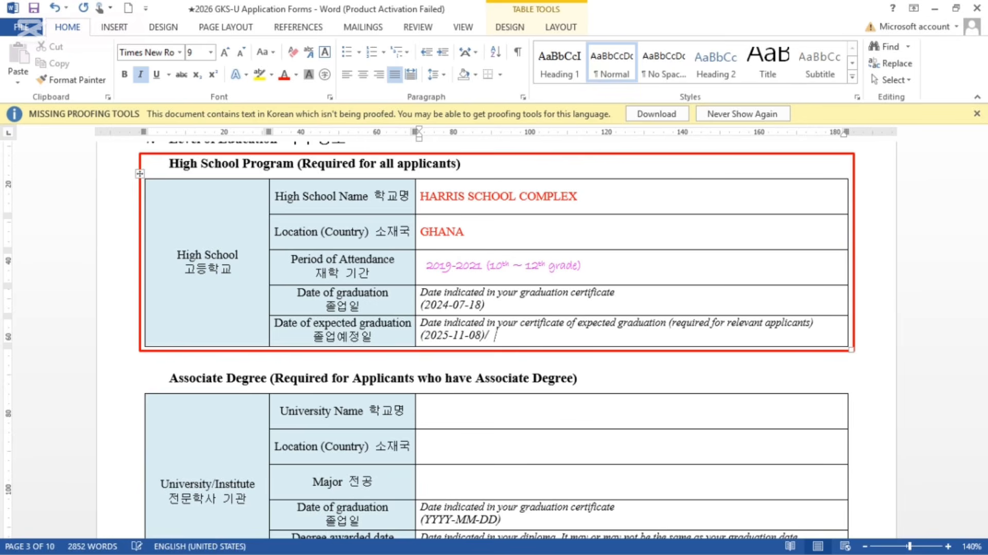
{"action": "type", "text": " N/A"}
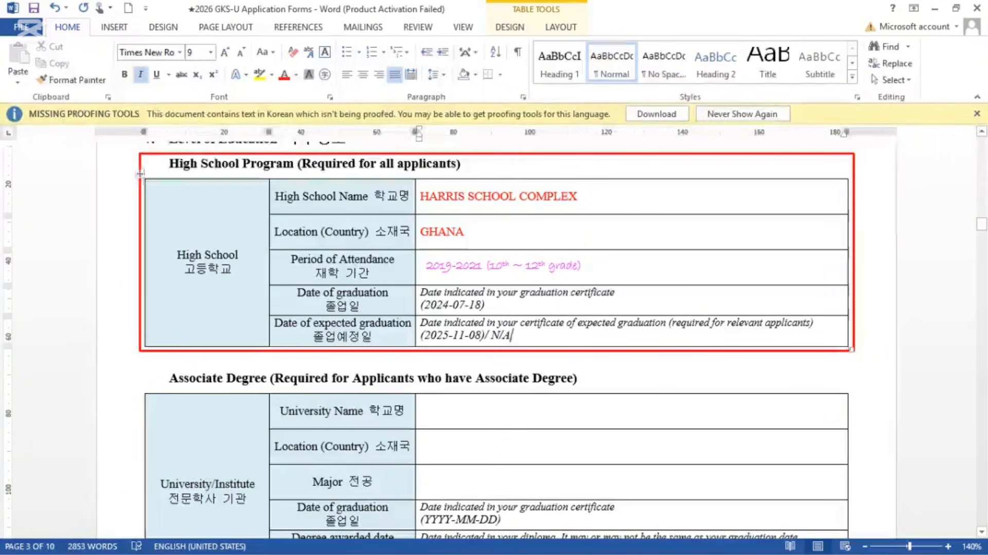
Step: Delete the 'Date indicated in your graduation certificate' instruction line from the graduation date cell
{"action": "left_click_drag", "start_coordinate": [618, 292], "coordinate": [425, 294]}
{"action": "key", "text": "Delete"}
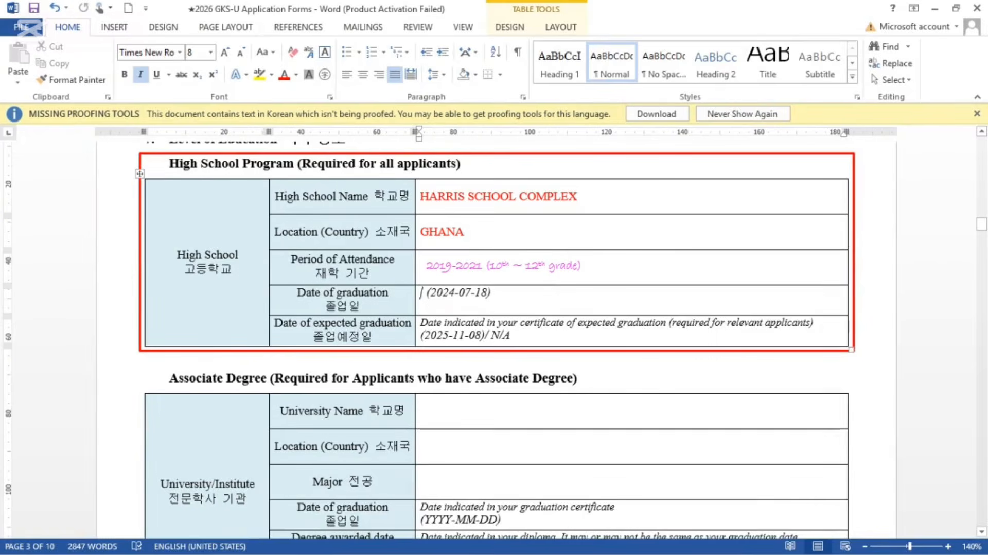
{"action": "left_click_drag", "start_coordinate": [818, 322], "coordinate": [427, 323]}
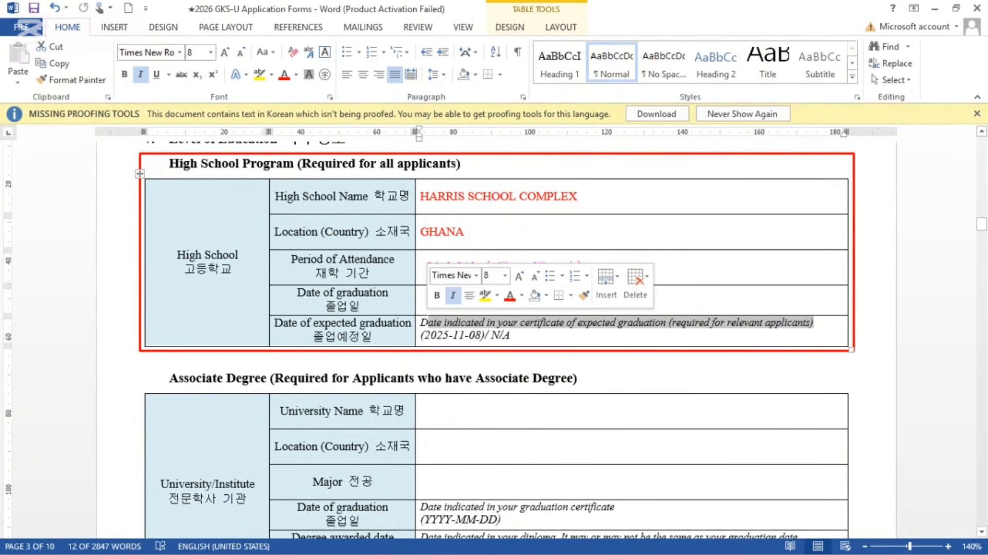
{"action": "left_click", "coordinate": [514, 335]}
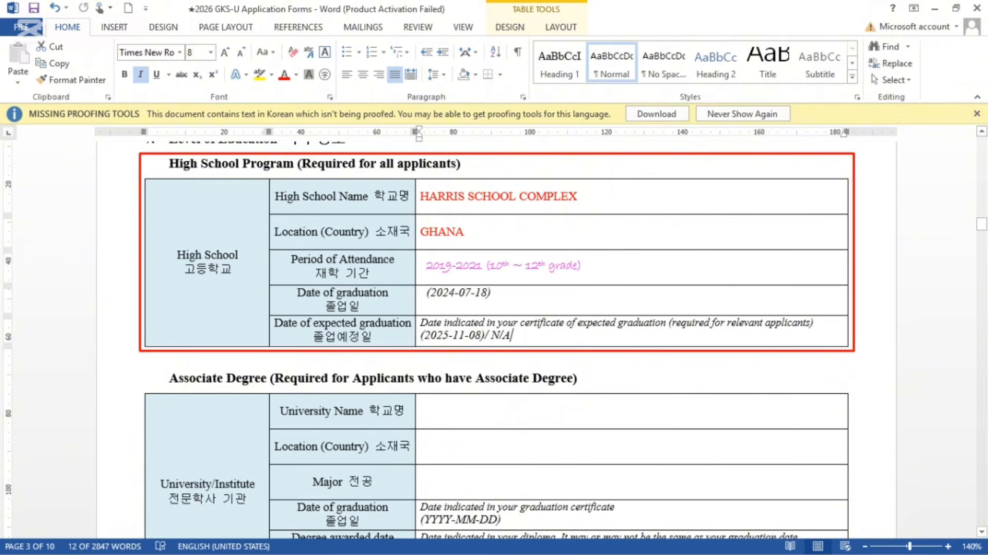
Step: Scroll down to the university table and select the empty University Name cell
{"action": "scroll", "coordinate": [497, 339], "scroll_direction": "down", "scroll_amount": 5}
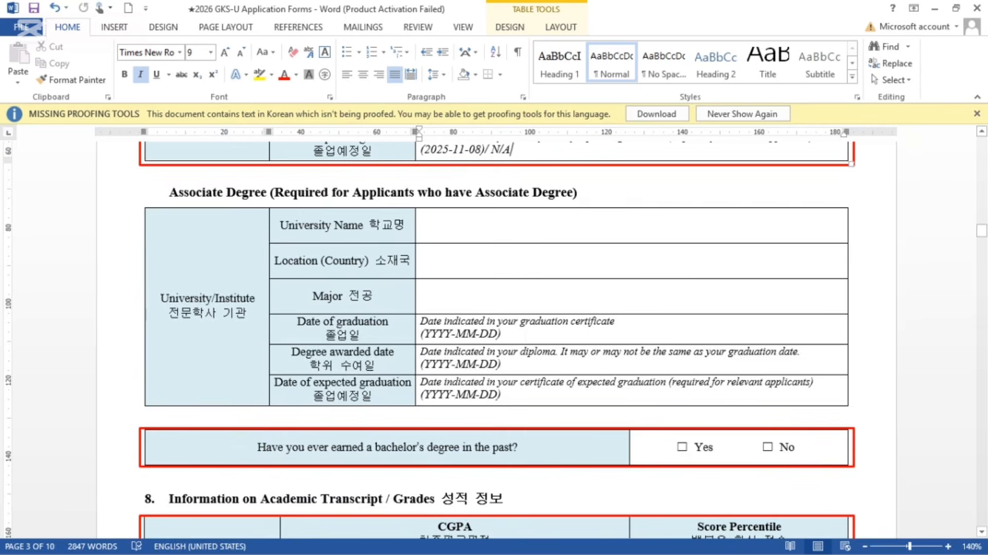
{"action": "scroll", "coordinate": [497, 340], "scroll_direction": "up", "scroll_amount": 8}
{"action": "scroll", "coordinate": [497, 339], "scroll_direction": "down", "scroll_amount": 2}
{"action": "scroll", "coordinate": [497, 339], "scroll_direction": "down", "scroll_amount": 5}
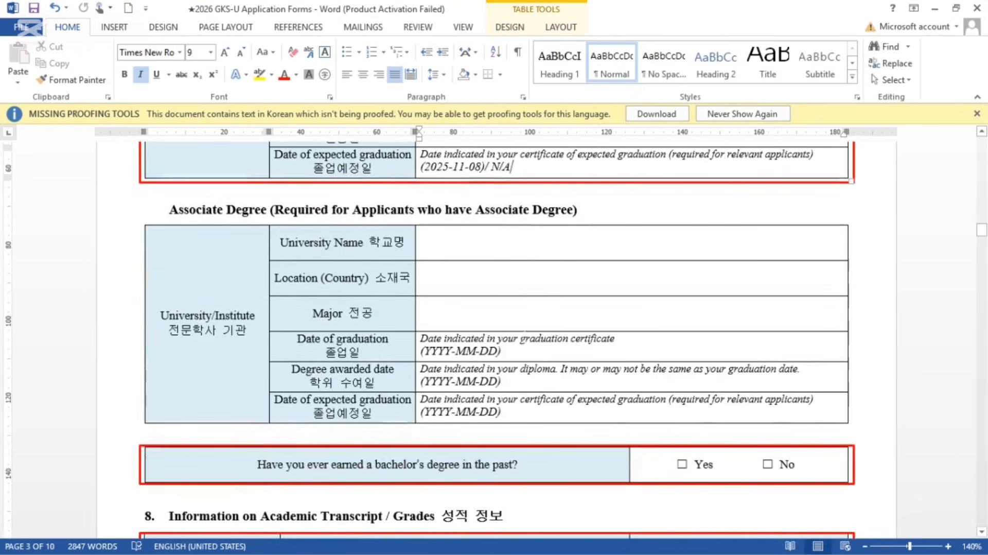
{"action": "left_click", "coordinate": [423, 242]}
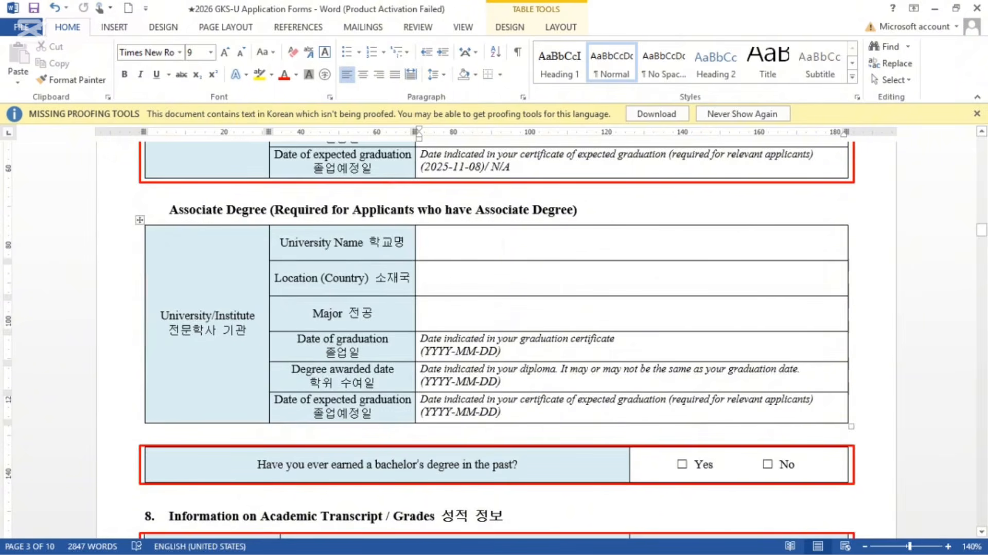
Step: Enter NAME as the university, GHANA as the country and COMPUTER ENGINEERING () as the major
{"action": "type", "text": "NAME"}
{"action": "left_click", "coordinate": [423, 277]}
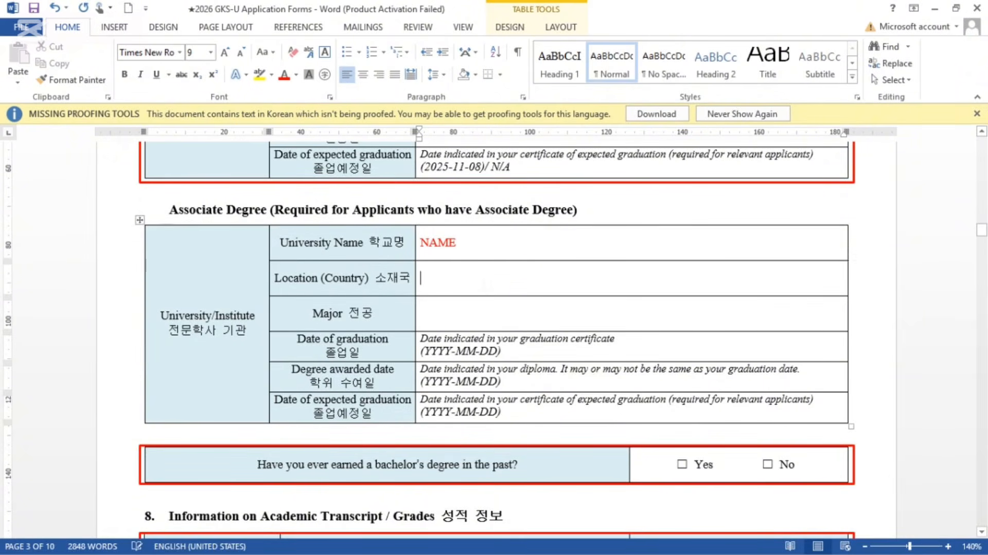
{"action": "type", "text": "GHN"}
{"action": "key", "text": "BackSpace"}
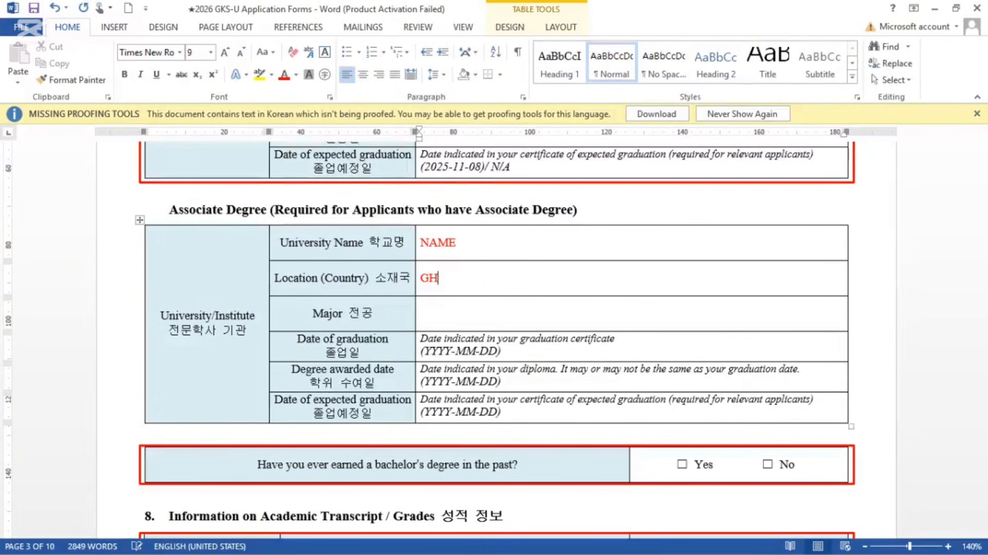
{"action": "type", "text": "ANA"}
{"action": "left_click", "coordinate": [423, 313]}
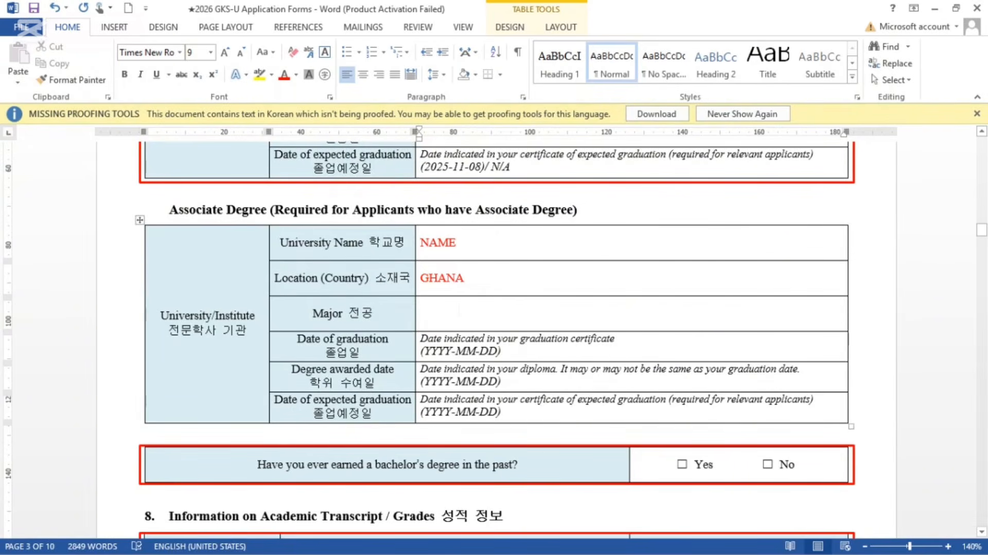
{"action": "type", "text": "COM"}
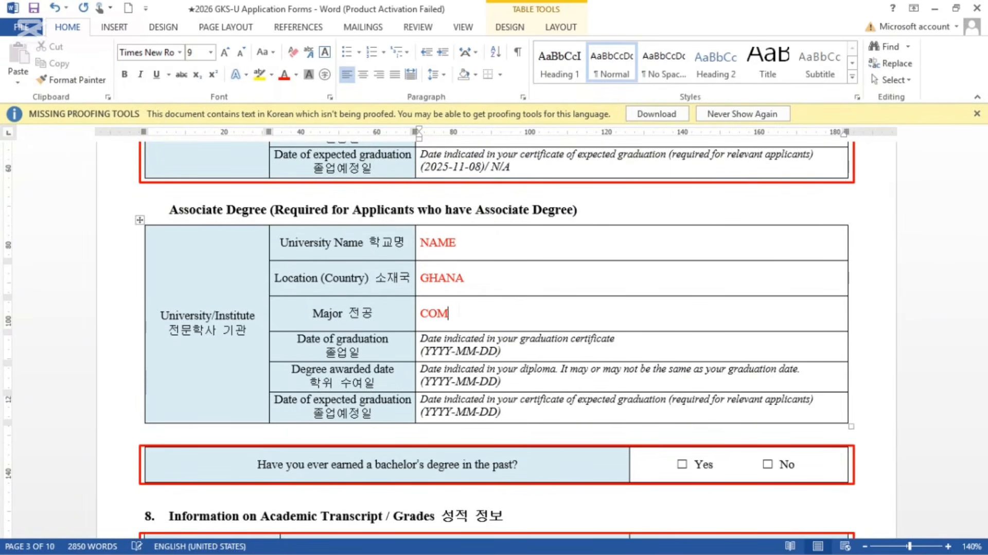
{"action": "type", "text": "PUTER E"}
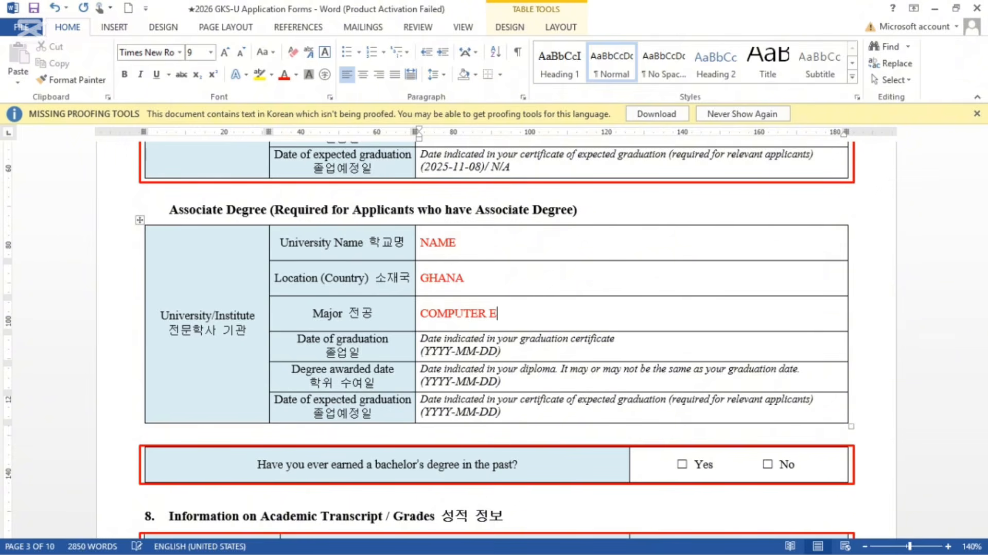
{"action": "type", "text": "NGINEERING"}
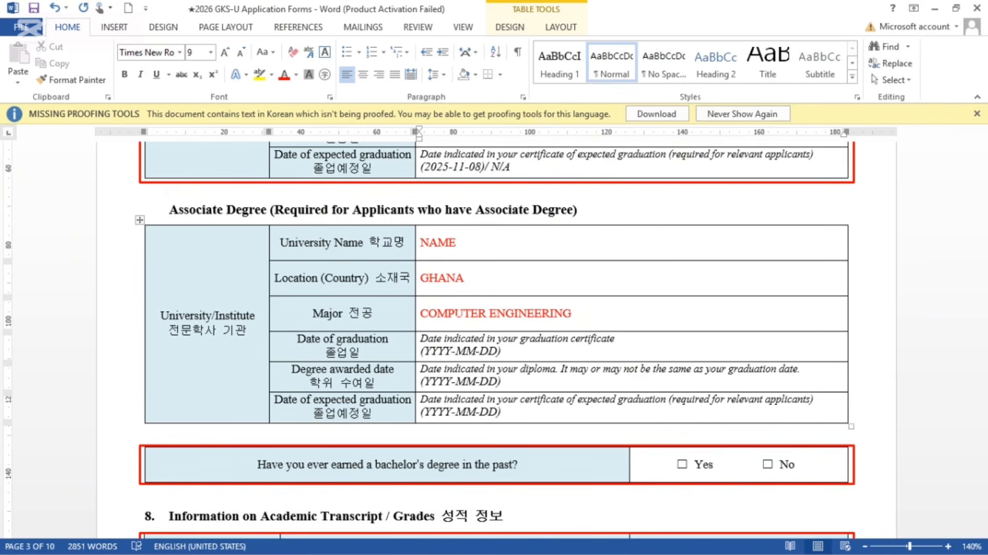
{"action": "type", "text": " ()"}
{"action": "scroll", "coordinate": [494, 334], "scroll_direction": "down", "scroll_amount": 3}
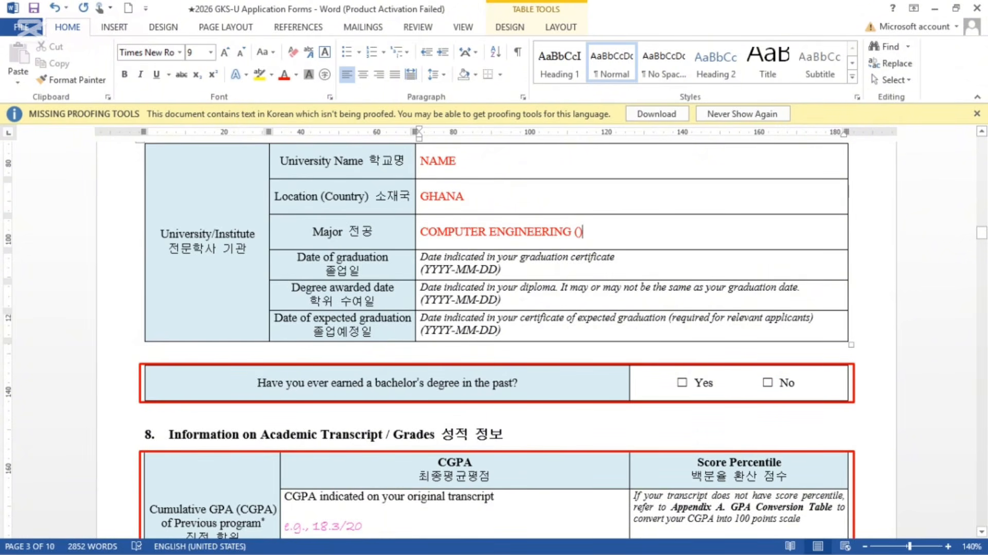
Step: Put N/A for the associate expected graduation date and tick No for a previous bachelor's degree
{"action": "scroll", "coordinate": [525, 308], "scroll_direction": "down", "scroll_amount": 3}
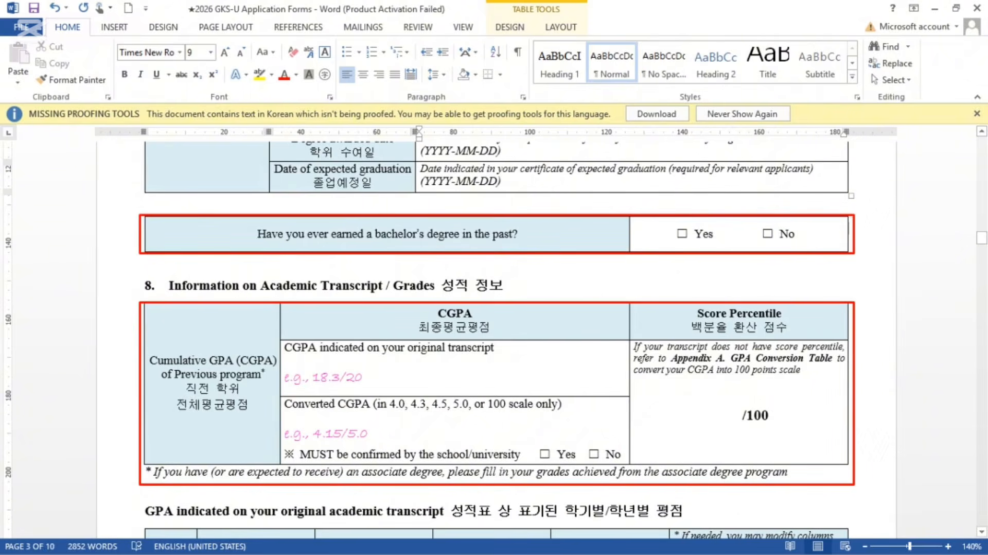
{"action": "double_click", "coordinate": [532, 181]}
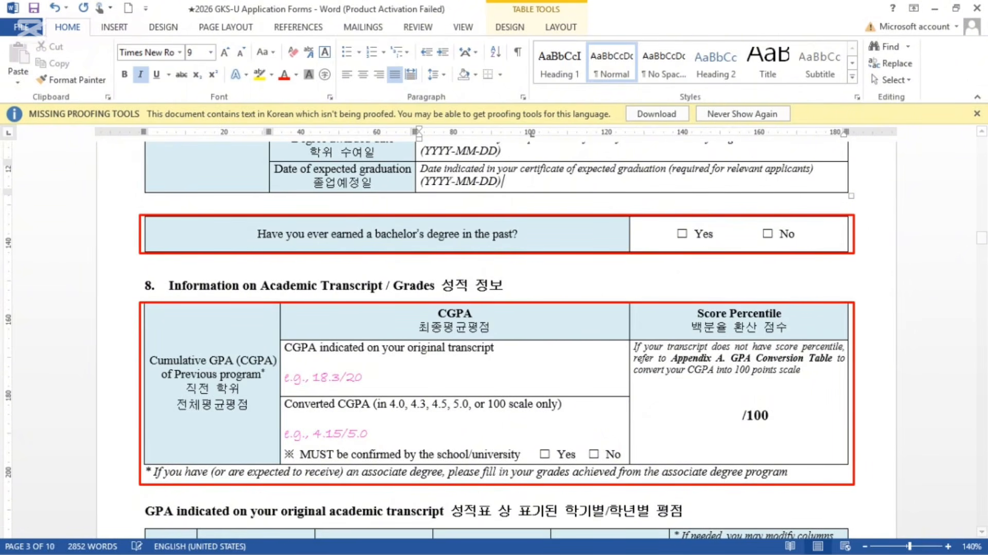
{"action": "key", "text": "BackSpace"}
{"action": "key", "text": "BackSpace"}
{"action": "key", "text": "BackSpace"}
{"action": "key", "text": "BackSpace"}
{"action": "key", "text": "BackSpace"}
{"action": "key", "text": "BackSpace"}
{"action": "key", "text": "BackSpace"}
{"action": "key", "text": "BackSpace"}
{"action": "key", "text": "BackSpace"}
{"action": "key", "text": "BackSpace"}
{"action": "key", "text": "BackSpace"}
{"action": "key", "text": "BackSpace"}
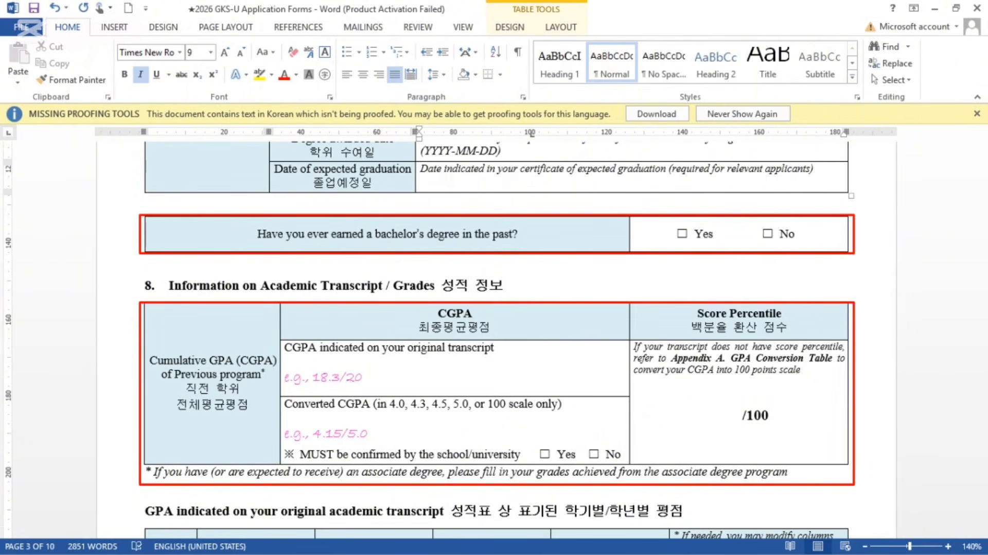
{"action": "type", "text": "N/A"}
{"action": "scroll", "coordinate": [494, 335], "scroll_direction": "down", "scroll_amount": 3}
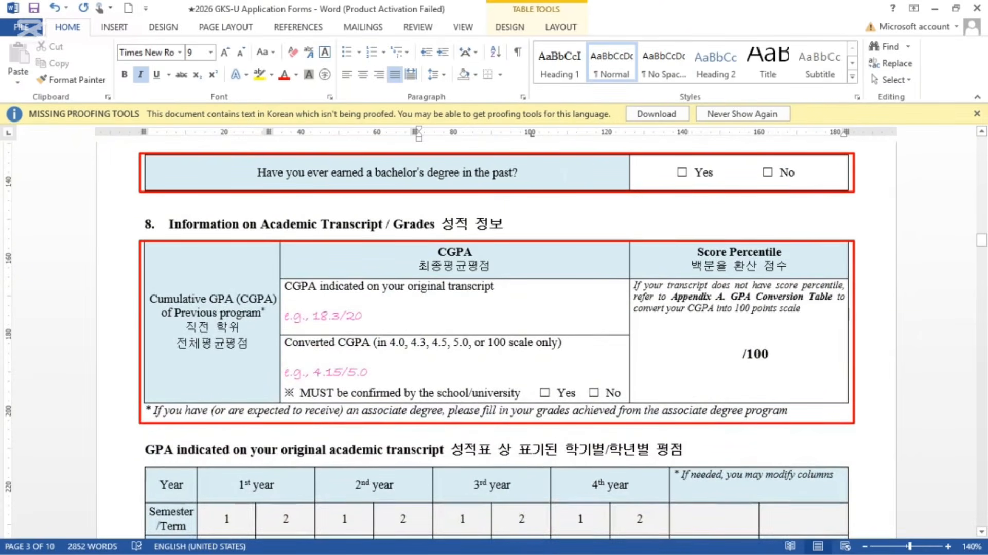
{"action": "left_click", "coordinate": [767, 171]}
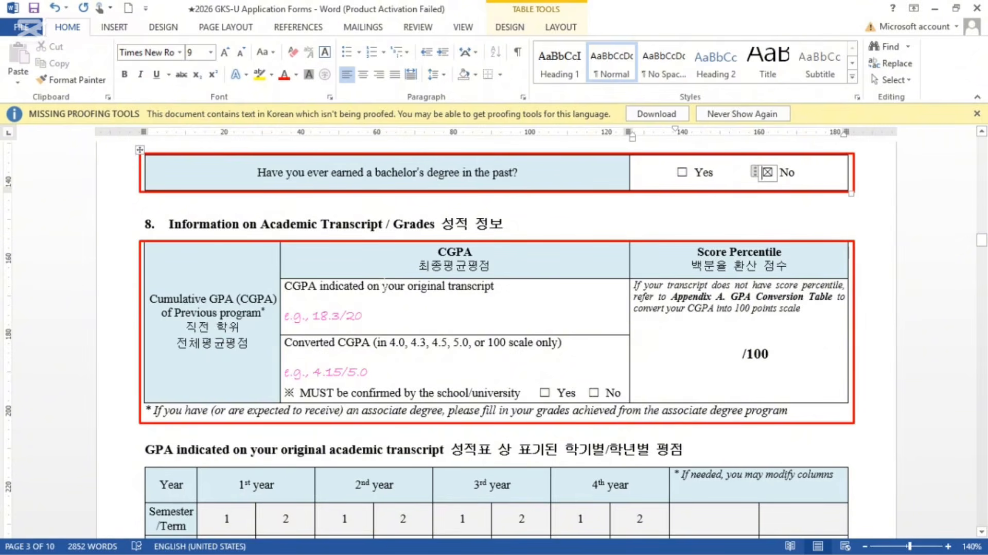
Step: Replace the 'e.g., 18.3/20' example in the original-transcript CGPA cell with 3.5/4.0 - 16/20
{"action": "scroll", "coordinate": [385, 286], "scroll_direction": "down", "scroll_amount": 1}
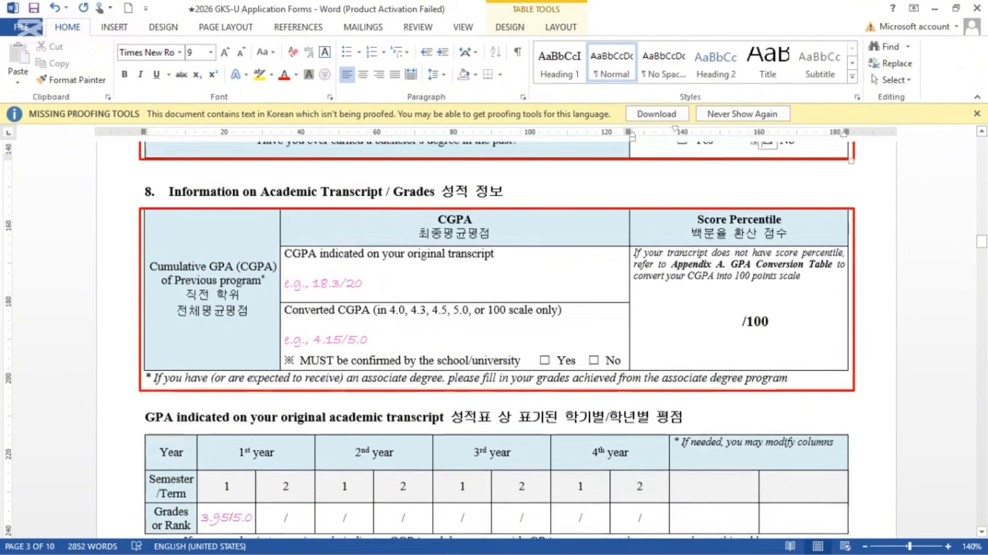
{"action": "left_click", "coordinate": [383, 283]}
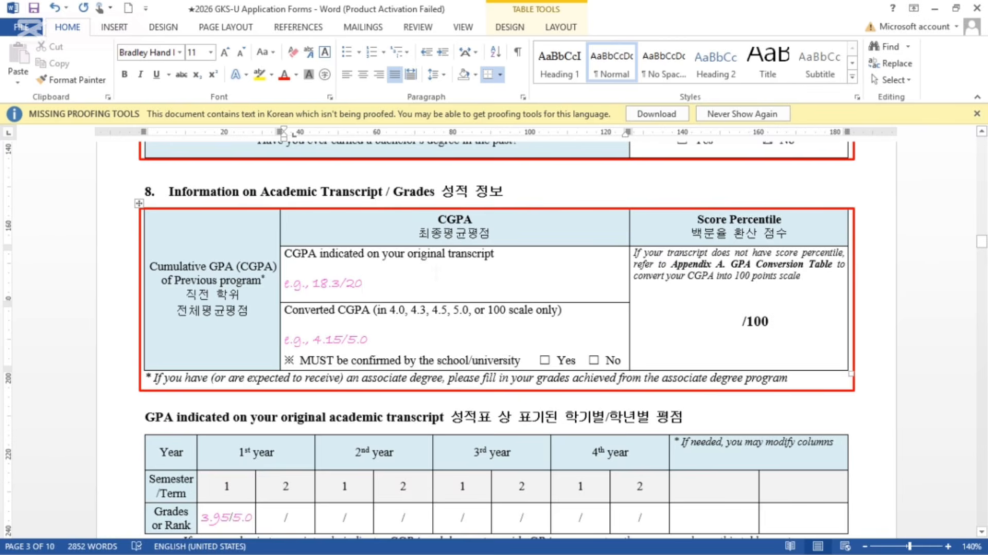
{"action": "key", "text": "BackSpace"}
{"action": "key", "text": "BackSpace"}
{"action": "key", "text": "BackSpace"}
{"action": "key", "text": "BackSpace"}
{"action": "key", "text": "BackSpace"}
{"action": "key", "text": "BackSpace"}
{"action": "key", "text": "BackSpace"}
{"action": "key", "text": "BackSpace"}
{"action": "key", "text": "BackSpace"}
{"action": "key", "text": "BackSpace"}
{"action": "key", "text": "BackSpace"}
{"action": "key", "text": "BackSpace"}
{"action": "key", "text": "BackSpace"}
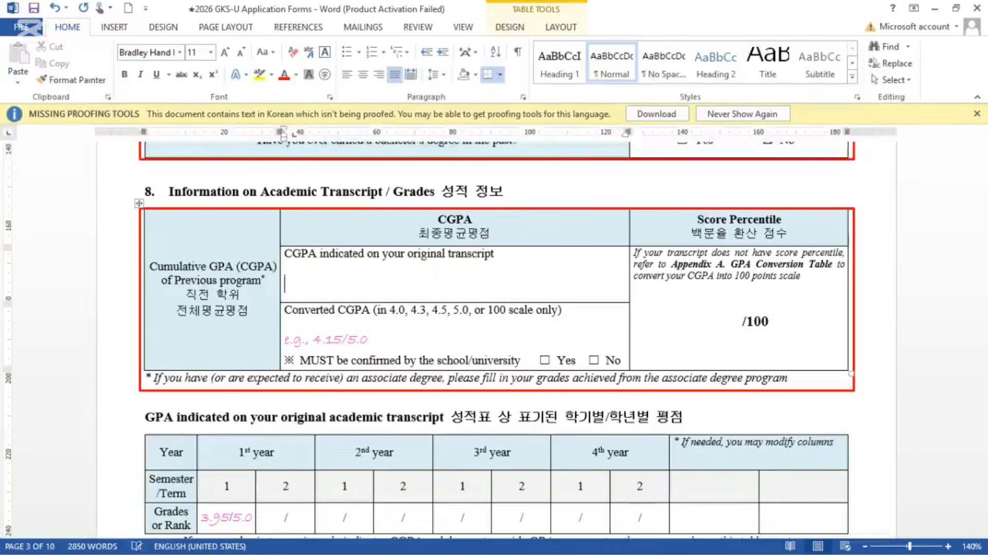
{"action": "type", "text": "3.5"}
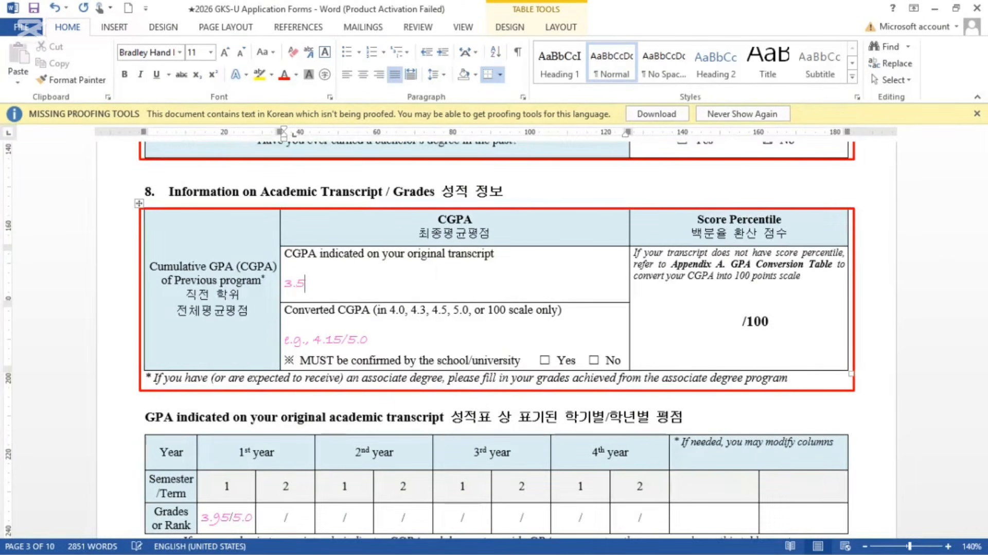
{"action": "type", "text": "/4.0 -  16/20"}
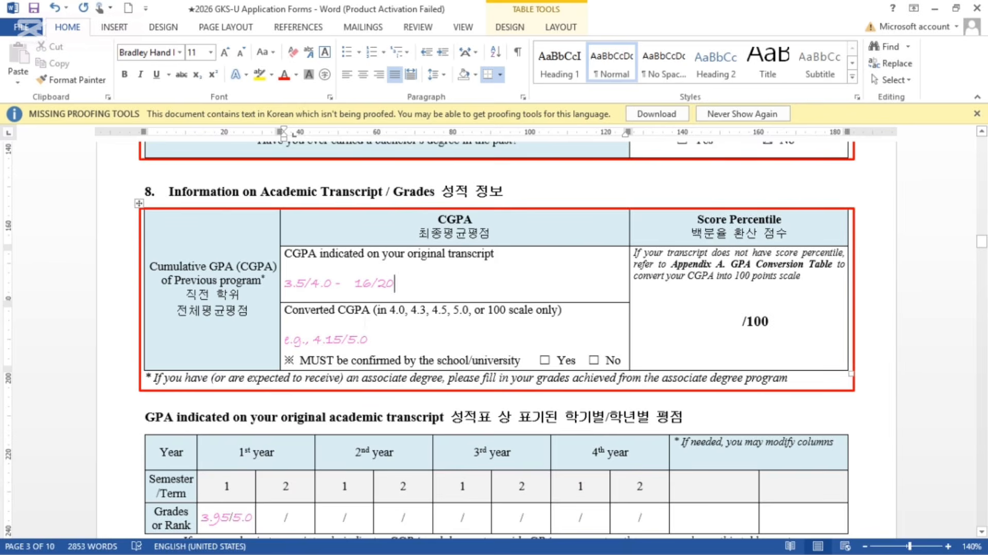
{"action": "left_click_drag", "start_coordinate": [350, 284], "coordinate": [393, 285]}
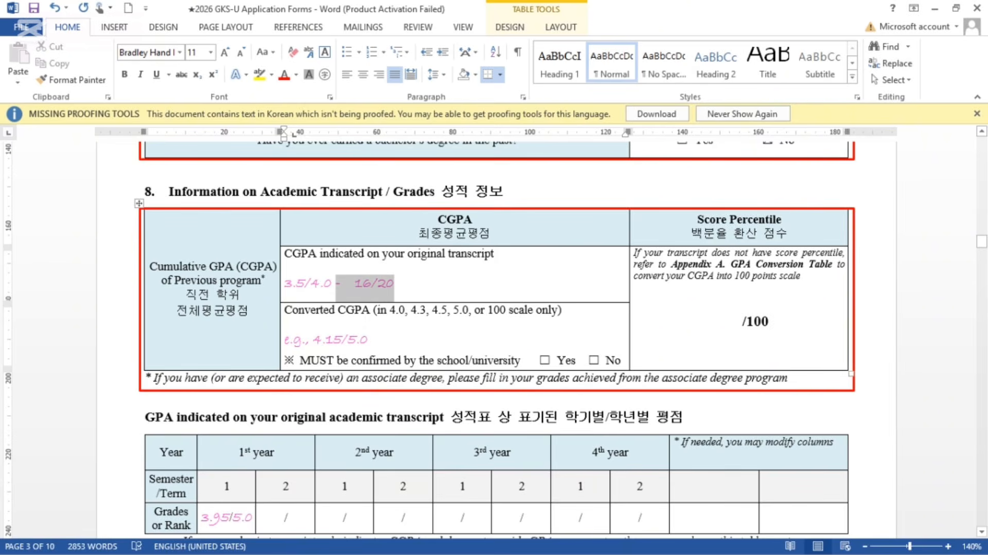
{"action": "left_click", "coordinate": [371, 339]}
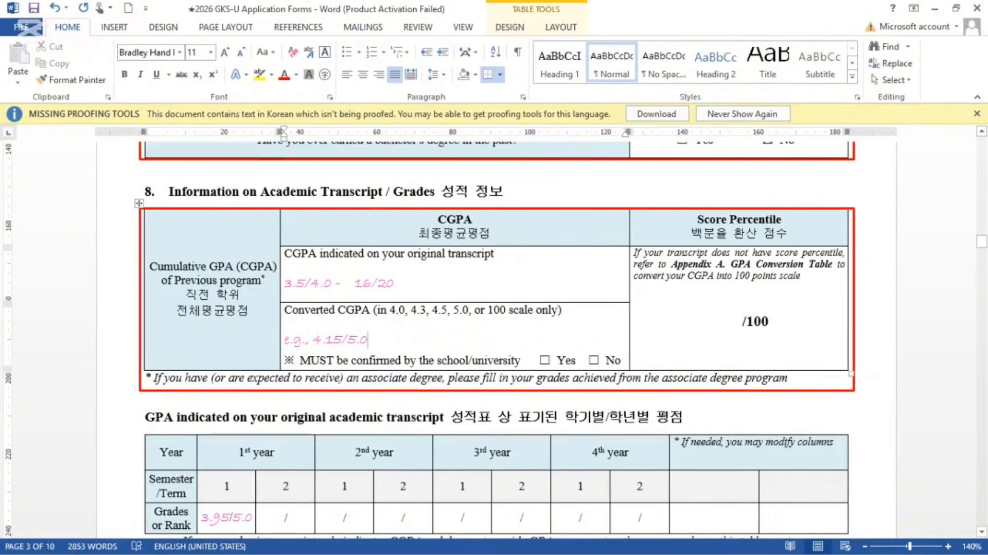
Step: Set the Converted CGPA to 3.6/4.0, tick Yes for school confirmation, and bring up the guidelines PDF
{"action": "left_click_drag", "start_coordinate": [355, 284], "coordinate": [395, 285]}
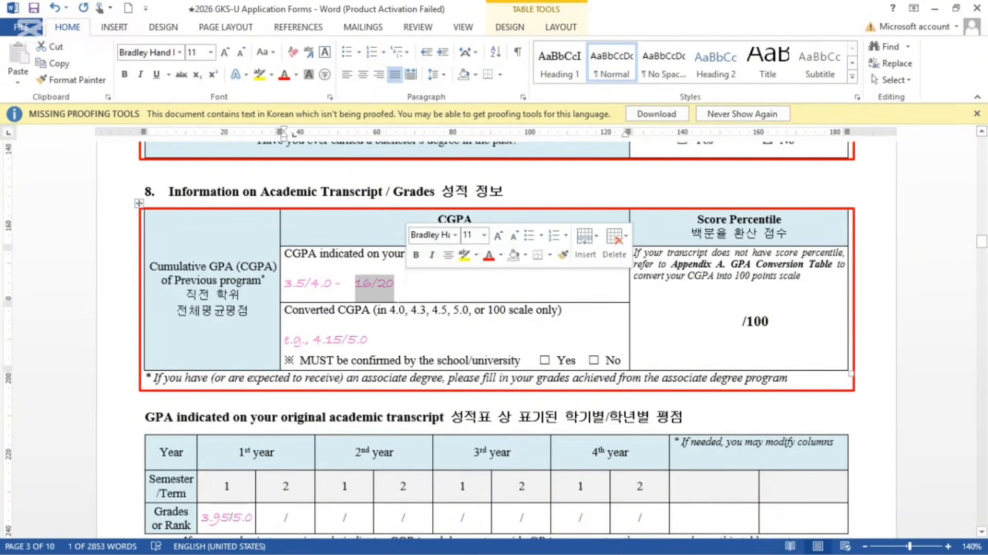
{"action": "left_click", "coordinate": [369, 340]}
{"action": "key", "text": "BackSpace"}
{"action": "key", "text": "BackSpace"}
{"action": "key", "text": "BackSpace"}
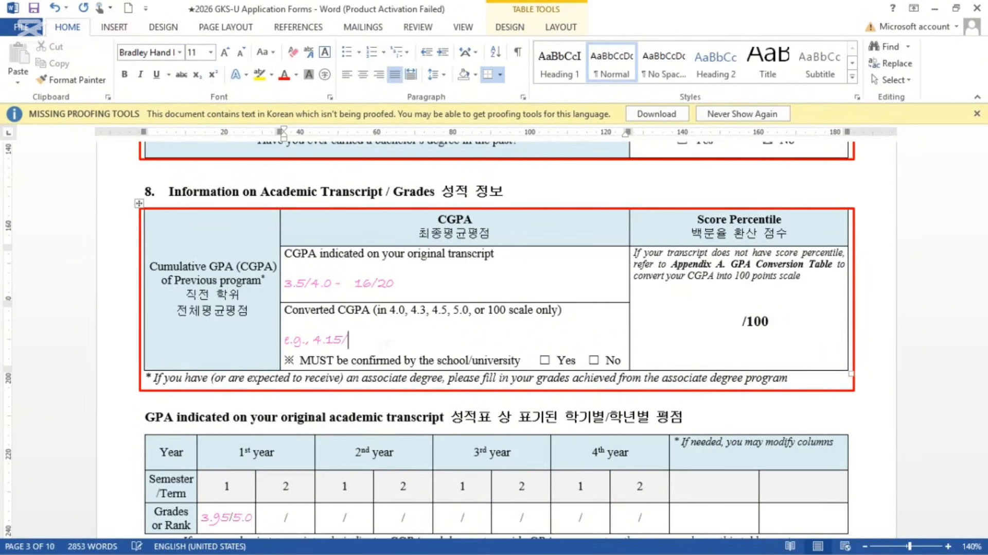
{"action": "key", "text": "BackSpace"}
{"action": "key", "text": "BackSpace"}
{"action": "key", "text": "BackSpace"}
{"action": "key", "text": "BackSpace"}
{"action": "key", "text": "BackSpace"}
{"action": "key", "text": "BackSpace"}
{"action": "key", "text": "BackSpace"}
{"action": "key", "text": "BackSpace"}
{"action": "key", "text": "BackSpace"}
{"action": "key", "text": "BackSpace"}
{"action": "key", "text": "BackSpace"}
{"action": "type", "text": "3.5"}
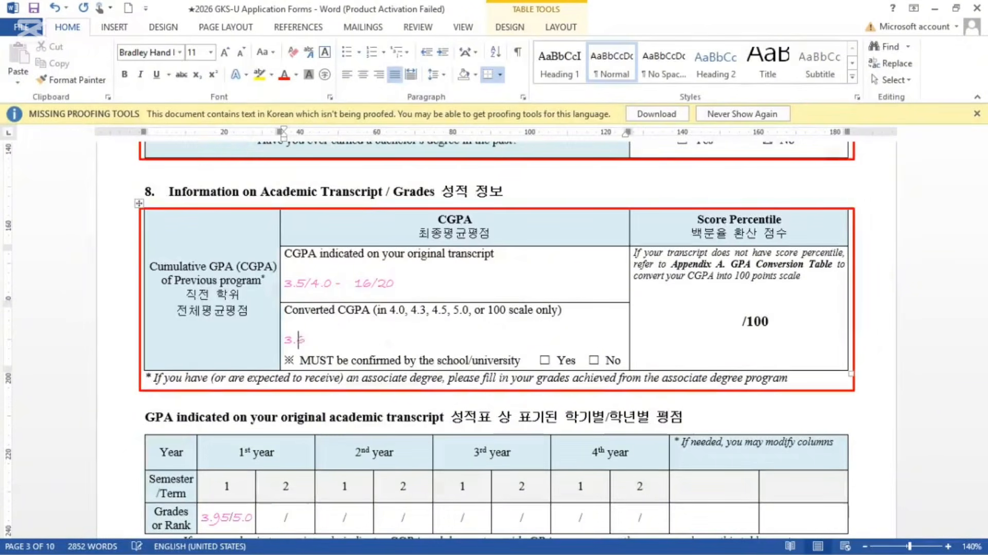
{"action": "key", "text": "BackSpace"}
{"action": "type", "text": "6/4.0"}
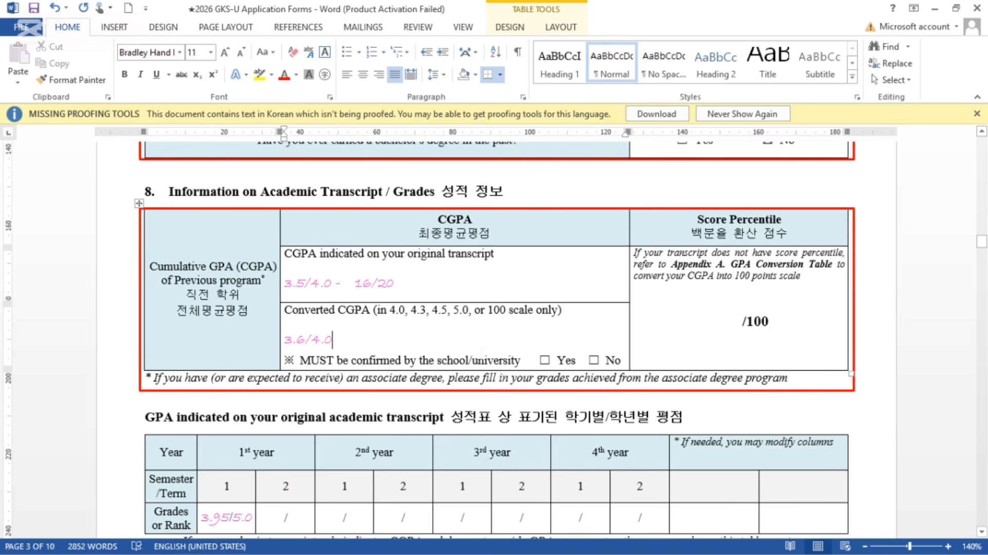
{"action": "left_click", "coordinate": [544, 360]}
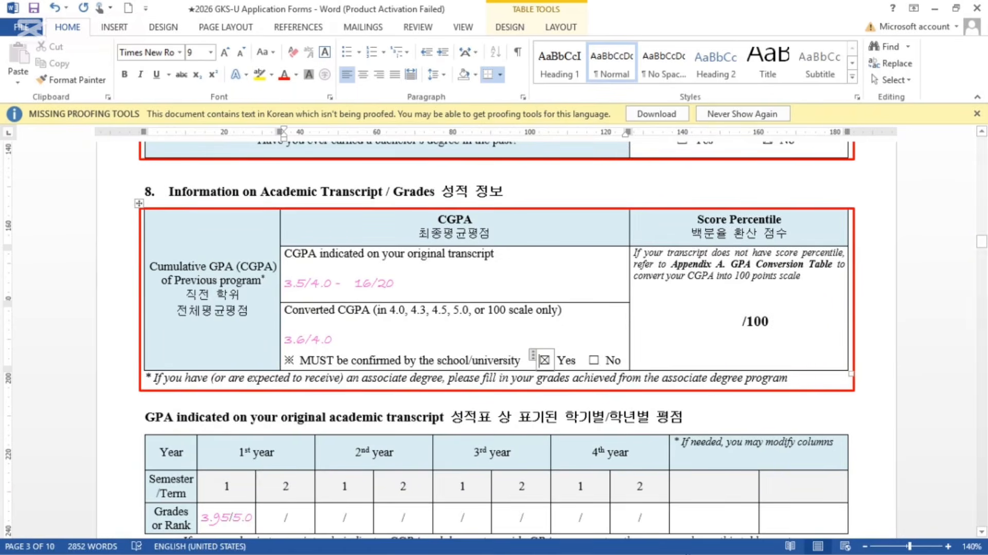
{"action": "left_click", "coordinate": [607, 537]}
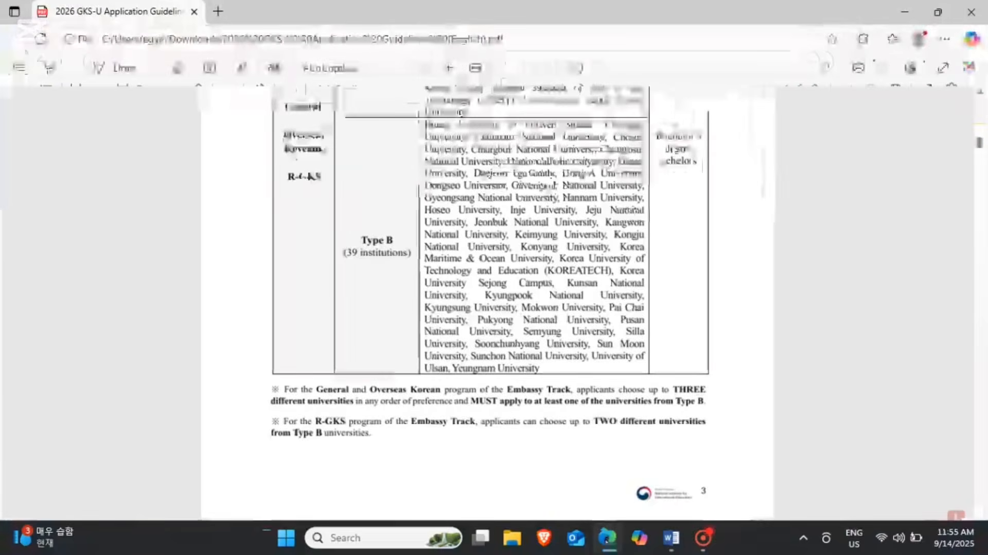
Step: Scroll the guidelines PDF to the page-23 Appendix A GPA Conversion Table, then minimise Edge
{"action": "scroll", "coordinate": [489, 308], "scroll_direction": "down", "scroll_amount": 20}
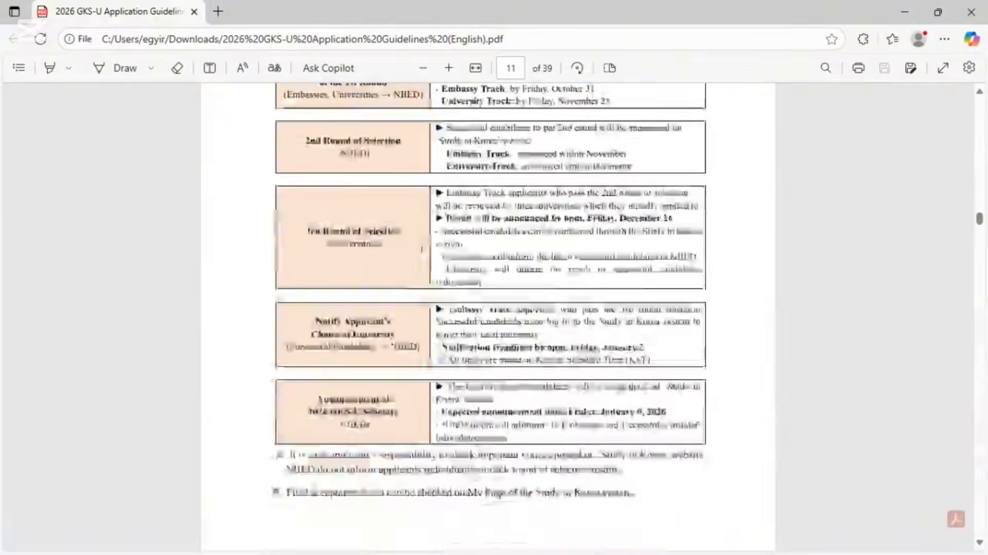
{"action": "scroll", "coordinate": [489, 309], "scroll_direction": "down", "scroll_amount": 20}
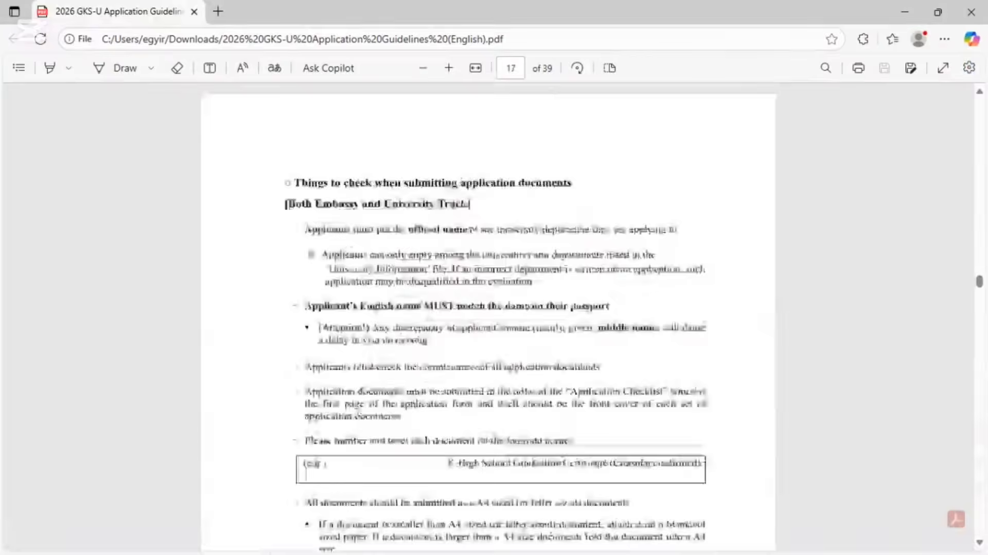
{"action": "scroll", "coordinate": [488, 308], "scroll_direction": "down", "scroll_amount": 20}
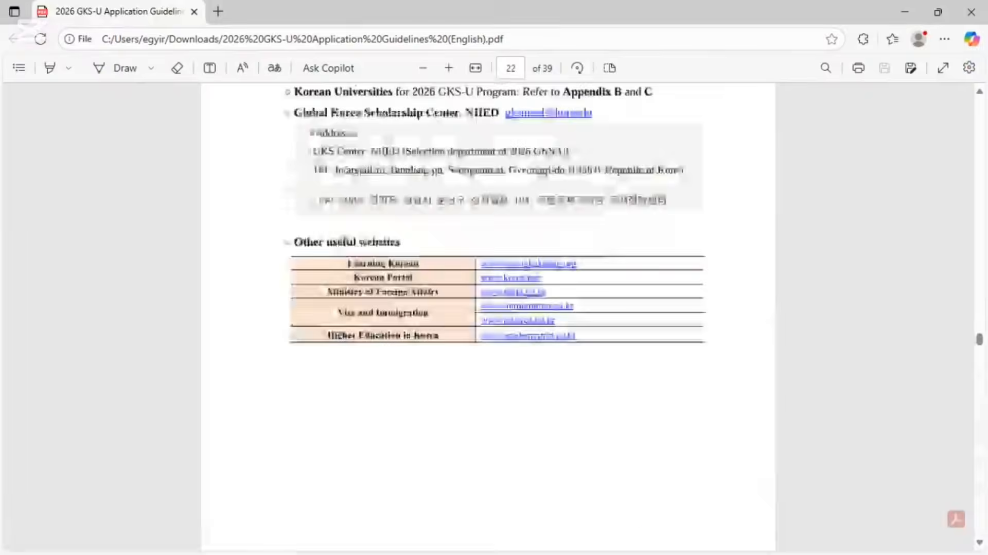
{"action": "scroll", "coordinate": [489, 308], "scroll_direction": "down", "scroll_amount": 10}
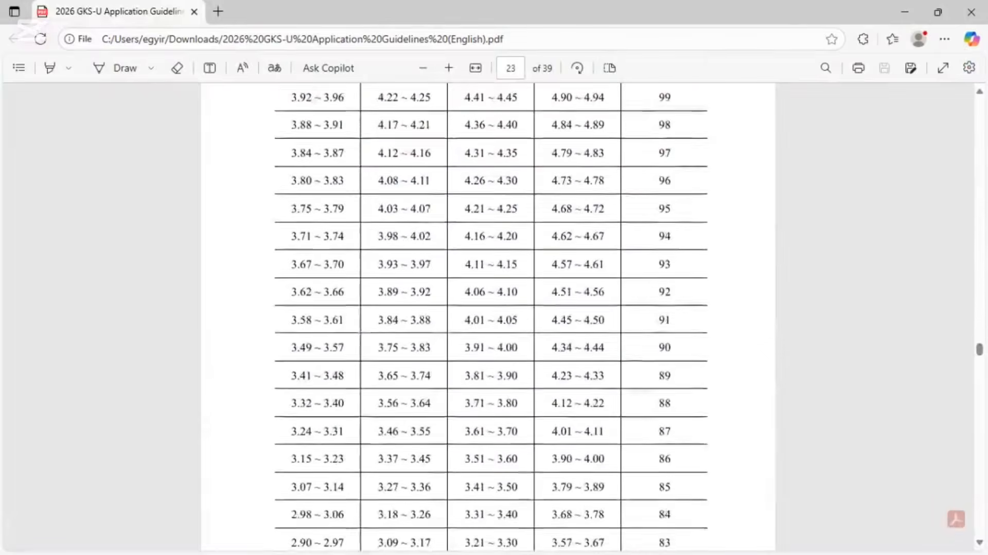
{"action": "scroll", "coordinate": [489, 309], "scroll_direction": "up", "scroll_amount": 2}
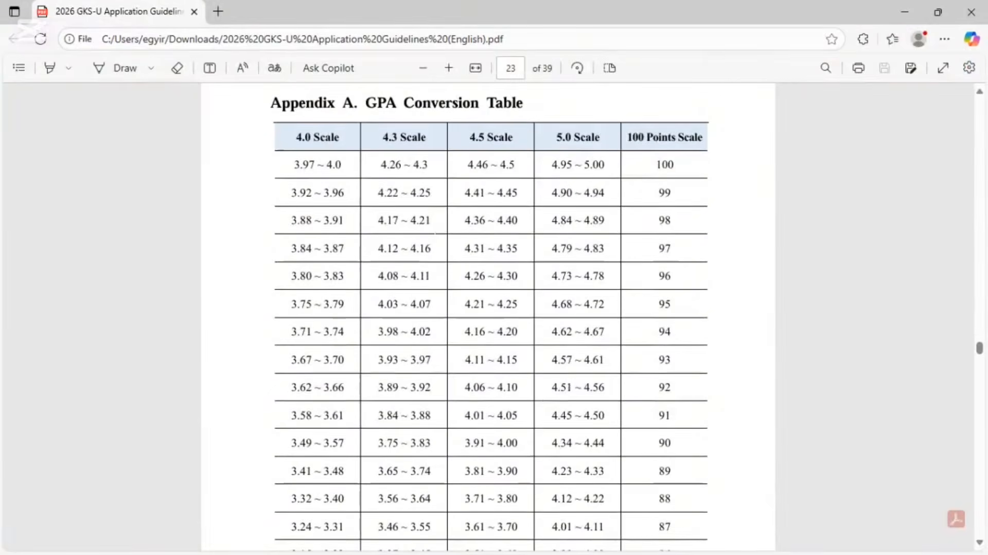
{"action": "scroll", "coordinate": [489, 309], "scroll_direction": "down", "scroll_amount": 1}
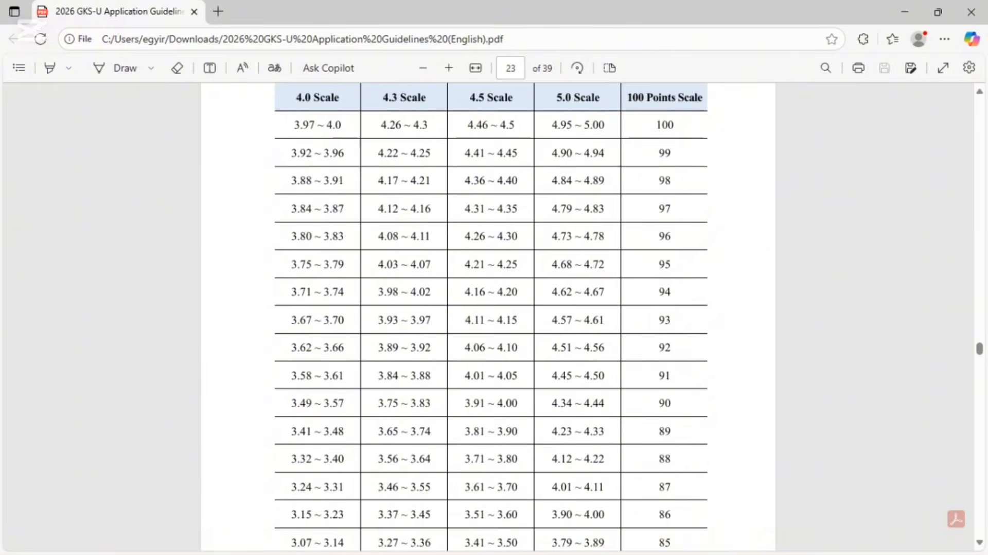
{"action": "scroll", "coordinate": [489, 309], "scroll_direction": "down", "scroll_amount": 2}
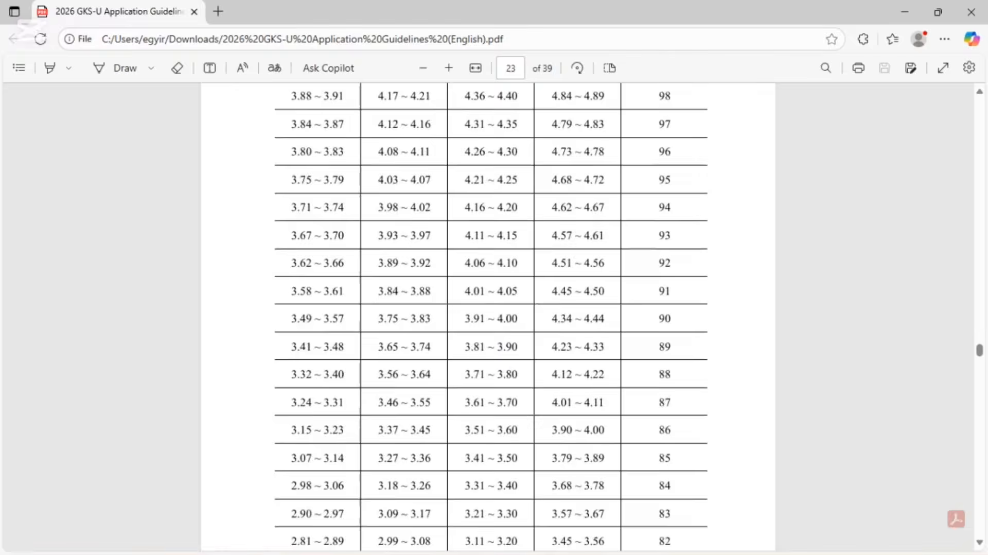
{"action": "scroll", "coordinate": [489, 309], "scroll_direction": "up", "scroll_amount": 2}
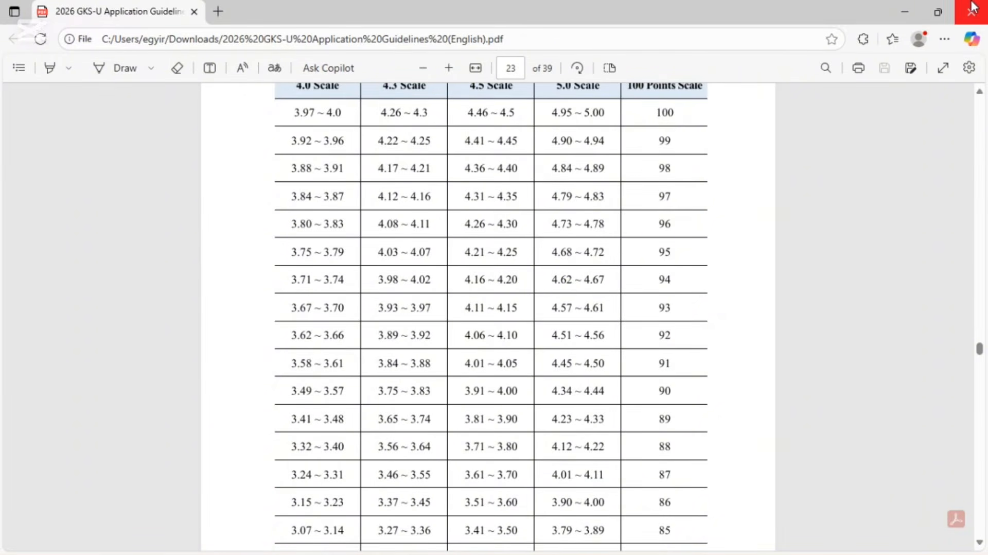
{"action": "left_click", "coordinate": [909, 9]}
Step: Enter 91 before /100 so the Score Percentile reads 91/100
{"action": "left_click", "coordinate": [742, 321]}
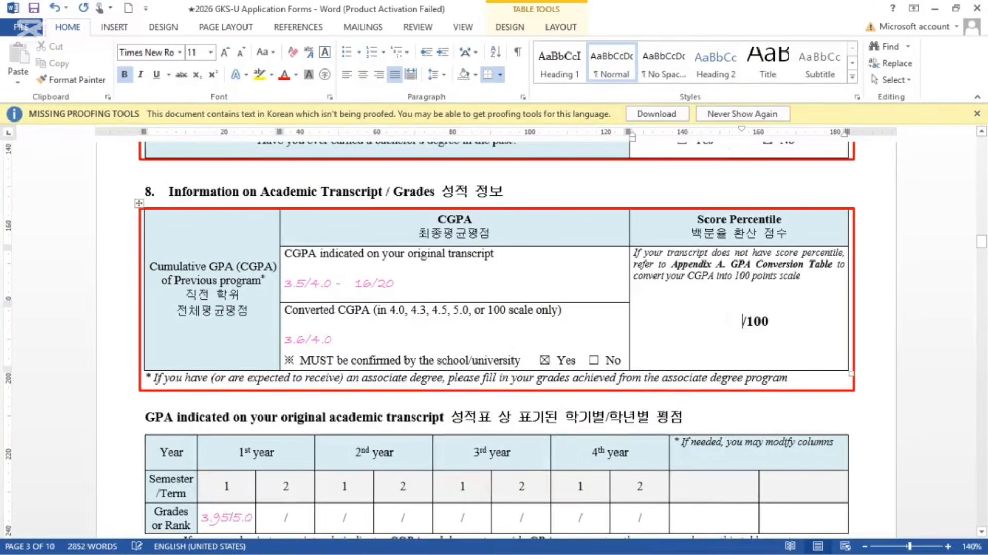
{"action": "type", "text": "91"}
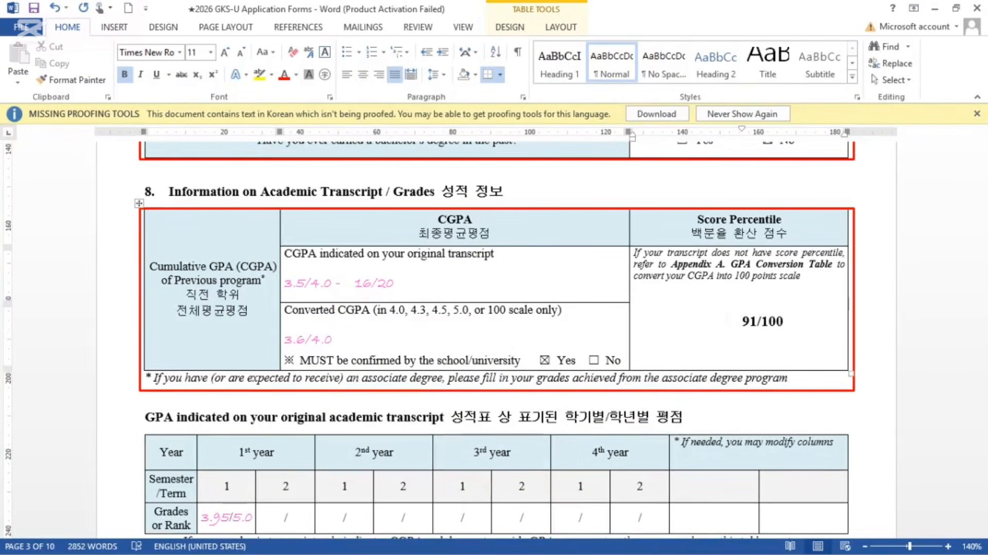
{"action": "scroll", "coordinate": [494, 335], "scroll_direction": "down", "scroll_amount": 4}
{"action": "scroll", "coordinate": [493, 334], "scroll_direction": "down", "scroll_amount": 1}
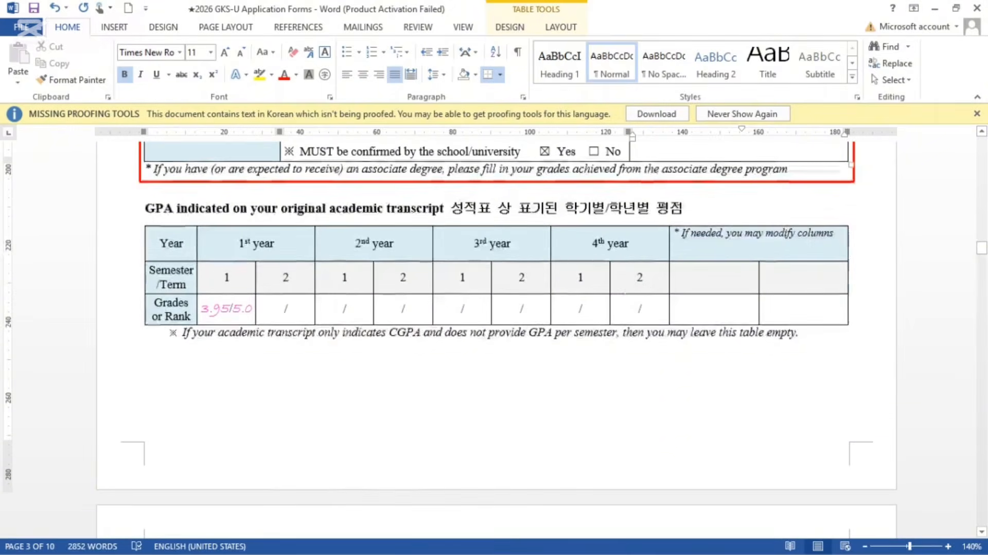
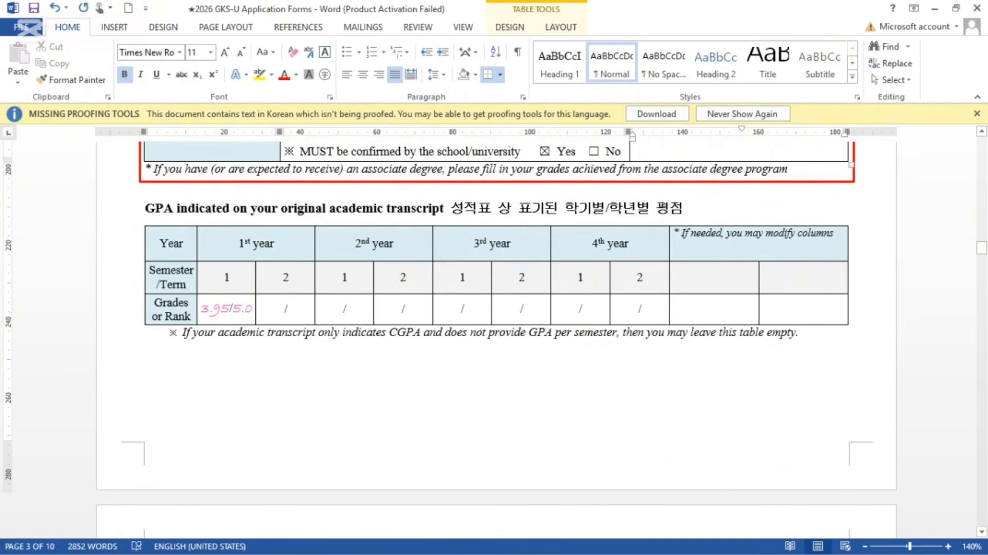
Step: Insert a new column to the right of the 2nd-year second-semester cells
{"action": "left_click", "coordinate": [401, 277]}
{"action": "left_click_drag", "start_coordinate": [402, 277], "coordinate": [426, 312]}
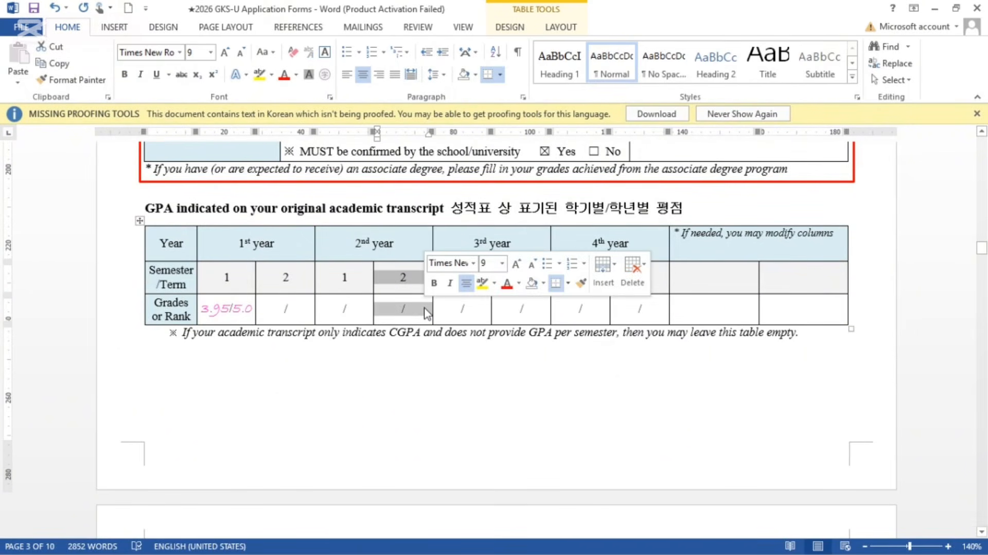
{"action": "right_click", "coordinate": [426, 313]}
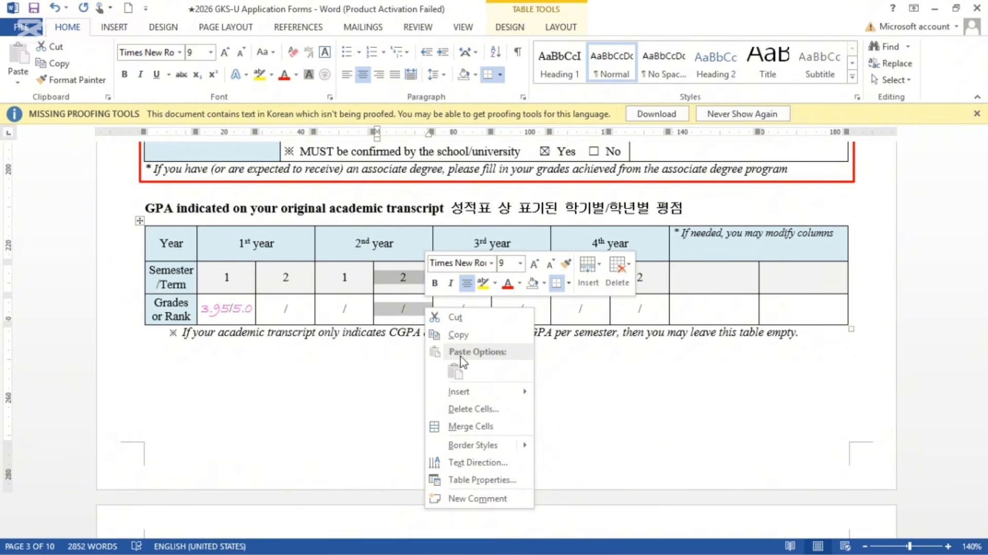
{"action": "mouse_move", "coordinate": [469, 397]}
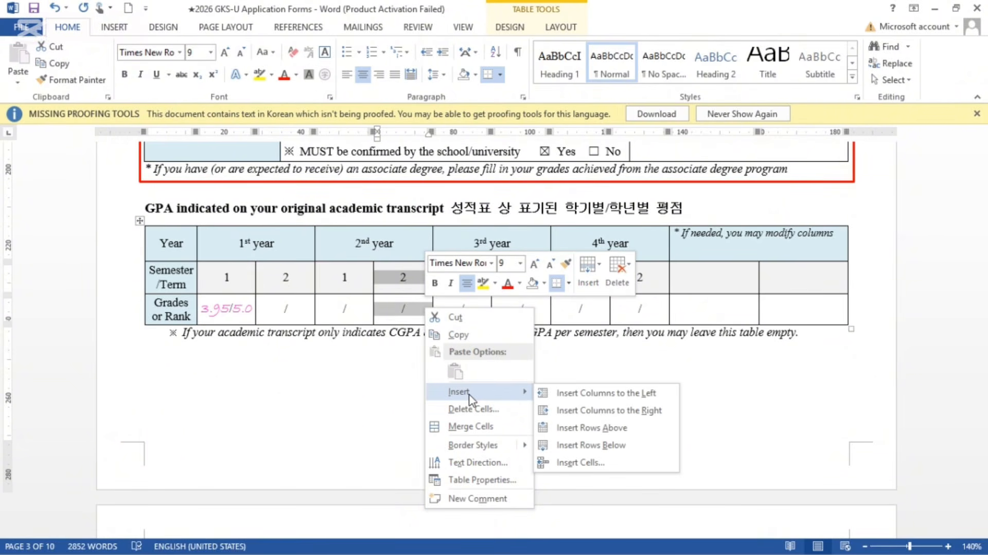
{"action": "left_click", "coordinate": [566, 411]}
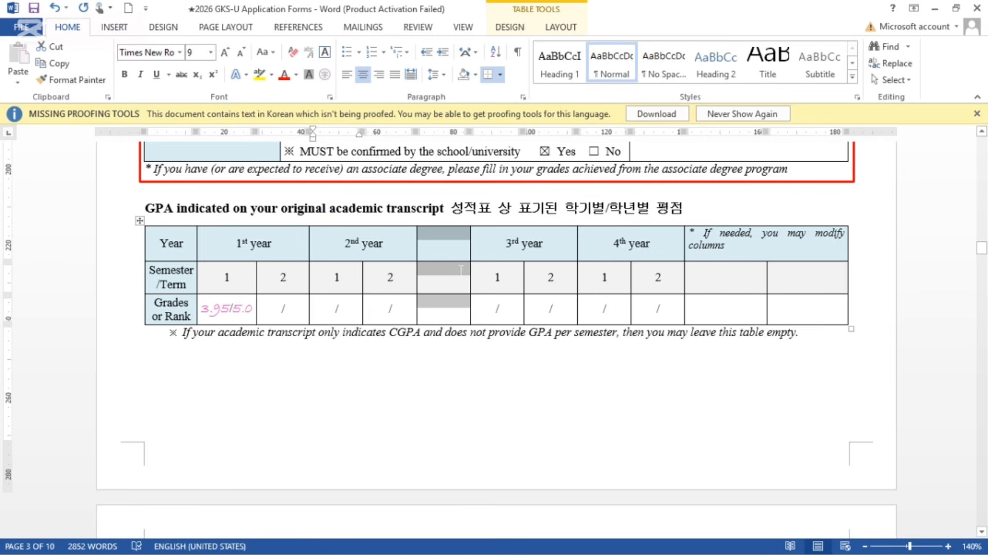
Step: Merge the 2nd year header across the original and new columns
{"action": "left_click", "coordinate": [444, 243]}
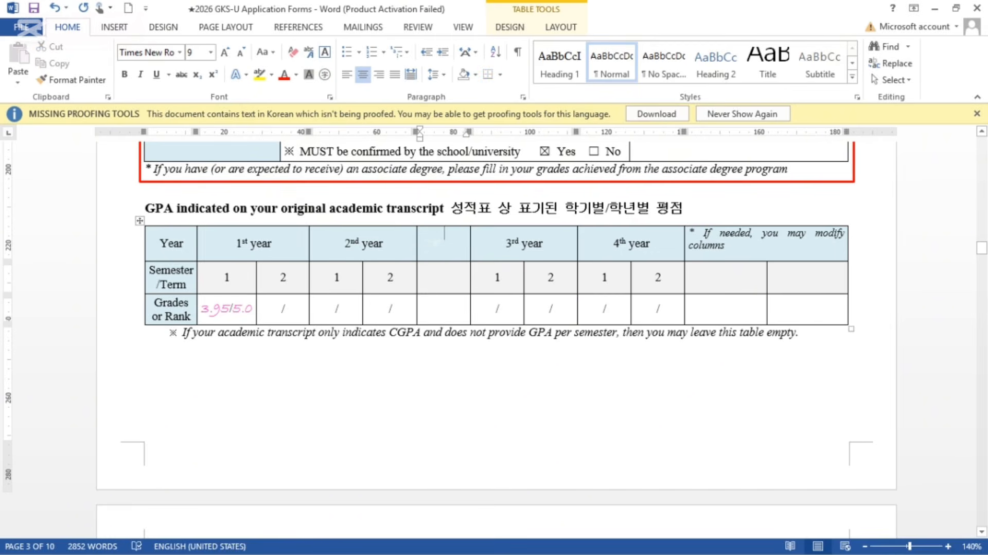
{"action": "left_click_drag", "start_coordinate": [443, 243], "coordinate": [409, 244]}
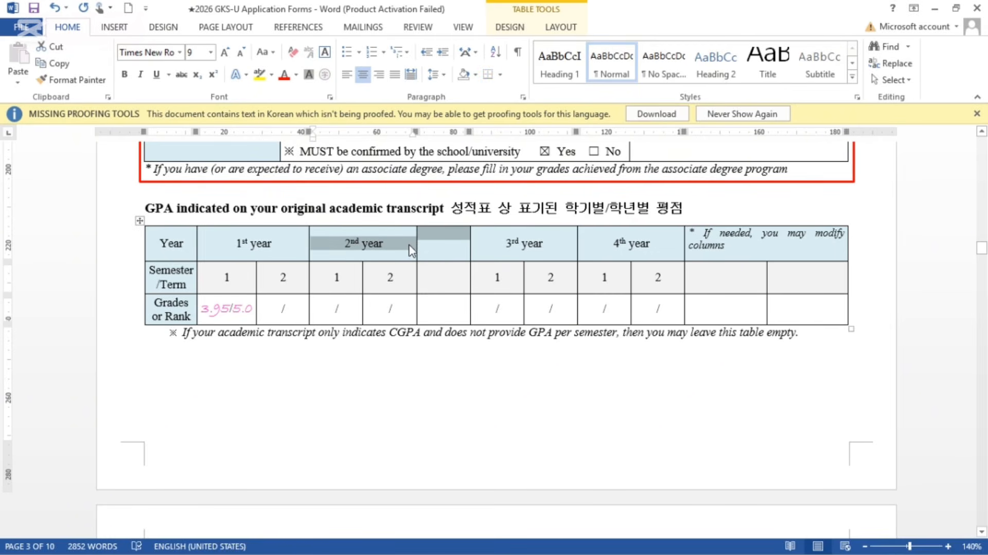
{"action": "right_click", "coordinate": [409, 244]}
{"action": "key", "text": "Escape"}
{"action": "left_click", "coordinate": [413, 251]}
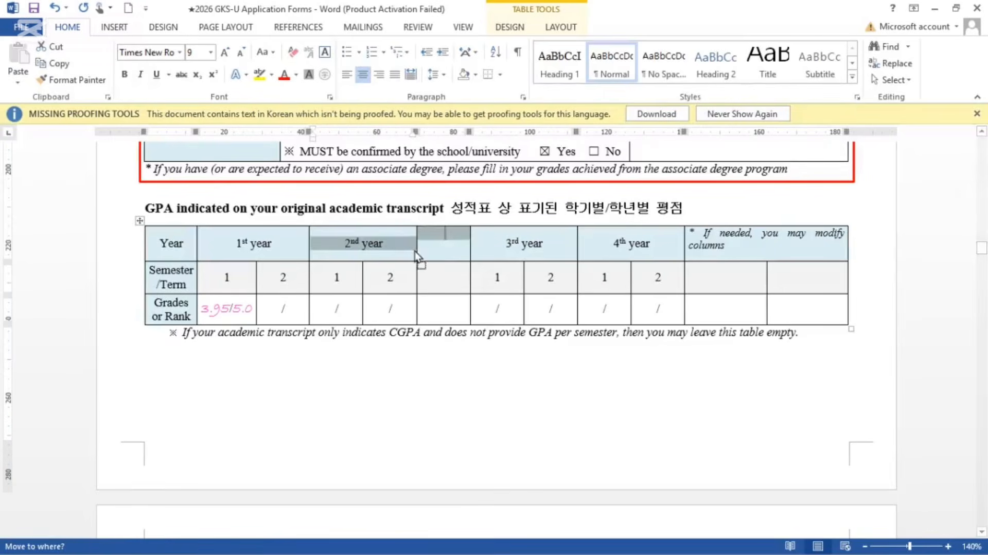
{"action": "left_click_drag", "start_coordinate": [402, 244], "coordinate": [435, 243]}
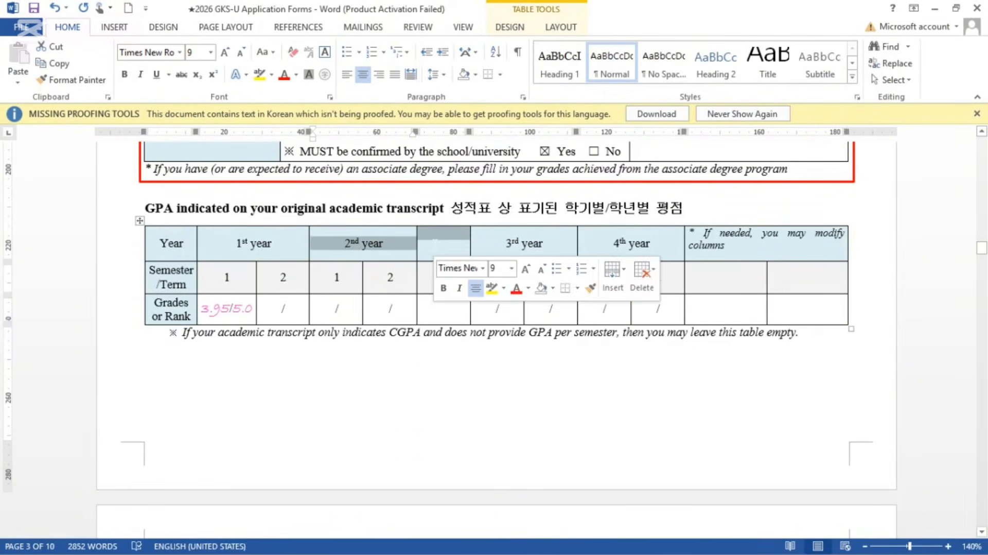
{"action": "right_click", "coordinate": [435, 244]}
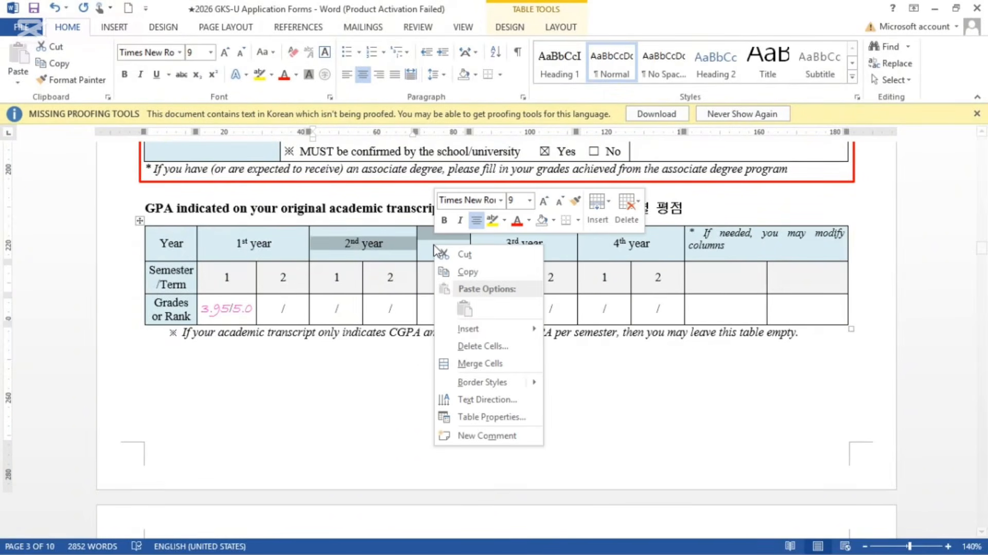
{"action": "left_click", "coordinate": [501, 361]}
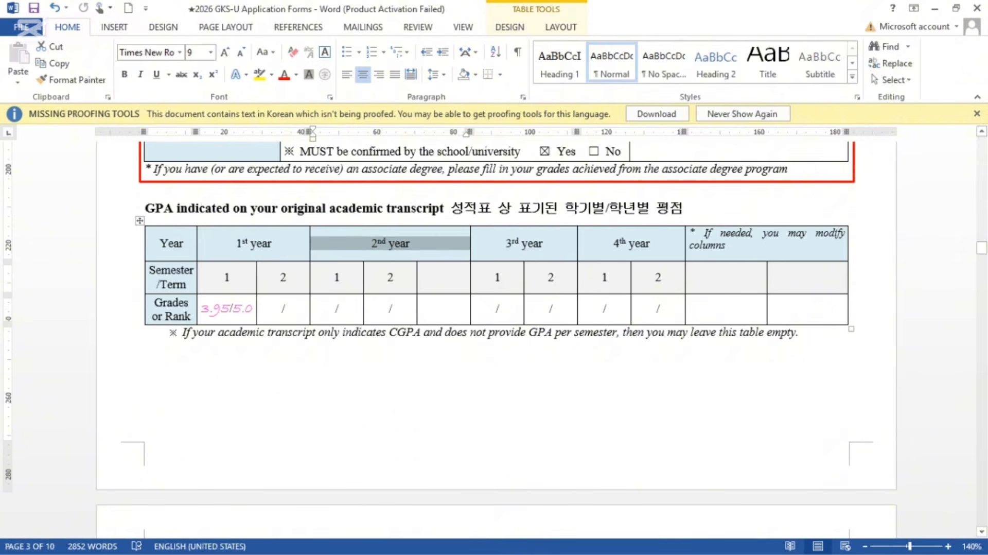
Step: Type 3 in the new Semester cell, then undo the extra column and header merge
{"action": "left_click", "coordinate": [444, 271]}
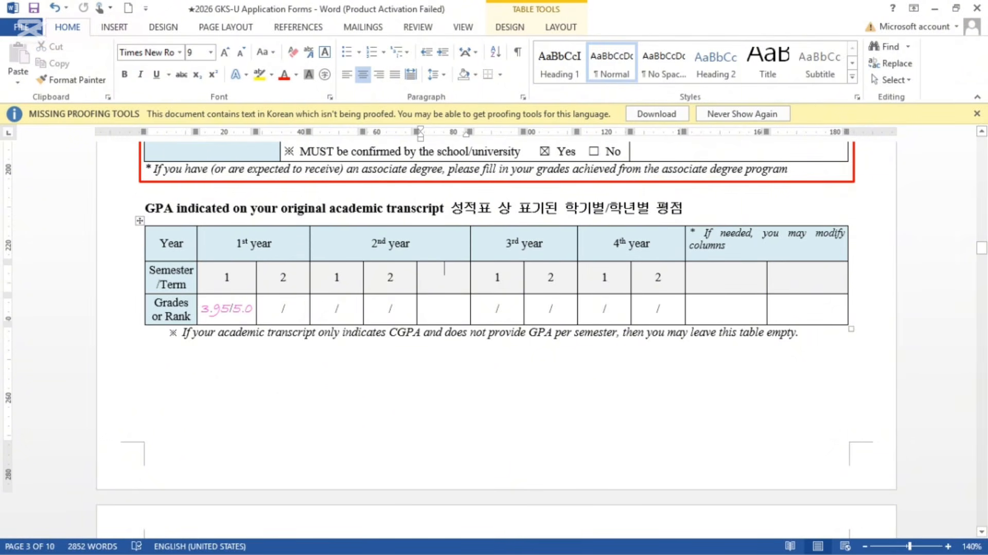
{"action": "type", "text": "3"}
{"action": "key", "text": "Return"}
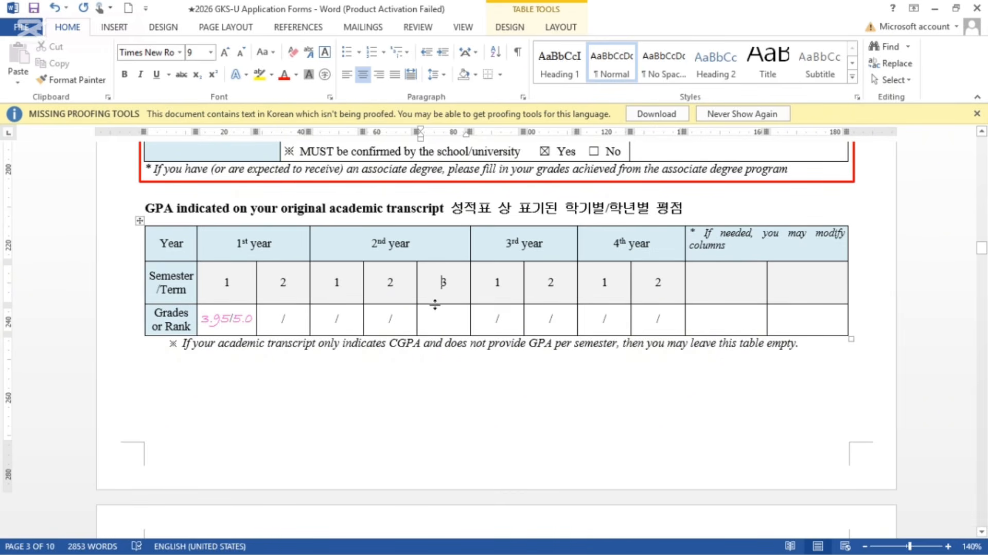
{"action": "mouse_move", "coordinate": [435, 304]}
{"action": "left_mouse_down"}
{"action": "mouse_move", "coordinate": [443, 282]}
{"action": "mouse_move", "coordinate": [427, 294]}
{"action": "left_mouse_up"}
{"action": "key", "text": "ctrl+j"}
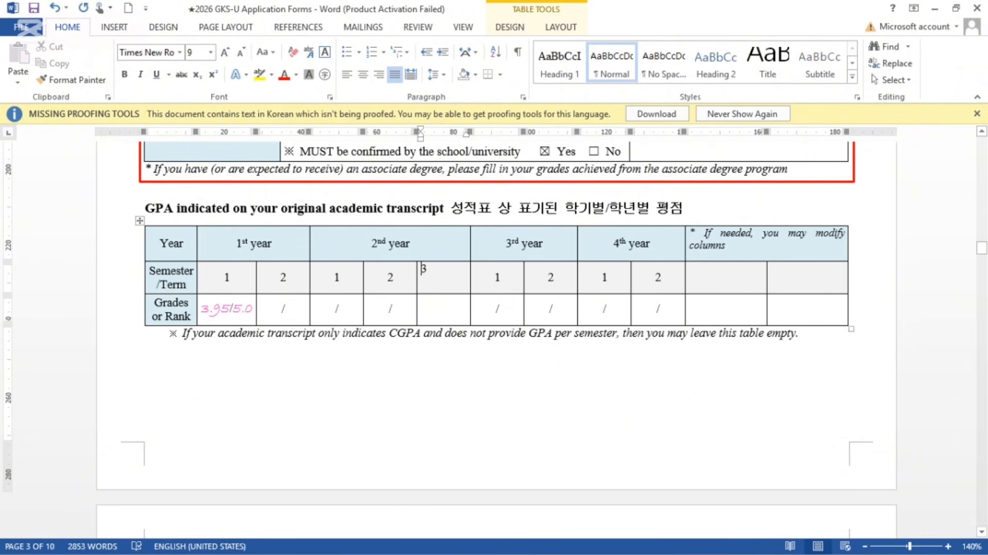
{"action": "key", "text": "ctrl+z"}
{"action": "key", "text": "ctrl+z"}
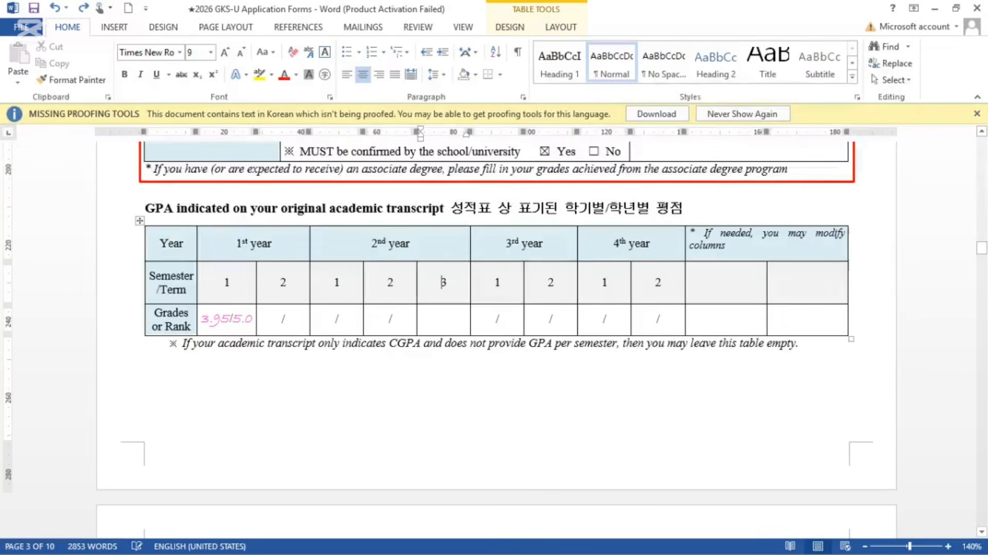
{"action": "key", "text": "ctrl+y"}
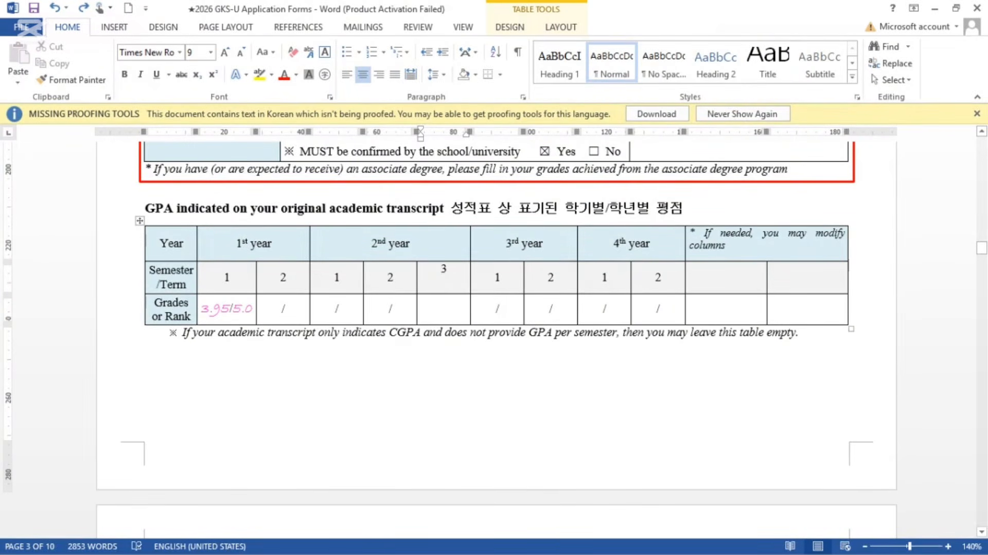
{"action": "key", "text": "ctrl+z"}
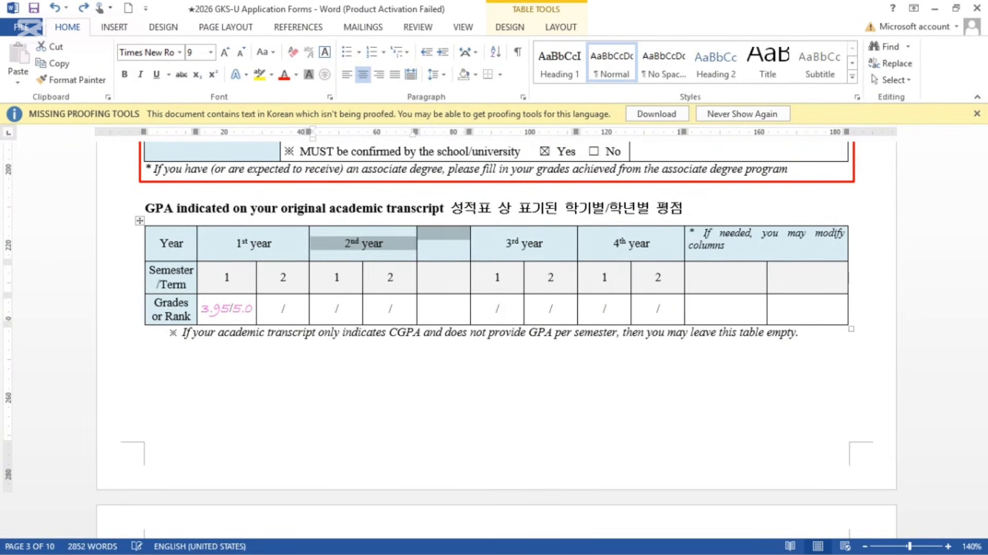
{"action": "key", "text": "ctrl+z"}
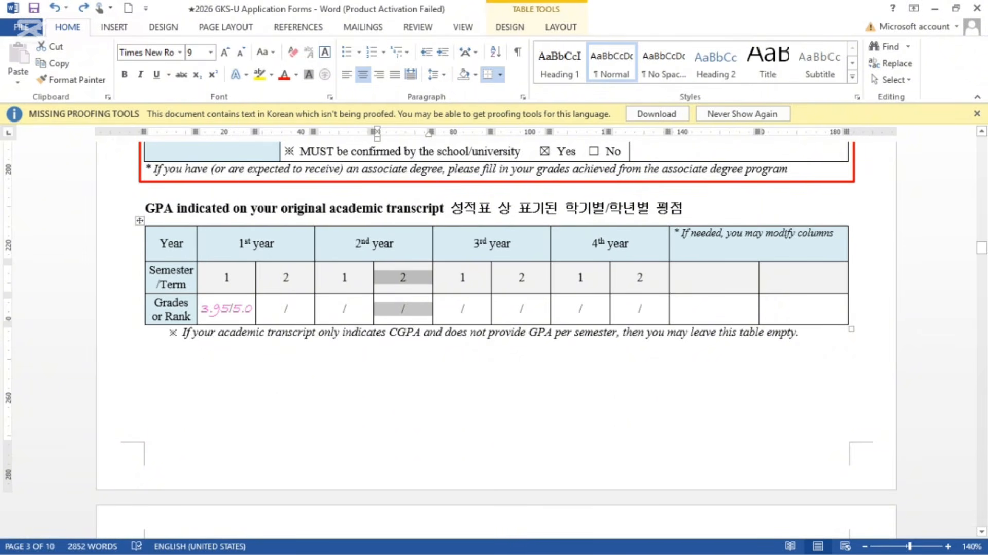
Step: Fill the 1st-year semester 2 Grades cell with 3.65/5.0 and scroll toward section 9
{"action": "left_click", "coordinate": [229, 308]}
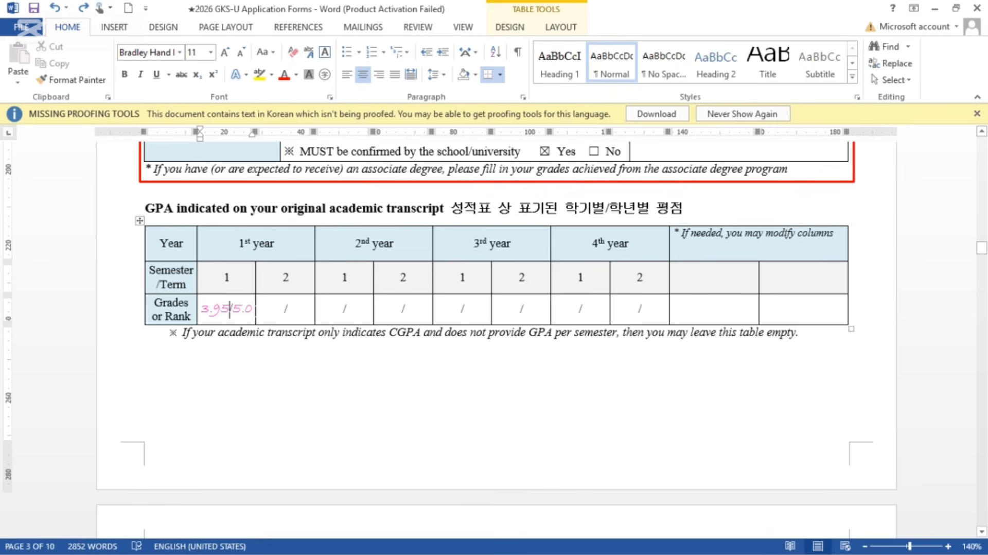
{"action": "left_click", "coordinate": [285, 308]}
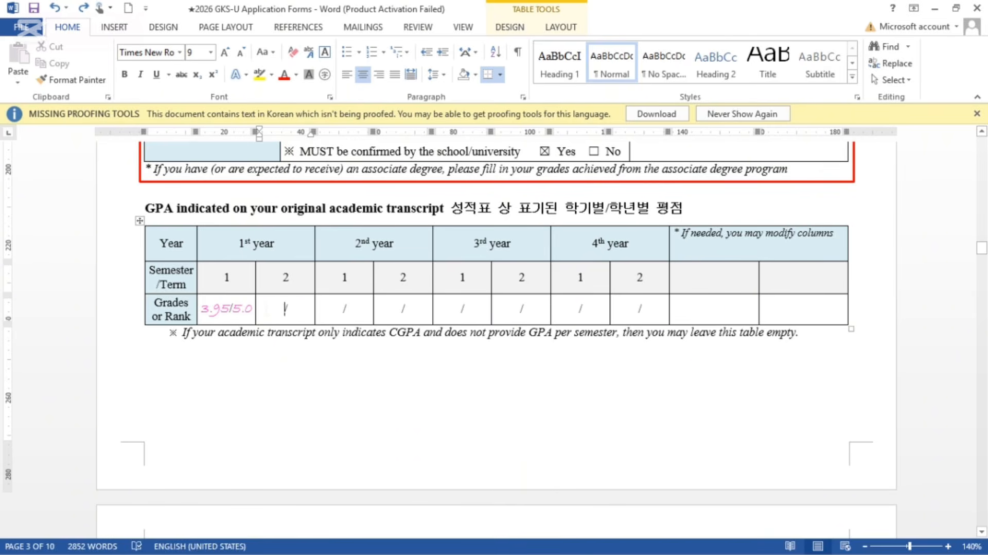
{"action": "type", "text": "3."}
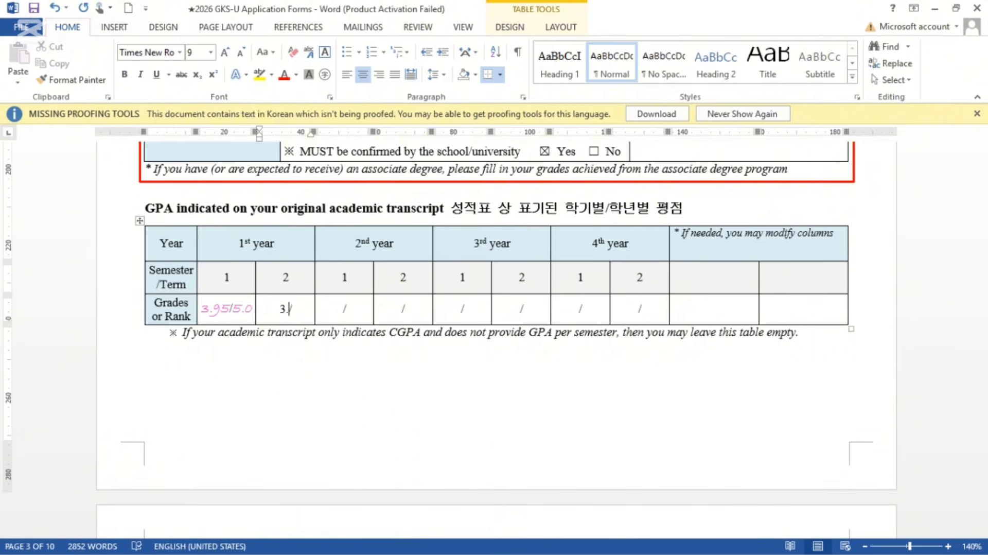
{"action": "type", "text": "65/"}
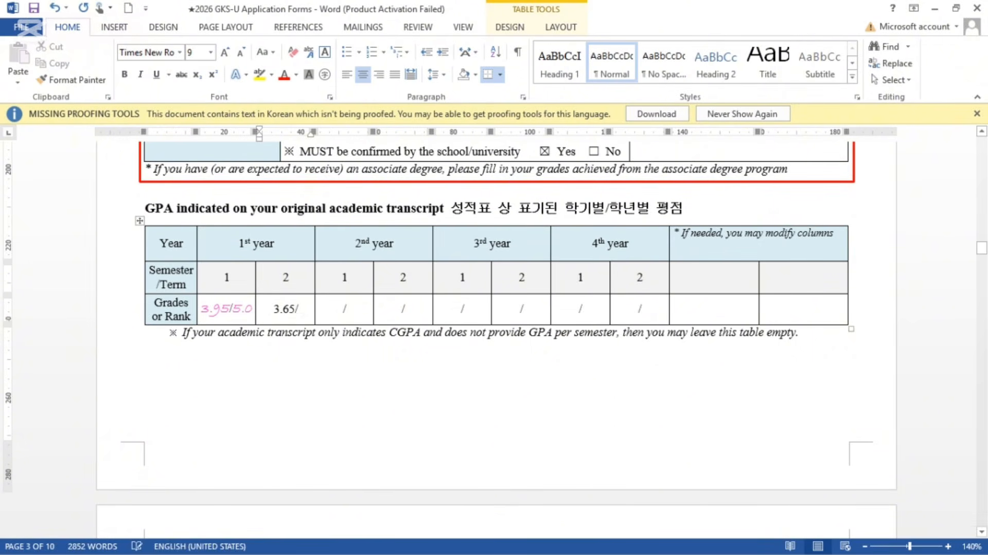
{"action": "type", "text": "5.0"}
{"action": "scroll", "coordinate": [494, 339], "scroll_direction": "down", "scroll_amount": 3}
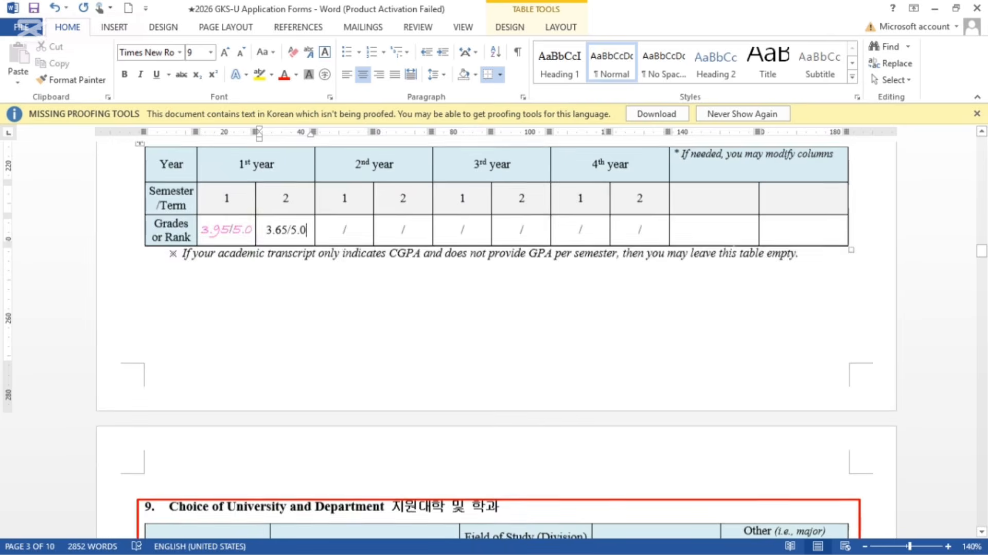
{"action": "scroll", "coordinate": [494, 340], "scroll_direction": "up", "scroll_amount": 1}
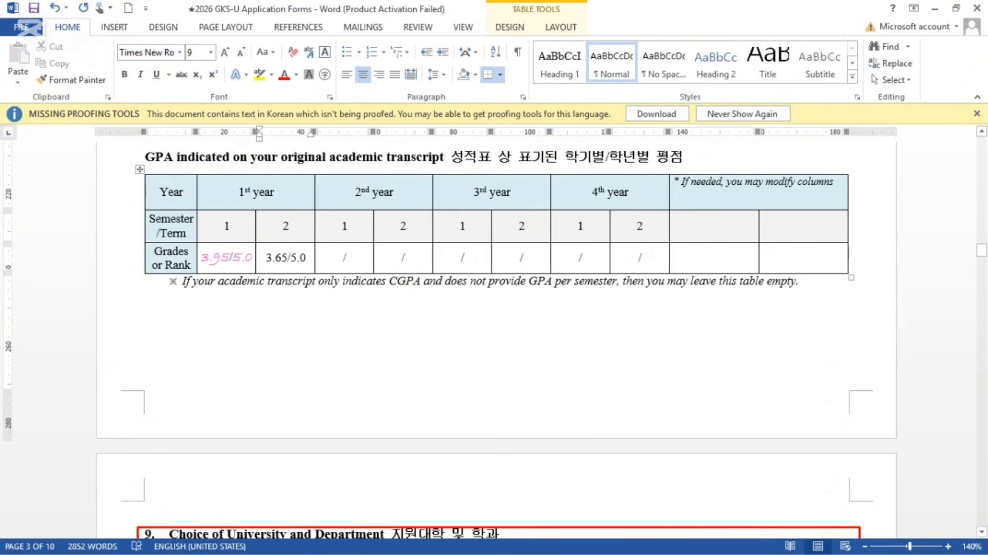
{"action": "scroll", "coordinate": [652, 252], "scroll_direction": "down", "scroll_amount": 3}
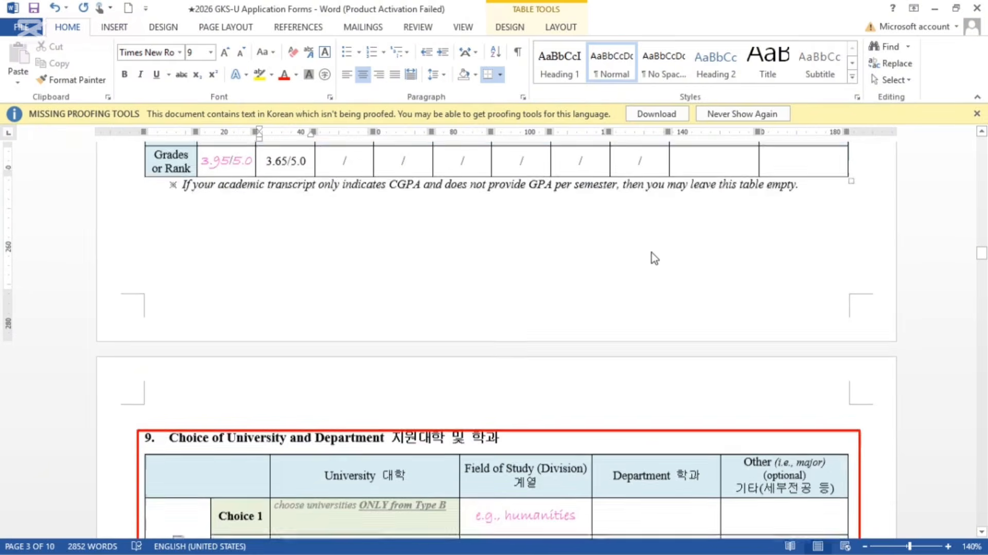
Step: Tick the Embassy Track checkbox in the section 9 university-choice table
{"action": "left_click", "coordinate": [651, 252]}
{"action": "scroll", "coordinate": [651, 252], "scroll_direction": "down", "scroll_amount": 3}
{"action": "scroll", "coordinate": [651, 252], "scroll_direction": "down", "scroll_amount": 3}
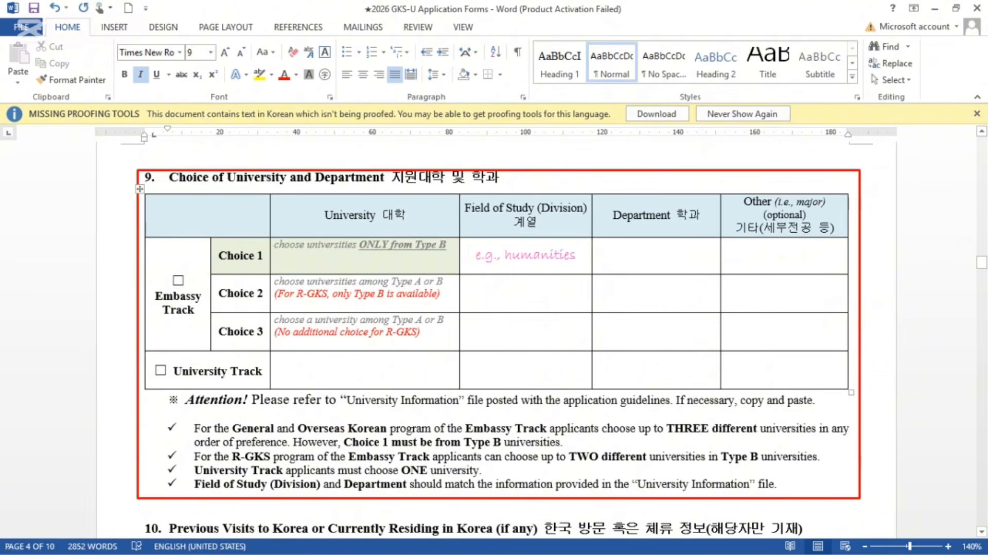
{"action": "left_click", "coordinate": [178, 279]}
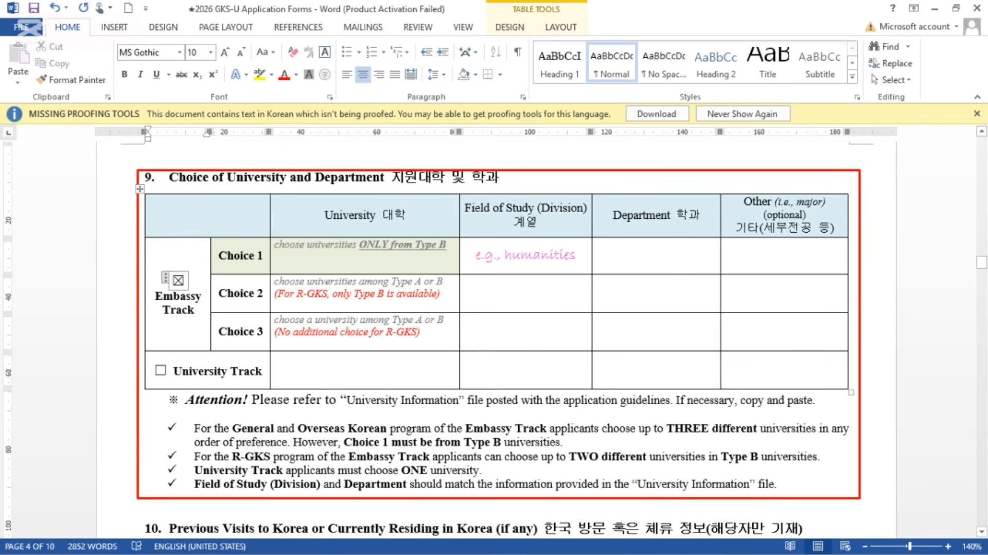
{"action": "left_click", "coordinate": [315, 245]}
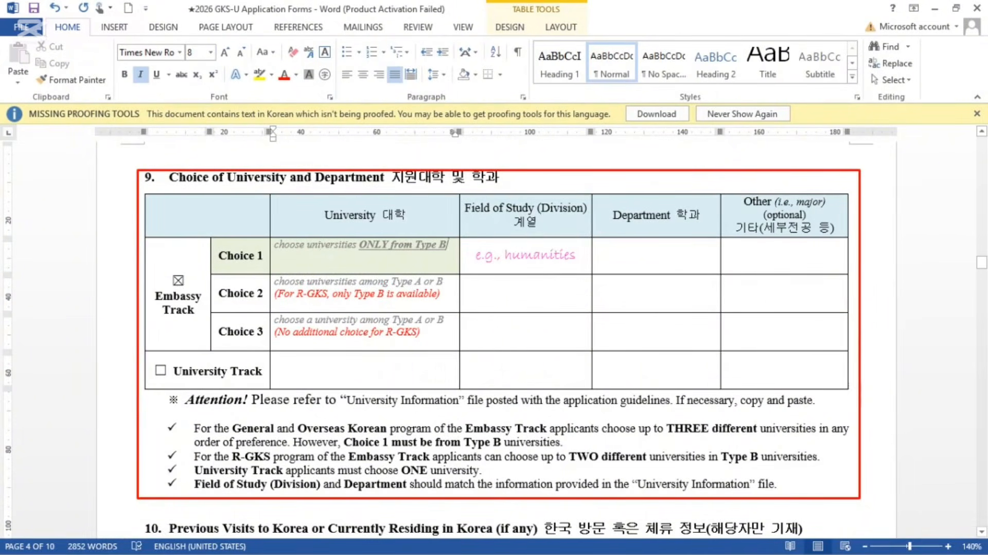
Step: Replace the Choice 1 University placeholder with DONG-A UNIVERSITY
{"action": "left_click_drag", "start_coordinate": [322, 244], "coordinate": [447, 245]}
{"action": "key", "text": "BackSpace"}
{"action": "key", "text": "BackSpace"}
{"action": "key", "text": "BackSpace"}
{"action": "key", "text": "BackSpace"}
{"action": "key", "text": "BackSpace"}
{"action": "key", "text": "BackSpace"}
{"action": "key", "text": "BackSpace"}
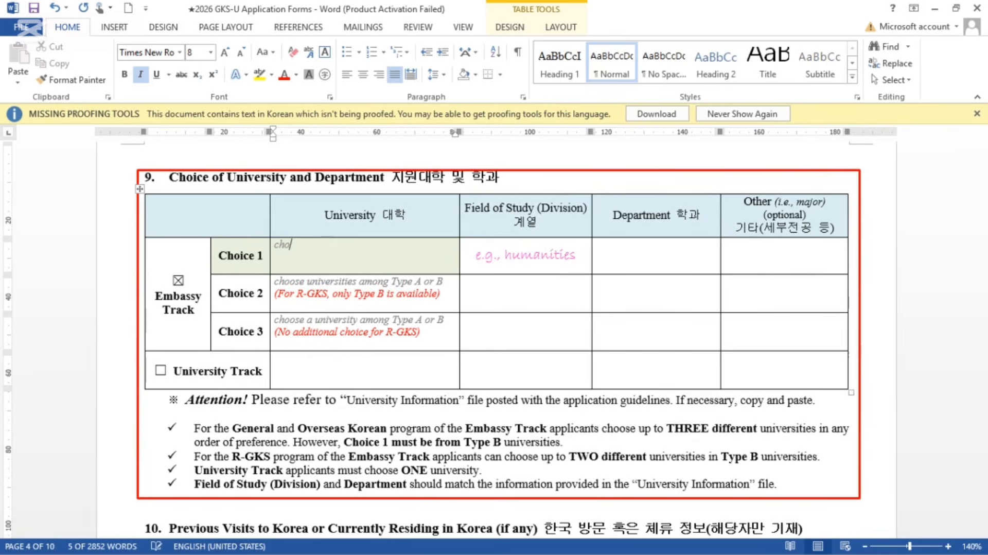
{"action": "key", "text": "BackSpace"}
{"action": "type", "text": "YU"}
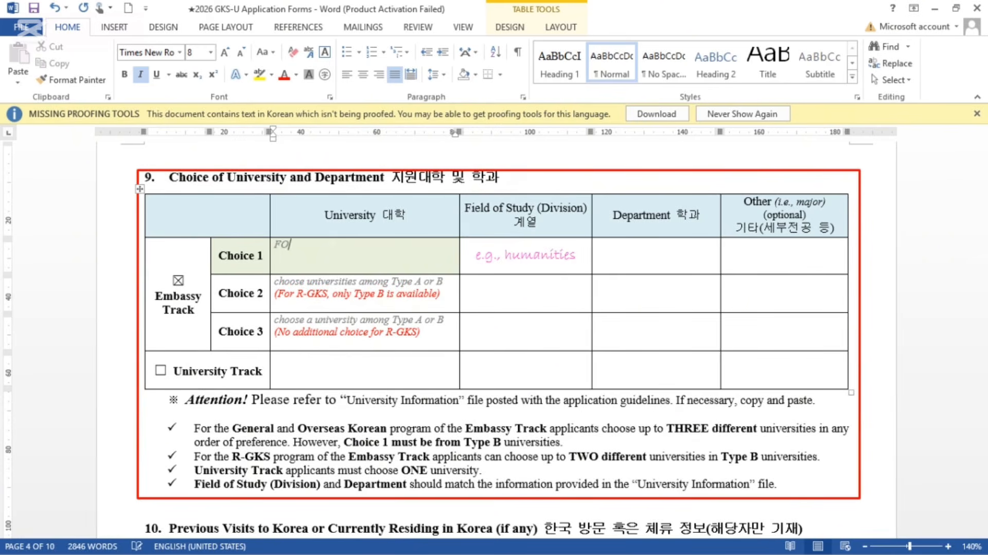
{"action": "key", "text": "BackSpace"}
{"action": "key", "text": "BackSpace"}
{"action": "type", "text": "DONG-A UNIVERSITY"}
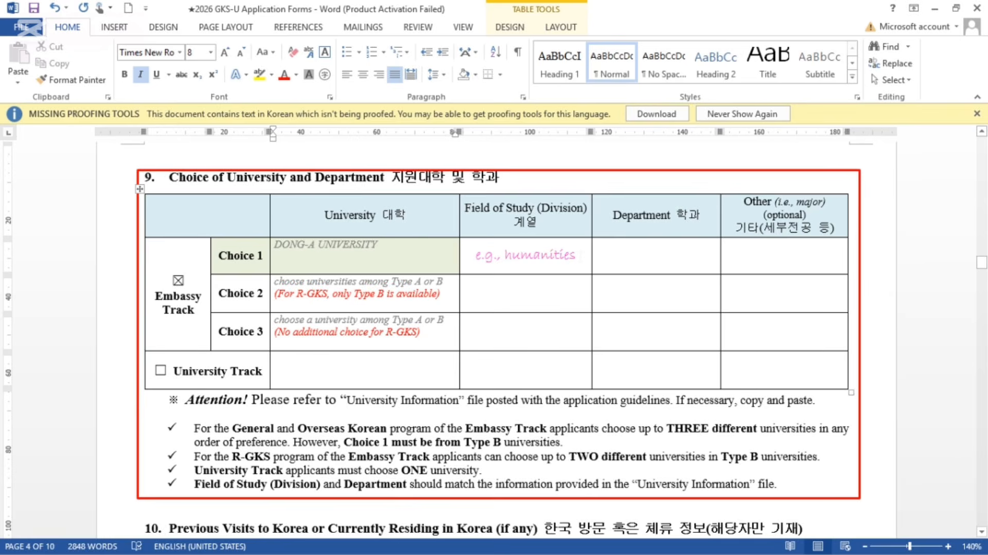
Step: Replace the 'e.g., humanities' example with ART AND SPORTS as Choice 1 Field of Study
{"action": "left_click_drag", "start_coordinate": [579, 256], "coordinate": [475, 255]}
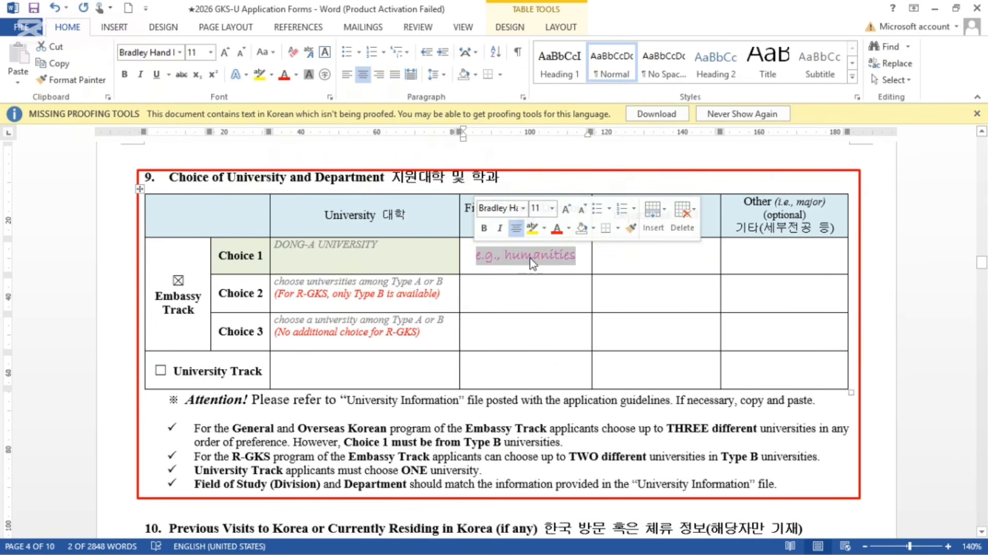
{"action": "left_click", "coordinate": [494, 256]}
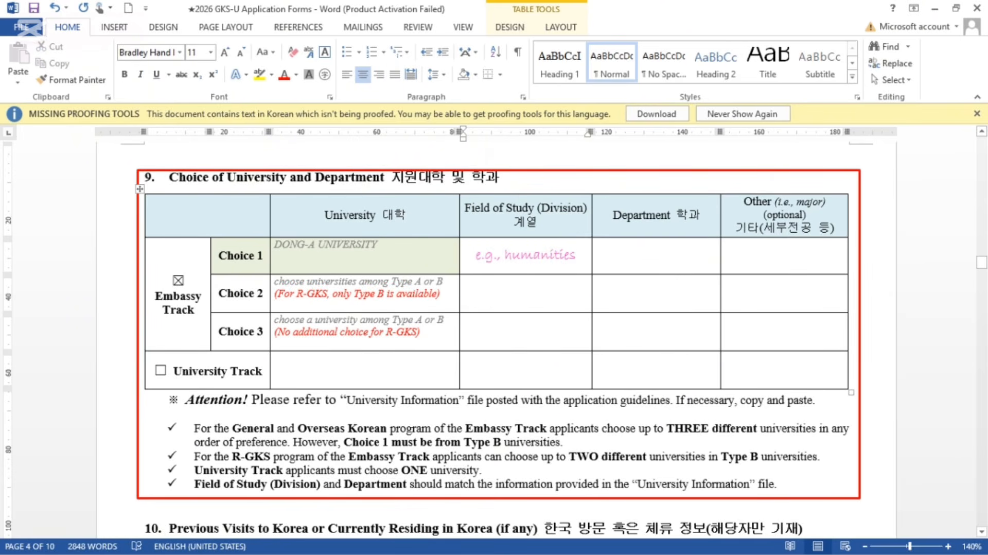
{"action": "left_click", "coordinate": [576, 256]}
{"action": "key", "text": "BackSpace"}
{"action": "key", "text": "BackSpace"}
{"action": "key", "text": "BackSpace"}
{"action": "key", "text": "BackSpace"}
{"action": "key", "text": "BackSpace"}
{"action": "key", "text": "BackSpace"}
{"action": "key", "text": "BackSpace"}
{"action": "key", "text": "BackSpace"}
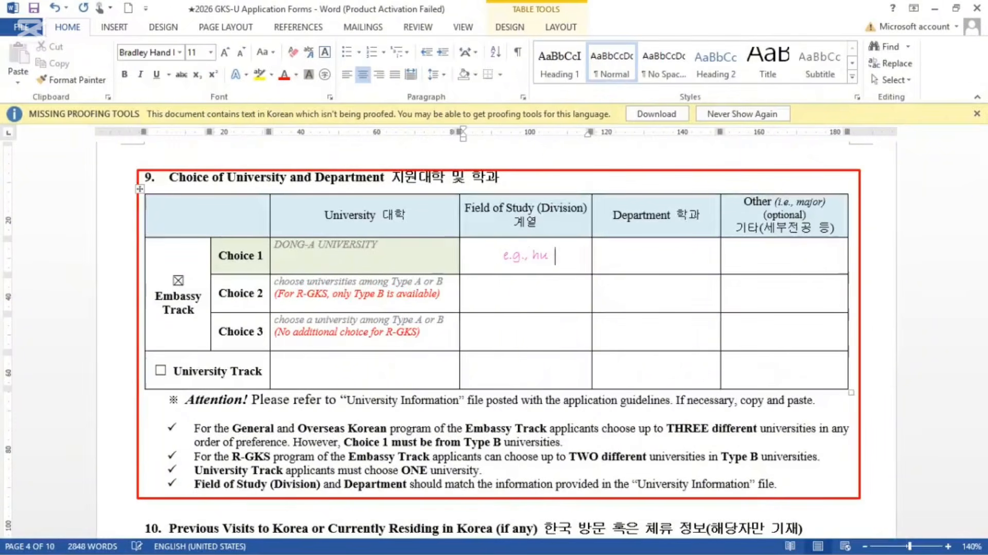
{"action": "key", "text": "BackSpace"}
{"action": "key", "text": "BackSpace"}
{"action": "key", "text": "BackSpace"}
{"action": "key", "text": "BackSpace"}
{"action": "key", "text": "BackSpace"}
{"action": "key", "text": "BackSpace"}
{"action": "key", "text": "BackSpace"}
{"action": "key", "text": "BackSpace"}
{"action": "type", "text": "ART "}
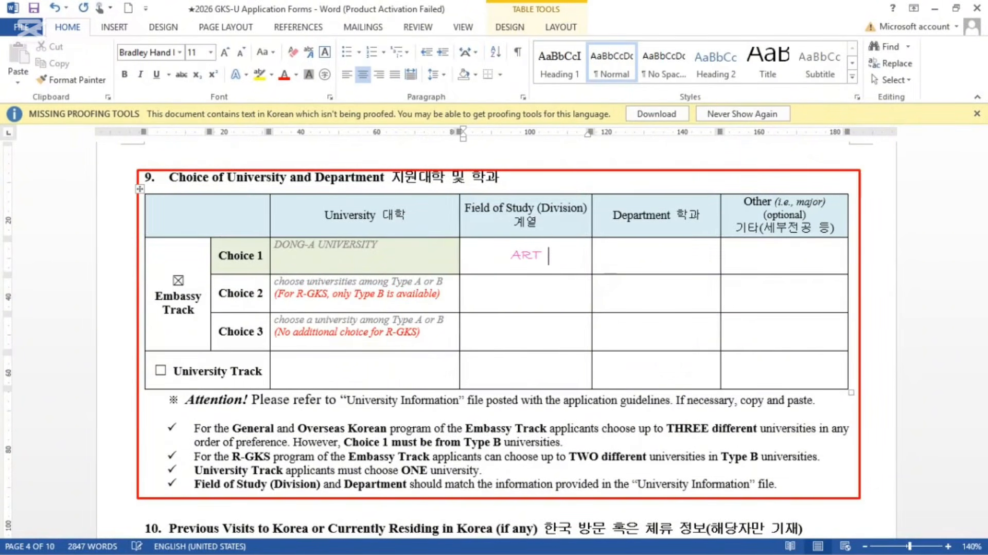
{"action": "type", "text": "AND SPO"}
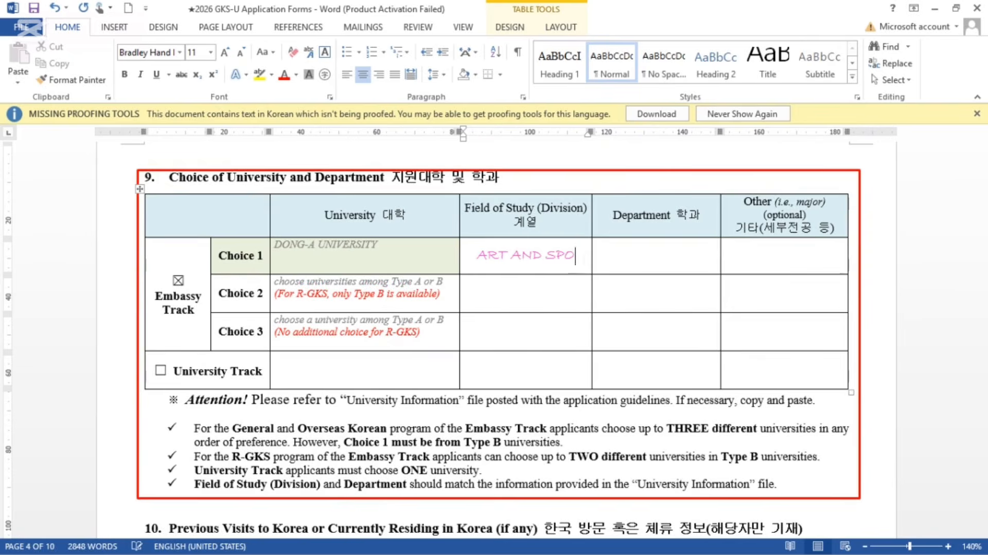
{"action": "type", "text": "RTS"}
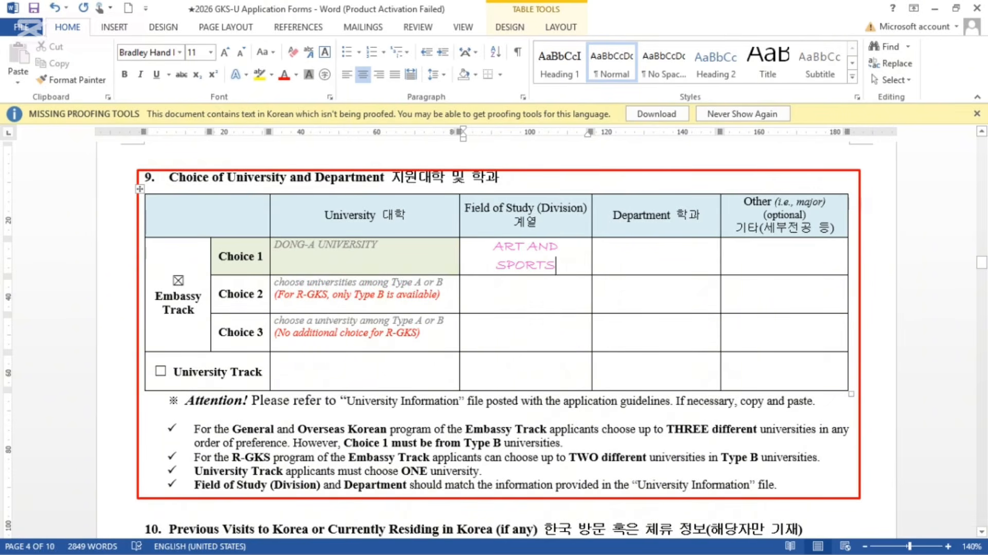
Step: Enter FINE ARTS as Choice 1 Department and WESTERN PAINTING under Other
{"action": "triple_click", "coordinate": [543, 252]}
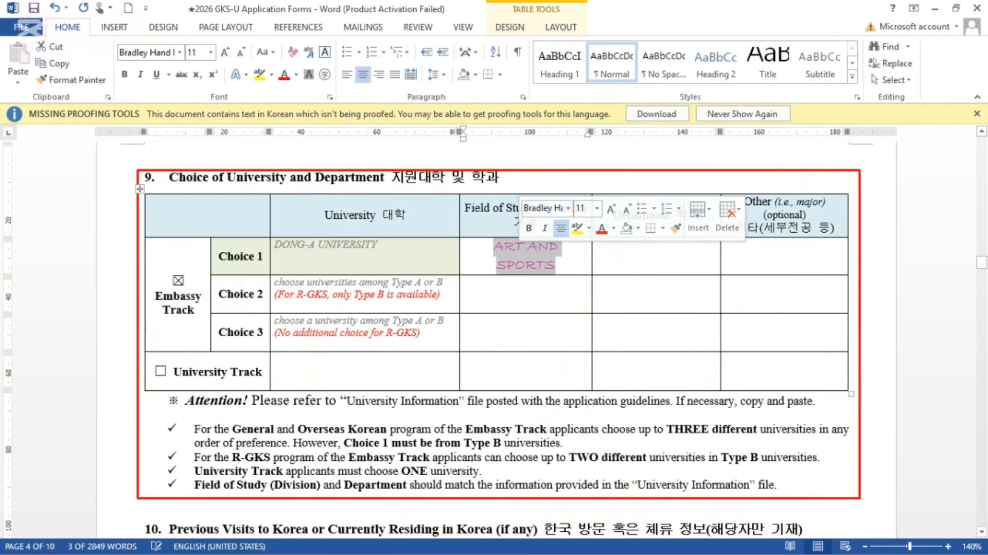
{"action": "left_click", "coordinate": [656, 256]}
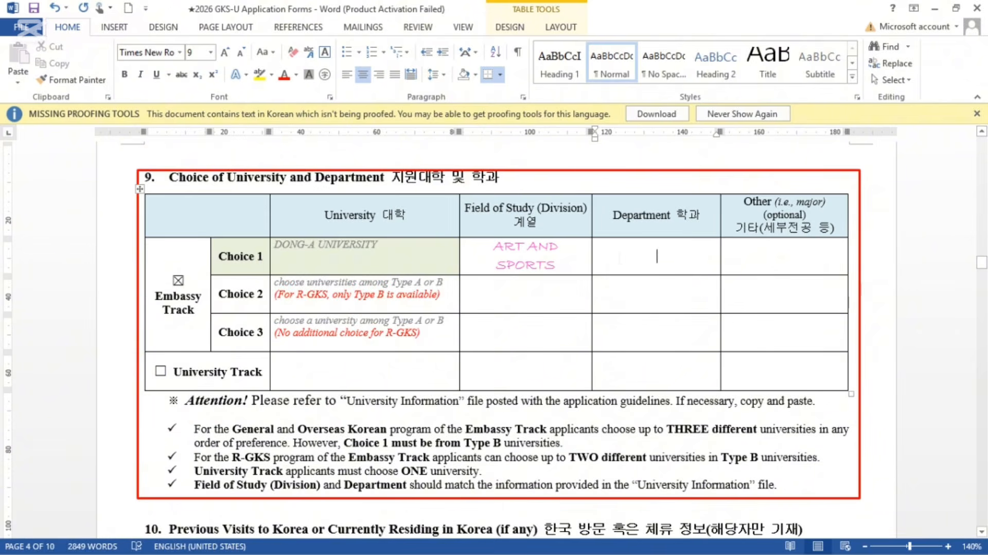
{"action": "type", "text": "FINE ARTS"}
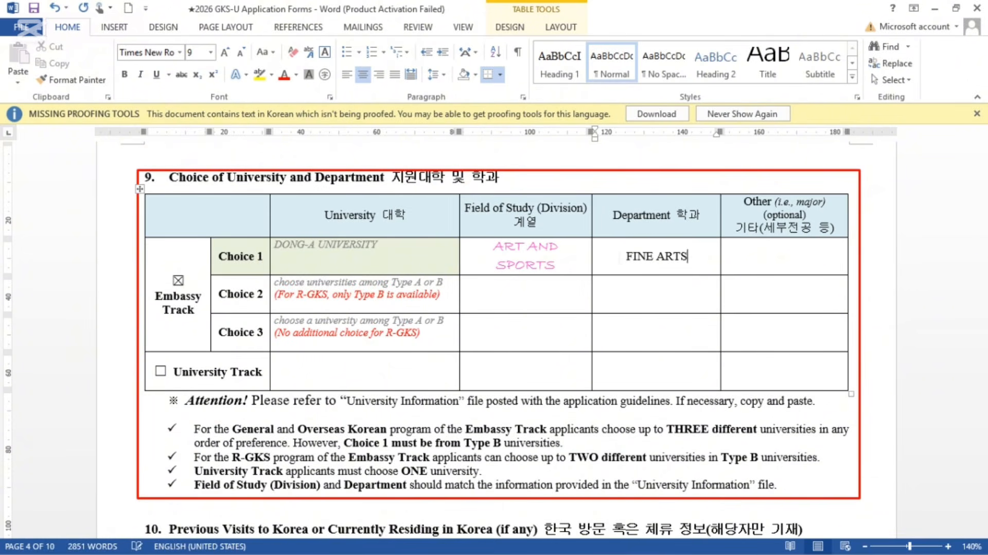
{"action": "left_click", "coordinate": [755, 256]}
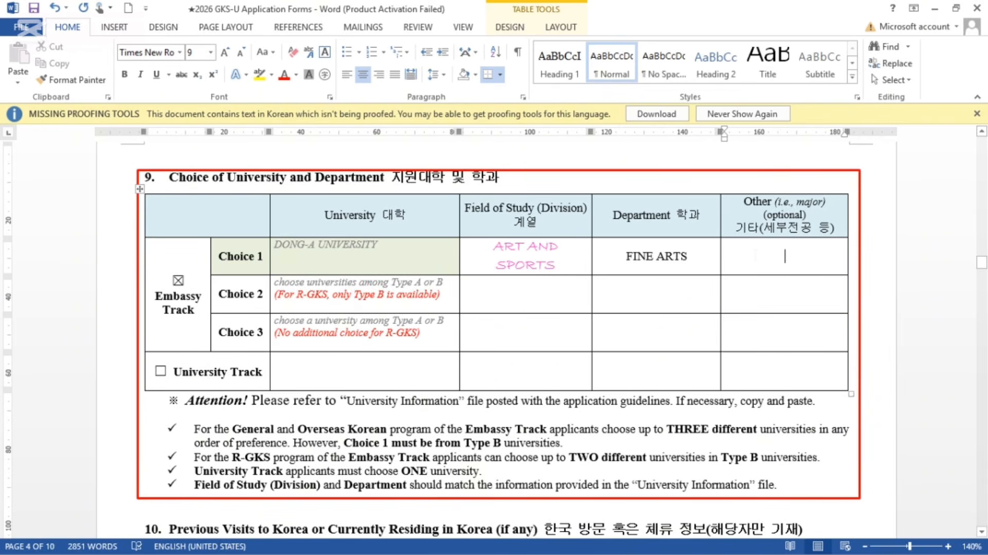
{"action": "type", "text": "WEST"}
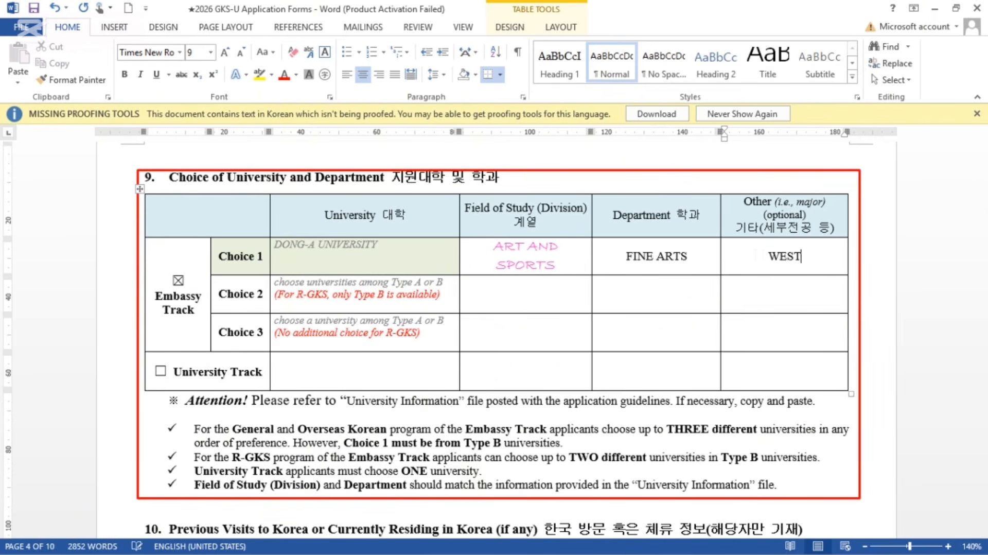
{"action": "type", "text": "ERN PAI"}
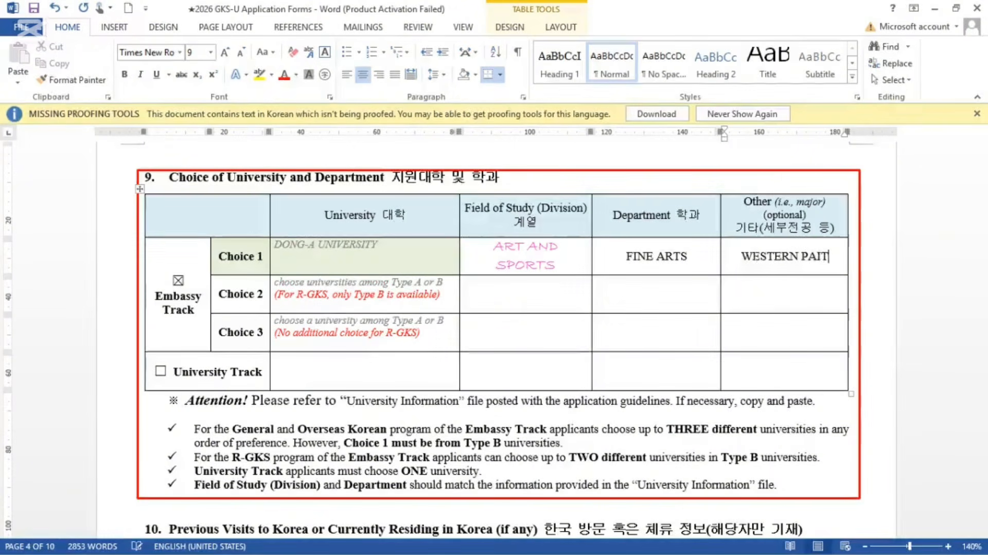
{"action": "type", "text": "NTI"}
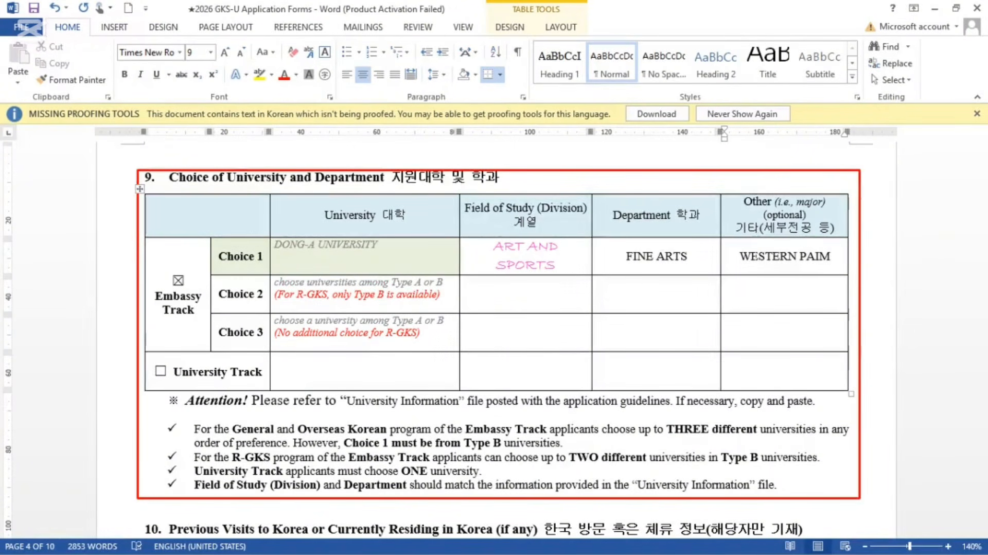
{"action": "type", "text": "NG"}
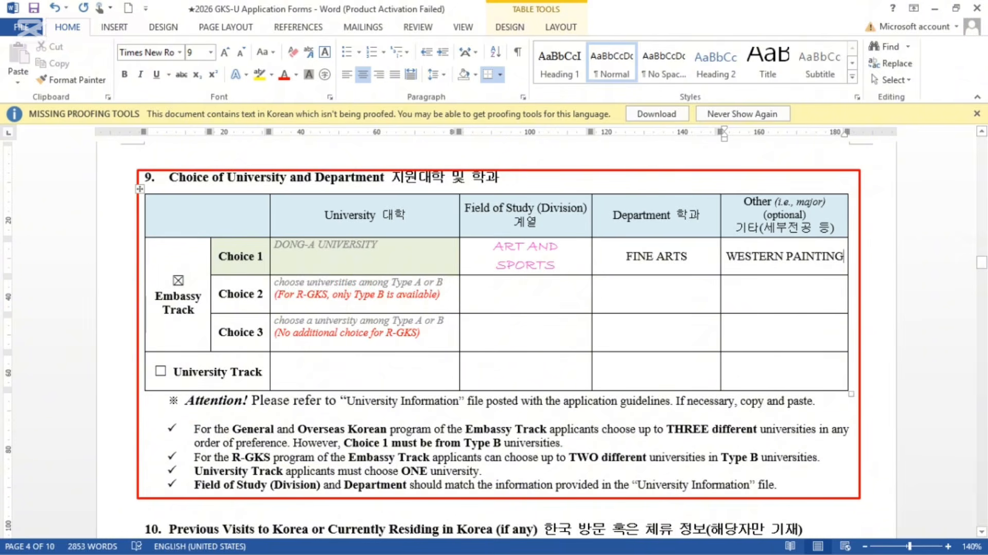
{"action": "left_click", "coordinate": [526, 293]}
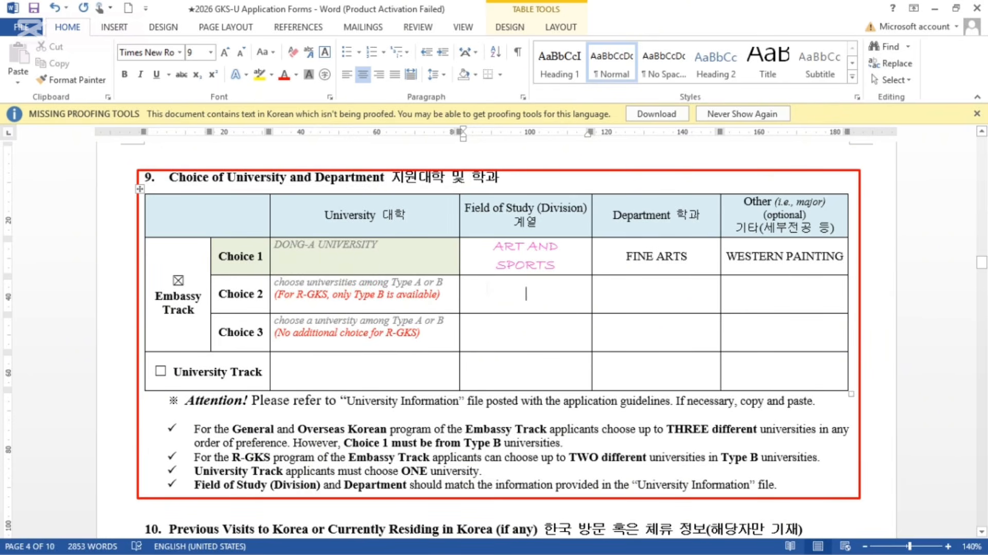
Step: Enter SNU for Choice 2 and DONGSEO UNIV for Choice 3 under Field of Study
{"action": "type", "text": "SNA"}
{"action": "key", "text": "BackSpace"}
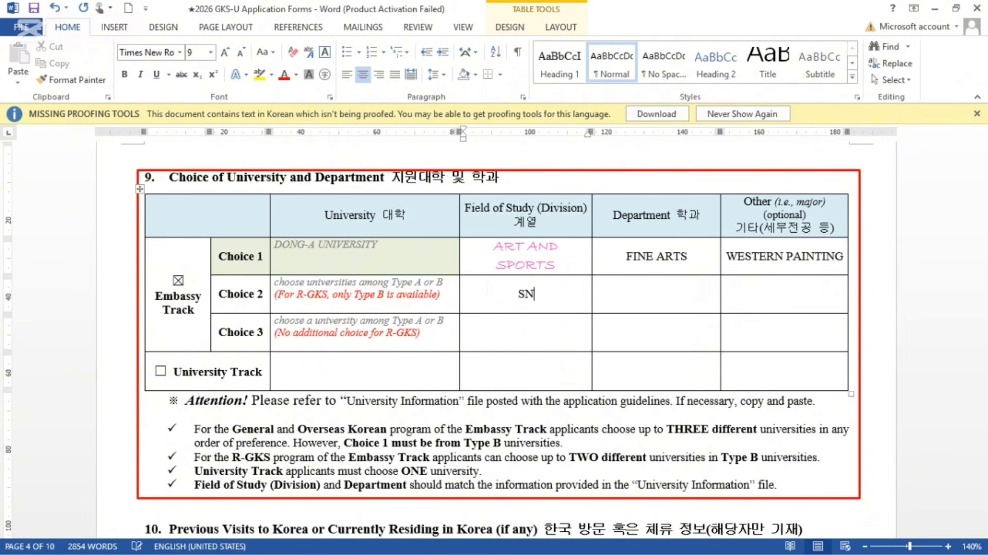
{"action": "type", "text": "U"}
{"action": "left_click", "coordinate": [656, 294]}
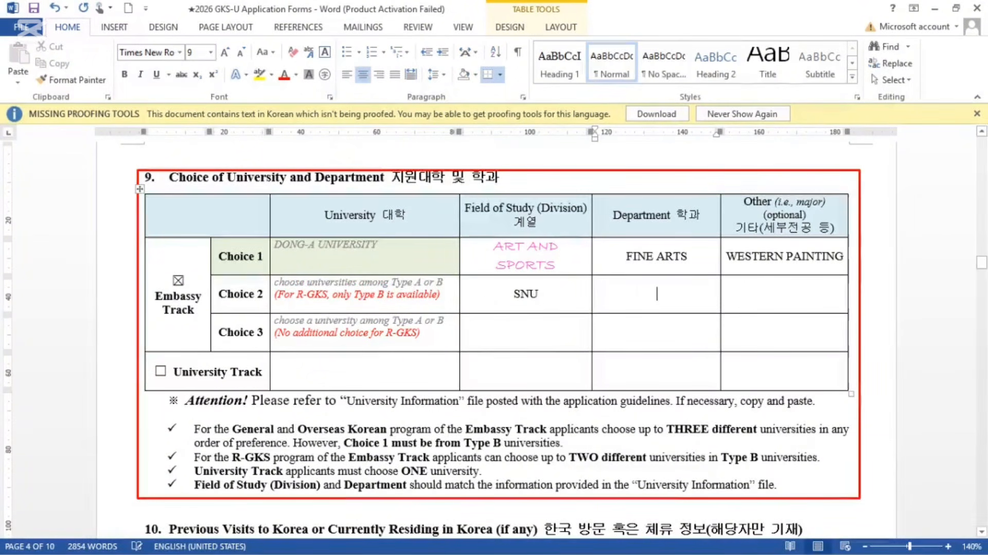
{"action": "left_click", "coordinate": [785, 294]}
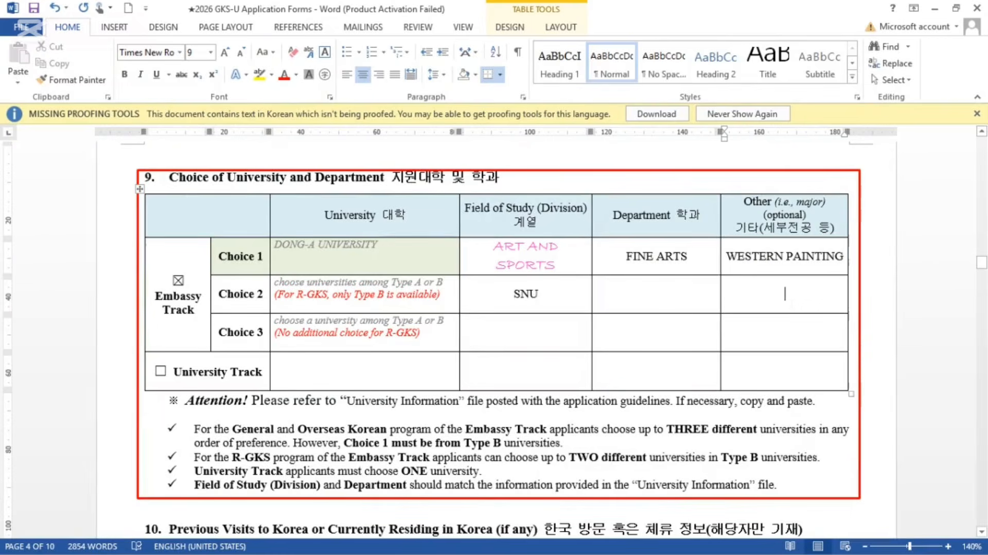
{"action": "left_click", "coordinate": [526, 332]}
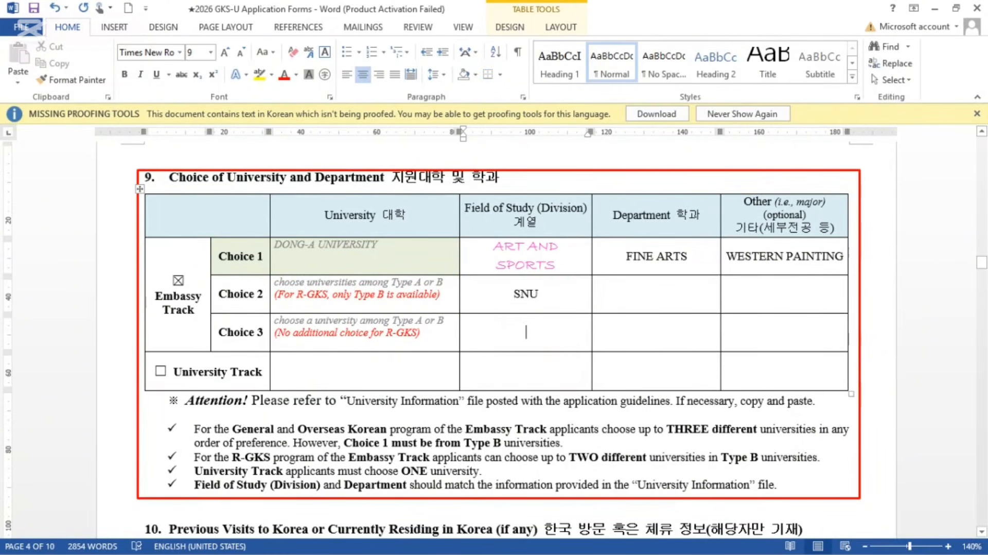
{"action": "type", "text": "DONG"}
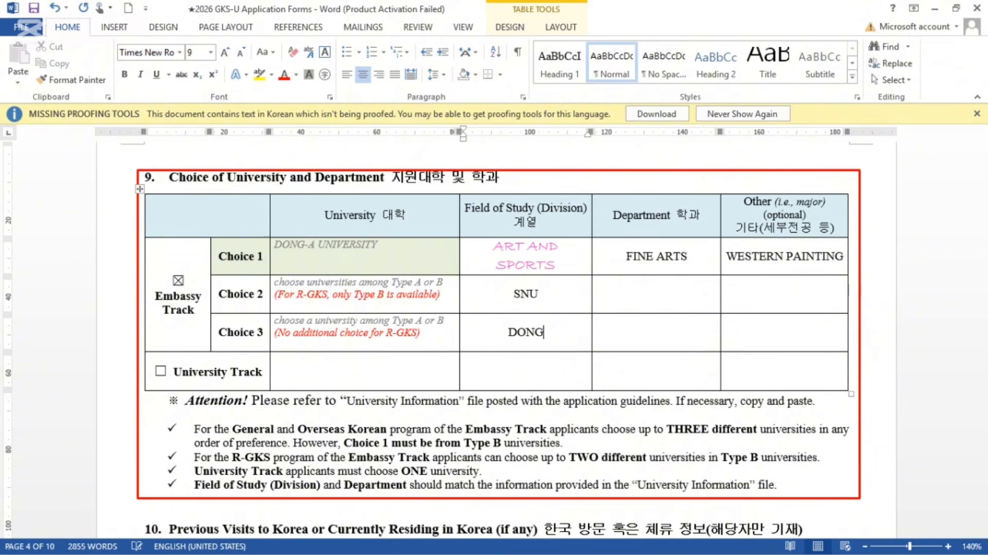
{"action": "type", "text": "SEON"}
{"action": "key", "text": "BackSpace"}
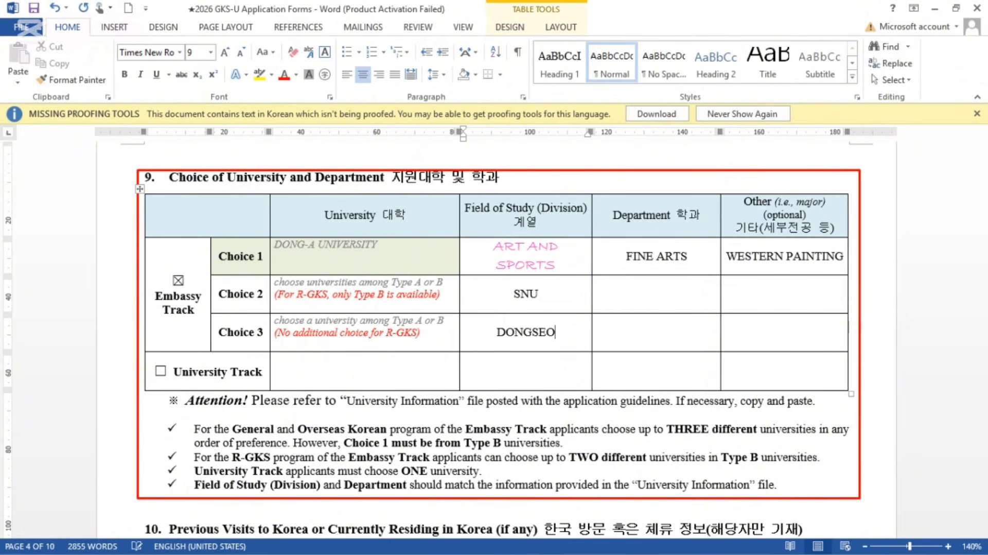
{"action": "type", "text": "UNIV"}
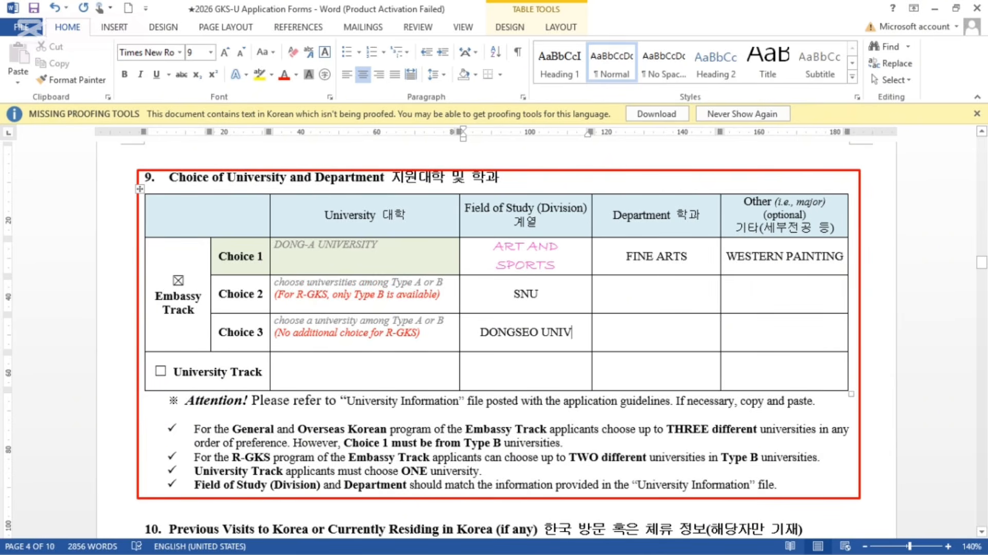
Step: Extend Choice 2 to SNU/ TYBE B and tick the University Track box
{"action": "left_click", "coordinate": [540, 294]}
{"action": "type", "text": "/ TY"}
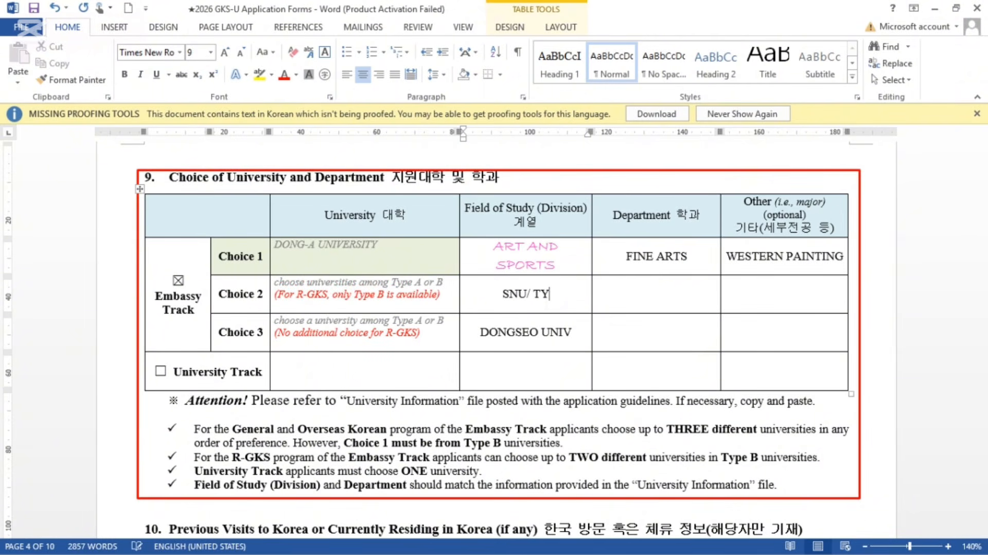
{"action": "type", "text": "BE B"}
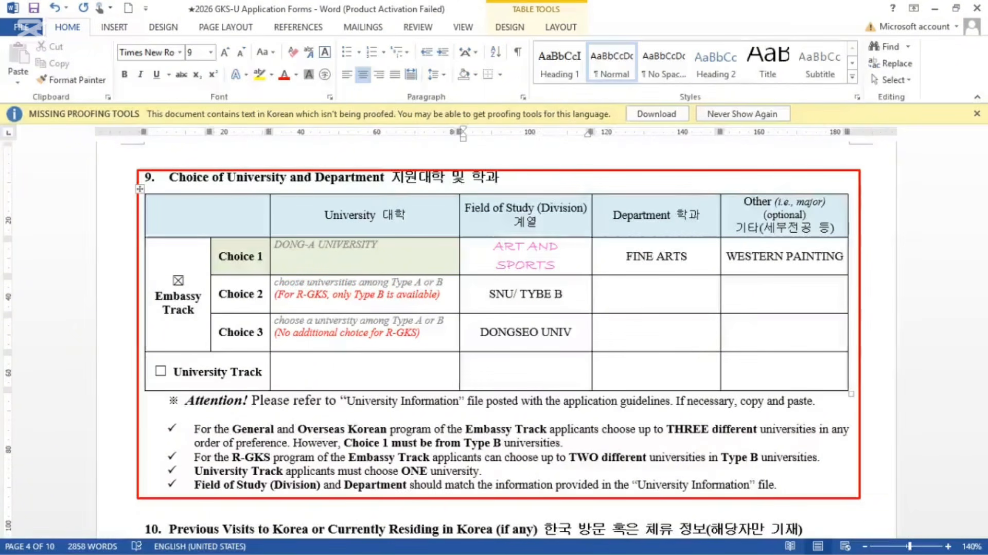
{"action": "scroll", "coordinate": [494, 334], "scroll_direction": "down", "scroll_amount": 3}
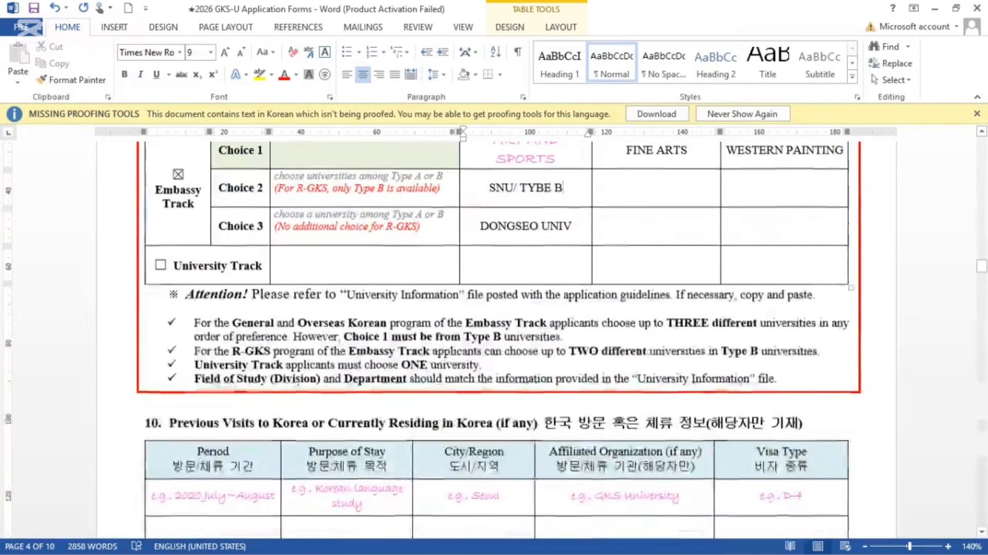
{"action": "left_click", "coordinate": [160, 265]}
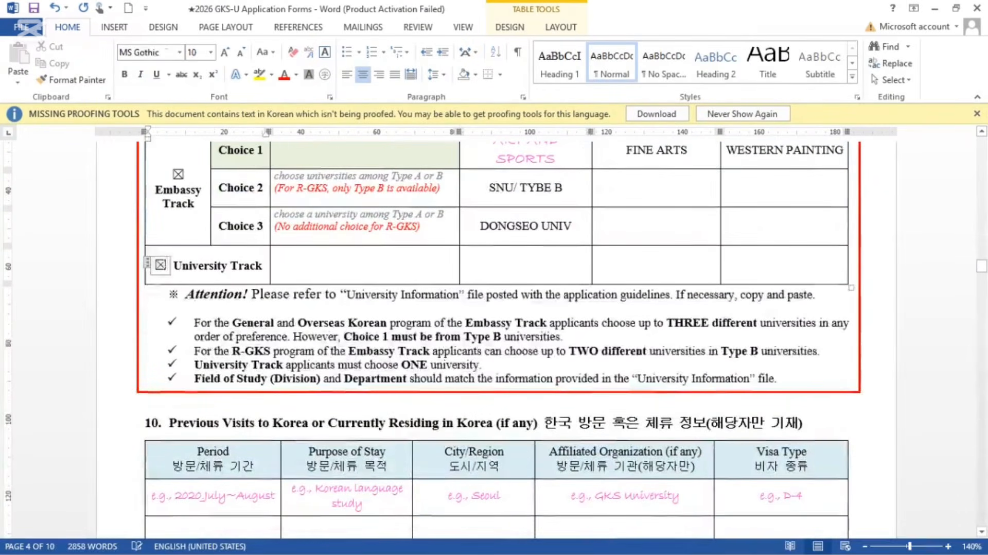
{"action": "left_click", "coordinate": [296, 266]}
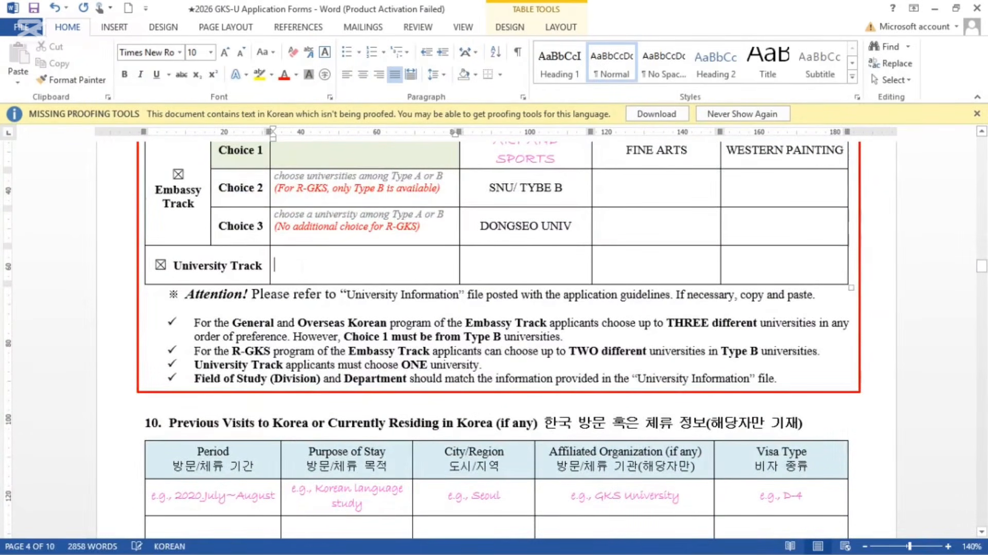
{"action": "scroll", "coordinate": [296, 265], "scroll_direction": "up", "scroll_amount": 3}
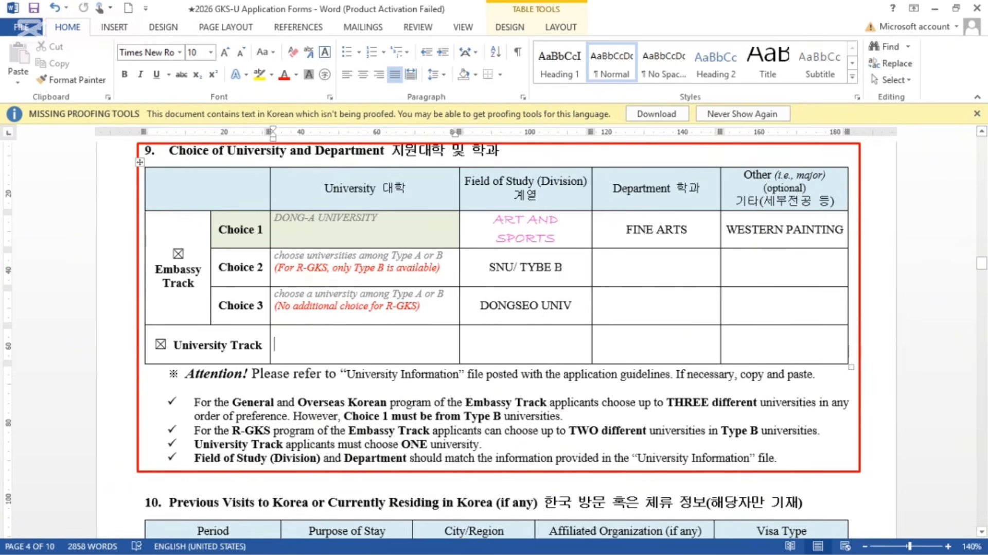
Step: Move SNU/ TYBE B into the Choice 2 University cell as plain text
{"action": "left_click_drag", "start_coordinate": [563, 267], "coordinate": [498, 270]}
{"action": "key", "text": "ctrl+c"}
{"action": "right_click", "coordinate": [498, 270]}
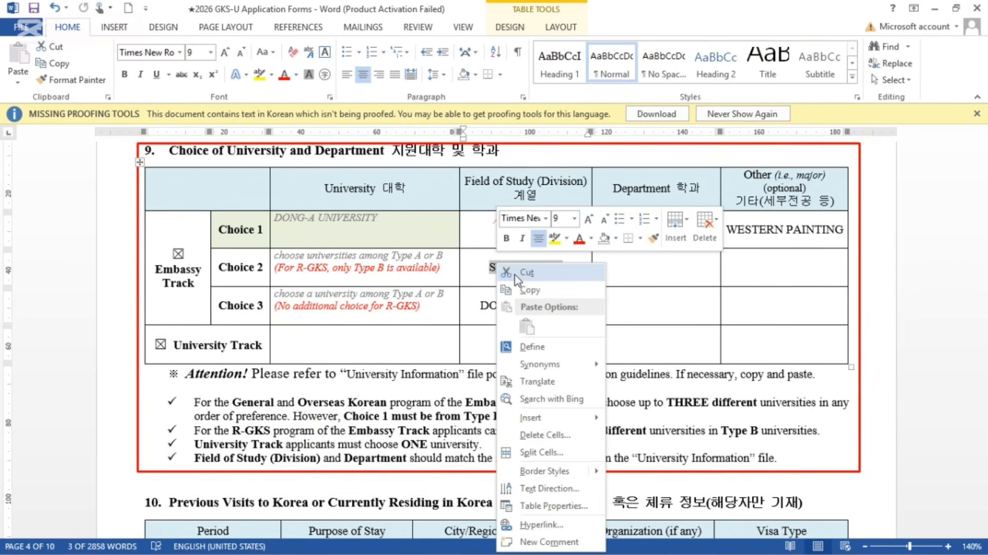
{"action": "left_click", "coordinate": [516, 277]}
{"action": "left_click_drag", "start_coordinate": [442, 268], "coordinate": [293, 256]}
{"action": "type", "text": "cho"}
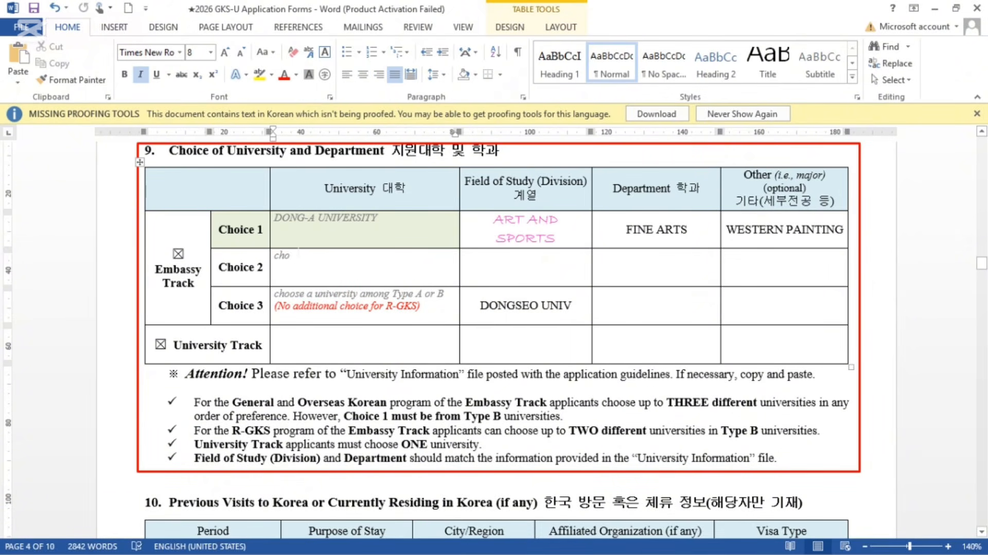
{"action": "key", "text": "BackSpace"}
{"action": "key", "text": "BackSpace"}
{"action": "key", "text": "BackSpace"}
{"action": "right_click", "coordinate": [308, 264]}
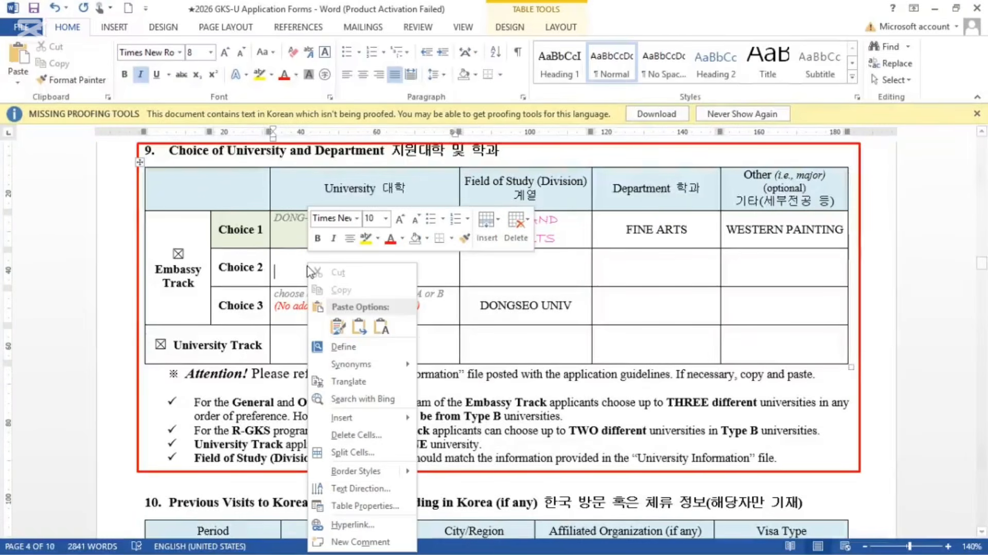
{"action": "left_click", "coordinate": [381, 326]}
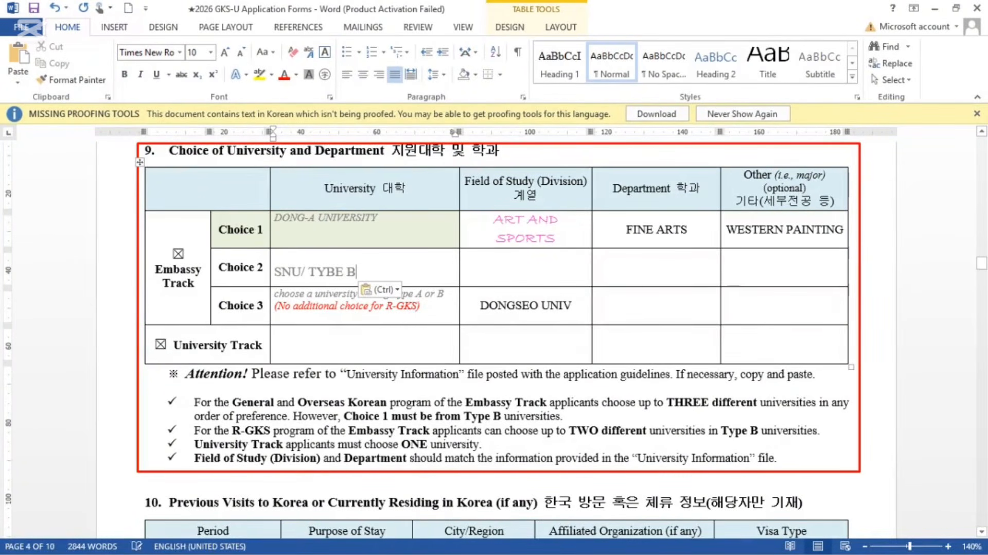
Step: Move DONGSEO UNIV into the Choice 3 University cell, pasted as text only
{"action": "left_click_drag", "start_coordinate": [573, 305], "coordinate": [482, 305]}
{"action": "right_click", "coordinate": [483, 309]}
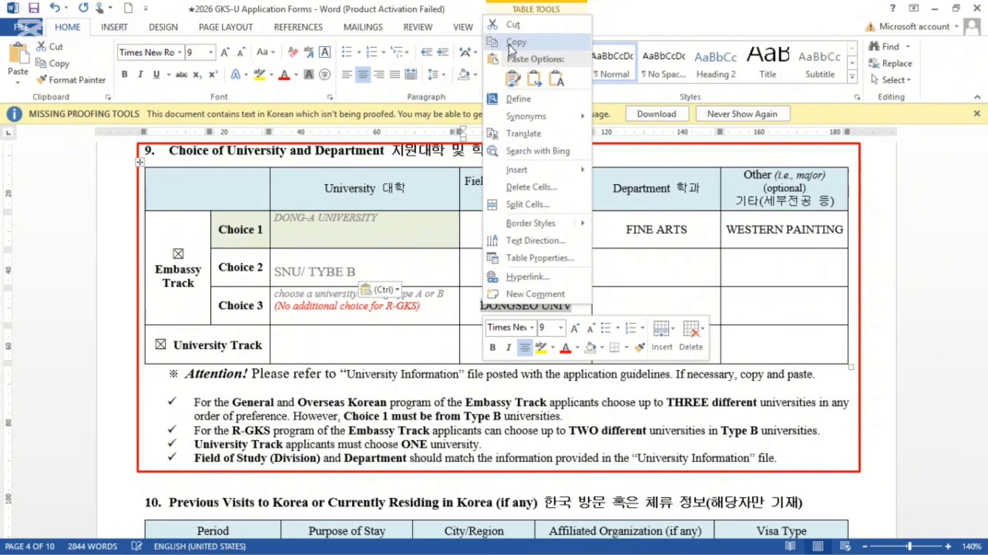
{"action": "left_click", "coordinate": [507, 23]}
{"action": "left_click_drag", "start_coordinate": [421, 305], "coordinate": [274, 293]}
{"action": "key", "text": "Delete"}
{"action": "right_click", "coordinate": [301, 301]}
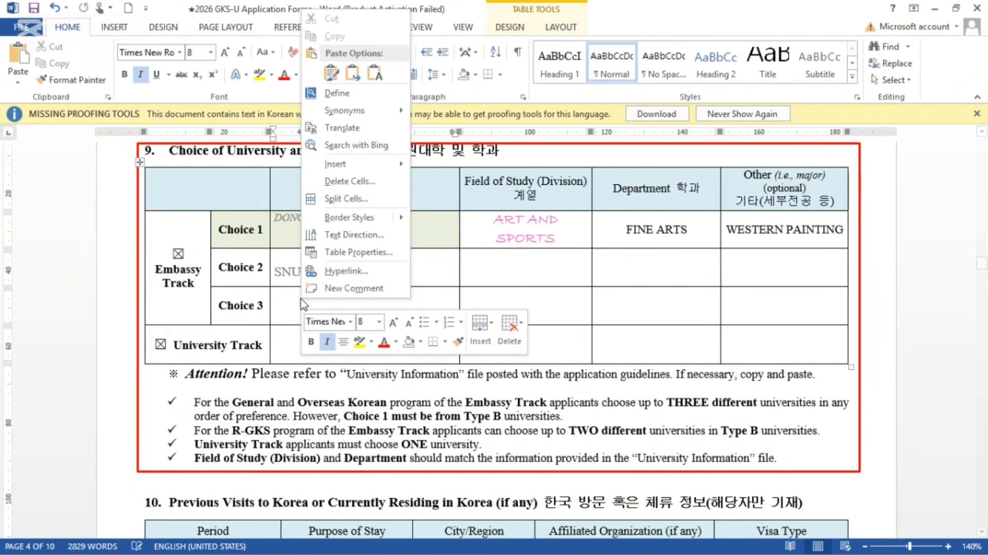
{"action": "left_click", "coordinate": [374, 75]}
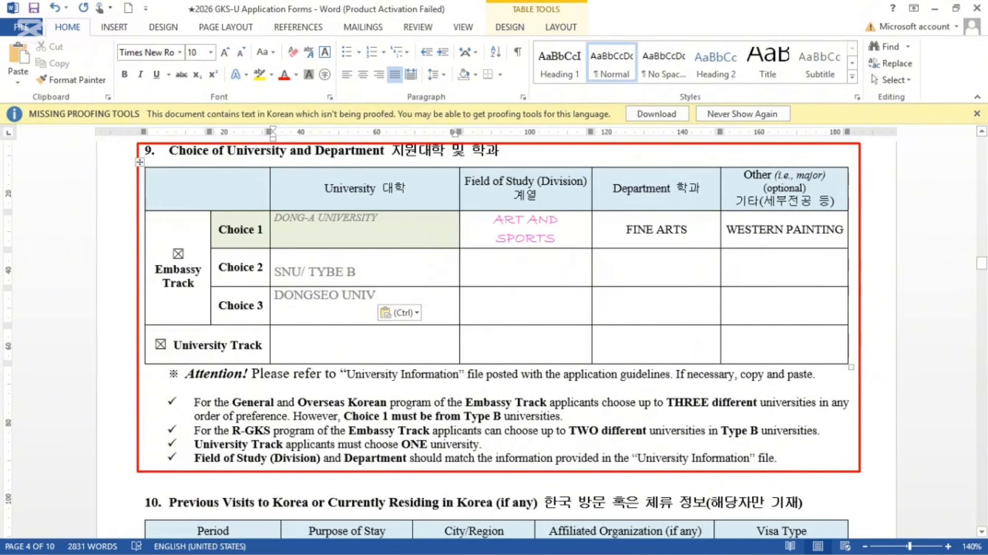
{"action": "left_click", "coordinate": [317, 345]}
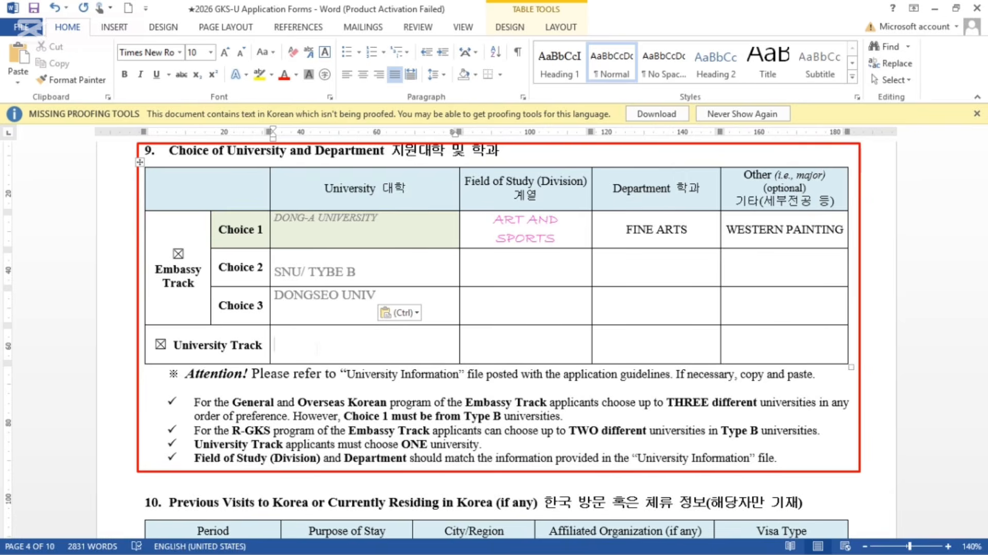
Step: Type DONGSEO UNIV in the University Track university cell and review the table
{"action": "type", "text": "DONG"}
{"action": "type", "text": "S"}
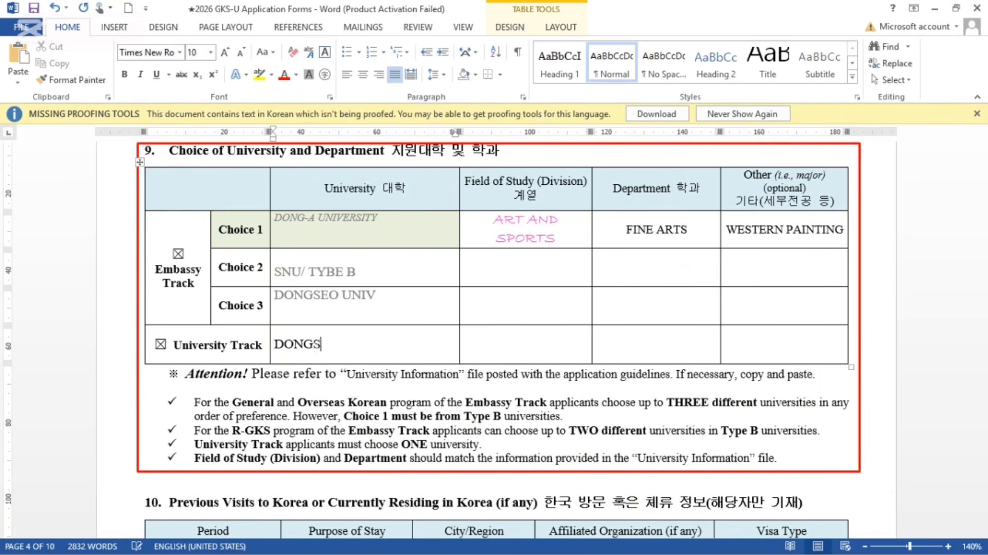
{"action": "type", "text": "EO UNIV"}
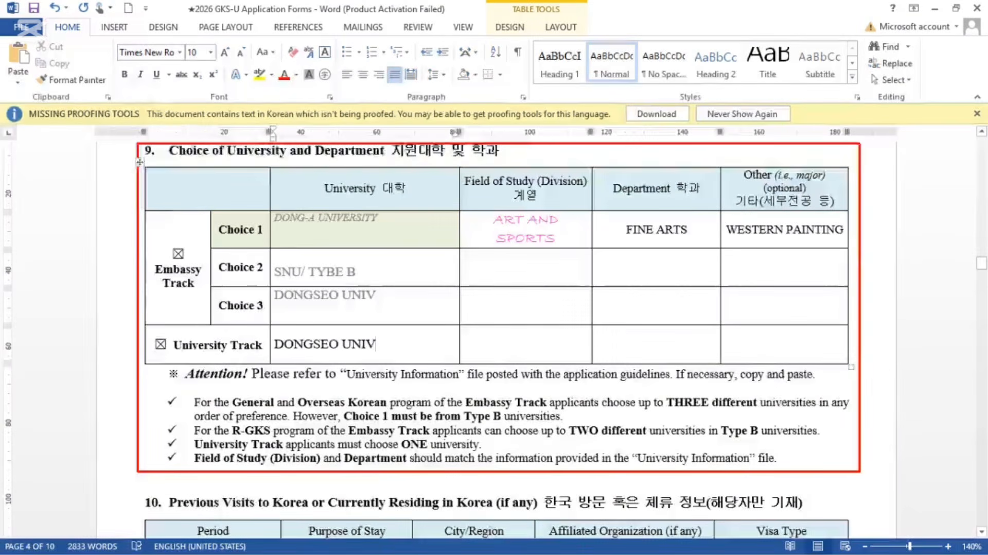
{"action": "scroll", "coordinate": [494, 340], "scroll_direction": "down", "scroll_amount": 3}
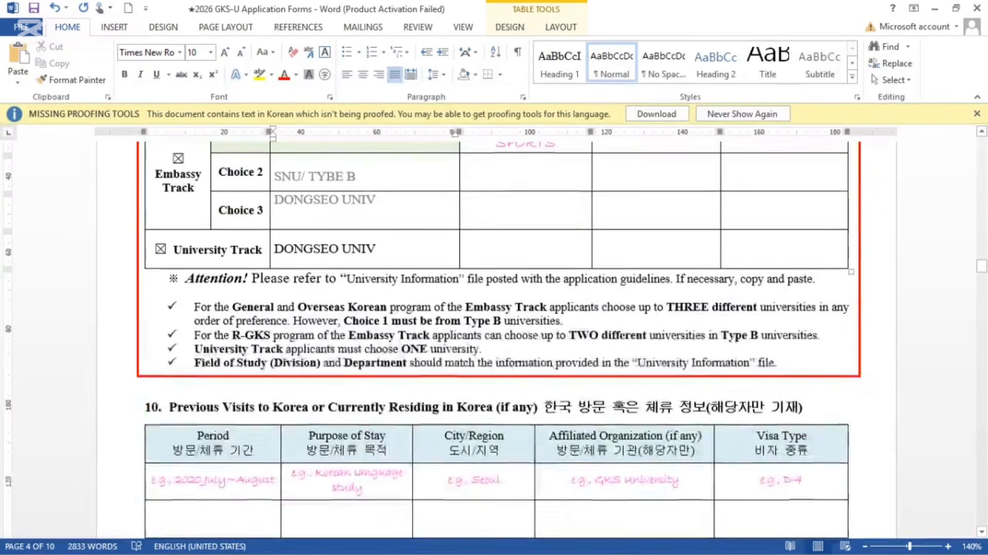
{"action": "scroll", "coordinate": [494, 339], "scroll_direction": "up", "scroll_amount": 1}
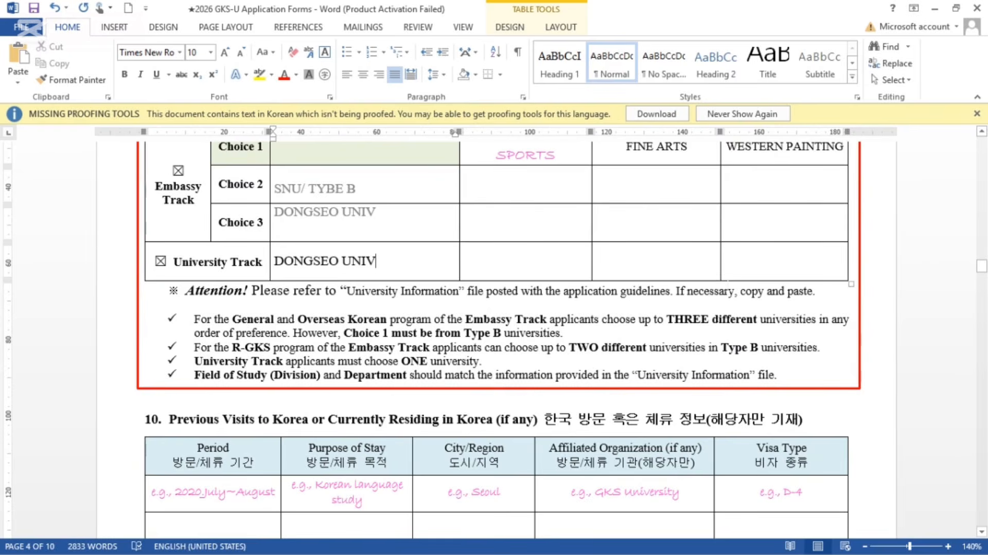
{"action": "scroll", "coordinate": [496, 340], "scroll_direction": "up", "scroll_amount": 5}
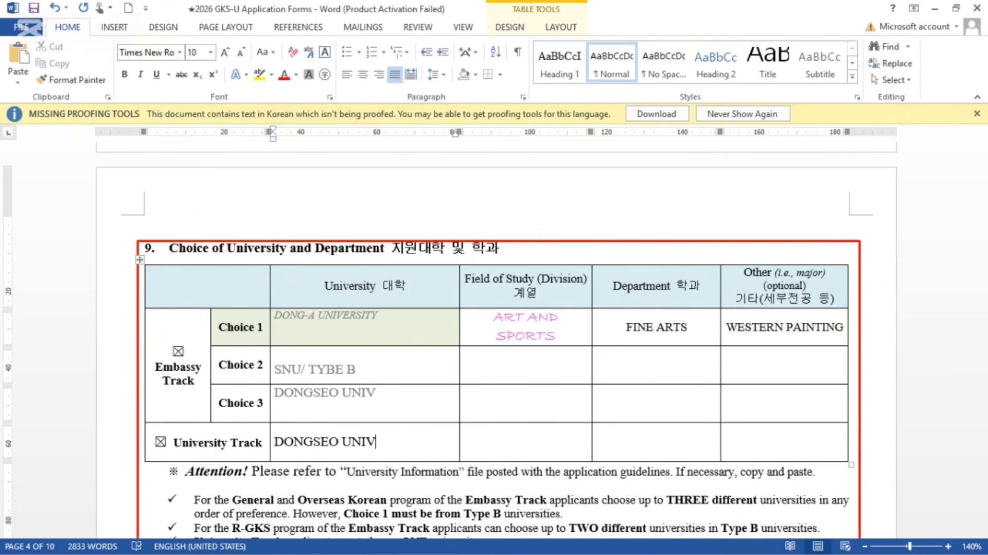
{"action": "scroll", "coordinate": [494, 339], "scroll_direction": "down", "scroll_amount": 5}
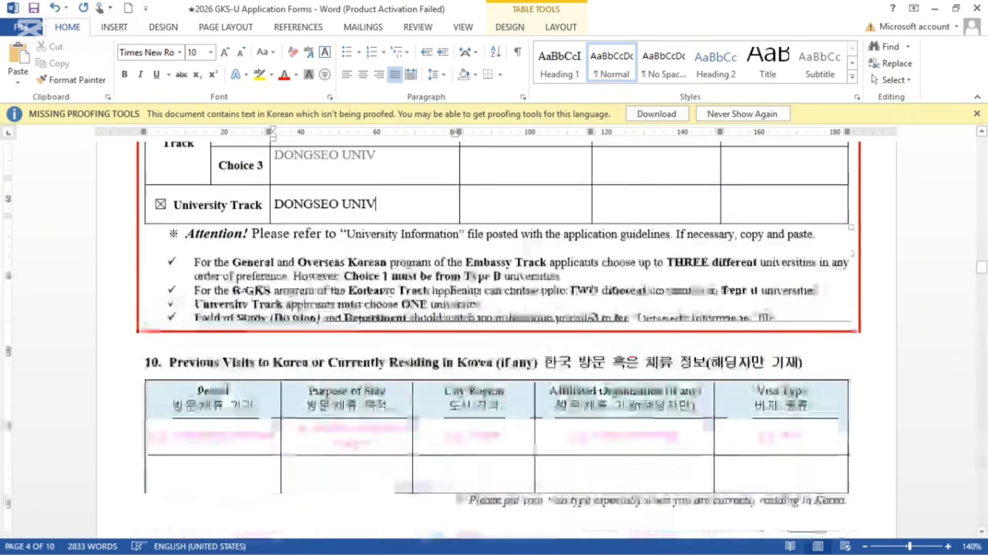
{"action": "scroll", "coordinate": [535, 236], "scroll_direction": "down", "scroll_amount": 3}
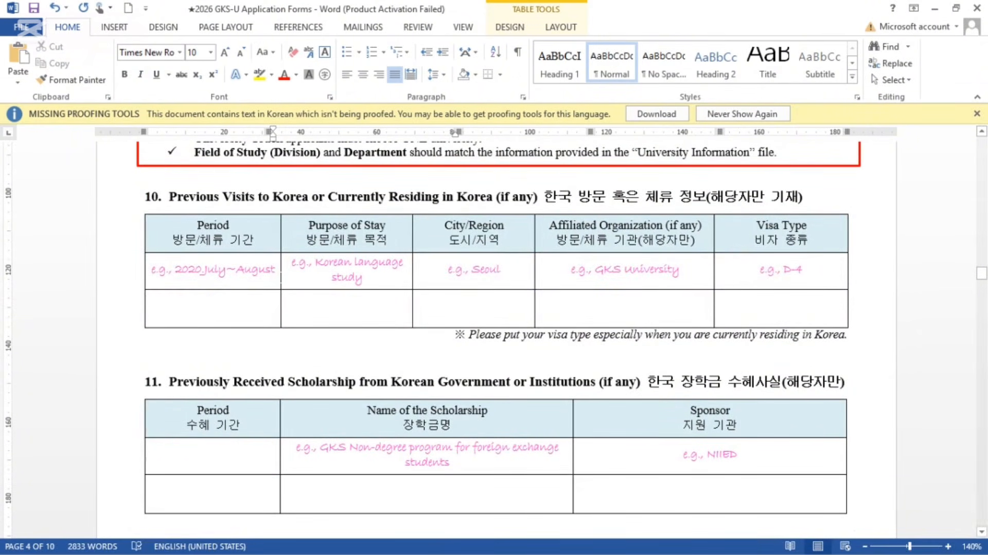
Step: Replace the Period, Purpose of Stay and City/Region examples with N/A
{"action": "left_click_drag", "start_coordinate": [278, 269], "coordinate": [152, 269]}
{"action": "key", "text": "Delete"}
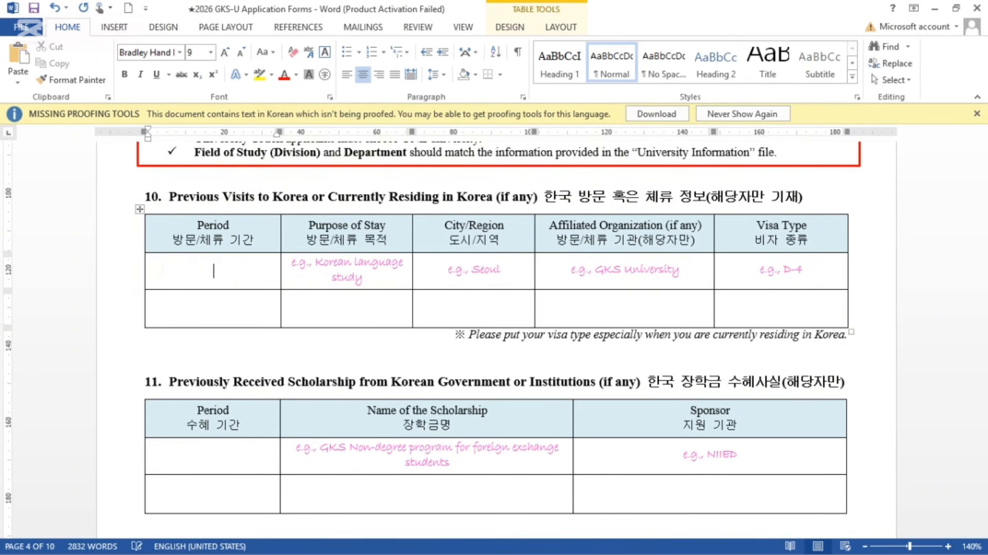
{"action": "type", "text": "N/A"}
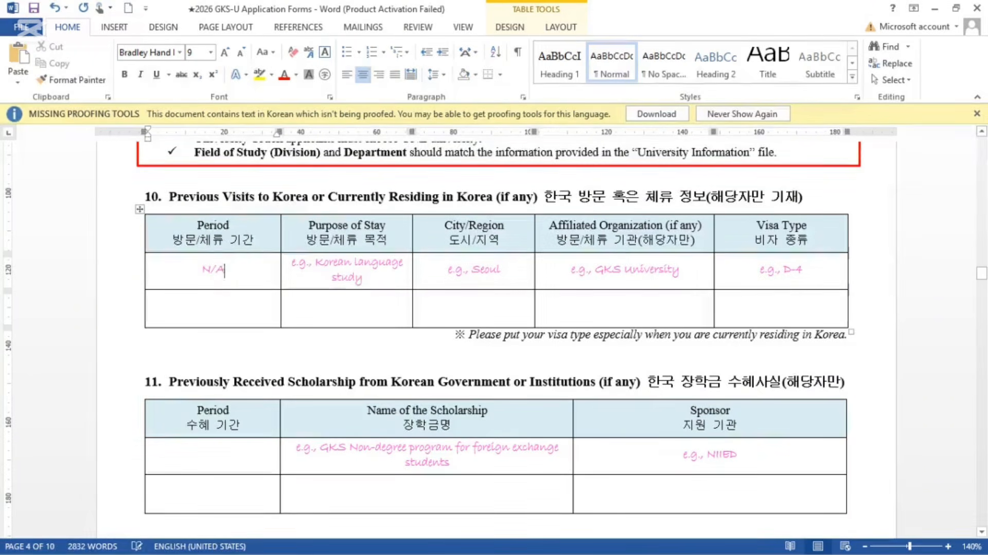
{"action": "left_click_drag", "start_coordinate": [406, 278], "coordinate": [293, 262]}
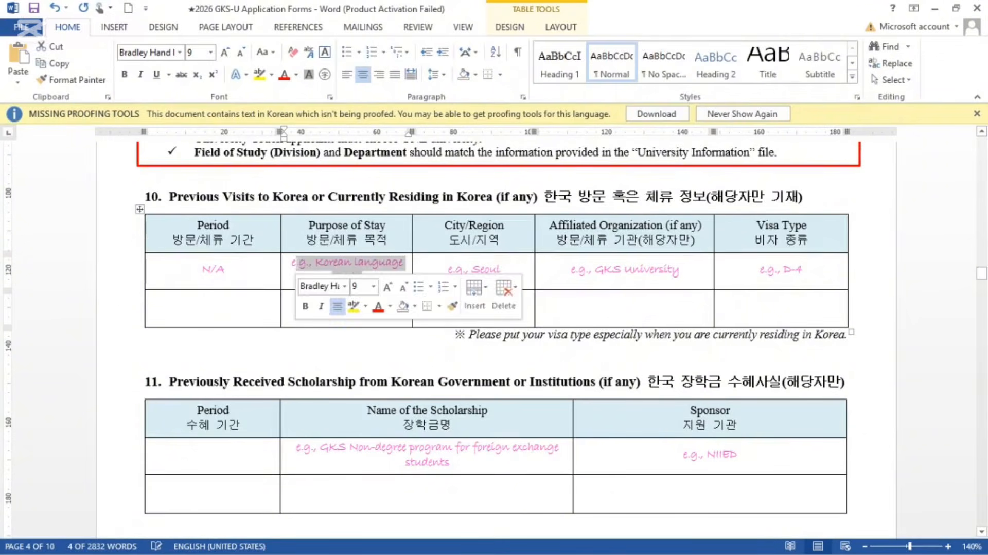
{"action": "key", "text": "Delete"}
{"action": "type", "text": "N/A"}
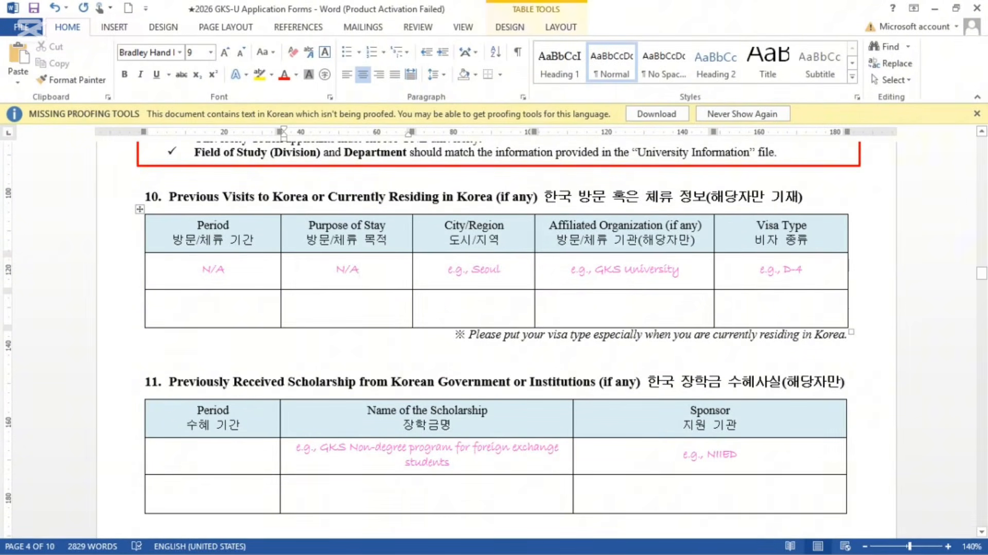
{"action": "left_click_drag", "start_coordinate": [502, 270], "coordinate": [446, 273]}
{"action": "key", "text": "Delete"}
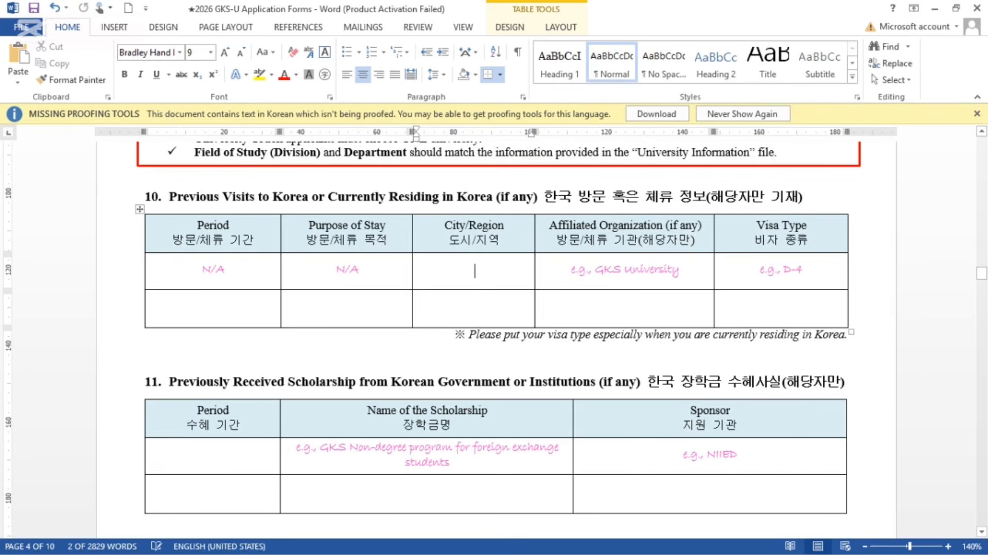
{"action": "type", "text": "N/A"}
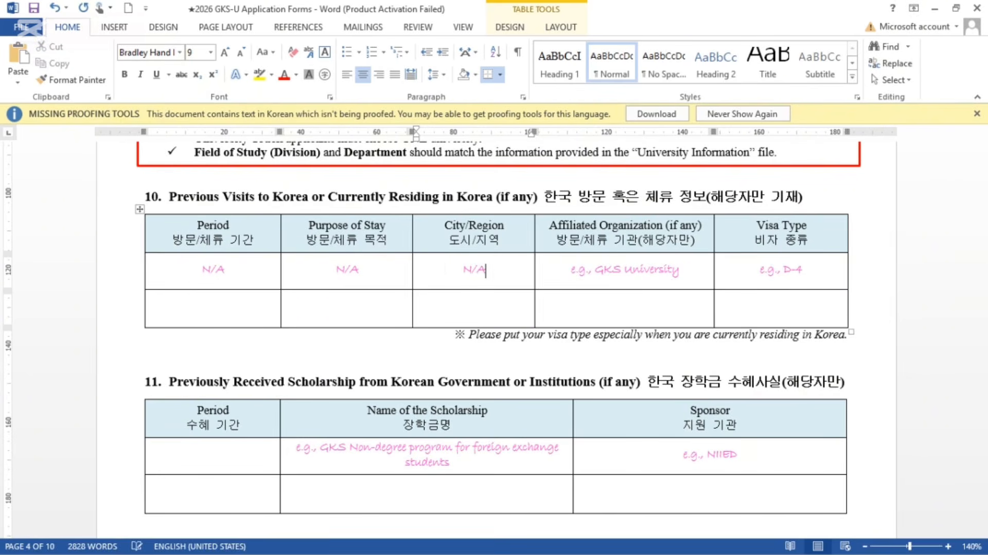
Step: Replace the Affiliated Organization and Visa Type examples with N/A
{"action": "left_click_drag", "start_coordinate": [680, 269], "coordinate": [570, 269]}
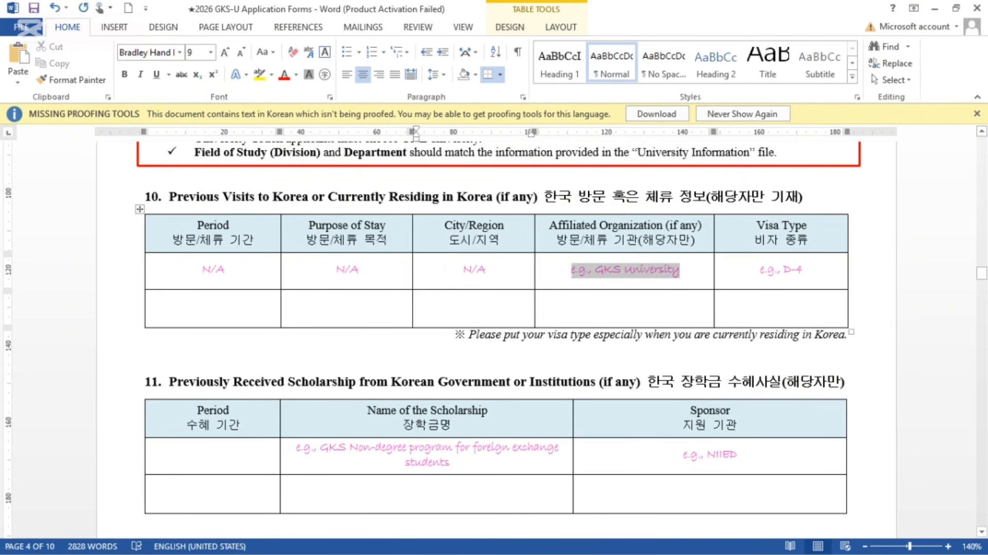
{"action": "key", "text": "Delete"}
{"action": "type", "text": "N/A"}
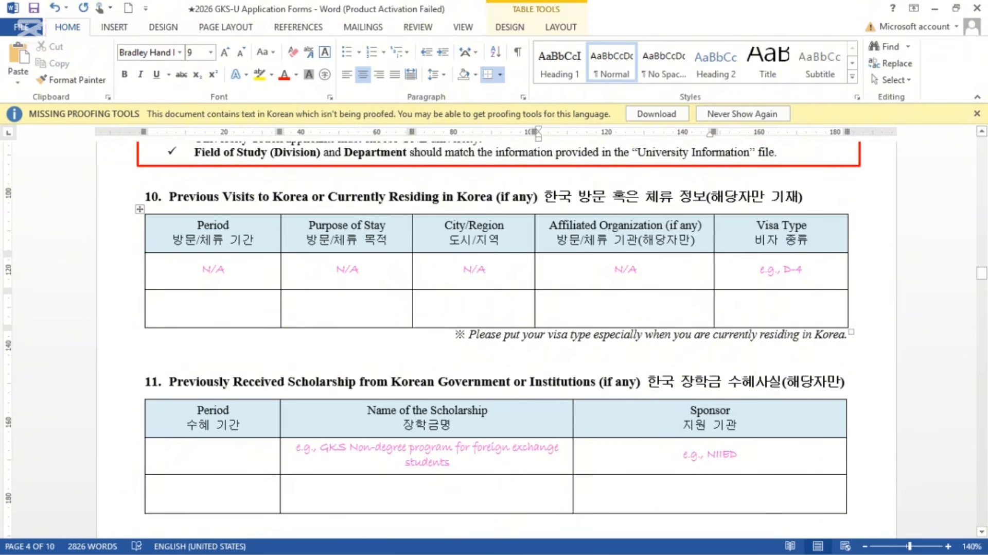
{"action": "left_click", "coordinate": [803, 270]}
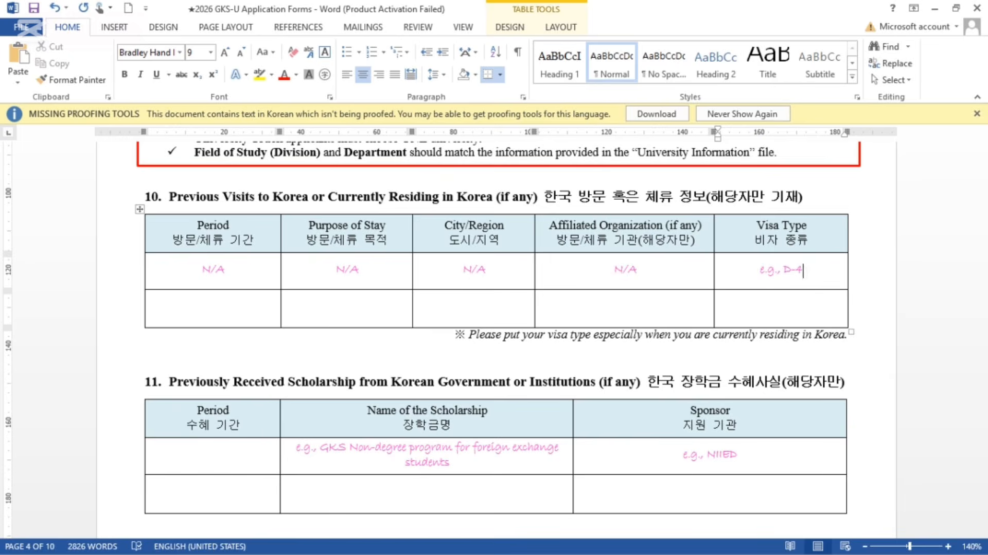
{"action": "key", "text": "shift+Home"}
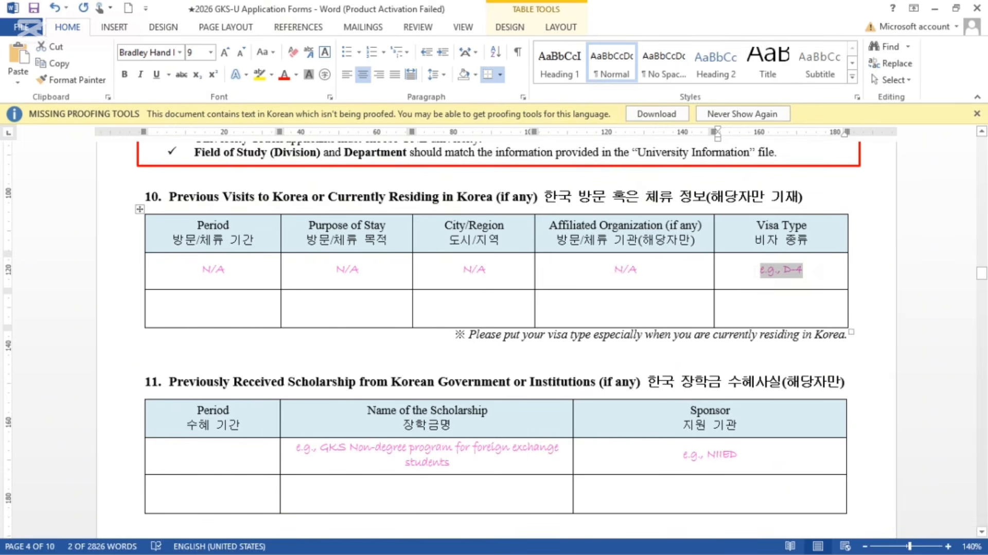
{"action": "key", "text": "BackSpace"}
{"action": "type", "text": "N/A"}
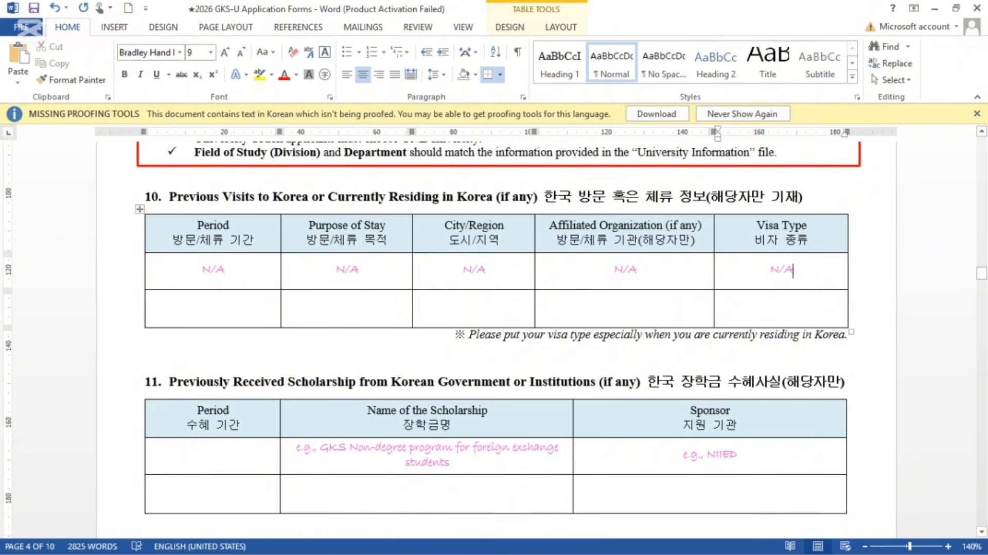
{"action": "scroll", "coordinate": [494, 335], "scroll_direction": "down", "scroll_amount": 3}
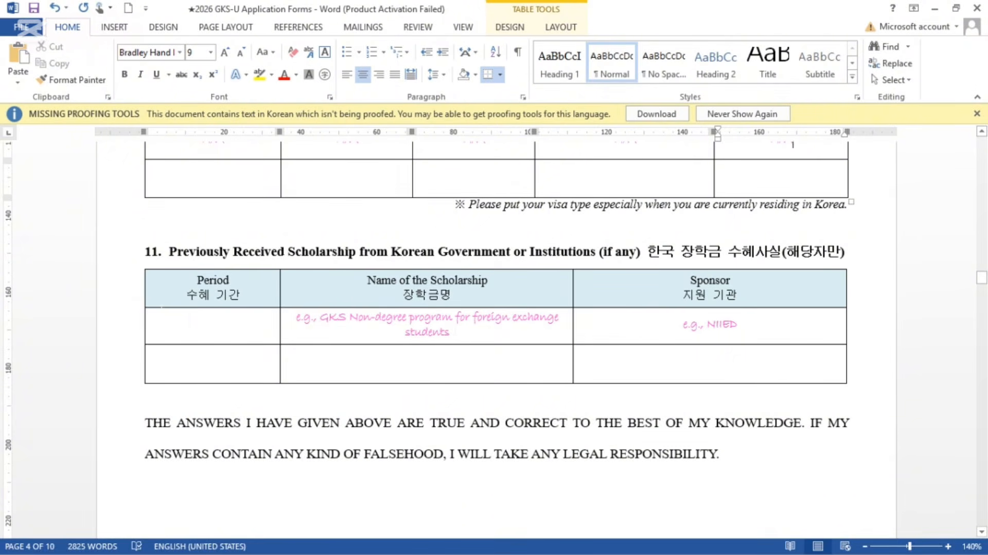
Step: Enter N/A in the scholarship Period, Name of the Scholarship and Sponsor cells
{"action": "left_click", "coordinate": [214, 325]}
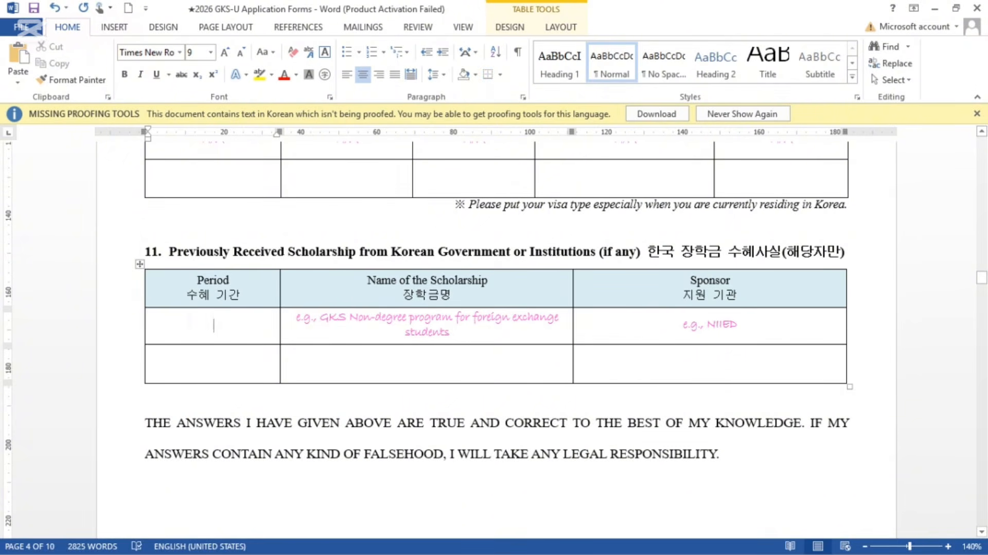
{"action": "type", "text": "N/A"}
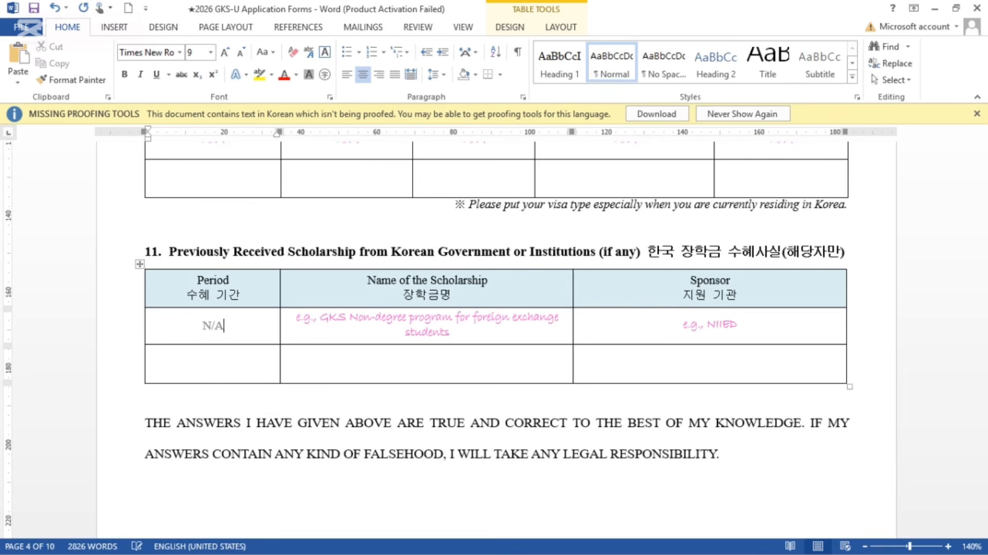
{"action": "left_click_drag", "start_coordinate": [452, 332], "coordinate": [296, 317]}
{"action": "key", "text": "Delete"}
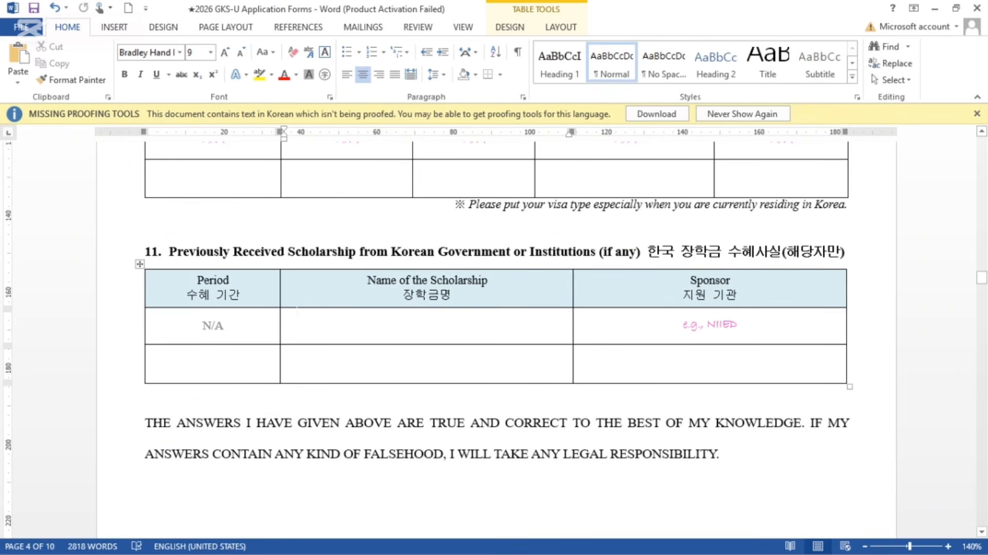
{"action": "type", "text": "N/A"}
{"action": "left_click_drag", "start_coordinate": [741, 325], "coordinate": [682, 325]}
{"action": "key", "text": "Delete"}
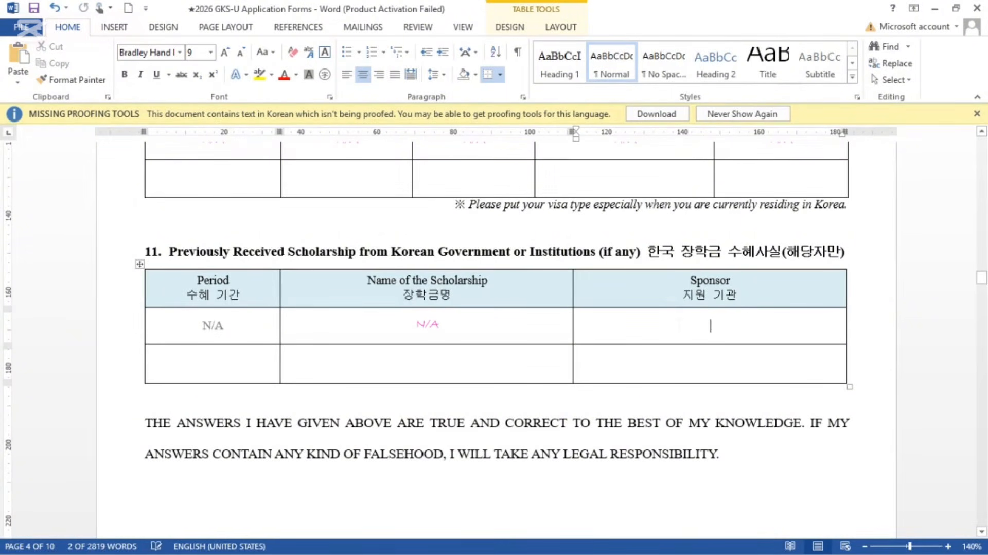
{"action": "type", "text": "N/A"}
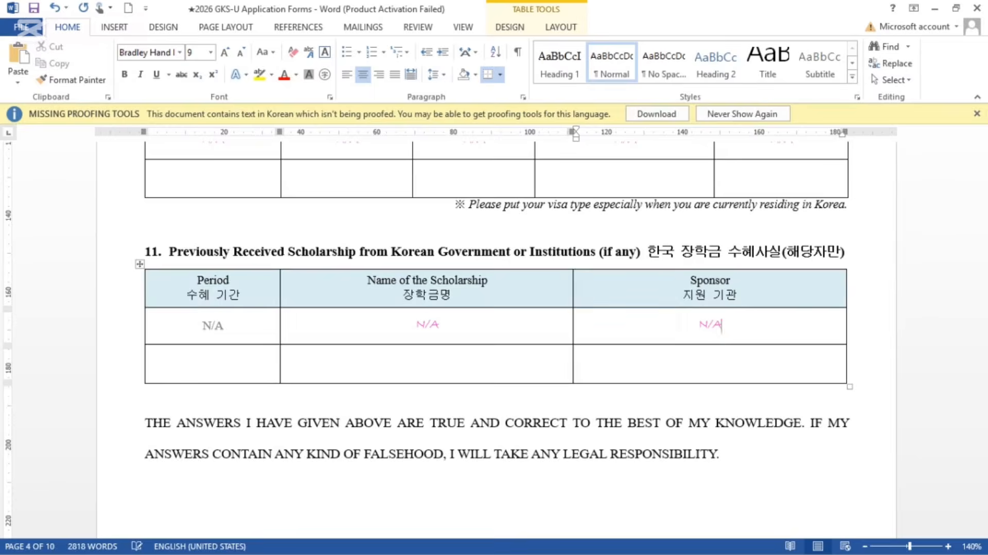
{"action": "scroll", "coordinate": [494, 334], "scroll_direction": "down", "scroll_amount": 3}
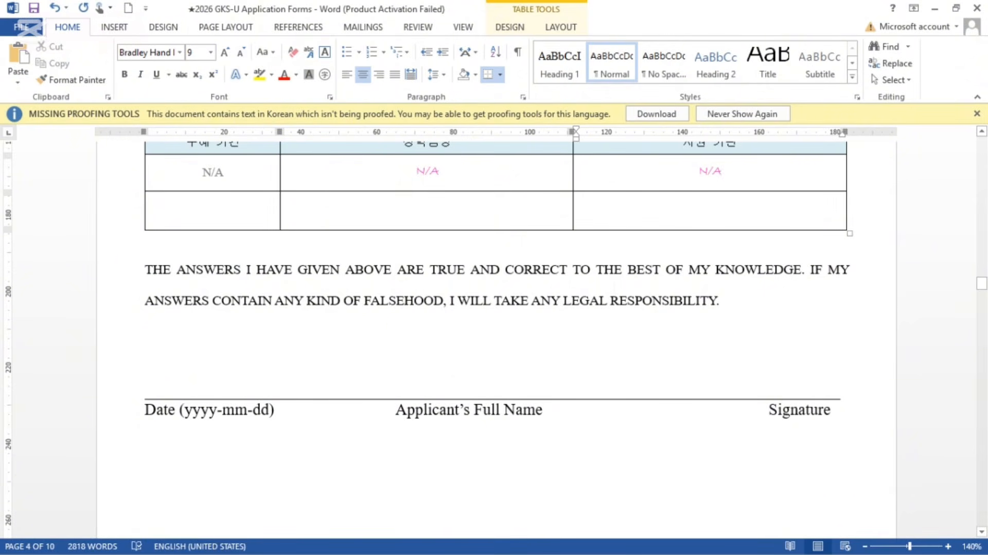
Step: Type the date 2025/09/14 and the applicant's full name on the declaration line
{"action": "left_click", "coordinate": [146, 362]}
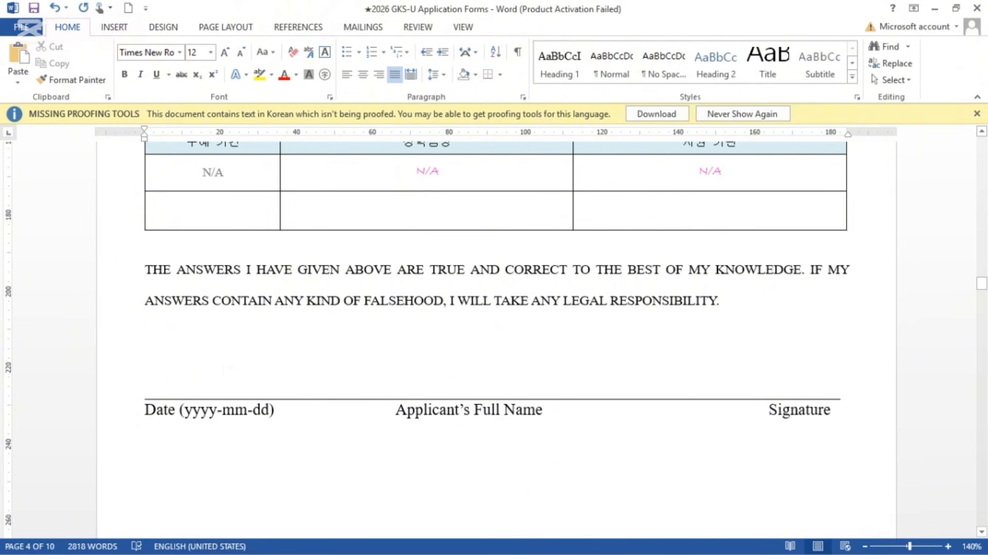
{"action": "left_click", "coordinate": [197, 393]}
{"action": "left_click", "coordinate": [152, 392]}
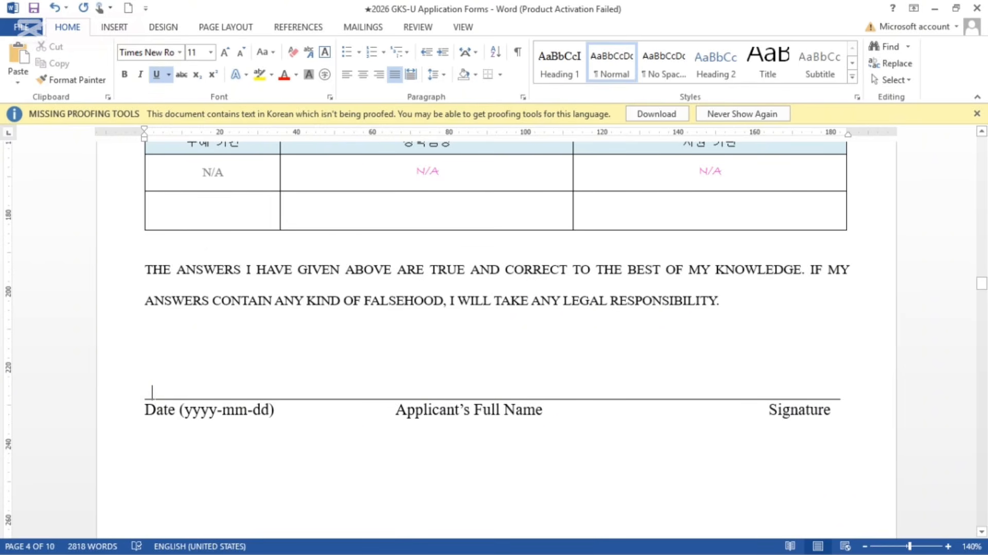
{"action": "type", "text": "2025/"}
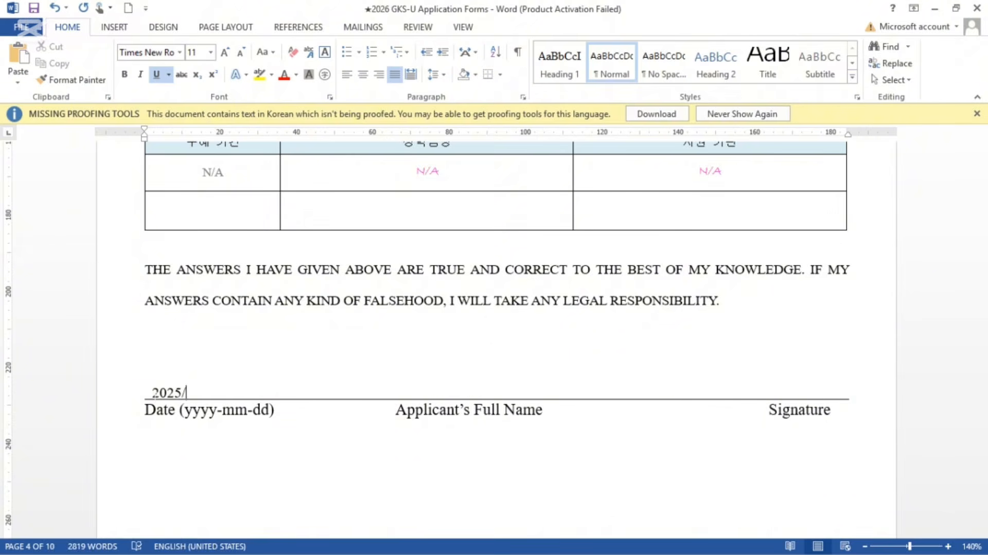
{"action": "type", "text": "09/14 "}
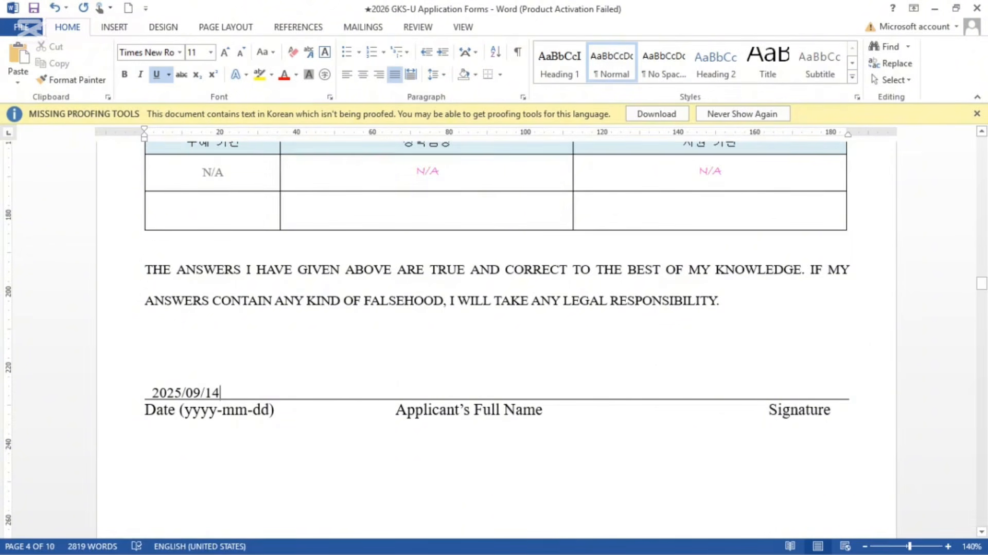
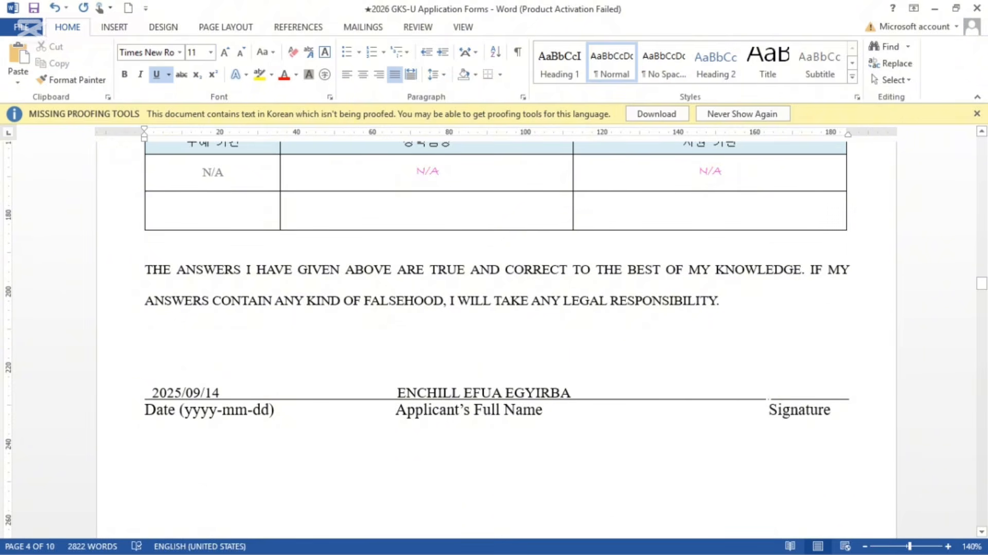
{"action": "left_click", "coordinate": [770, 392]}
Step: Scroll past the signature line to the FORM 2. PERSONAL STATEMENT heading
{"action": "scroll", "coordinate": [495, 340], "scroll_direction": "down", "scroll_amount": 4}
{"action": "scroll", "coordinate": [532, 436], "scroll_direction": "down", "scroll_amount": 4}
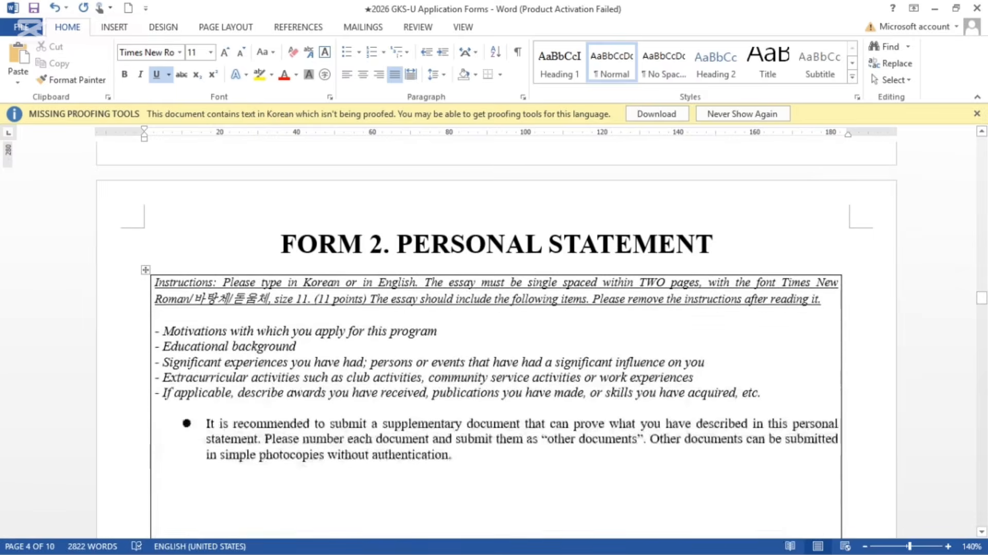
{"action": "scroll", "coordinate": [532, 436], "scroll_direction": "up", "scroll_amount": 5}
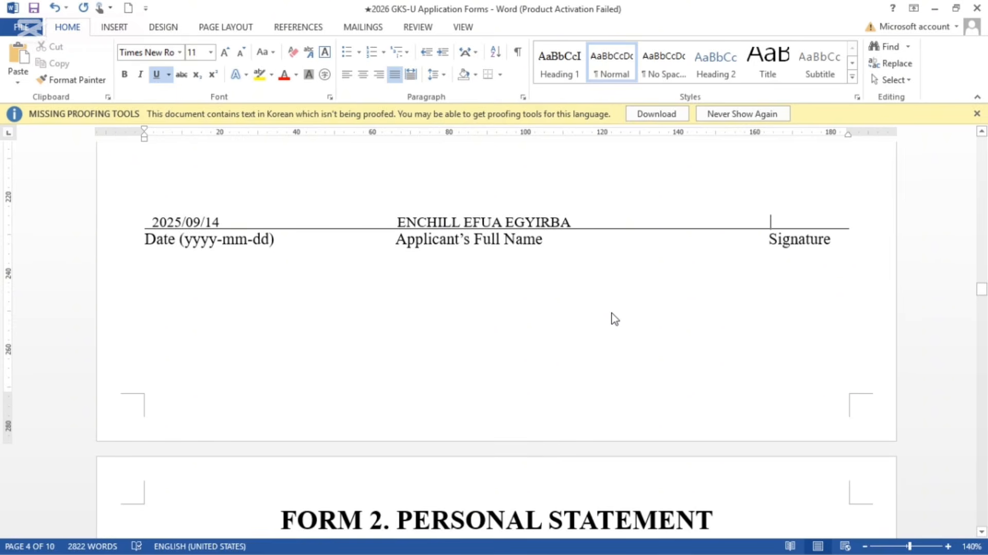
{"action": "scroll", "coordinate": [612, 317], "scroll_direction": "up", "scroll_amount": 3}
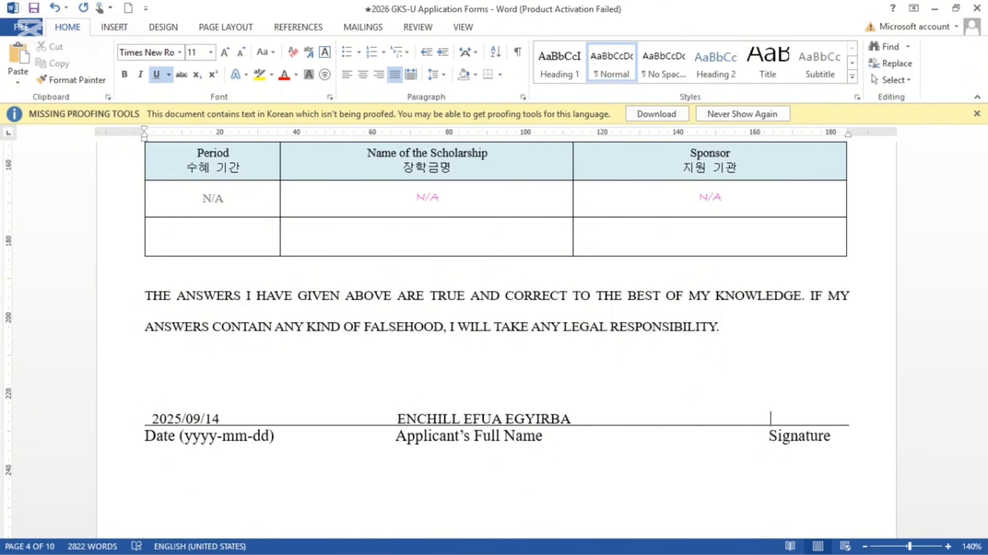
{"action": "scroll", "coordinate": [612, 316], "scroll_direction": "down", "scroll_amount": 5}
{"action": "scroll", "coordinate": [613, 317], "scroll_direction": "down", "scroll_amount": 5}
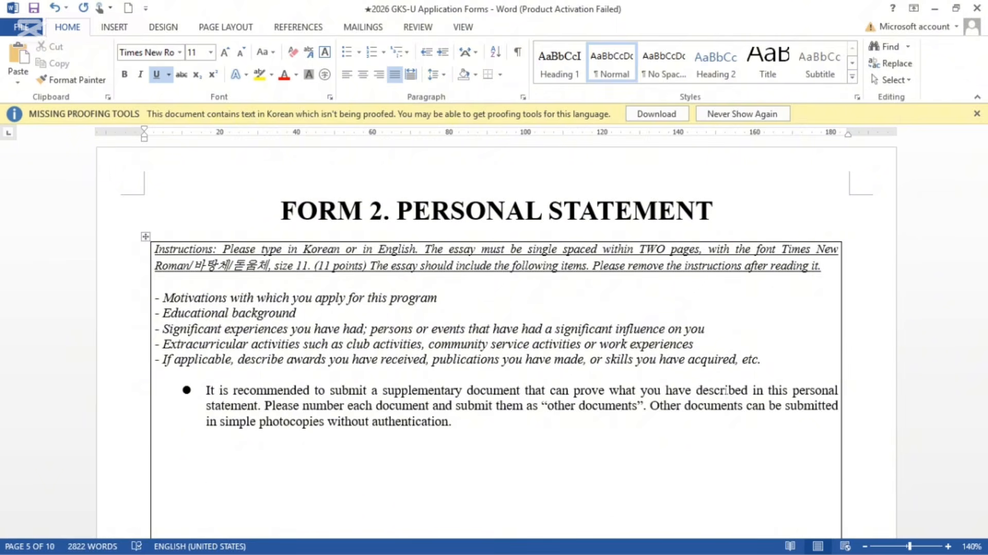
Step: Delete the essay item list, bullet and Instructions paragraph from the Form 2 box
{"action": "left_click_drag", "start_coordinate": [453, 421], "coordinate": [224, 300]}
{"action": "key", "text": "BackSpace"}
{"action": "key", "text": "BackSpace"}
{"action": "key", "text": "BackSpace"}
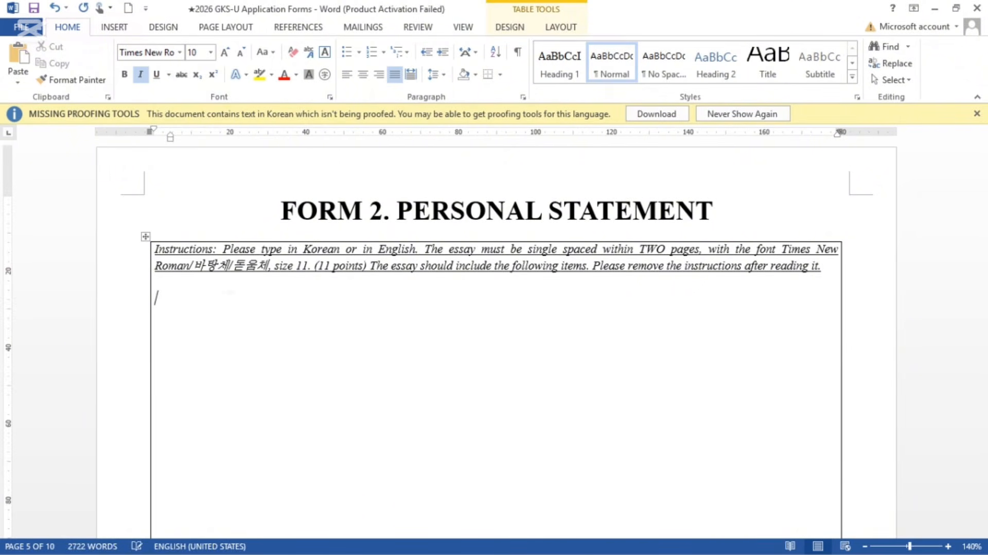
{"action": "left_click_drag", "start_coordinate": [825, 269], "coordinate": [179, 249]}
{"action": "key", "text": "BackSpace"}
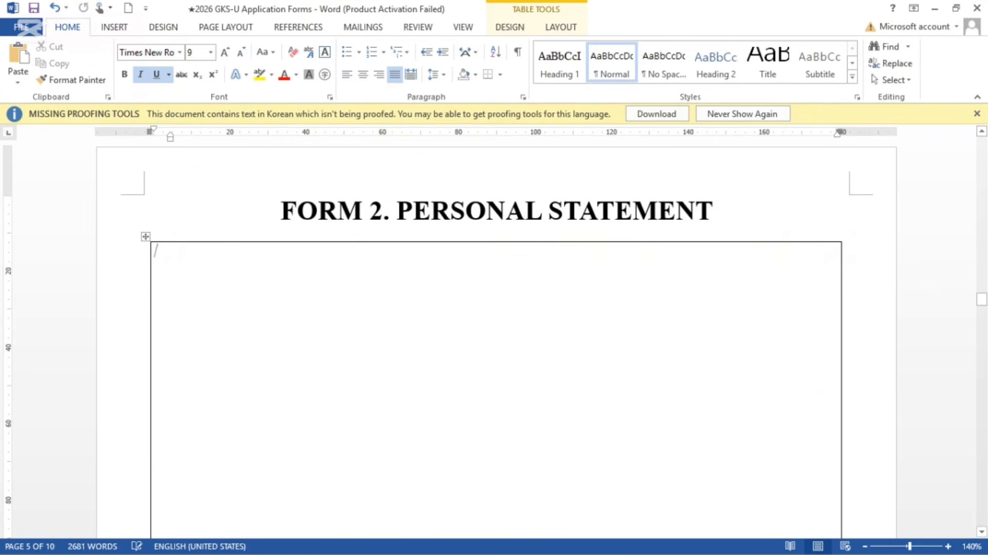
Step: Turn off underline and italic, then erase the test typing so the box is empty
{"action": "left_click", "coordinate": [156, 73]}
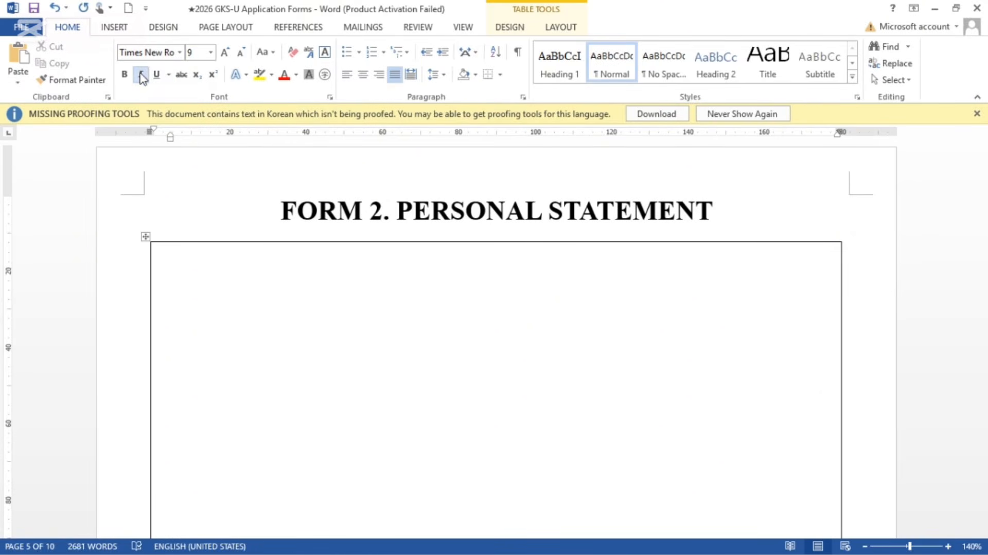
{"action": "left_click", "coordinate": [141, 74]}
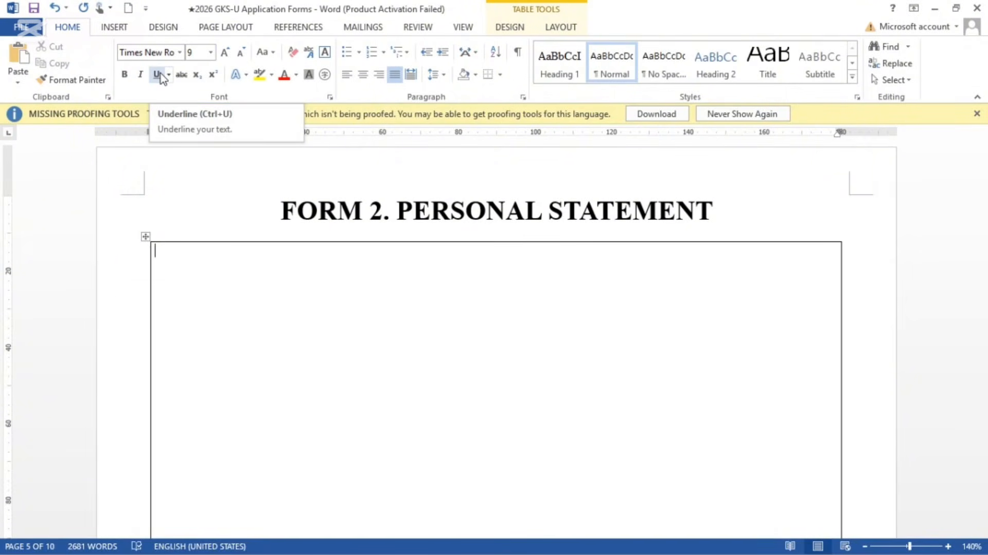
{"action": "type", "text": "HBDEWFKWEFEL.JKE;"}
{"action": "key", "text": "BackSpace"}
{"action": "key", "text": "BackSpace"}
{"action": "key", "text": "BackSpace"}
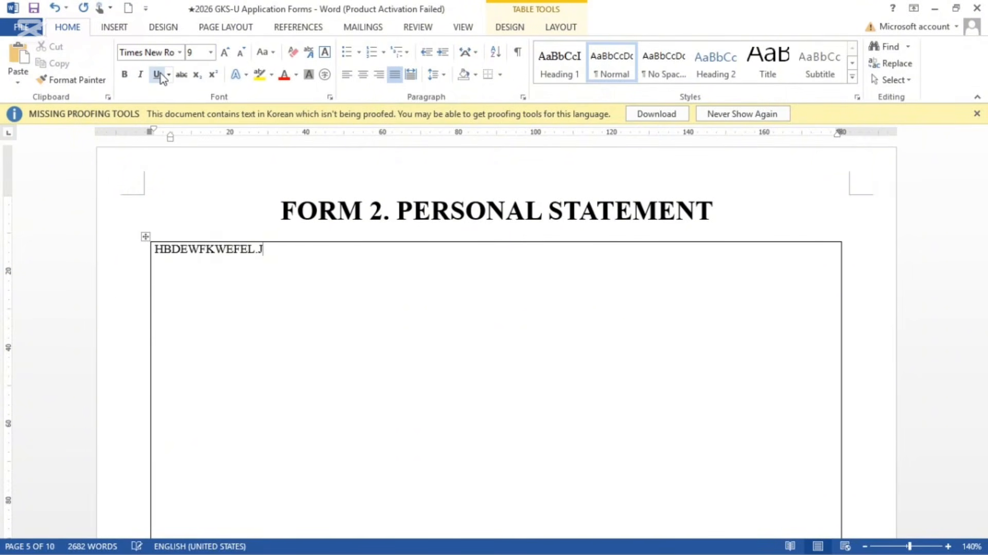
{"action": "key", "text": "BackSpace"}
{"action": "key", "text": "BackSpace"}
{"action": "key", "text": "BackSpace"}
{"action": "key", "text": "BackSpace"}
{"action": "key", "text": "BackSpace"}
{"action": "key", "text": "BackSpace"}
{"action": "key", "text": "BackSpace"}
{"action": "key", "text": "BackSpace"}
{"action": "key", "text": "BackSpace"}
{"action": "key", "text": "BackSpace"}
{"action": "key", "text": "BackSpace"}
{"action": "key", "text": "BackSpace"}
{"action": "key", "text": "BackSpace"}
{"action": "key", "text": "BackSpace"}
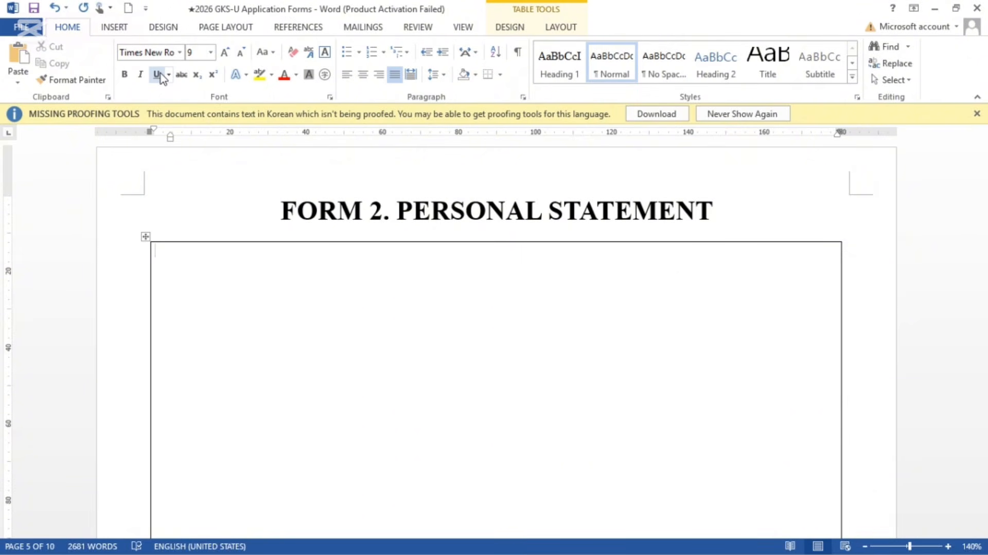
{"action": "type", "text": "I kcnnoeknco"}
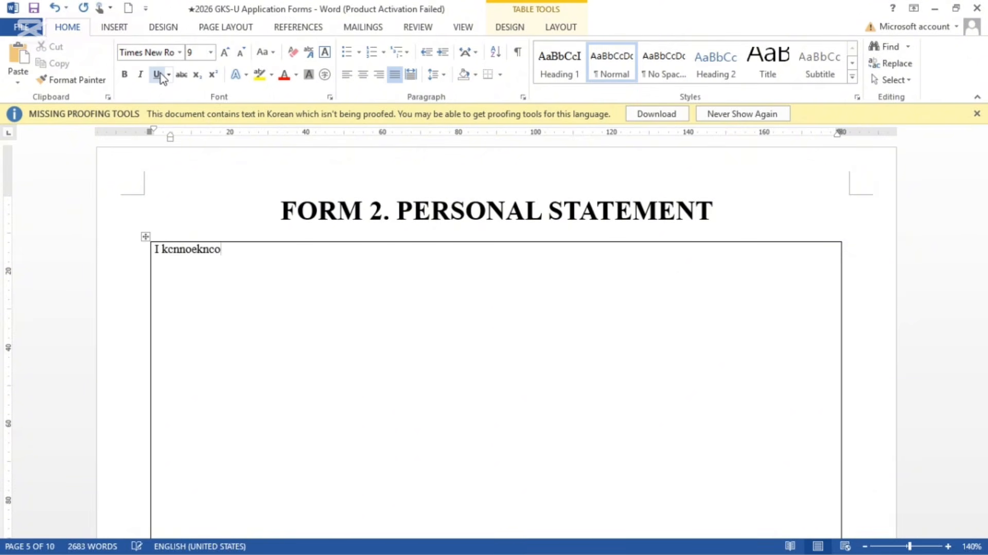
{"action": "type", "text": "kivnbvjbnof. "}
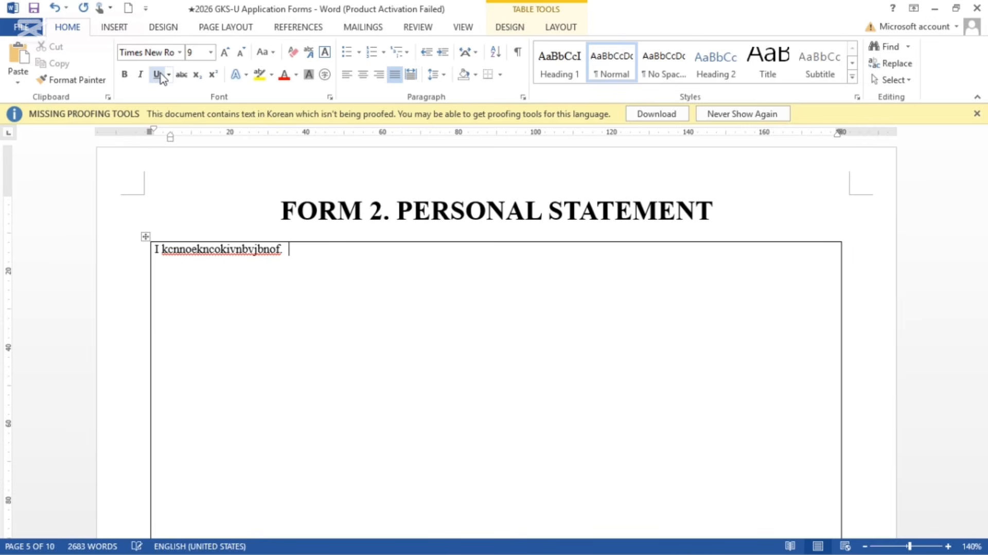
{"action": "type", "text": "Cjncjdfvnfov"}
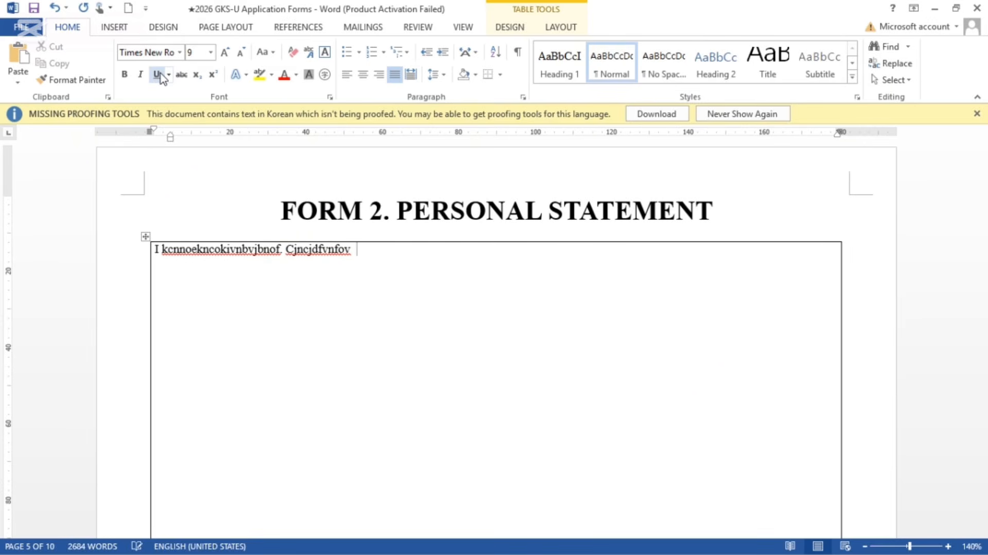
{"action": "key", "text": "BackSpace"}
{"action": "key", "text": "BackSpace"}
{"action": "key", "text": "BackSpace"}
{"action": "key", "text": "BackSpace"}
{"action": "key", "text": "BackSpace"}
{"action": "key", "text": "BackSpace"}
{"action": "key", "text": "BackSpace"}
{"action": "key", "text": "BackSpace"}
{"action": "key", "text": "BackSpace"}
{"action": "key", "text": "BackSpace"}
{"action": "key", "text": "BackSpace"}
{"action": "key", "text": "BackSpace"}
{"action": "key", "text": "BackSpace"}
{"action": "key", "text": "BackSpace"}
{"action": "key", "text": "BackSpace"}
{"action": "key", "text": "BackSpace"}
{"action": "key", "text": "BackSpace"}
{"action": "key", "text": "BackSpace"}
{"action": "key", "text": "BackSpace"}
{"action": "key", "text": "BackSpace"}
{"action": "key", "text": "BackSpace"}
{"action": "key", "text": "BackSpace"}
{"action": "key", "text": "BackSpace"}
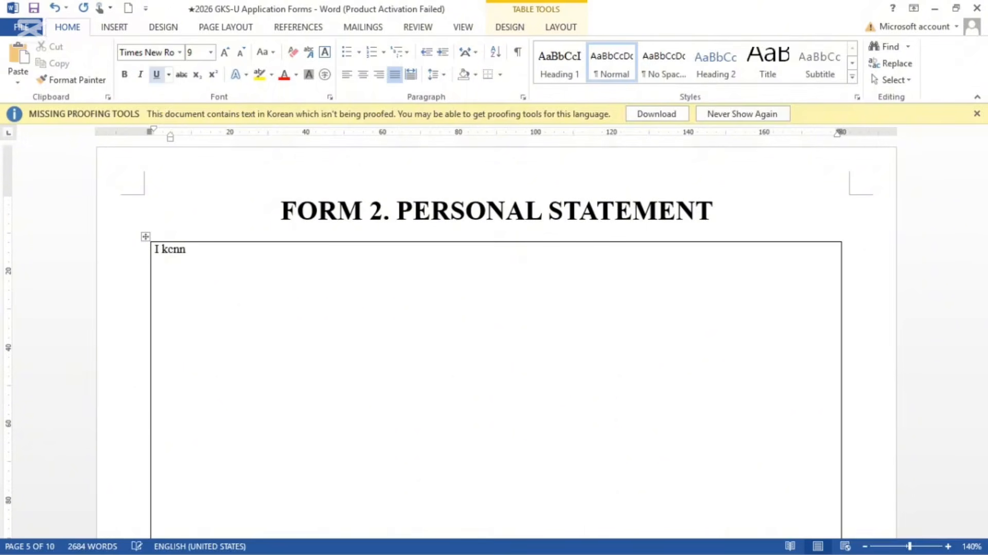
{"action": "key", "text": "BackSpace"}
{"action": "key", "text": "BackSpace"}
{"action": "key", "text": "BackSpace"}
{"action": "key", "text": "BackSpace"}
{"action": "key", "text": "BackSpace"}
{"action": "key", "text": "BackSpace"}
Step: Scroll down to the Form 3 Study Plan page with the Home ribbon showing
{"action": "scroll", "coordinate": [160, 74], "scroll_direction": "down", "scroll_amount": 9}
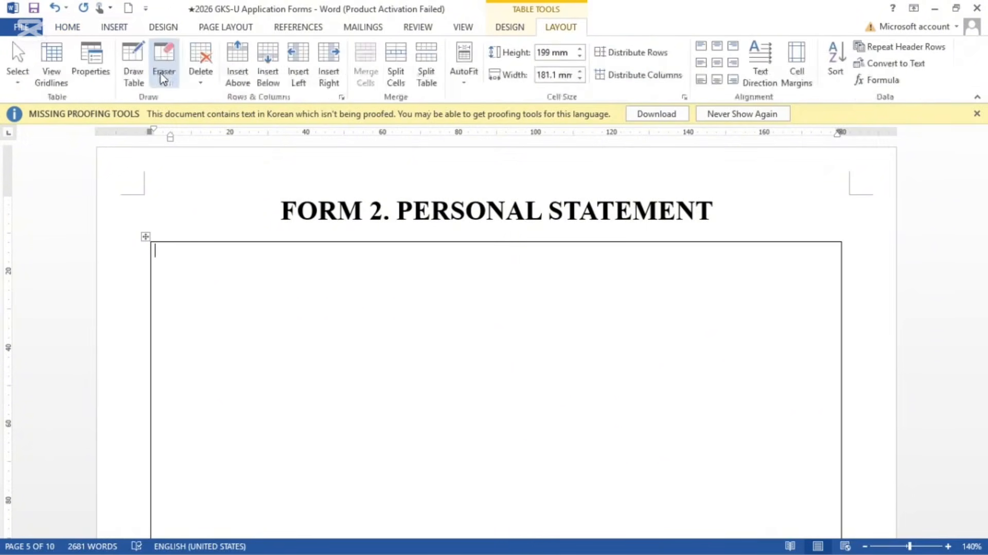
{"action": "scroll", "coordinate": [147, 286], "scroll_direction": "down", "scroll_amount": 12}
{"action": "scroll", "coordinate": [496, 339], "scroll_direction": "down", "scroll_amount": 3}
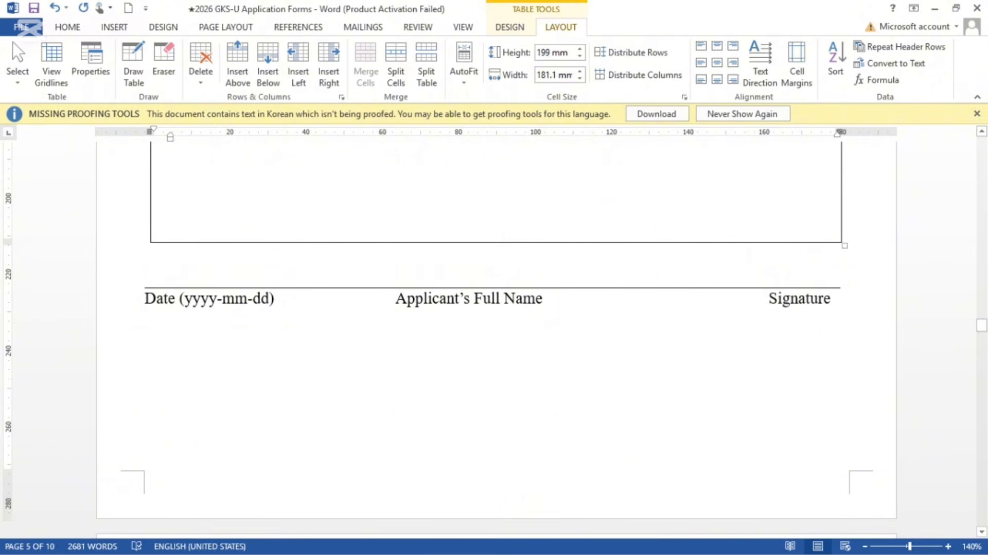
{"action": "left_click", "coordinate": [68, 27]}
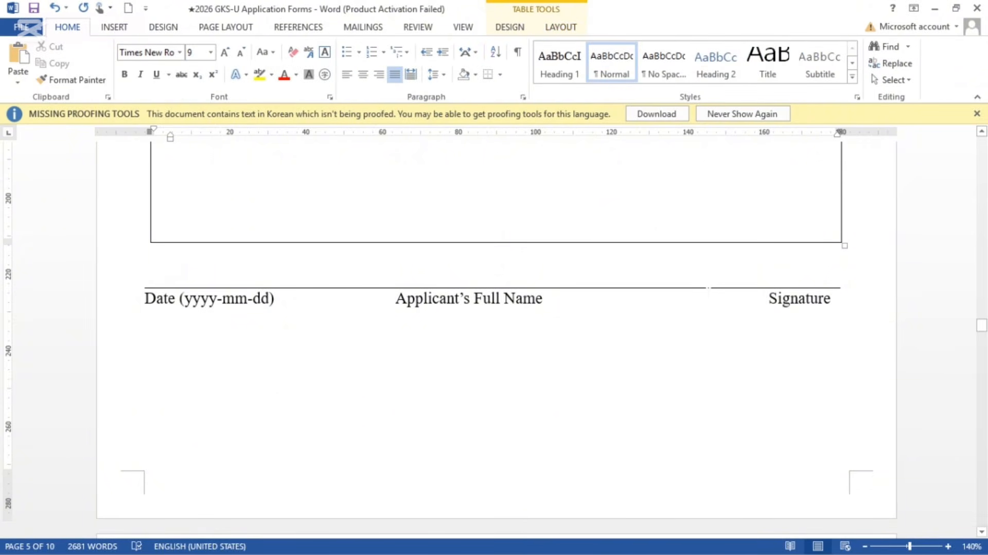
{"action": "scroll", "coordinate": [708, 298], "scroll_direction": "down", "scroll_amount": 8}
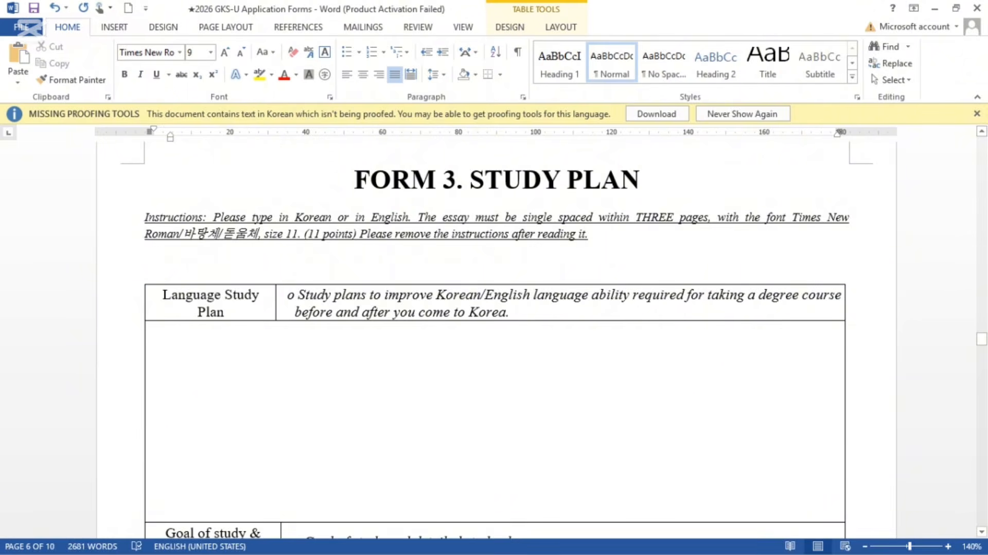
Step: Delete the Form 3 instructions paragraph and a blank line above the table, undoing one change
{"action": "left_click", "coordinate": [590, 234]}
{"action": "left_click_drag", "start_coordinate": [590, 234], "coordinate": [145, 220]}
{"action": "key", "text": "BackSpace"}
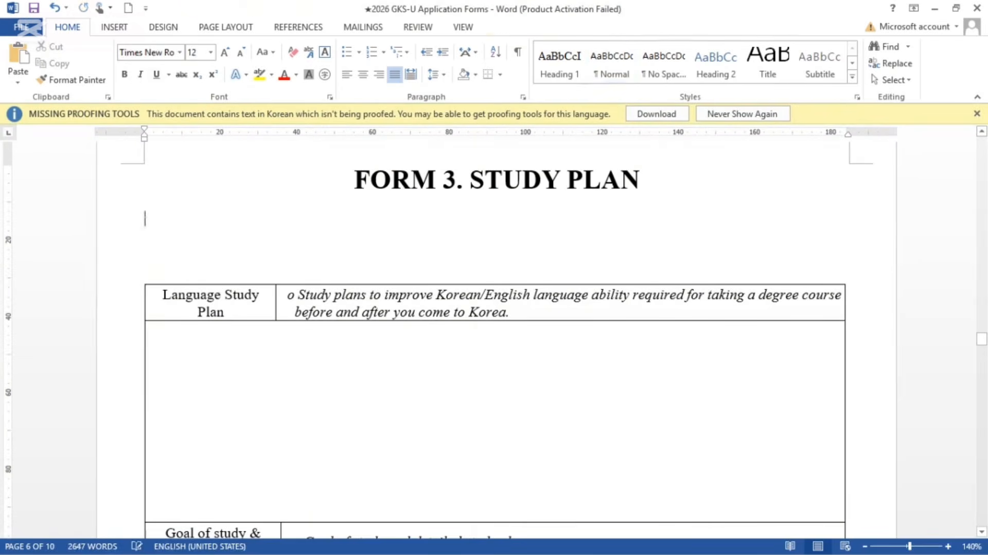
{"action": "left_click", "coordinate": [154, 263]}
{"action": "key", "text": "BackSpace"}
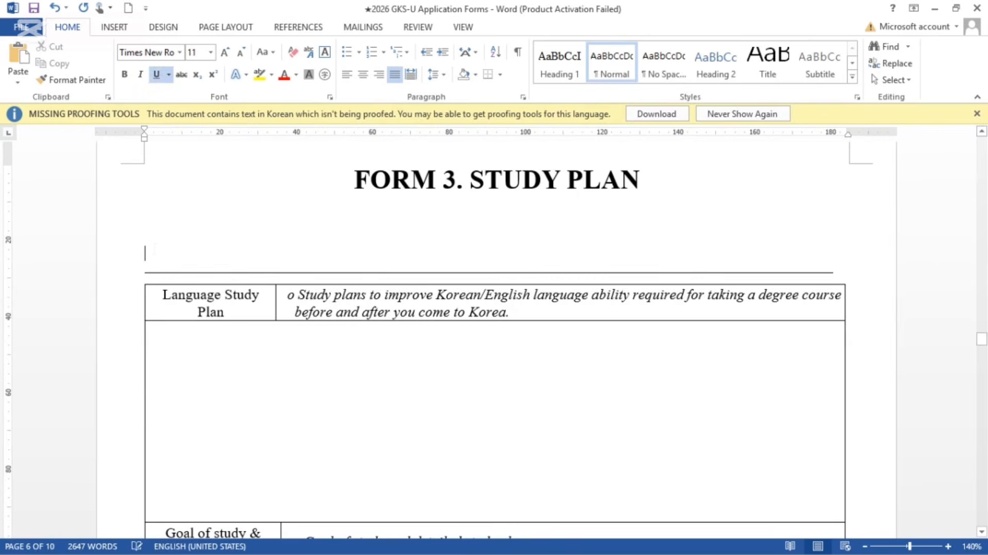
{"action": "key", "text": "BackSpace"}
{"action": "key", "text": "ctrl+z"}
{"action": "key", "text": "ctrl+z"}
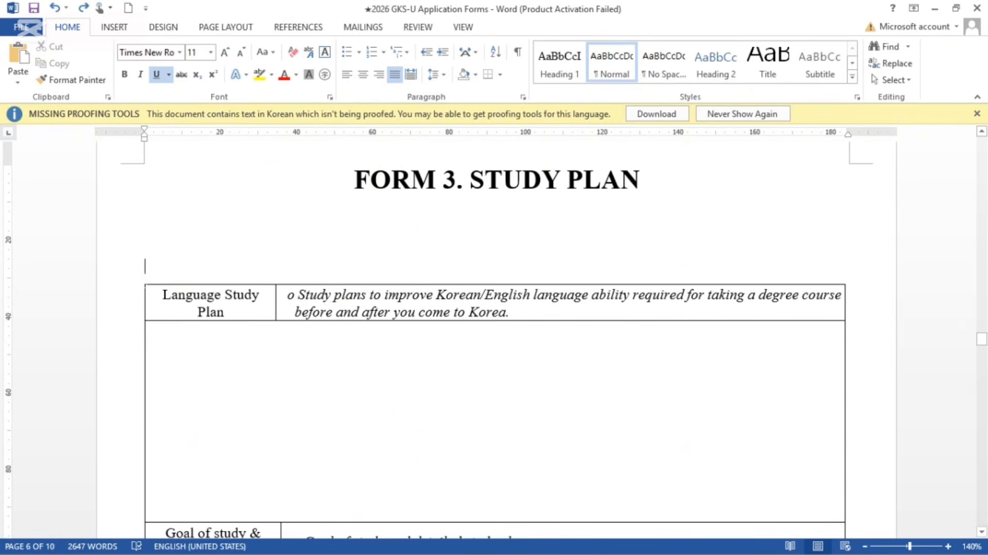
Step: Type test text 'juikxskass' followed by two blank lines in the Language Study Plan cell
{"action": "mouse_move", "coordinate": [146, 288]}
{"action": "scroll", "coordinate": [146, 288], "scroll_direction": "down", "scroll_amount": 3}
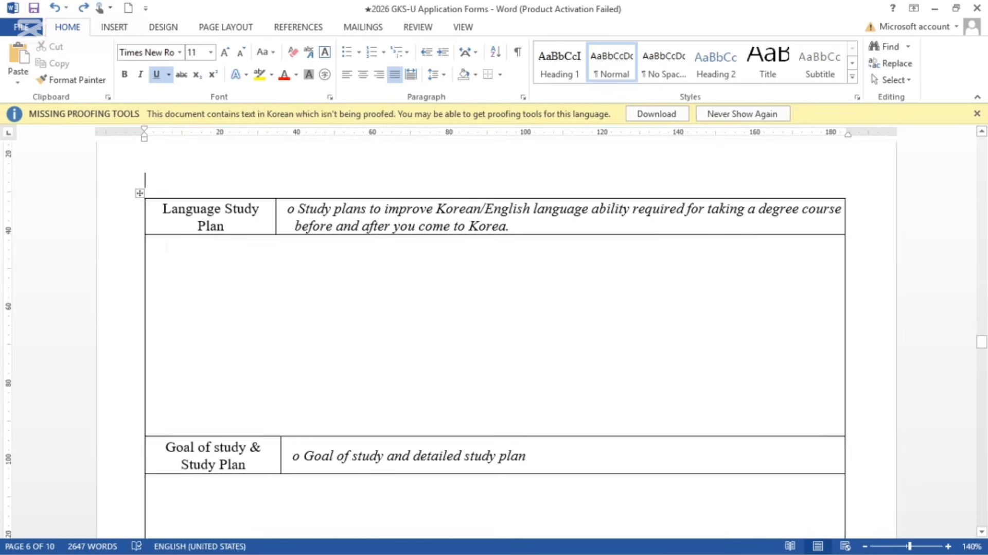
{"action": "left_click", "coordinate": [166, 246]}
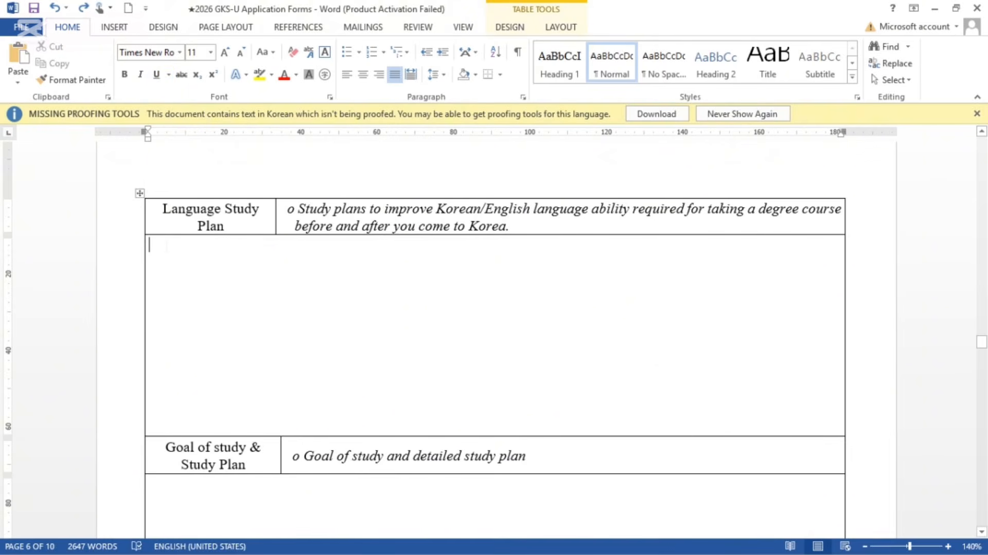
{"action": "type", "text": "juikxskass"}
{"action": "key", "text": "Return"}
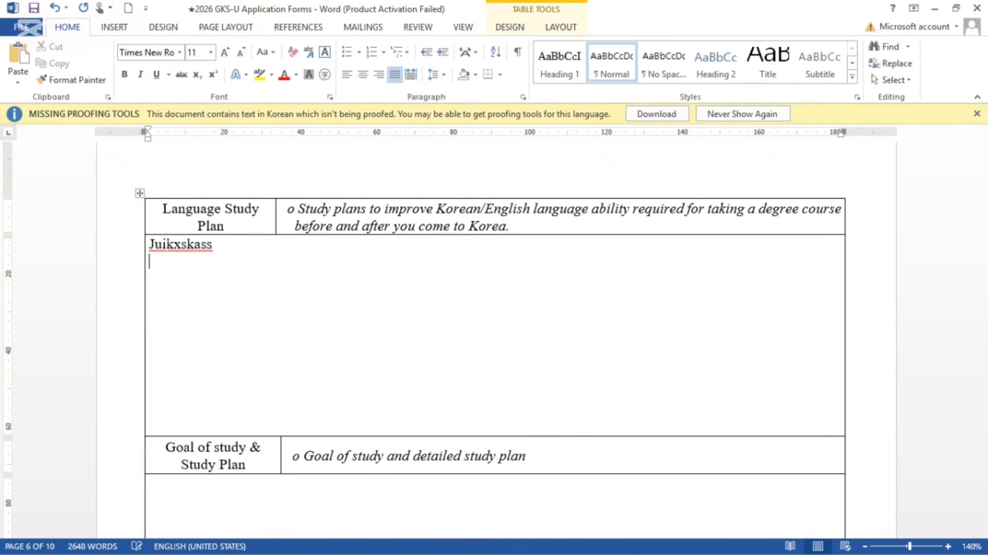
{"action": "key", "text": "Return"}
{"action": "key", "text": "Return"}
{"action": "key", "text": "Return"}
{"action": "key", "text": "Return"}
{"action": "key", "text": "Return"}
{"action": "key", "text": "Return"}
{"action": "key", "text": "Return"}
{"action": "key", "text": "Return"}
{"action": "key", "text": "Return"}
{"action": "key", "text": "Return"}
{"action": "key", "text": "Return"}
{"action": "key", "text": "Return"}
{"action": "key", "text": "Return"}
{"action": "key", "text": "Return"}
{"action": "key", "text": "Return"}
{"action": "key", "text": "Return"}
{"action": "key", "text": "Return"}
{"action": "scroll", "coordinate": [166, 246], "scroll_direction": "down", "scroll_amount": 5}
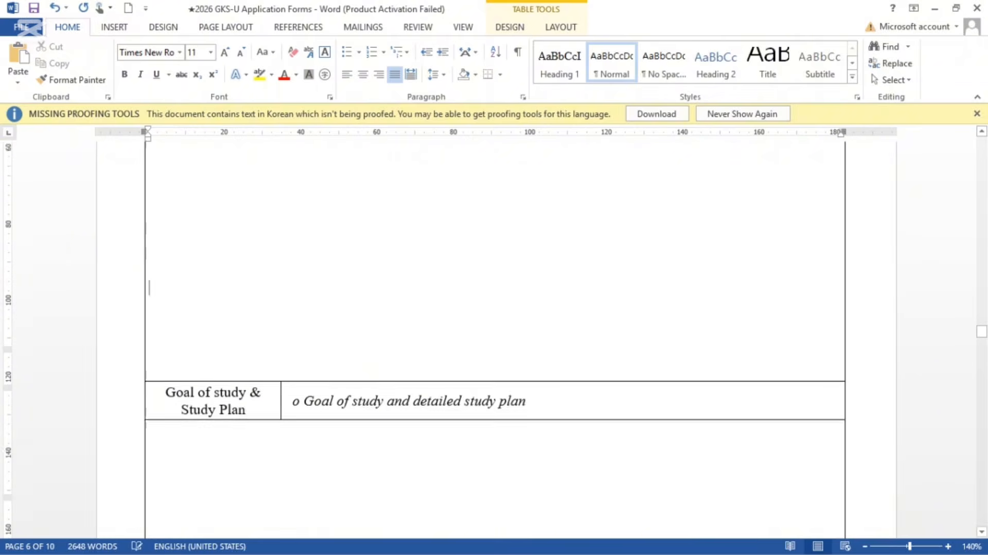
{"action": "scroll", "coordinate": [166, 246], "scroll_direction": "up", "scroll_amount": 5}
{"action": "scroll", "coordinate": [166, 246], "scroll_direction": "up", "scroll_amount": 3}
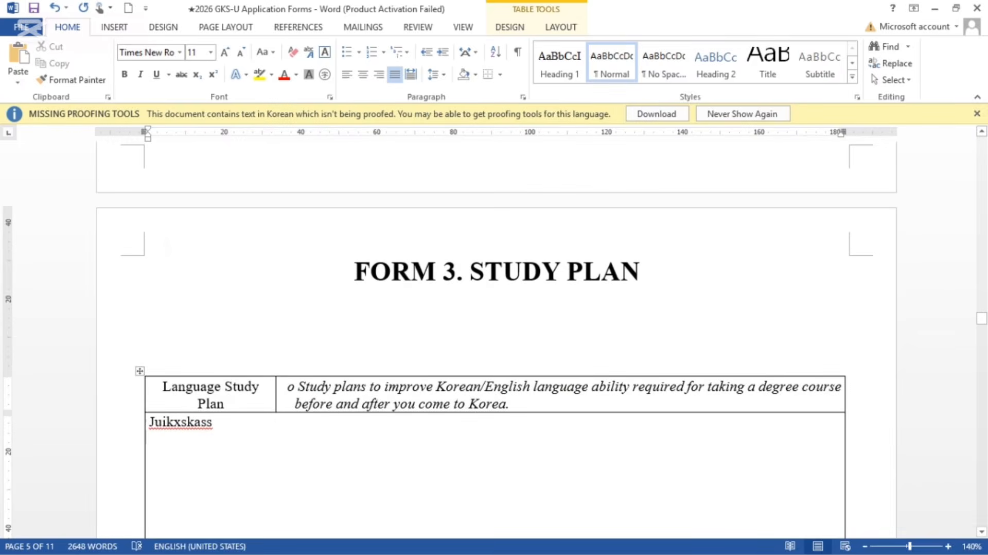
{"action": "scroll", "coordinate": [166, 246], "scroll_direction": "down", "scroll_amount": 8}
{"action": "scroll", "coordinate": [166, 246], "scroll_direction": "down", "scroll_amount": 9}
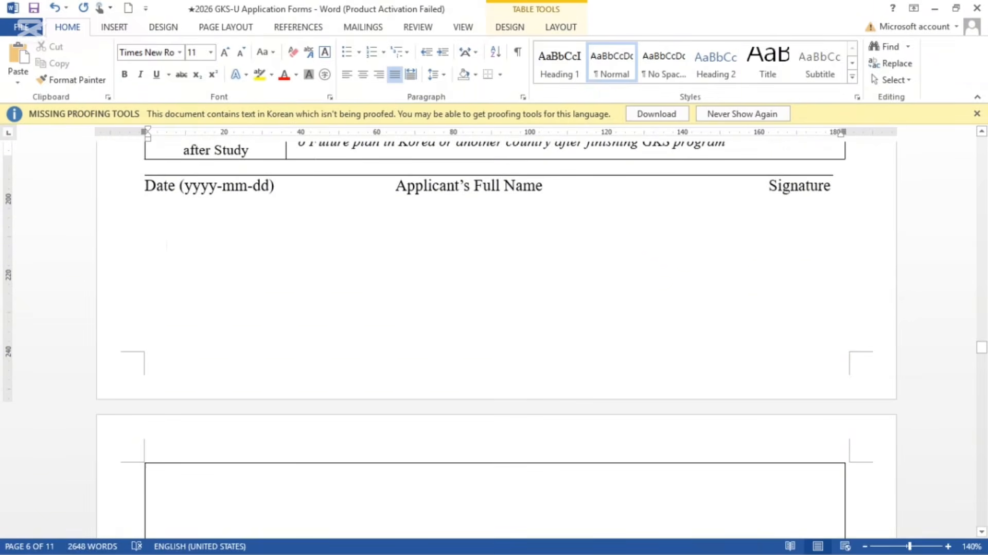
{"action": "scroll", "coordinate": [166, 246], "scroll_direction": "down", "scroll_amount": 8}
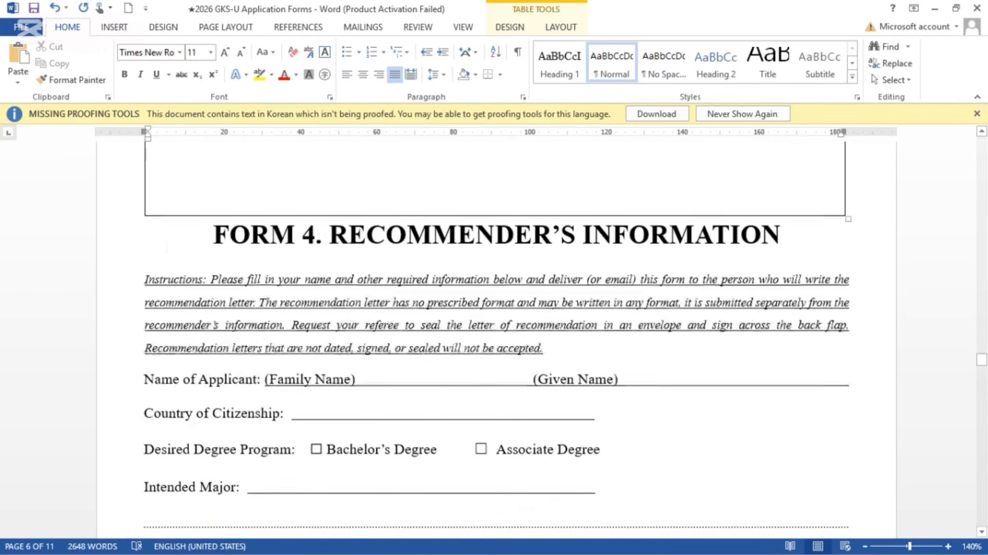
Step: Undo the blank lines, test text and instruction deletion, restoring the Form 3 instructions
{"action": "left_click", "coordinate": [190, 233]}
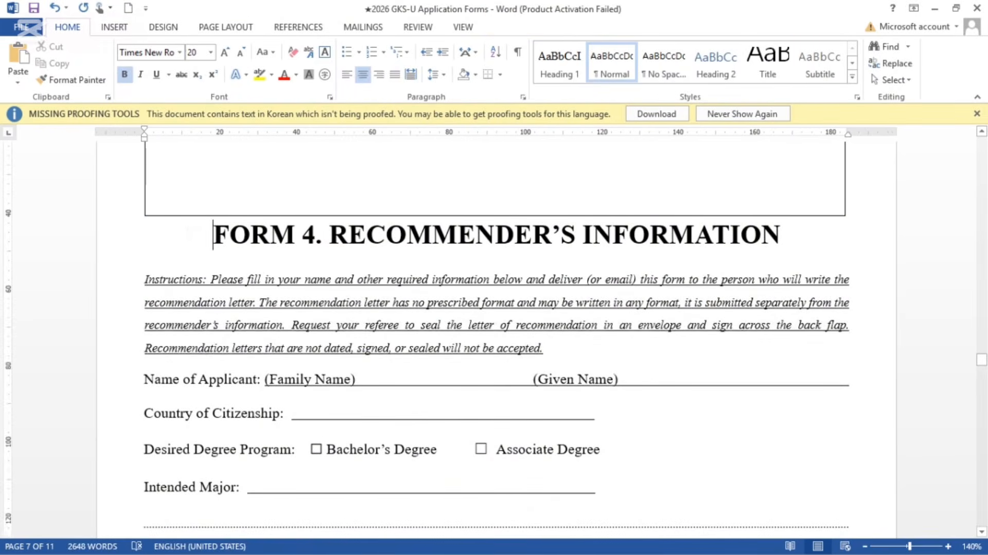
{"action": "key", "text": "ctrl+z"}
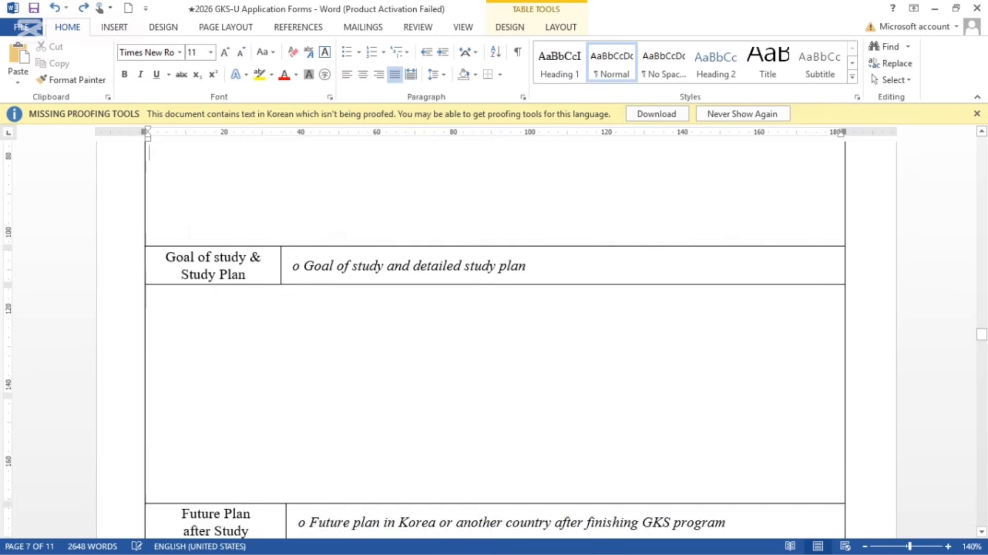
{"action": "key", "text": "ctrl+z"}
{"action": "key", "text": "ctrl+z"}
{"action": "key", "text": "ctrl+z"}
{"action": "key", "text": "ctrl+z"}
{"action": "key", "text": "ctrl+z"}
{"action": "key", "text": "ctrl+z"}
{"action": "key", "text": "ctrl+z"}
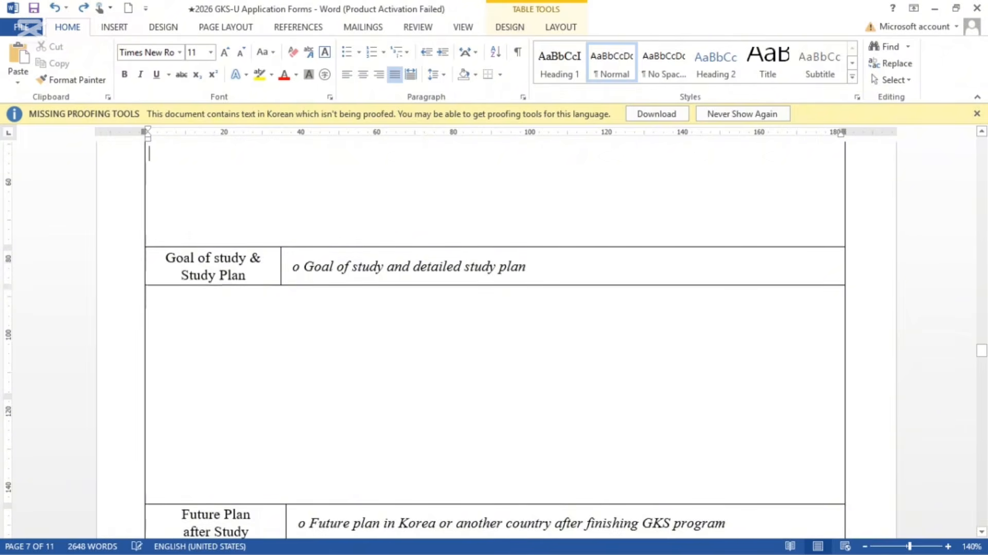
{"action": "key", "text": "ctrl+z"}
{"action": "key", "text": "ctrl+z"}
{"action": "key", "text": "ctrl+z"}
{"action": "key", "text": "ctrl+z"}
{"action": "key", "text": "ctrl+z"}
{"action": "key", "text": "ctrl+z"}
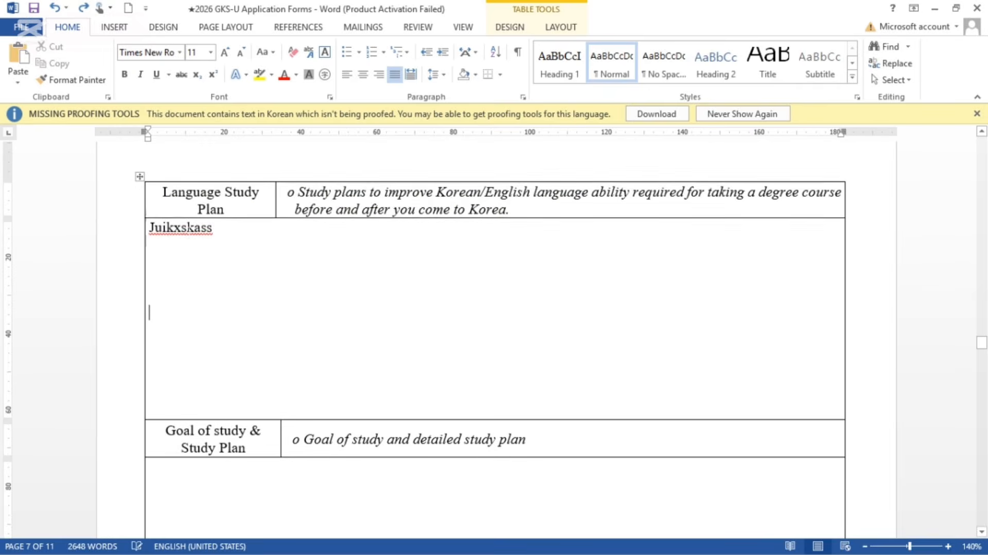
{"action": "key", "text": "ctrl+z"}
{"action": "key", "text": "ctrl+z"}
{"action": "key", "text": "ctrl+z"}
{"action": "key", "text": "ctrl+z"}
{"action": "key", "text": "ctrl+z"}
{"action": "key", "text": "ctrl+z"}
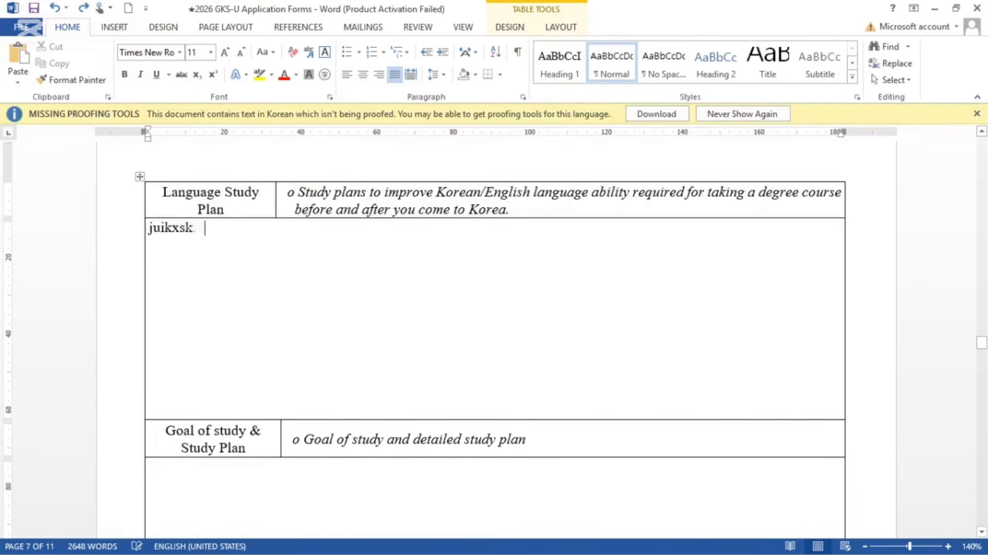
{"action": "key", "text": "ctrl+z"}
{"action": "key", "text": "ctrl+z"}
{"action": "key", "text": "ctrl+z"}
{"action": "key", "text": "ctrl+z"}
{"action": "key", "text": "ctrl+z"}
{"action": "key", "text": "ctrl+z"}
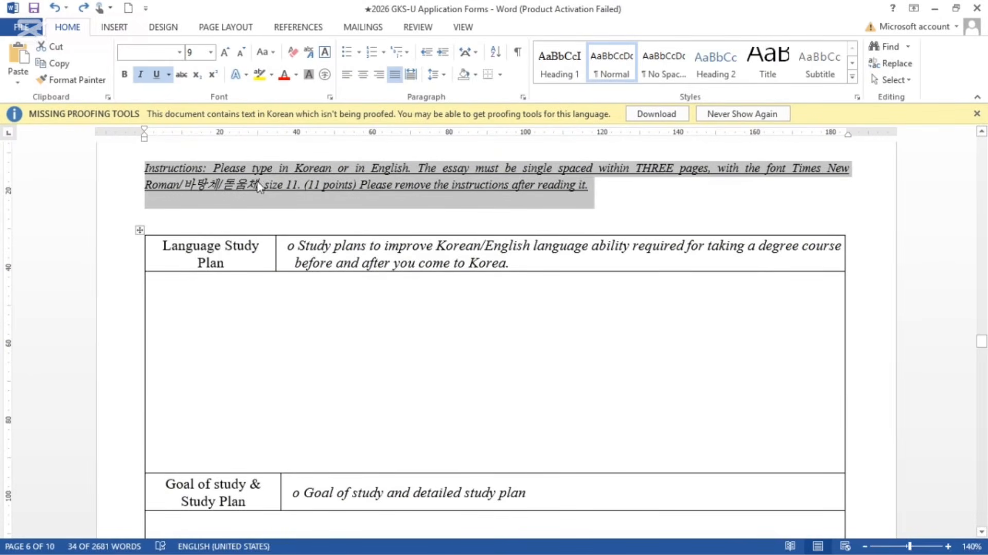
Step: Add blank lines to enlarge the Language Study Plan answer cell
{"action": "left_click", "coordinate": [599, 195]}
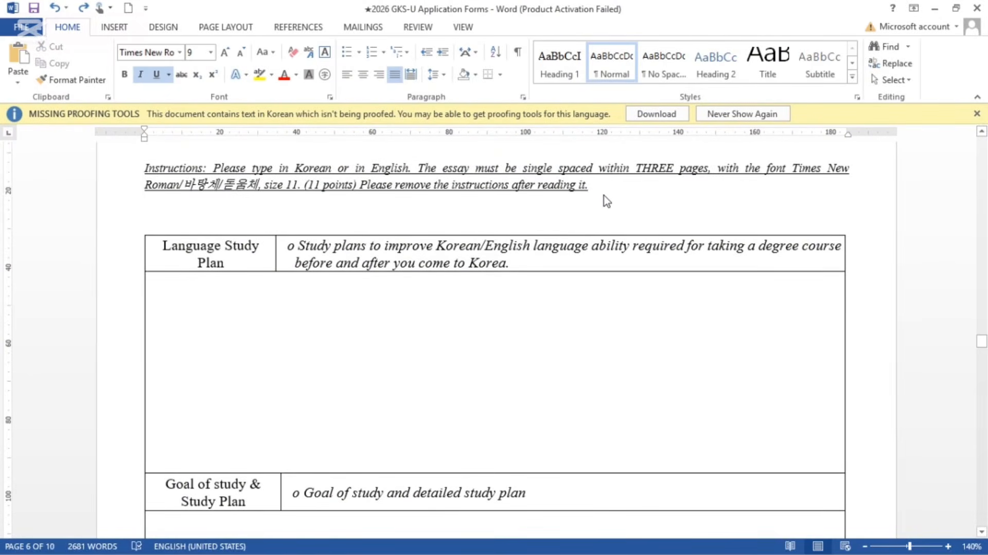
{"action": "scroll", "coordinate": [603, 196], "scroll_direction": "down", "scroll_amount": 8}
{"action": "scroll", "coordinate": [604, 195], "scroll_direction": "down", "scroll_amount": 9}
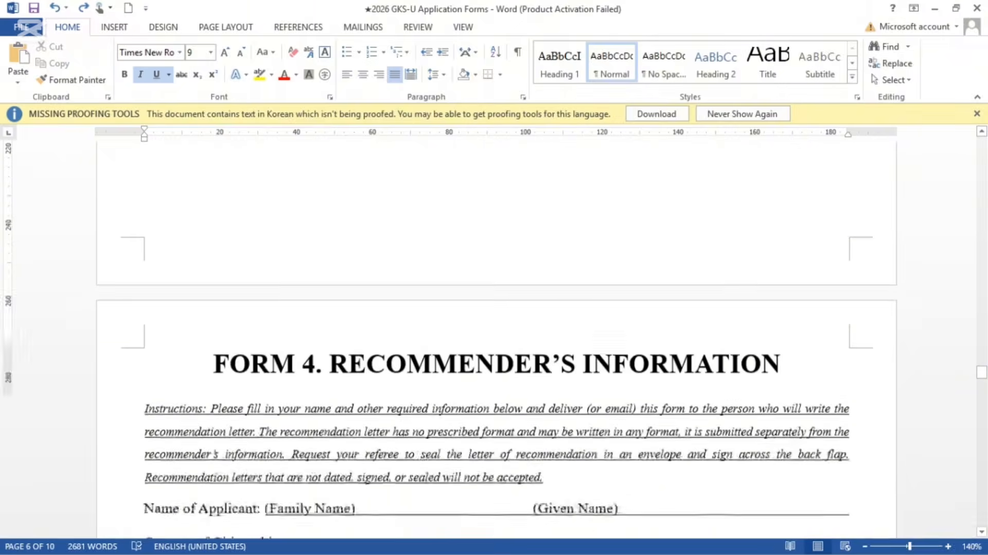
{"action": "scroll", "coordinate": [604, 196], "scroll_direction": "up", "scroll_amount": 10}
{"action": "scroll", "coordinate": [494, 329], "scroll_direction": "up", "scroll_amount": 10}
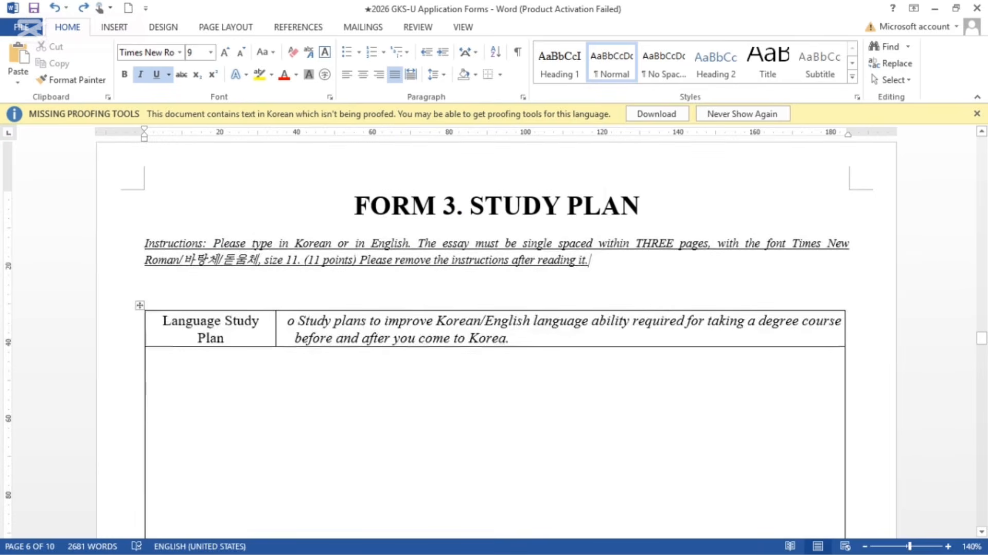
{"action": "left_click", "coordinate": [150, 383]}
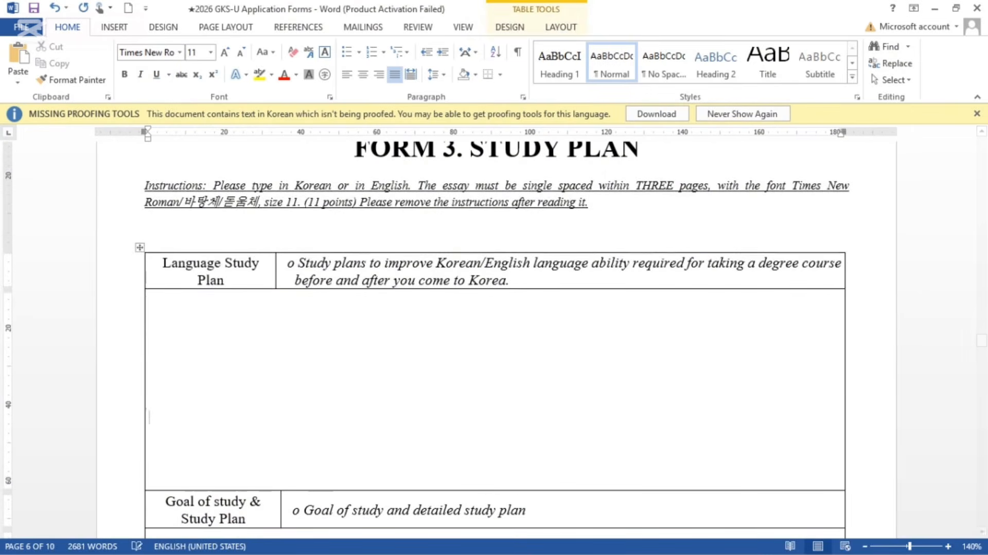
{"action": "key", "text": "Return"}
{"action": "key", "text": "Return"}
{"action": "key", "text": "Return"}
{"action": "key", "text": "Return"}
{"action": "key", "text": "Return"}
{"action": "key", "text": "Return"}
{"action": "key", "text": "Return"}
{"action": "key", "text": "Return"}
{"action": "key", "text": "Return"}
{"action": "key", "text": "Return"}
{"action": "key", "text": "Return"}
{"action": "key", "text": "Return"}
{"action": "key", "text": "Return"}
{"action": "key", "text": "Return"}
{"action": "key", "text": "Return"}
{"action": "key", "text": "Return"}
{"action": "key", "text": "Return"}
{"action": "key", "text": "Return"}
{"action": "key", "text": "Return"}
{"action": "key", "text": "Return"}
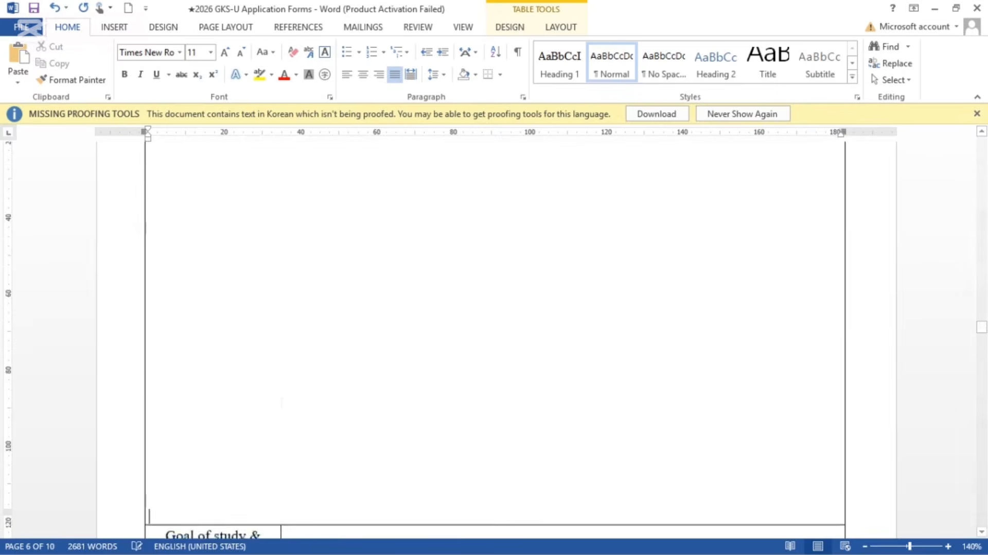
{"action": "scroll", "coordinate": [280, 403], "scroll_direction": "down", "scroll_amount": 7}
{"action": "scroll", "coordinate": [280, 402], "scroll_direction": "up", "scroll_amount": 9}
{"action": "scroll", "coordinate": [280, 403], "scroll_direction": "down", "scroll_amount": 7}
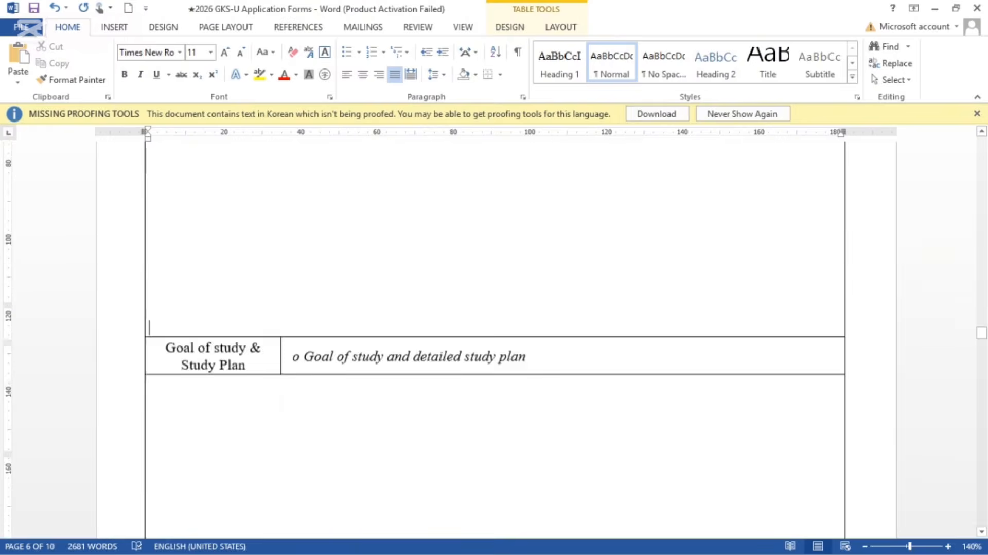
Step: Add blank lines to enlarge the Goal of study and Future Plan cells
{"action": "left_click", "coordinate": [187, 354]}
{"action": "key", "text": "Return"}
{"action": "key", "text": "Return"}
{"action": "key", "text": "Return"}
{"action": "key", "text": "Return"}
{"action": "key", "text": "Return"}
{"action": "key", "text": "Return"}
{"action": "key", "text": "Return"}
{"action": "key", "text": "Return"}
{"action": "key", "text": "Return"}
{"action": "key", "text": "Return"}
{"action": "key", "text": "Return"}
{"action": "key", "text": "Return"}
{"action": "key", "text": "Return"}
{"action": "key", "text": "Return"}
{"action": "key", "text": "Return"}
{"action": "key", "text": "Return"}
{"action": "key", "text": "Return"}
{"action": "key", "text": "Return"}
{"action": "key", "text": "Return"}
{"action": "key", "text": "Return"}
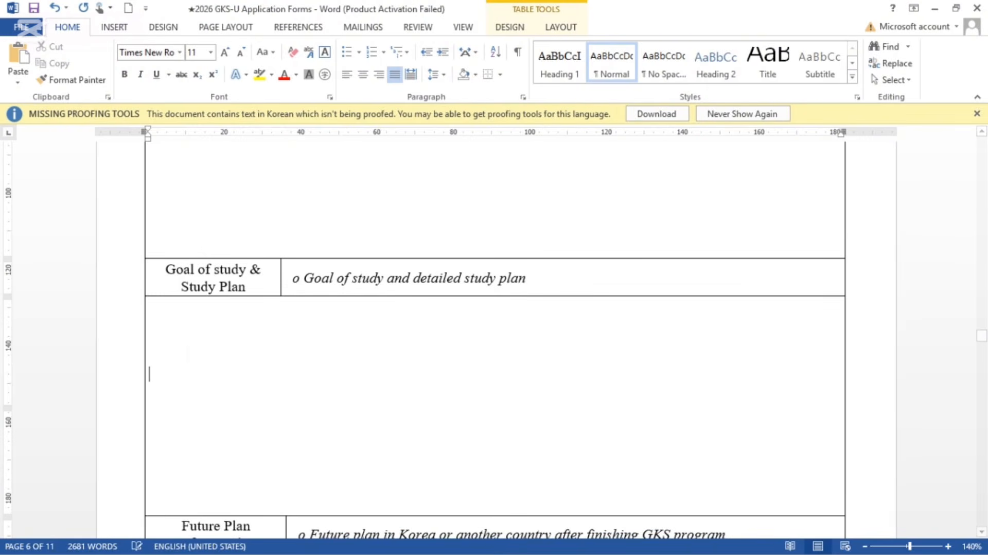
{"action": "scroll", "coordinate": [188, 363], "scroll_direction": "down", "scroll_amount": 9}
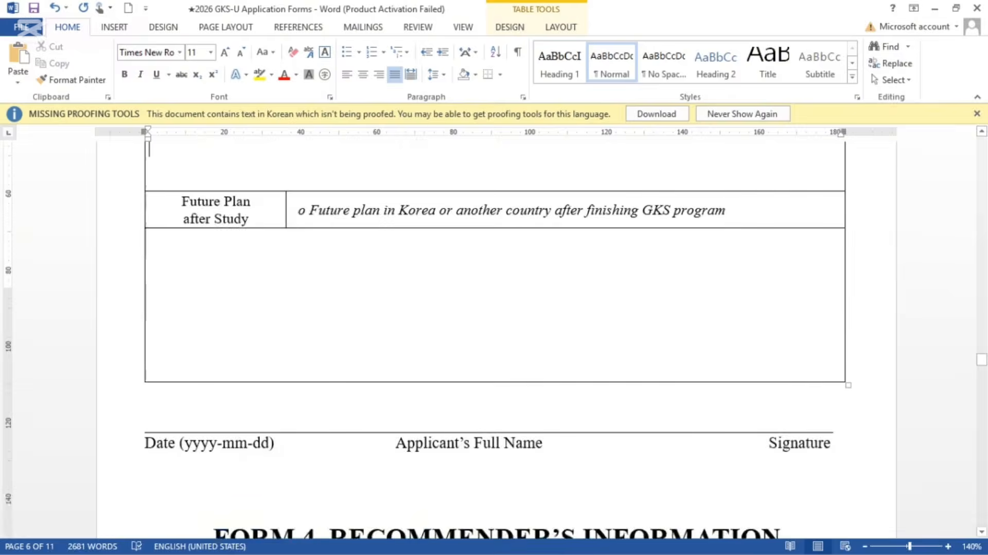
{"action": "scroll", "coordinate": [189, 362], "scroll_direction": "up", "scroll_amount": 4}
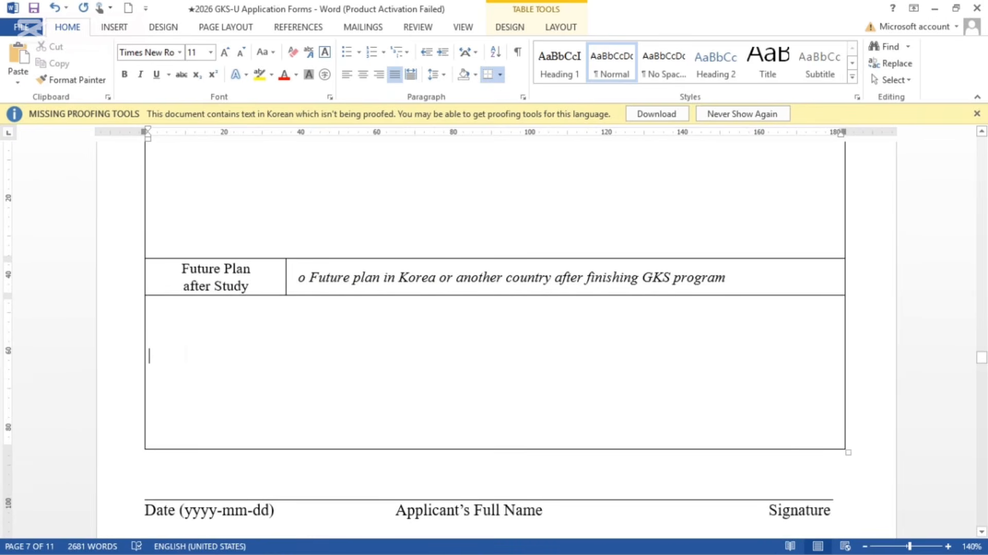
{"action": "key", "text": "Return"}
{"action": "key", "text": "Return"}
{"action": "key", "text": "Return"}
{"action": "key", "text": "Return"}
{"action": "key", "text": "Return"}
{"action": "key", "text": "Return"}
{"action": "key", "text": "Return"}
{"action": "key", "text": "Return"}
{"action": "key", "text": "Return"}
{"action": "key", "text": "Return"}
{"action": "scroll", "coordinate": [494, 340], "scroll_direction": "down", "scroll_amount": 9}
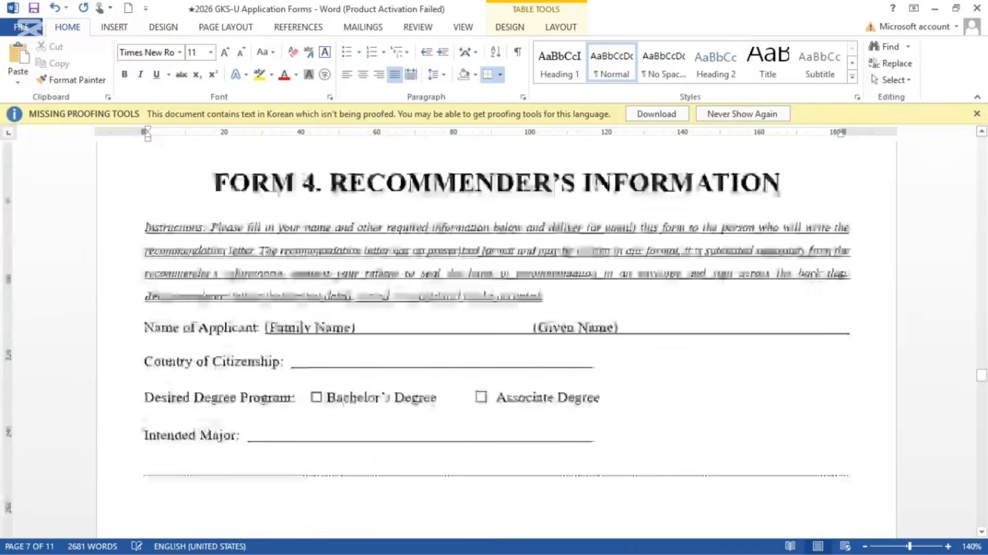
{"action": "scroll", "coordinate": [494, 339], "scroll_direction": "up", "scroll_amount": 7}
{"action": "key", "text": "Return"}
{"action": "key", "text": "Return"}
{"action": "key", "text": "Return"}
{"action": "key", "text": "Return"}
{"action": "key", "text": "Return"}
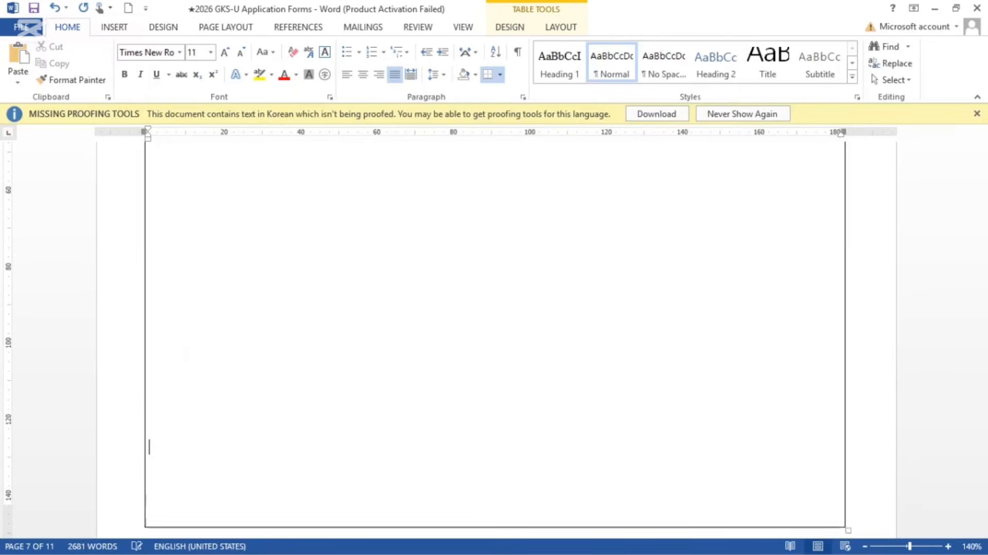
{"action": "scroll", "coordinate": [494, 339], "scroll_direction": "down", "scroll_amount": 6}
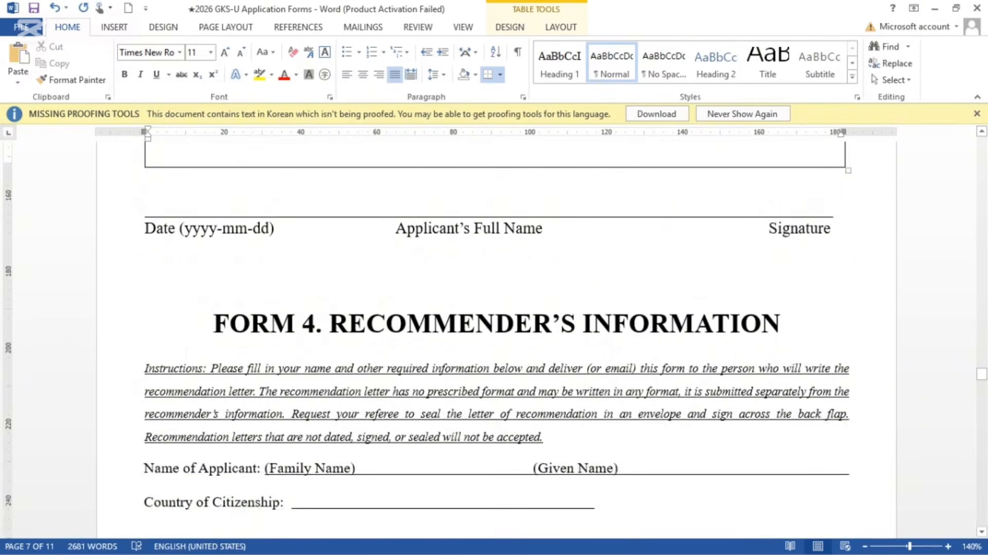
{"action": "scroll", "coordinate": [494, 340], "scroll_direction": "up", "scroll_amount": 3}
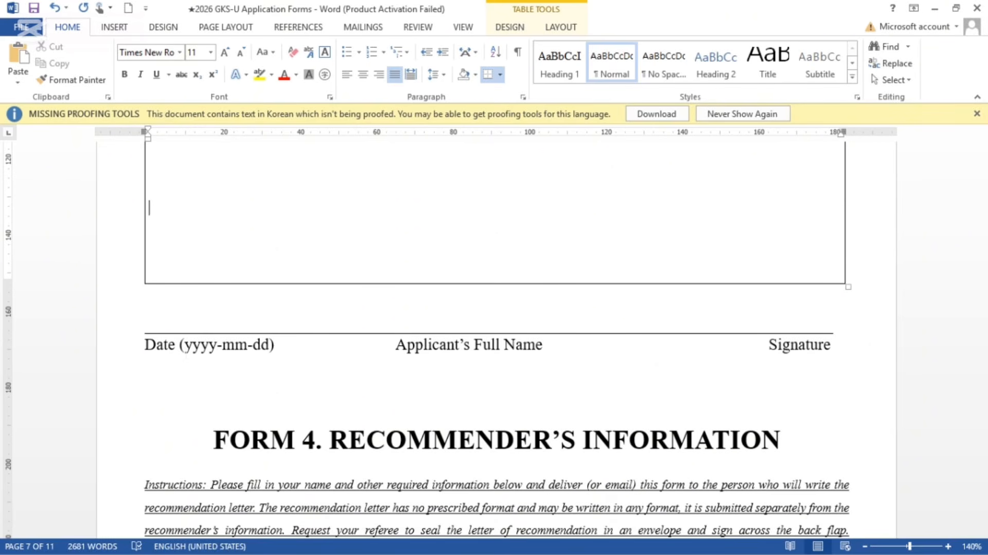
Step: Push the FORM 4 heading onto the next page with a line break and bring it into view
{"action": "scroll", "coordinate": [494, 345], "scroll_direction": "down", "scroll_amount": 3}
{"action": "left_click", "coordinate": [175, 210]}
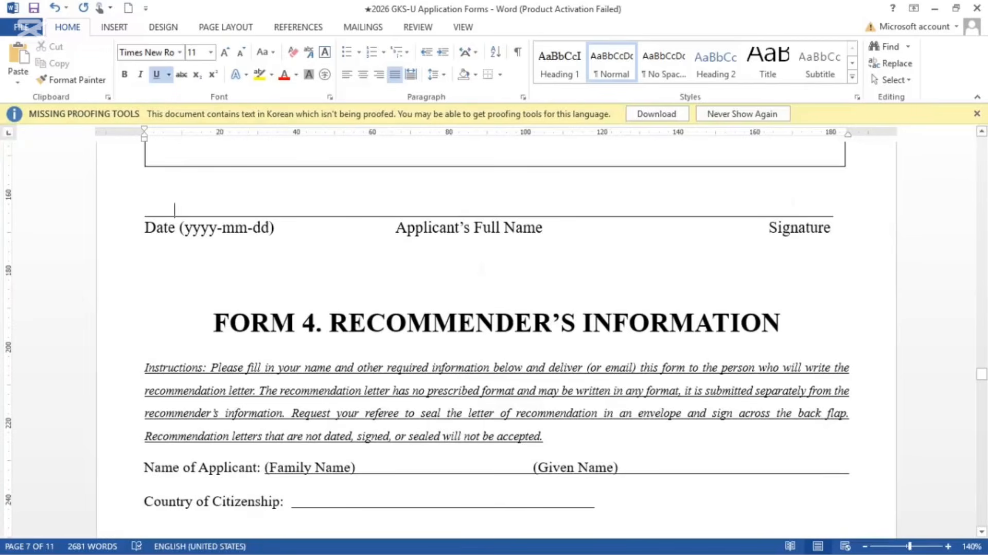
{"action": "left_click", "coordinate": [496, 271]}
{"action": "key", "text": "Return"}
{"action": "key", "text": "Return"}
{"action": "key", "text": "Return"}
{"action": "key", "text": "Return"}
{"action": "key", "text": "Return"}
{"action": "key", "text": "Return"}
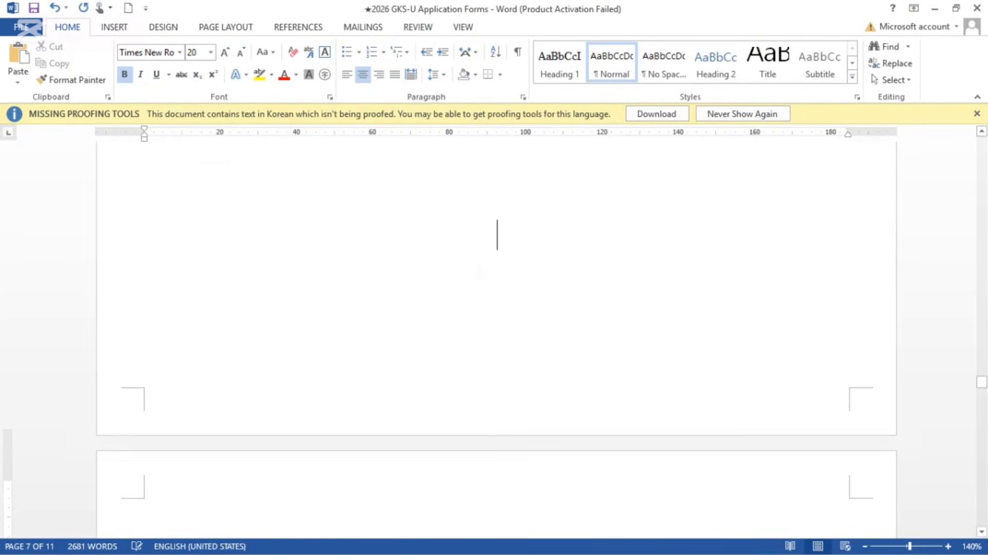
{"action": "scroll", "coordinate": [481, 273], "scroll_direction": "down", "scroll_amount": 4}
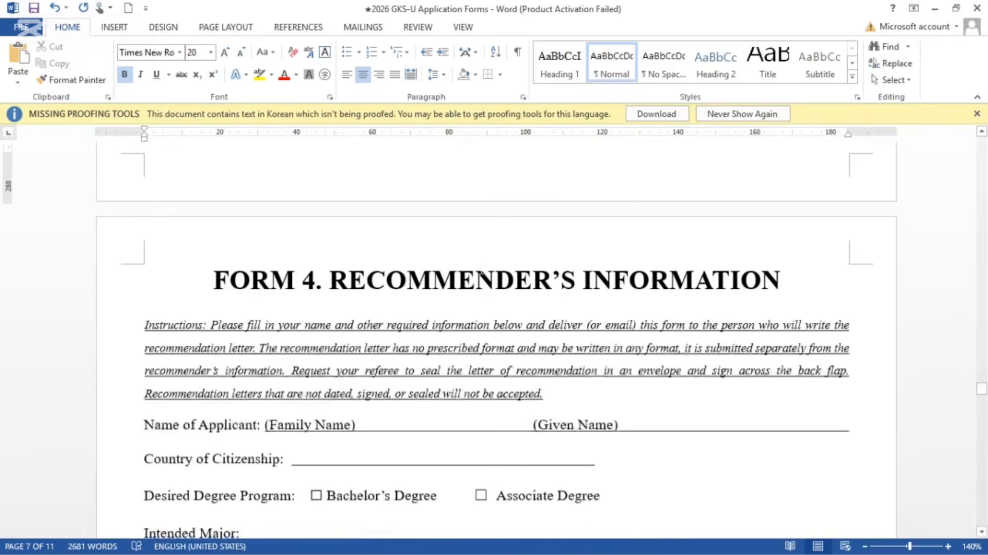
{"action": "scroll", "coordinate": [481, 273], "scroll_direction": "up", "scroll_amount": 8}
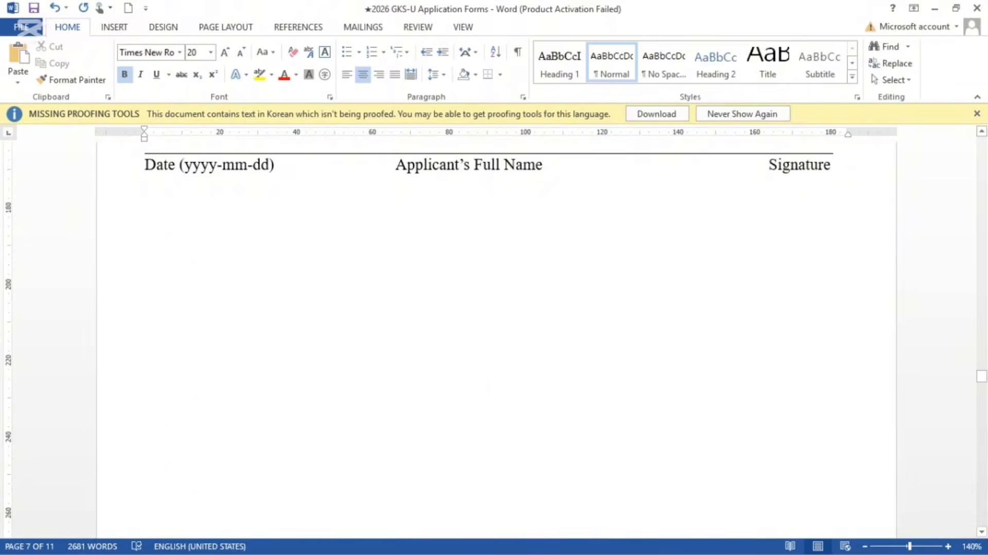
{"action": "scroll", "coordinate": [494, 339], "scroll_direction": "down", "scroll_amount": 4}
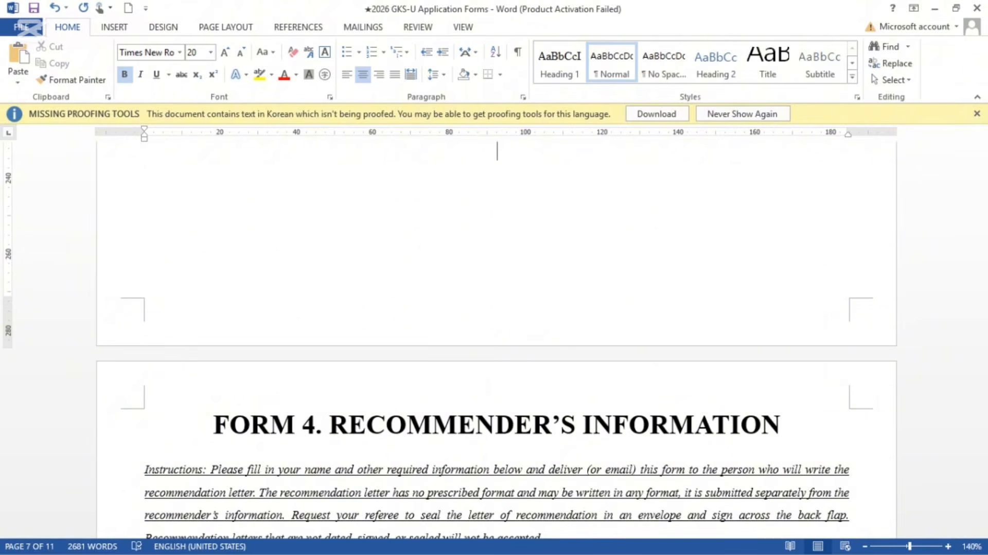
Step: Scroll down to Form 4's applicant fields
{"action": "scroll", "coordinate": [496, 339], "scroll_direction": "down", "scroll_amount": 5}
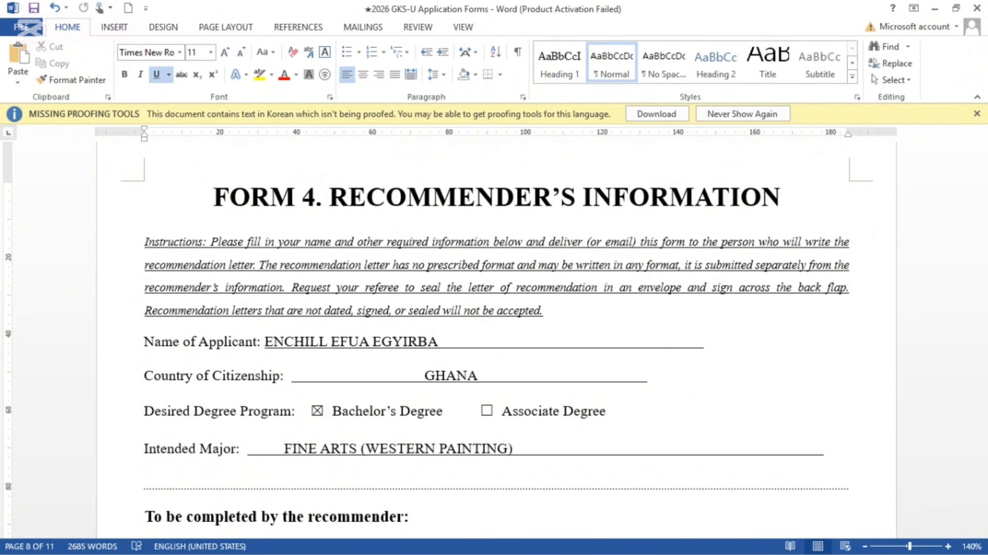
{"action": "scroll", "coordinate": [497, 339], "scroll_direction": "down", "scroll_amount": 5}
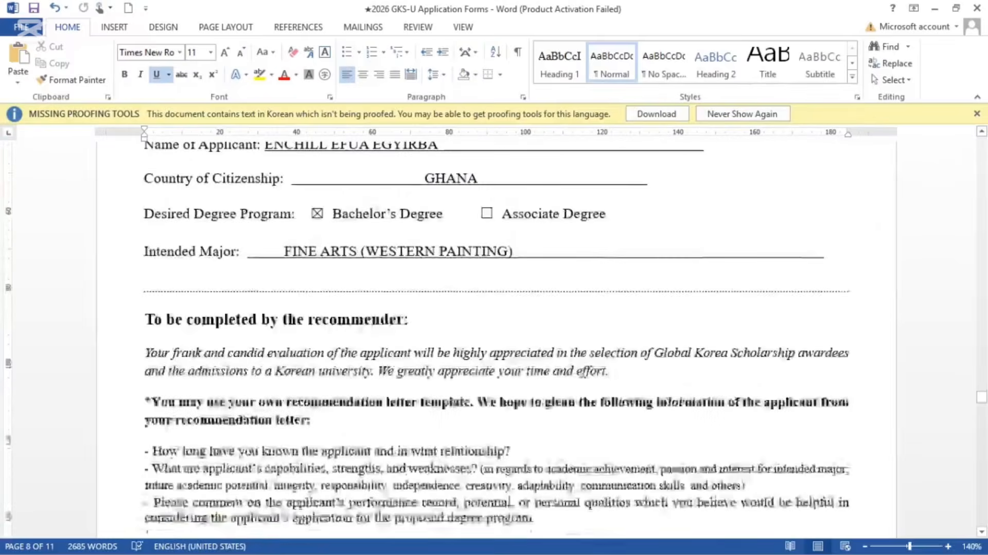
{"action": "scroll", "coordinate": [429, 345], "scroll_direction": "down", "scroll_amount": 6}
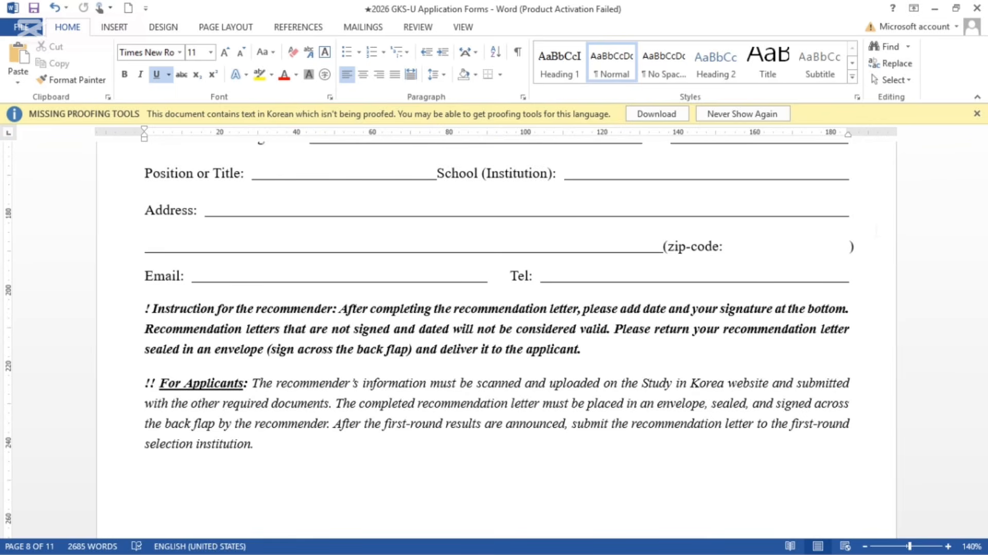
{"action": "scroll", "coordinate": [494, 340], "scroll_direction": "up", "scroll_amount": 10}
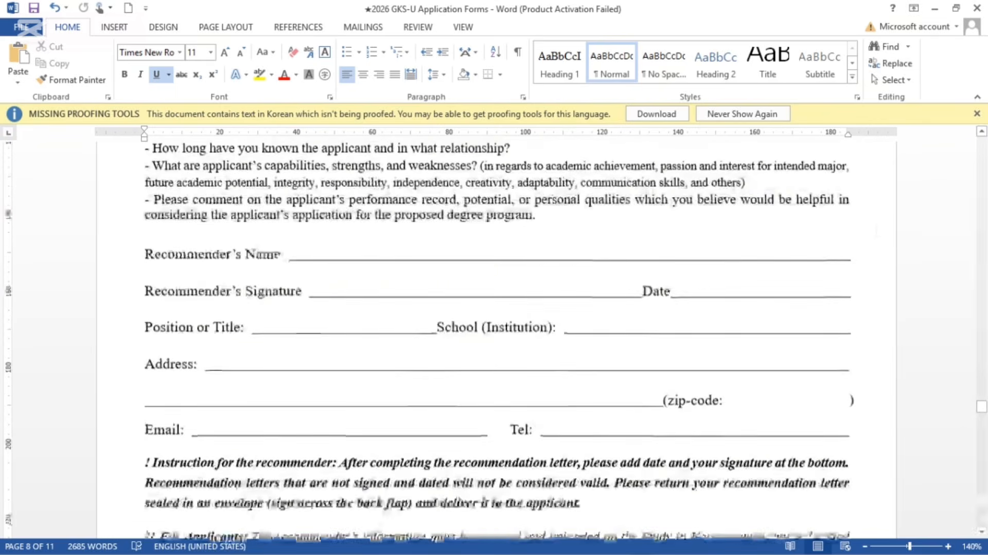
{"action": "scroll", "coordinate": [494, 340], "scroll_direction": "up", "scroll_amount": 3}
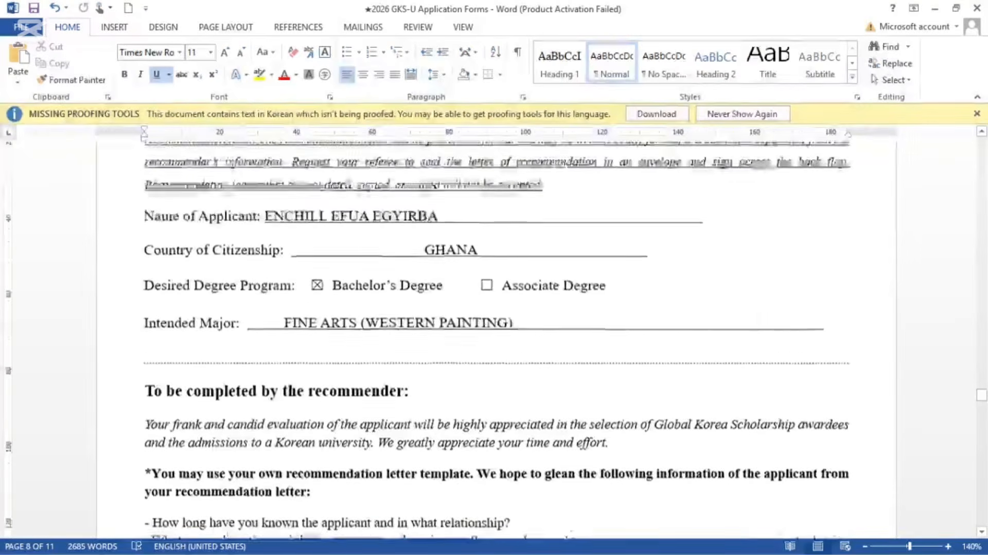
{"action": "scroll", "coordinate": [494, 339], "scroll_direction": "down", "scroll_amount": 6}
{"action": "scroll", "coordinate": [494, 334], "scroll_direction": "down", "scroll_amount": 2}
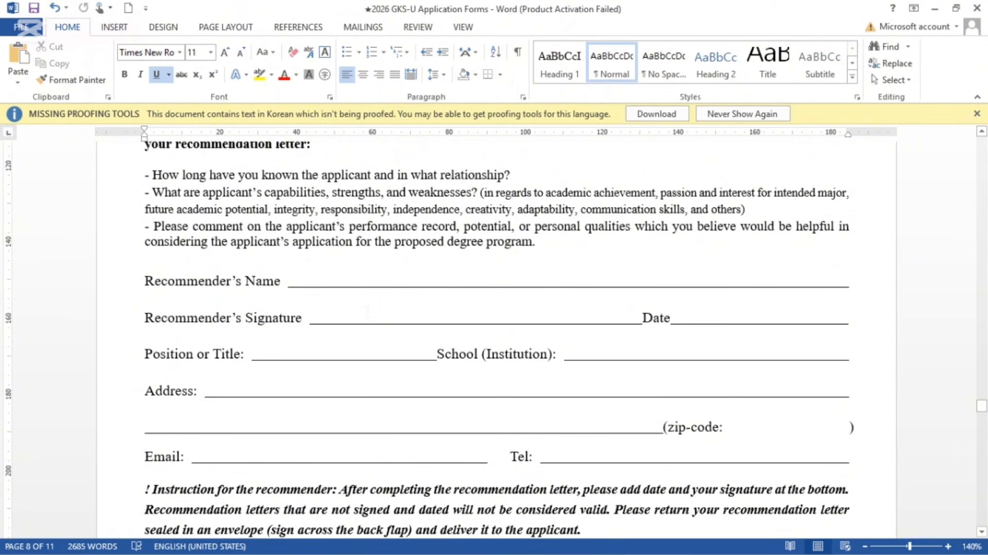
{"action": "scroll", "coordinate": [494, 340], "scroll_direction": "up", "scroll_amount": 3}
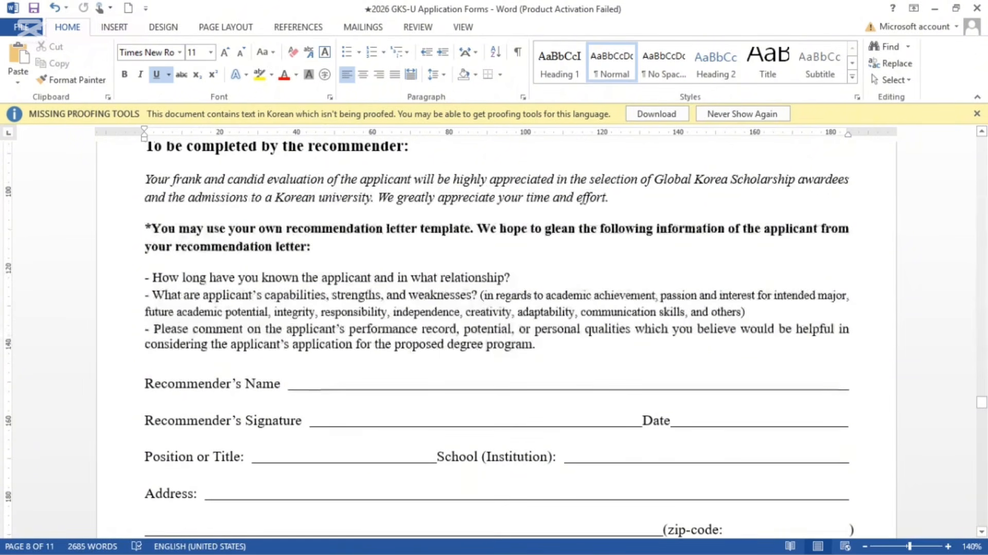
{"action": "scroll", "coordinate": [494, 340], "scroll_direction": "down", "scroll_amount": 2}
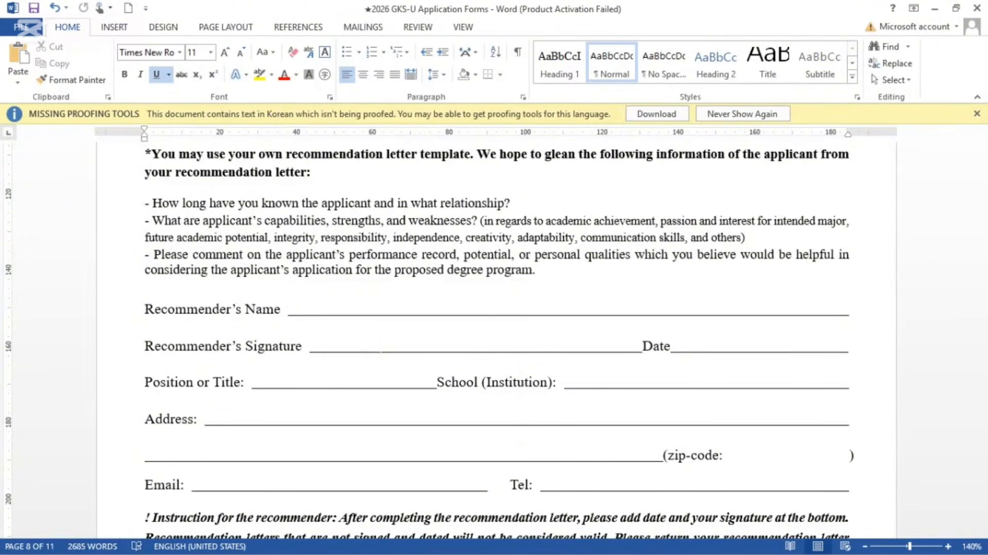
{"action": "scroll", "coordinate": [496, 329], "scroll_direction": "down", "scroll_amount": 4}
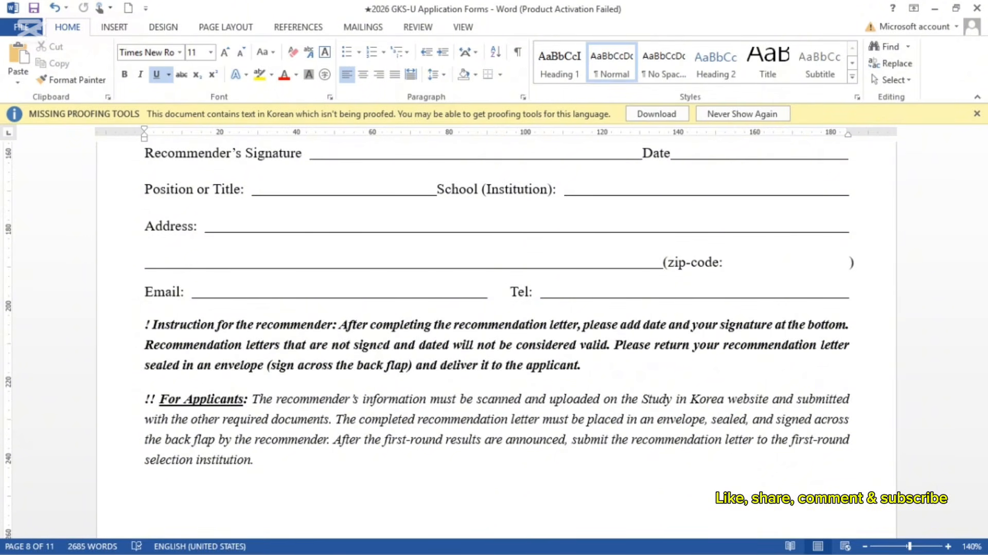
{"action": "scroll", "coordinate": [303, 457], "scroll_direction": "up", "scroll_amount": 10}
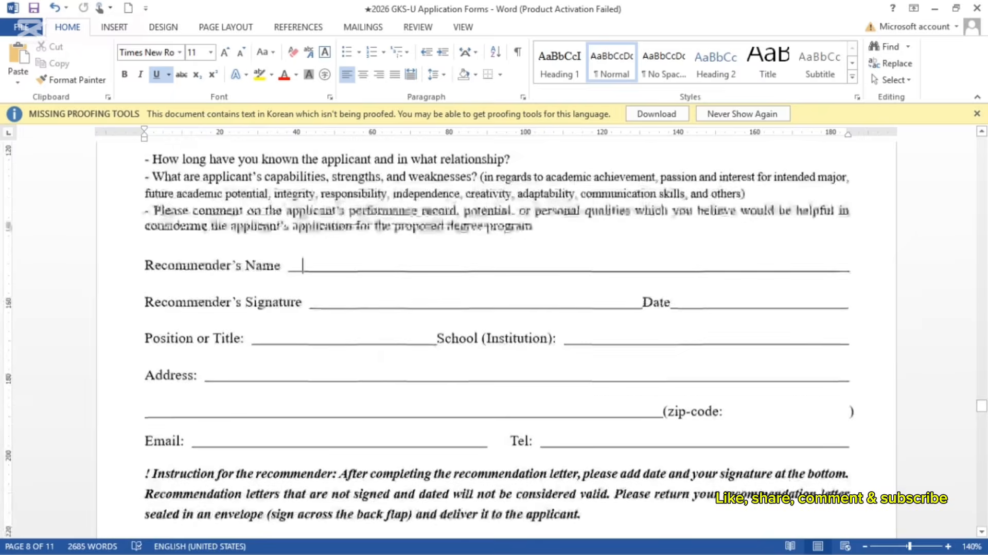
{"action": "scroll", "coordinate": [303, 457], "scroll_direction": "up", "scroll_amount": 6}
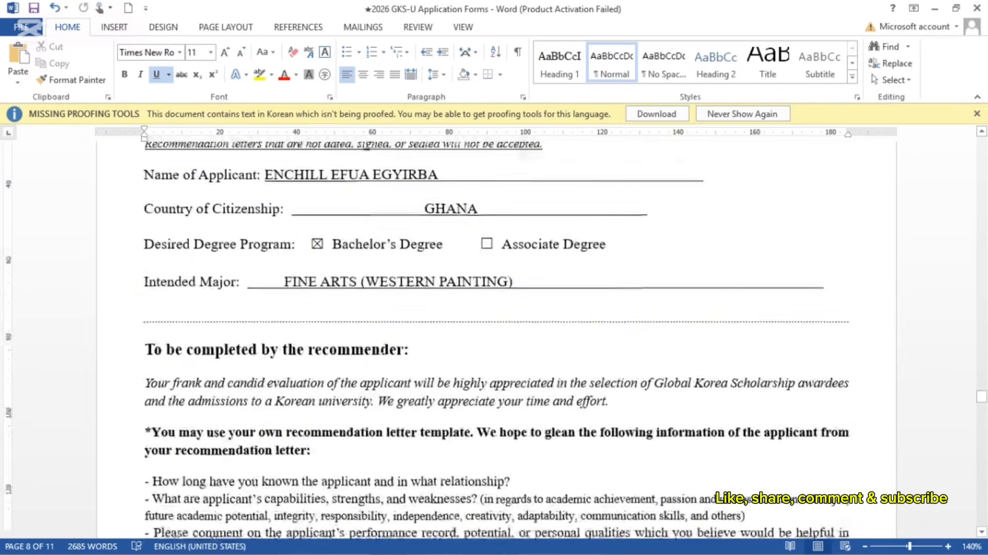
{"action": "scroll", "coordinate": [302, 456], "scroll_direction": "up", "scroll_amount": 1}
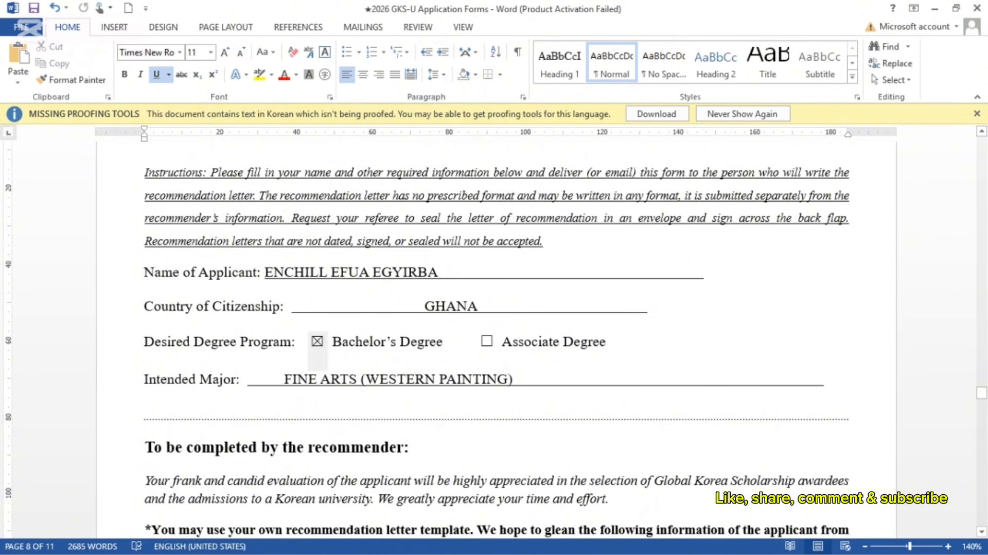
{"action": "scroll", "coordinate": [317, 355], "scroll_direction": "down", "scroll_amount": 6}
{"action": "scroll", "coordinate": [494, 339], "scroll_direction": "down", "scroll_amount": 3}
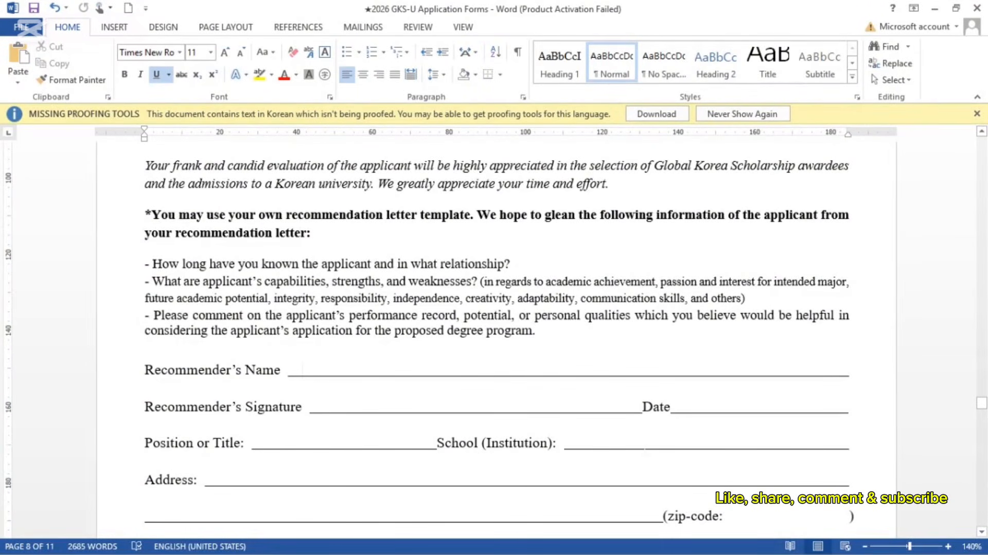
{"action": "scroll", "coordinate": [494, 337], "scroll_direction": "down", "scroll_amount": 3}
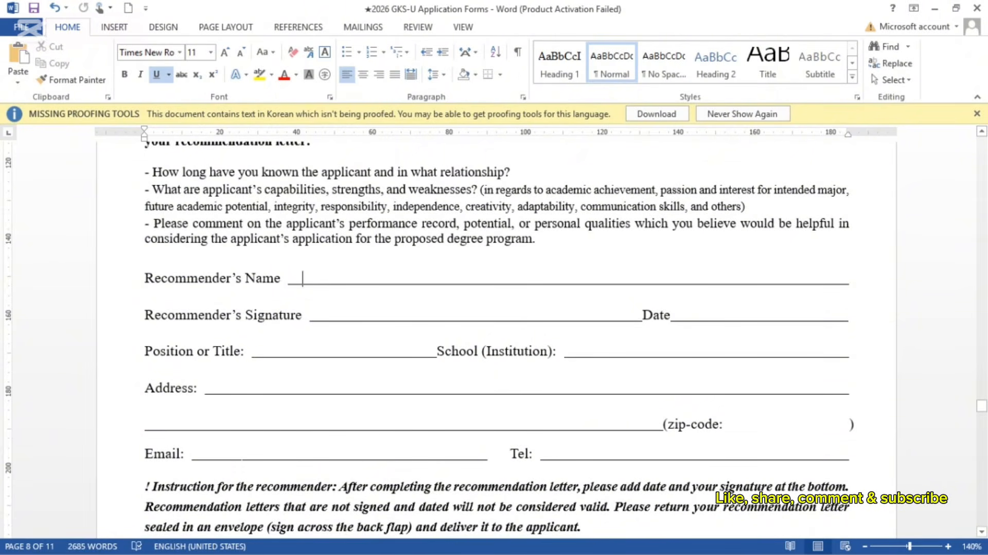
{"action": "scroll", "coordinate": [494, 337], "scroll_direction": "down", "scroll_amount": 5}
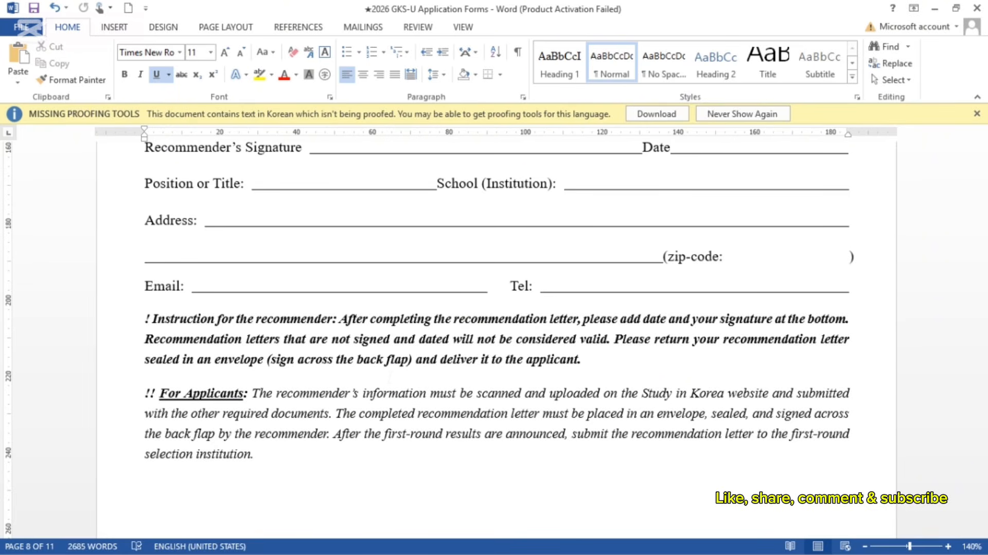
{"action": "scroll", "coordinate": [494, 335], "scroll_direction": "up", "scroll_amount": 15}
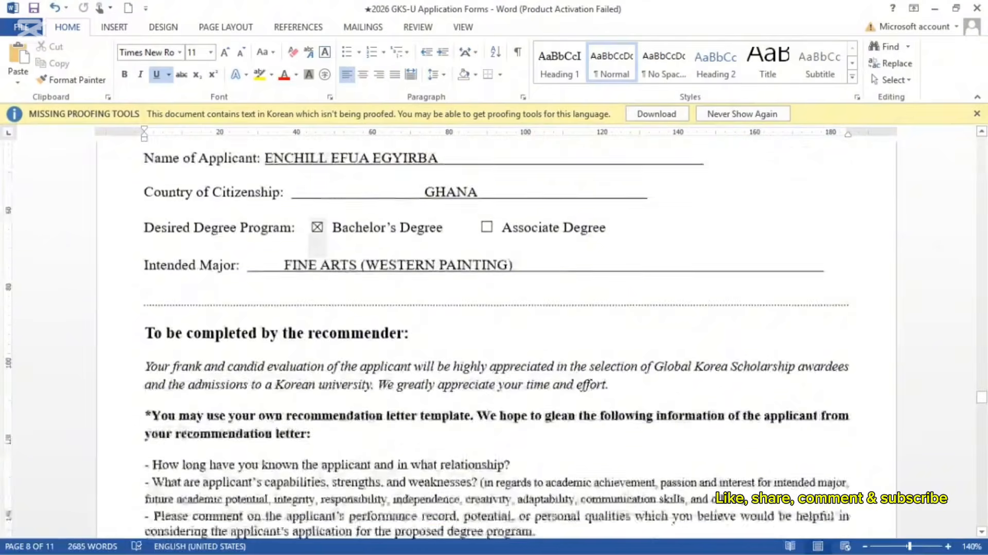
{"action": "scroll", "coordinate": [494, 334], "scroll_direction": "down", "scroll_amount": 4}
{"action": "scroll", "coordinate": [494, 335], "scroll_direction": "down", "scroll_amount": 4}
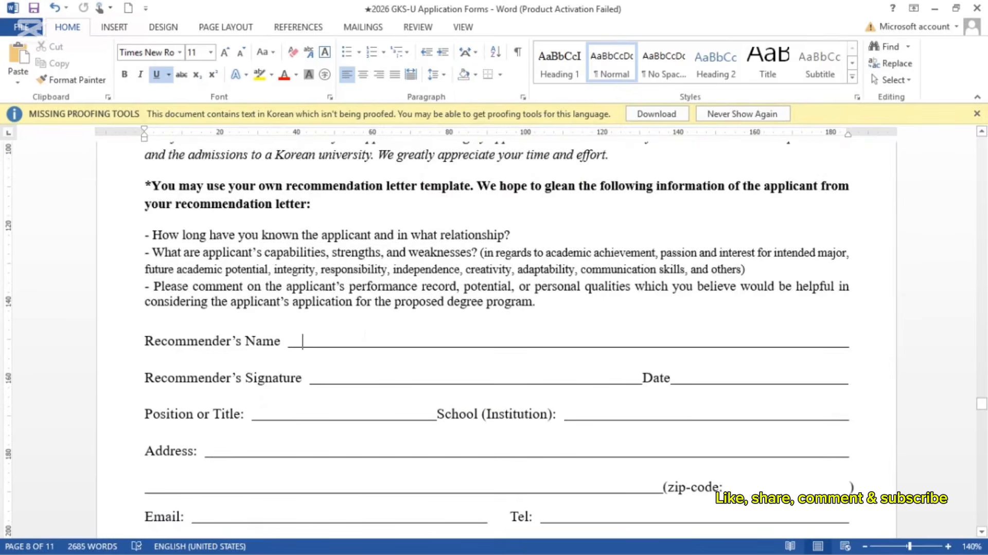
{"action": "scroll", "coordinate": [494, 341], "scroll_direction": "down", "scroll_amount": 4}
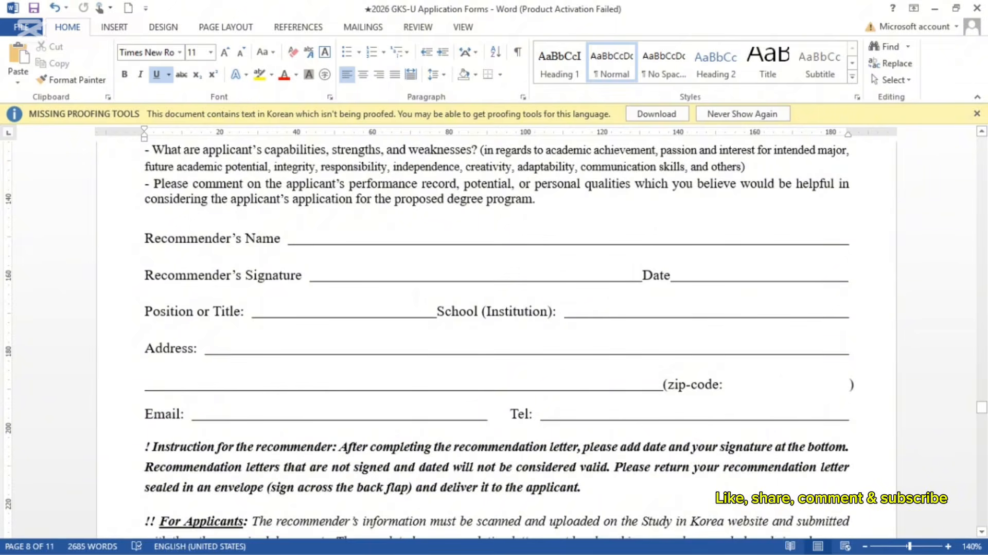
{"action": "scroll", "coordinate": [494, 341], "scroll_direction": "down", "scroll_amount": 5}
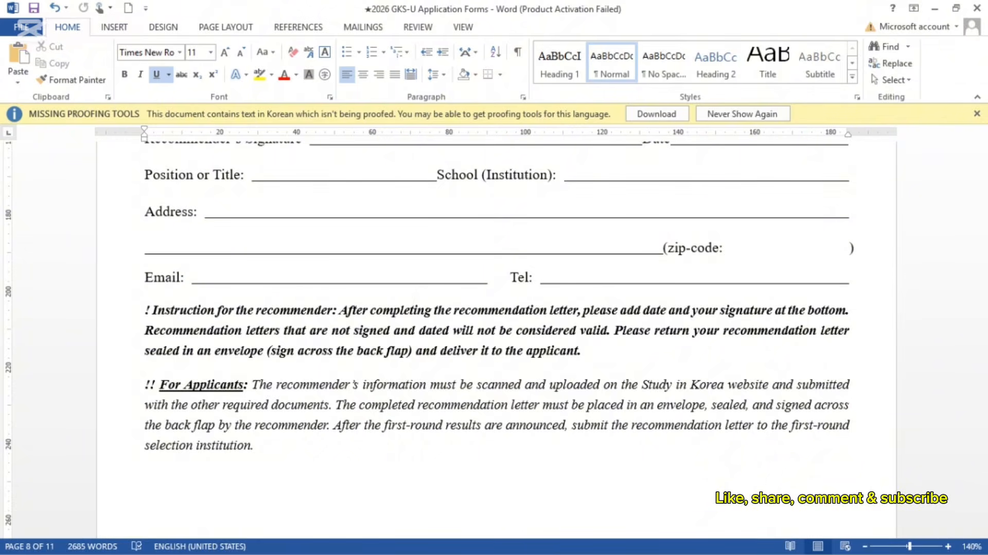
Step: Scroll past Form 4 to reach the Form 5 GKS Applicant Agreement pledges
{"action": "scroll", "coordinate": [494, 340], "scroll_direction": "up", "scroll_amount": 10}
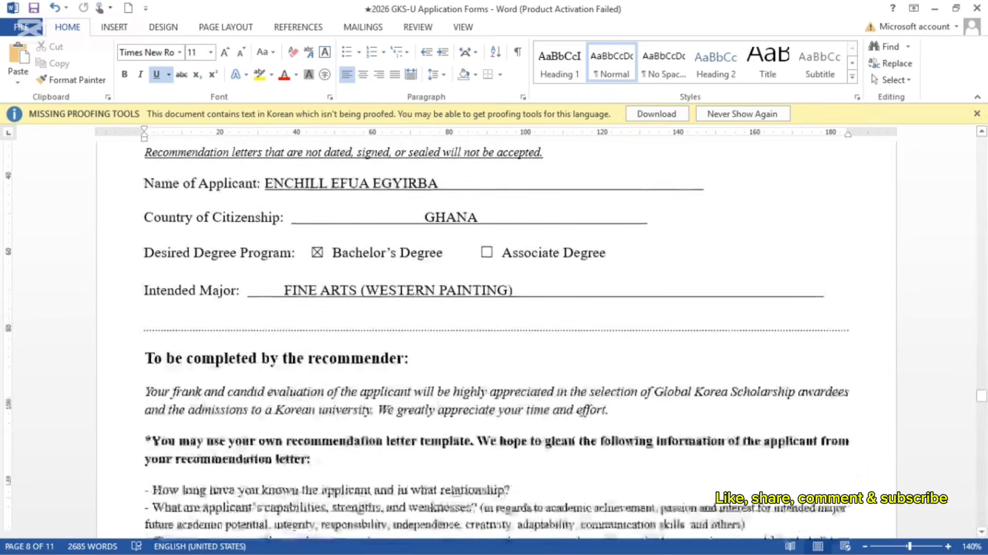
{"action": "scroll", "coordinate": [494, 339], "scroll_direction": "up", "scroll_amount": 3}
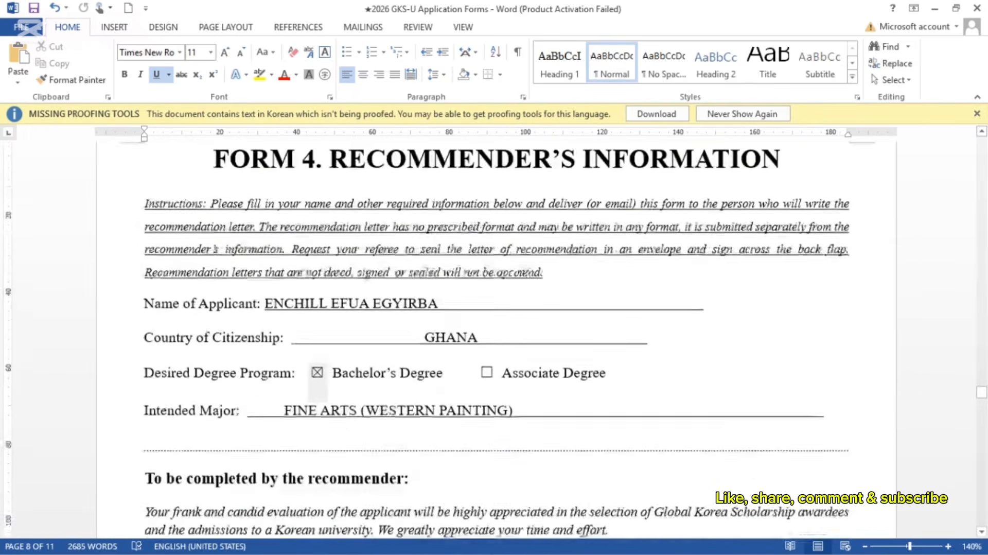
{"action": "scroll", "coordinate": [494, 340], "scroll_direction": "down", "scroll_amount": 1}
{"action": "scroll", "coordinate": [494, 340], "scroll_direction": "down", "scroll_amount": 5}
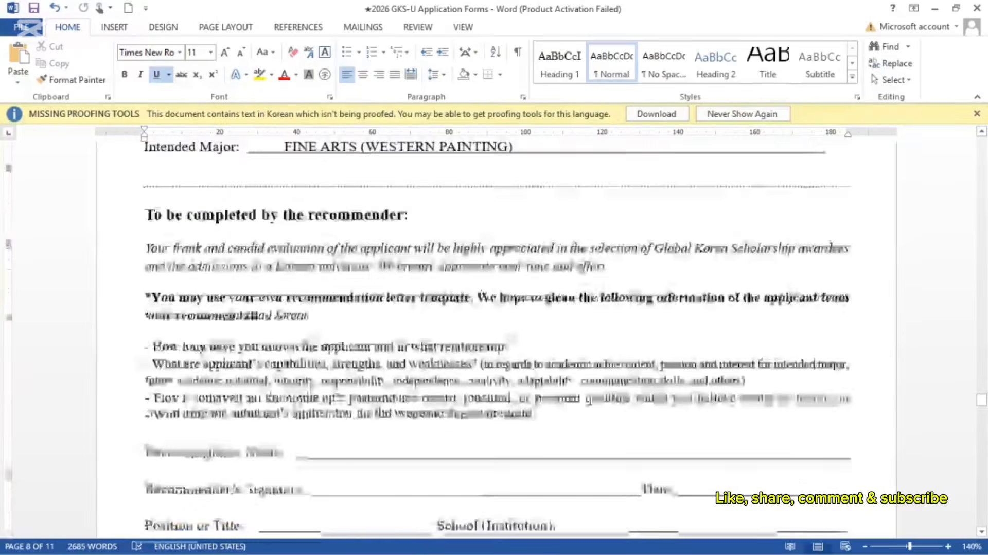
{"action": "scroll", "coordinate": [494, 340], "scroll_direction": "down", "scroll_amount": 3}
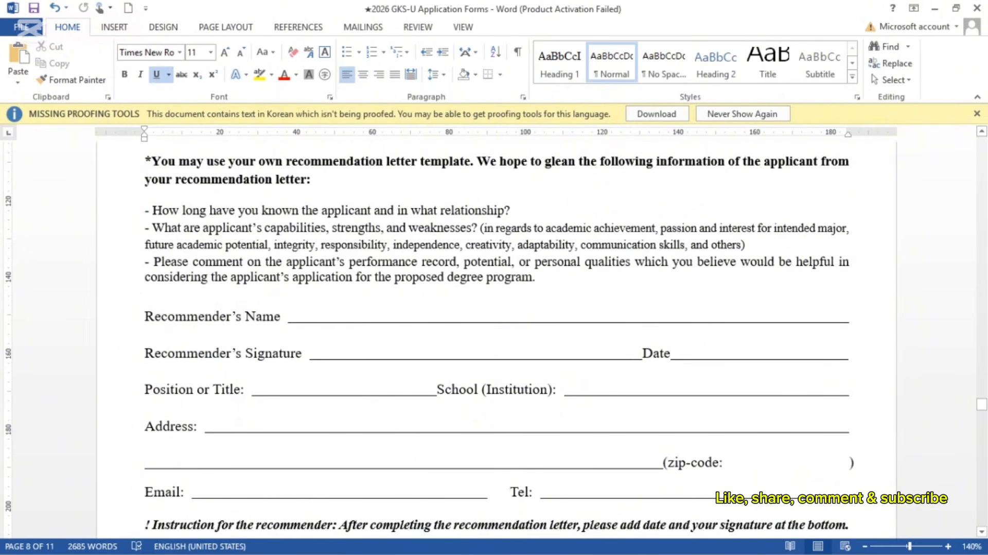
{"action": "scroll", "coordinate": [494, 334], "scroll_direction": "down", "scroll_amount": 3}
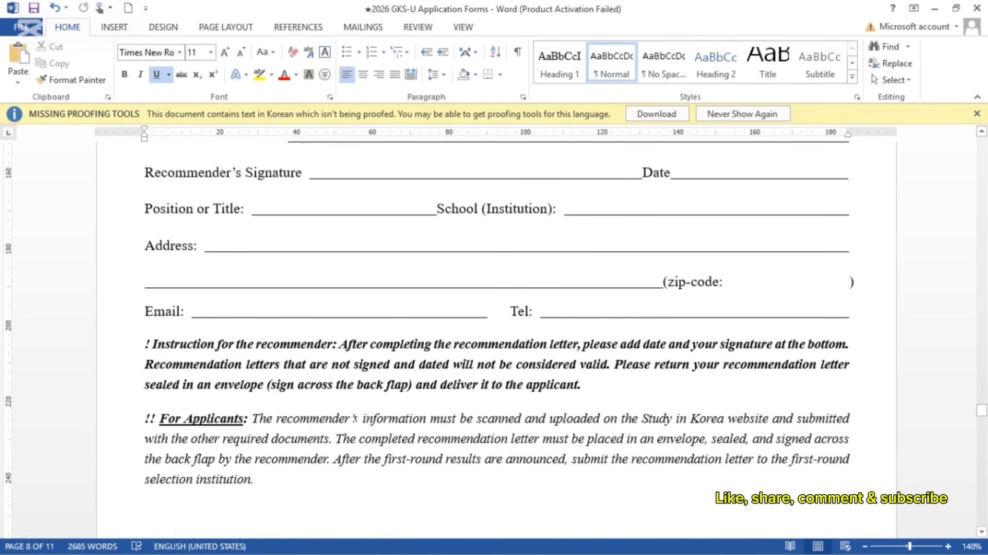
{"action": "scroll", "coordinate": [303, 299], "scroll_direction": "up", "scroll_amount": 3}
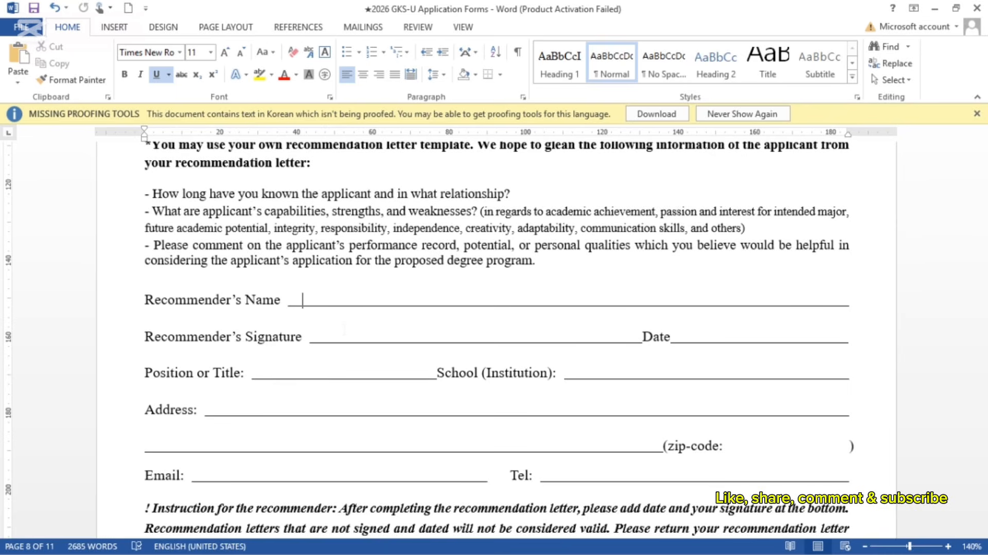
{"action": "scroll", "coordinate": [344, 329], "scroll_direction": "down", "scroll_amount": 5}
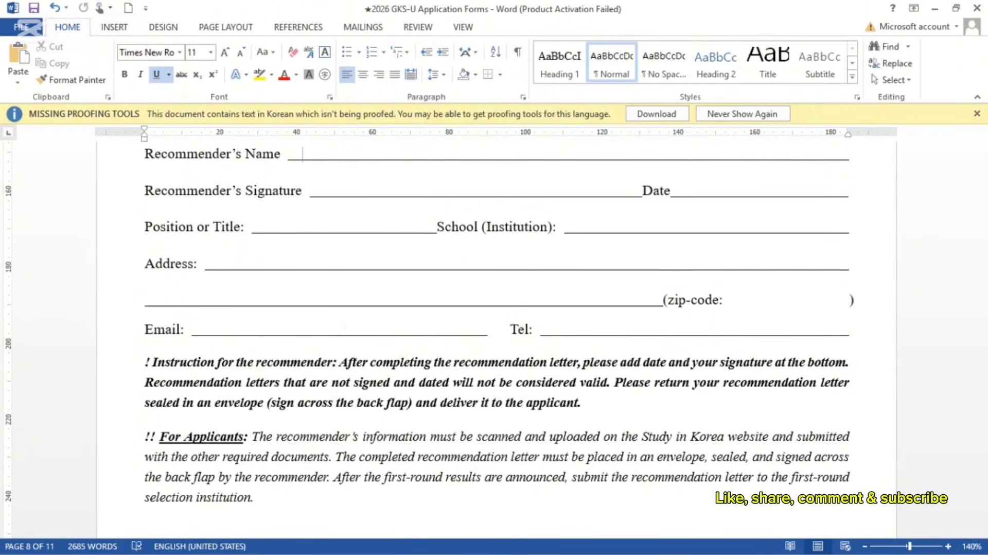
{"action": "scroll", "coordinate": [494, 340], "scroll_direction": "down", "scroll_amount": 15}
{"action": "scroll", "coordinate": [494, 339], "scroll_direction": "up", "scroll_amount": 5}
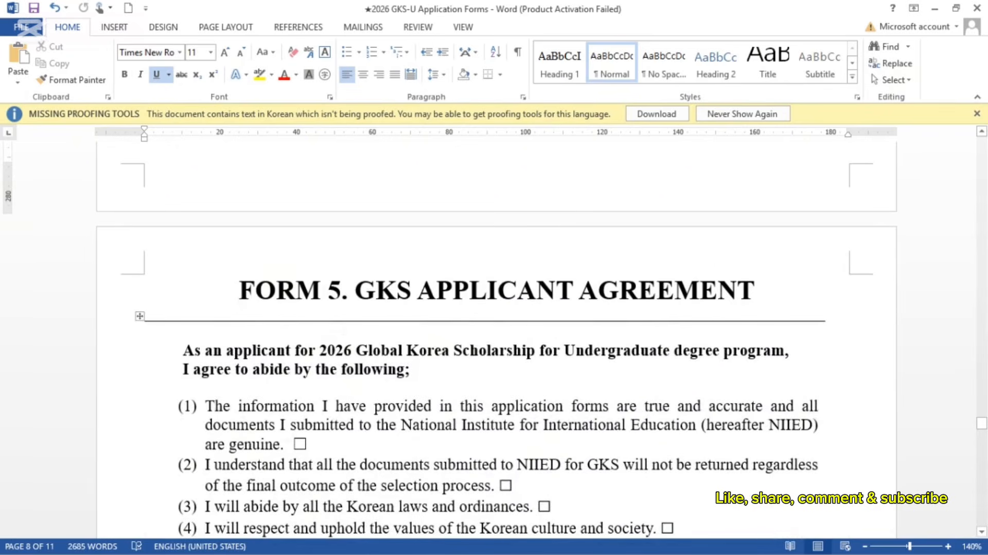
Step: Tick the agreement checkboxes for Form 5 statements (1) through (5)
{"action": "scroll", "coordinate": [494, 339], "scroll_direction": "down", "scroll_amount": 1}
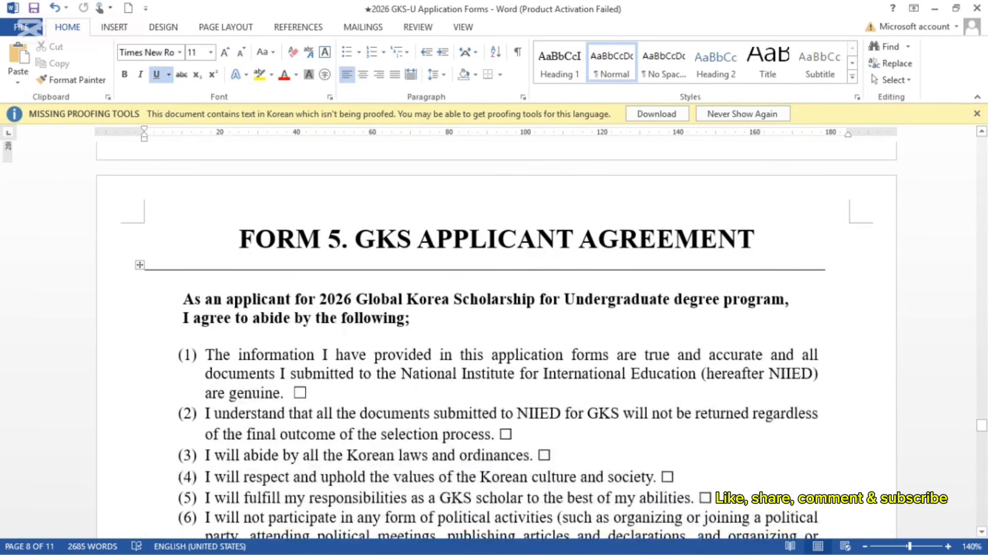
{"action": "scroll", "coordinate": [494, 340], "scroll_direction": "down", "scroll_amount": 2}
{"action": "left_click", "coordinate": [300, 271]}
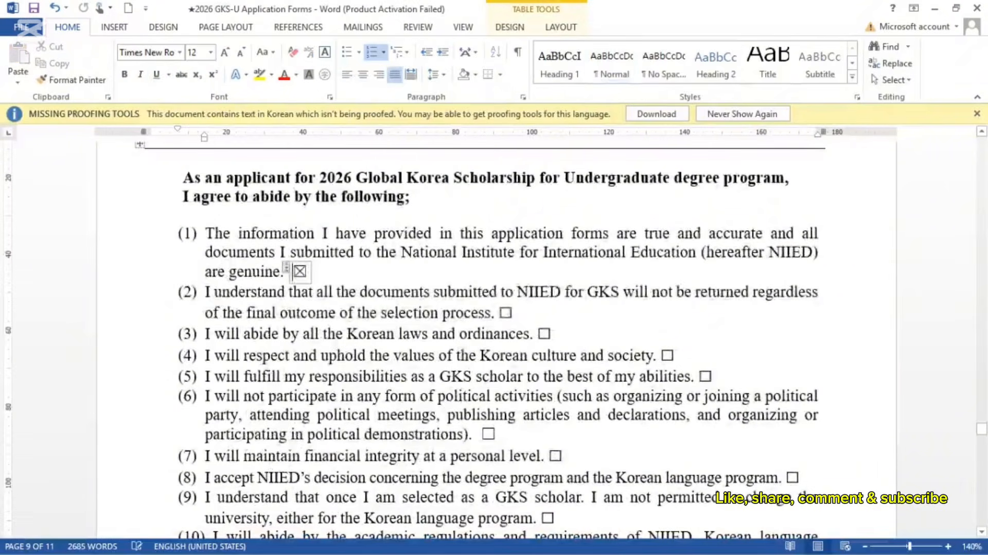
{"action": "left_click", "coordinate": [506, 313]}
{"action": "left_click", "coordinate": [544, 332]}
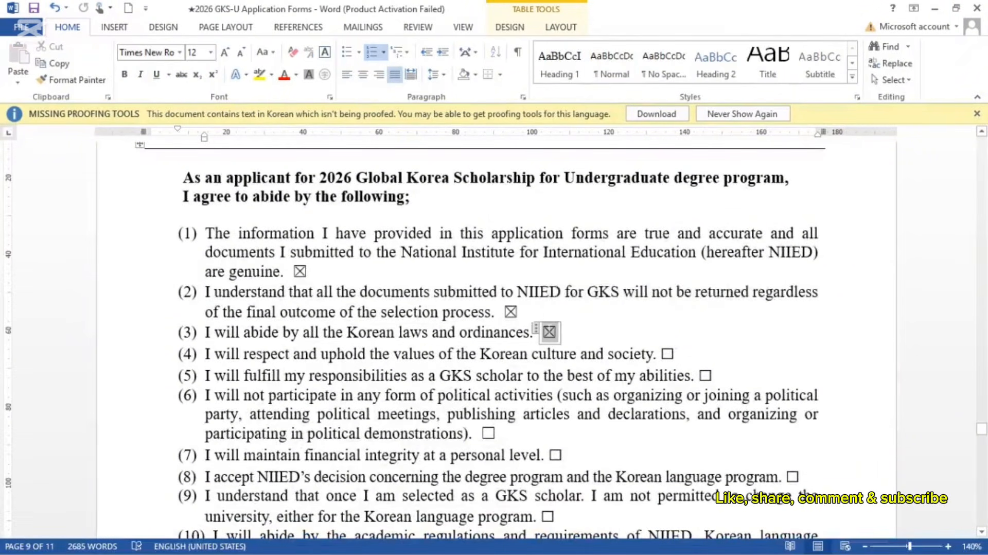
{"action": "left_click", "coordinate": [668, 353]}
{"action": "left_click", "coordinate": [710, 374]}
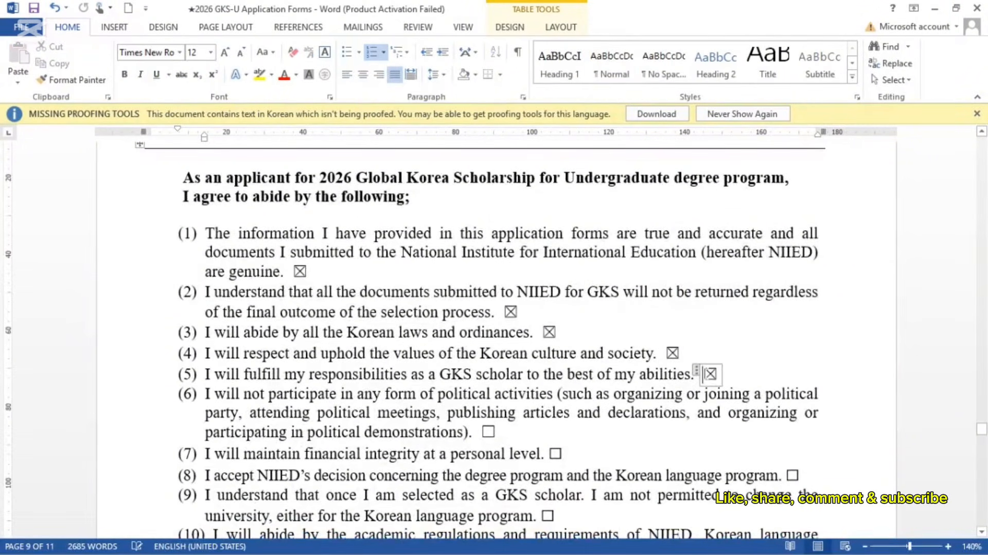
Step: Tick Agree for both the personal data and sensitive information collection agreements
{"action": "scroll", "coordinate": [704, 374], "scroll_direction": "down", "scroll_amount": 10}
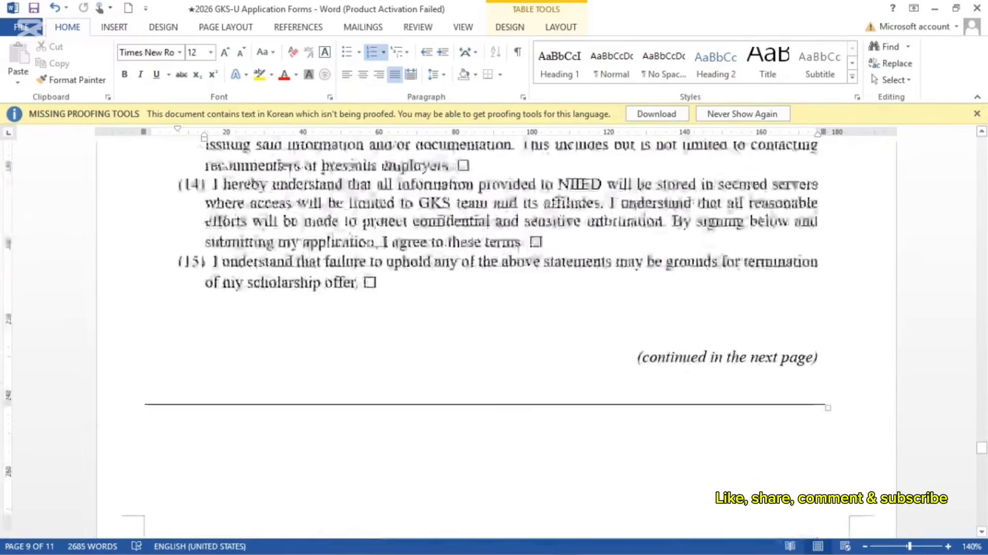
{"action": "scroll", "coordinate": [705, 379], "scroll_direction": "down", "scroll_amount": 8}
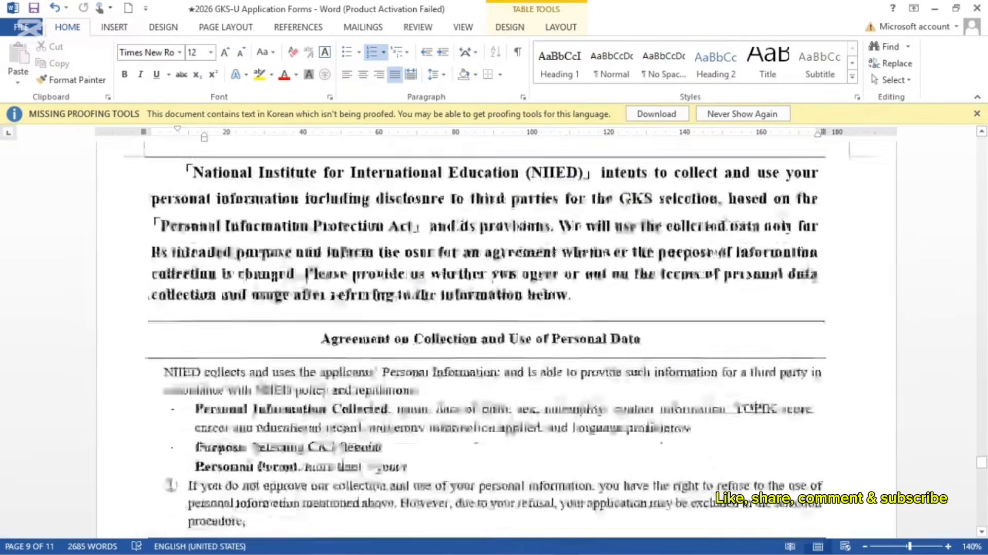
{"action": "scroll", "coordinate": [485, 343], "scroll_direction": "down", "scroll_amount": 4}
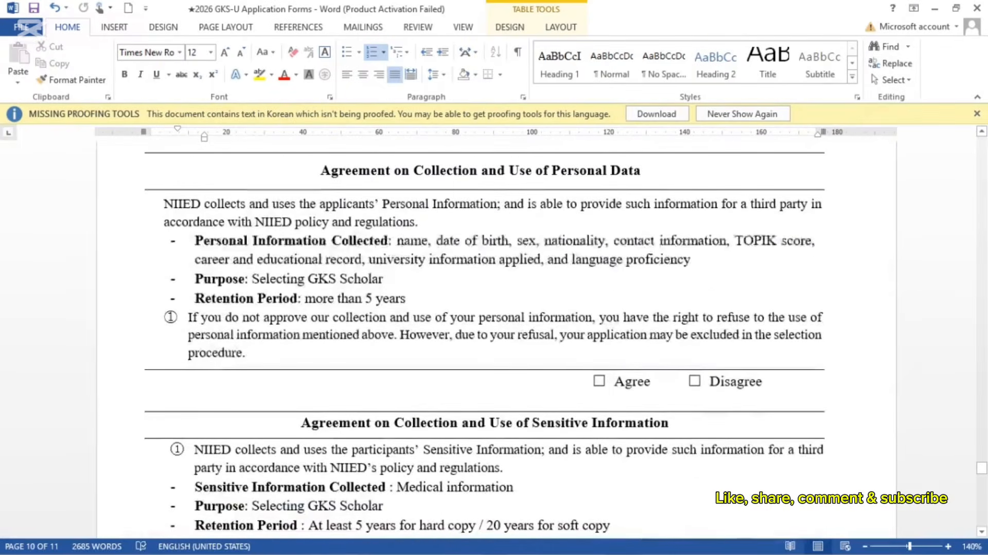
{"action": "left_click", "coordinate": [599, 381]}
{"action": "scroll", "coordinate": [599, 381], "scroll_direction": "down", "scroll_amount": 5}
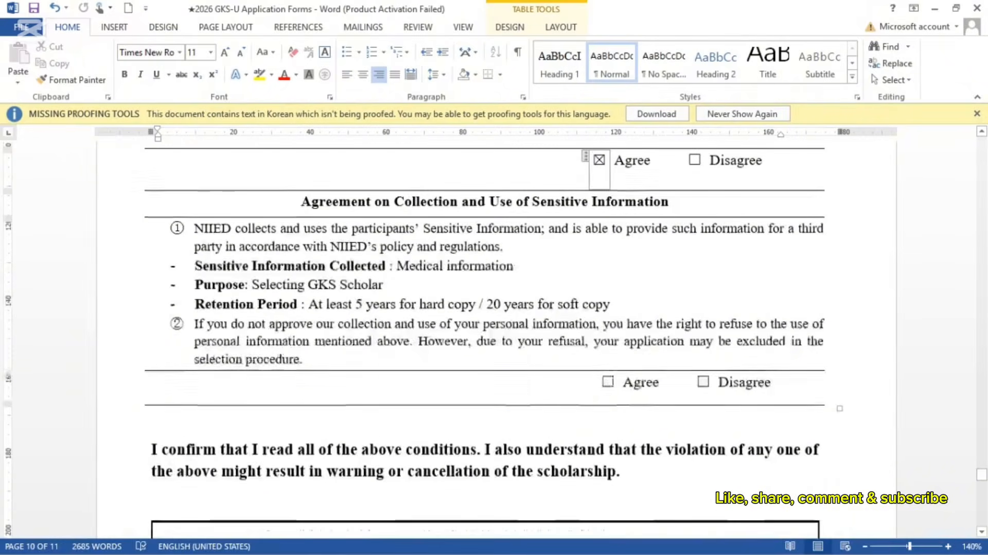
{"action": "left_click", "coordinate": [608, 381]}
{"action": "scroll", "coordinate": [609, 380], "scroll_direction": "down", "scroll_amount": 5}
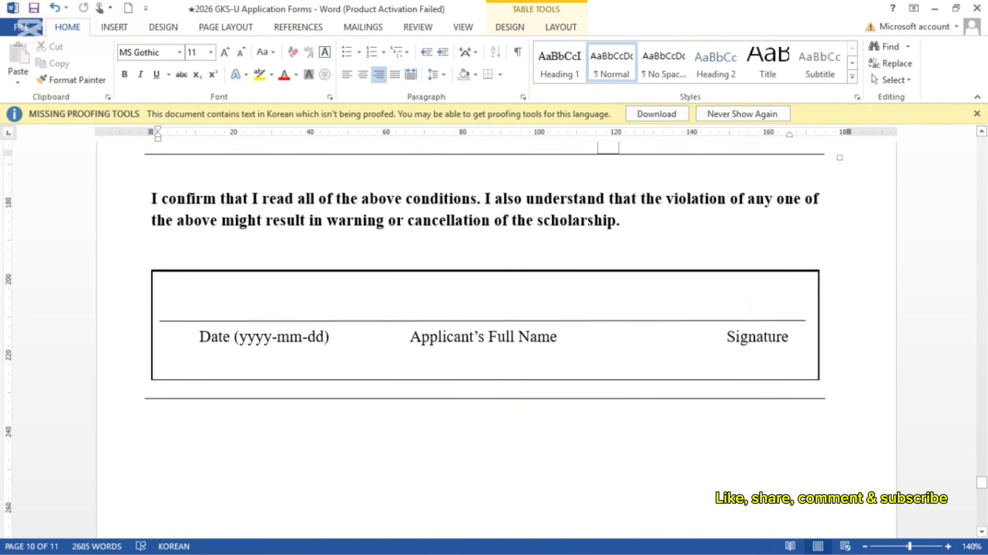
Step: Tick No for question 1 on infectious diseases in the Form 6 medical table
{"action": "scroll", "coordinate": [741, 198], "scroll_direction": "down", "scroll_amount": 5}
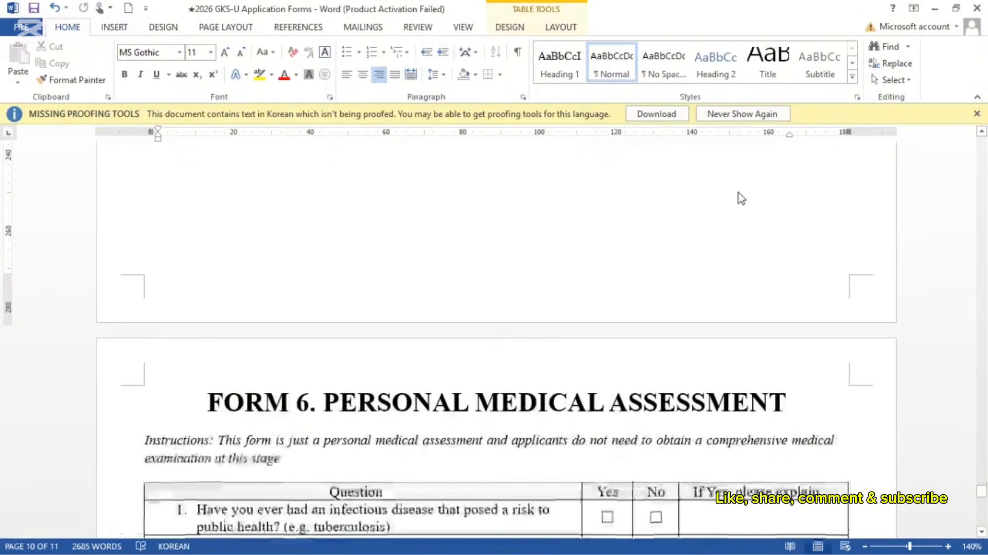
{"action": "scroll", "coordinate": [693, 294], "scroll_direction": "down", "scroll_amount": 4}
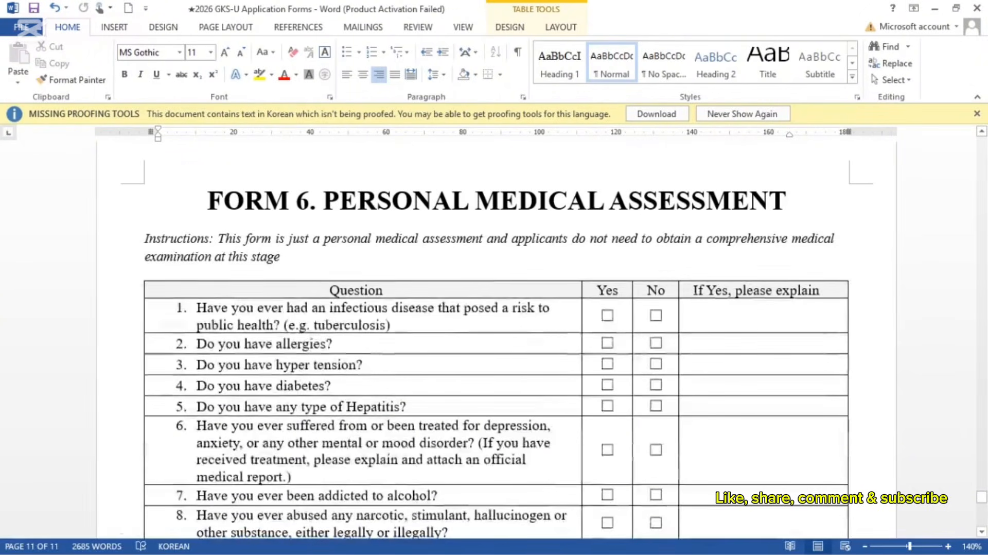
{"action": "scroll", "coordinate": [497, 340], "scroll_direction": "down", "scroll_amount": 3}
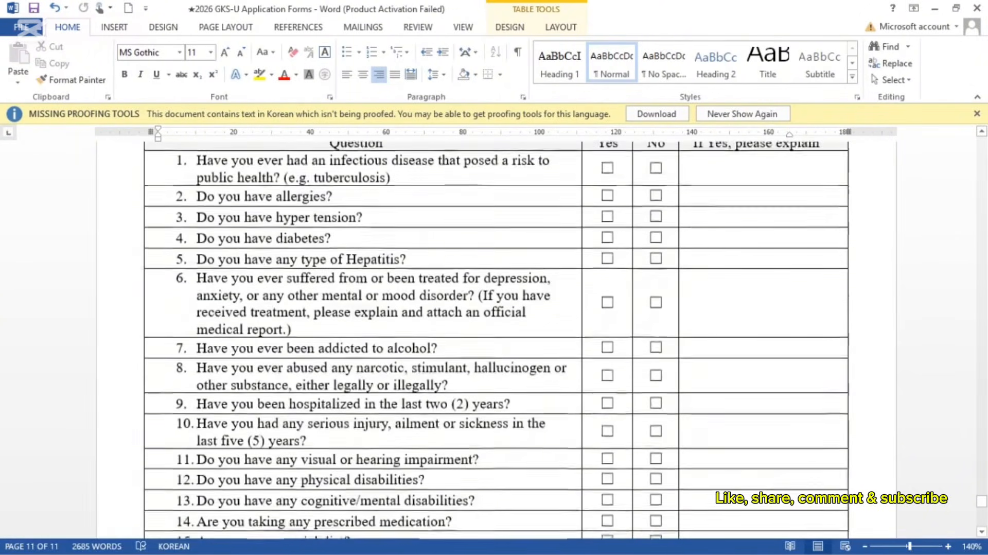
{"action": "scroll", "coordinate": [497, 339], "scroll_direction": "up", "scroll_amount": 1}
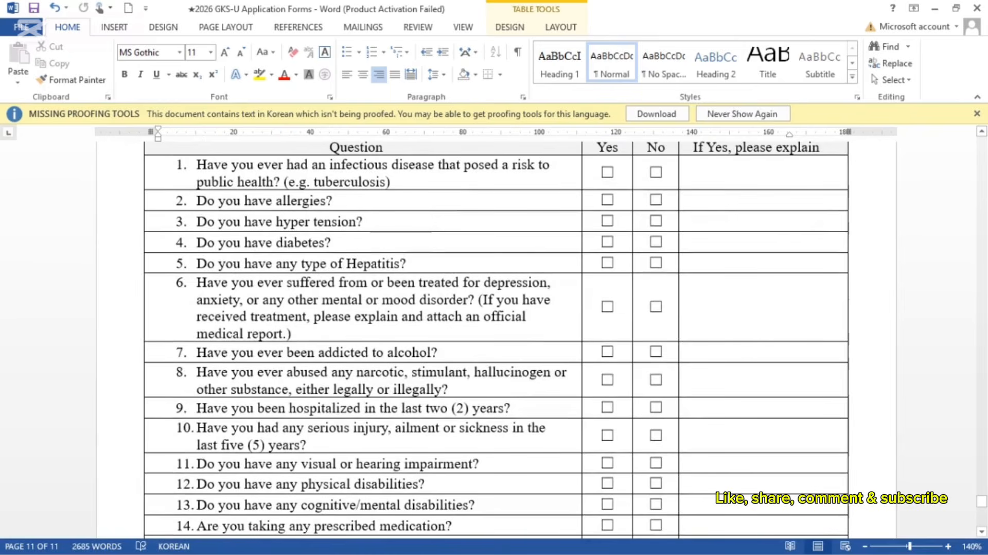
{"action": "left_click", "coordinate": [656, 172]}
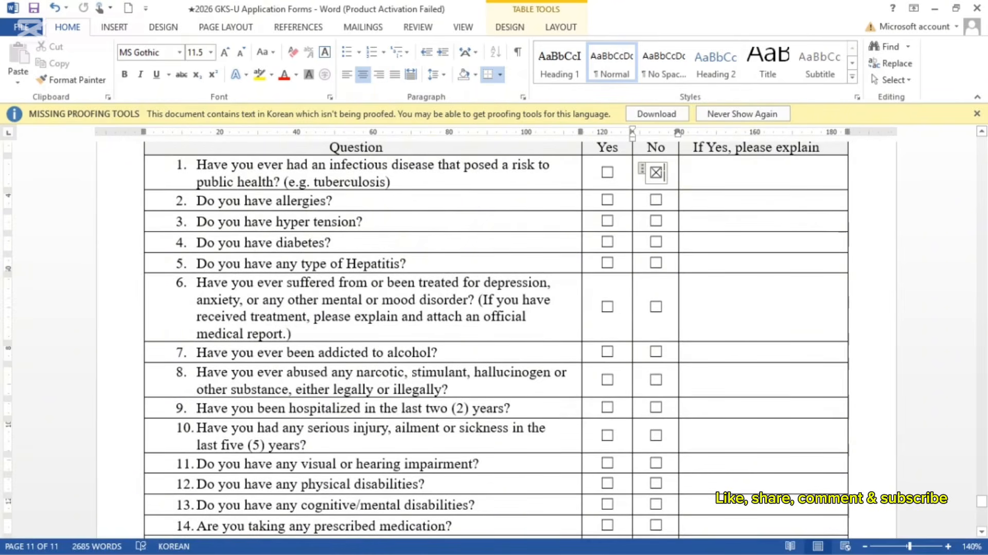
{"action": "scroll", "coordinate": [494, 340], "scroll_direction": "down", "scroll_amount": 4}
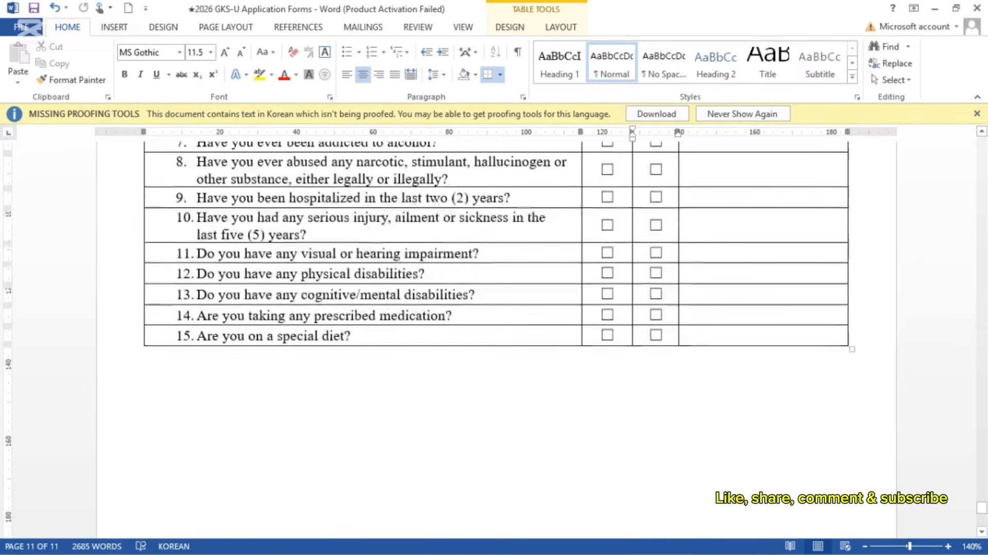
{"action": "scroll", "coordinate": [494, 334], "scroll_direction": "down", "scroll_amount": 7}
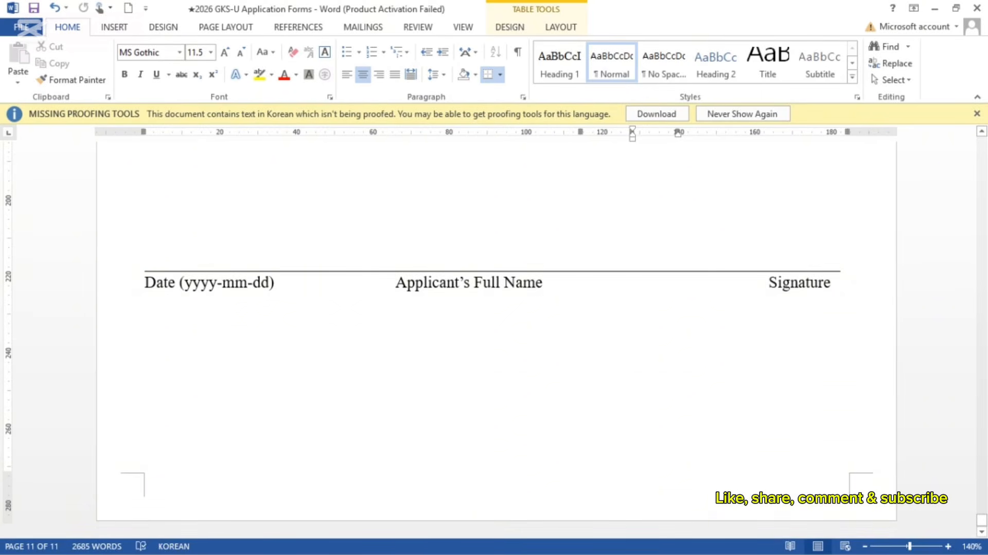
Step: Scroll back up to review the applicant information and university-choice sections on page 2
{"action": "scroll", "coordinate": [494, 335], "scroll_direction": "up", "scroll_amount": 20}
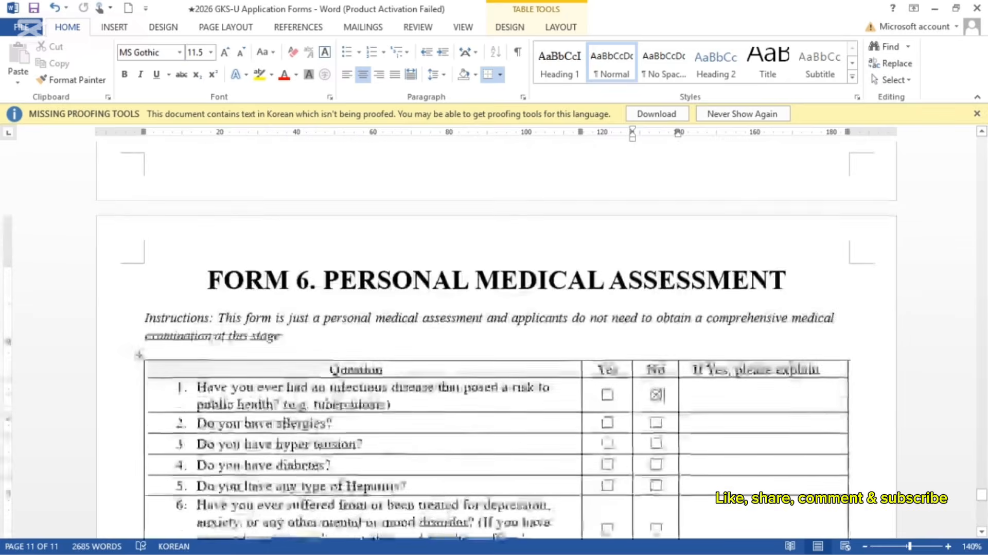
{"action": "scroll", "coordinate": [690, 344], "scroll_direction": "up", "scroll_amount": 20}
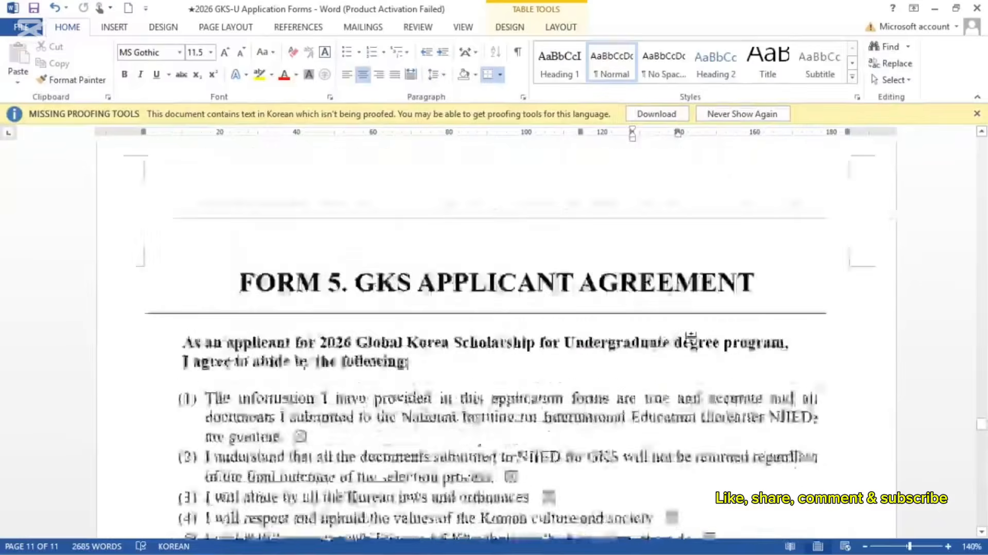
{"action": "scroll", "coordinate": [496, 339], "scroll_direction": "up", "scroll_amount": 15}
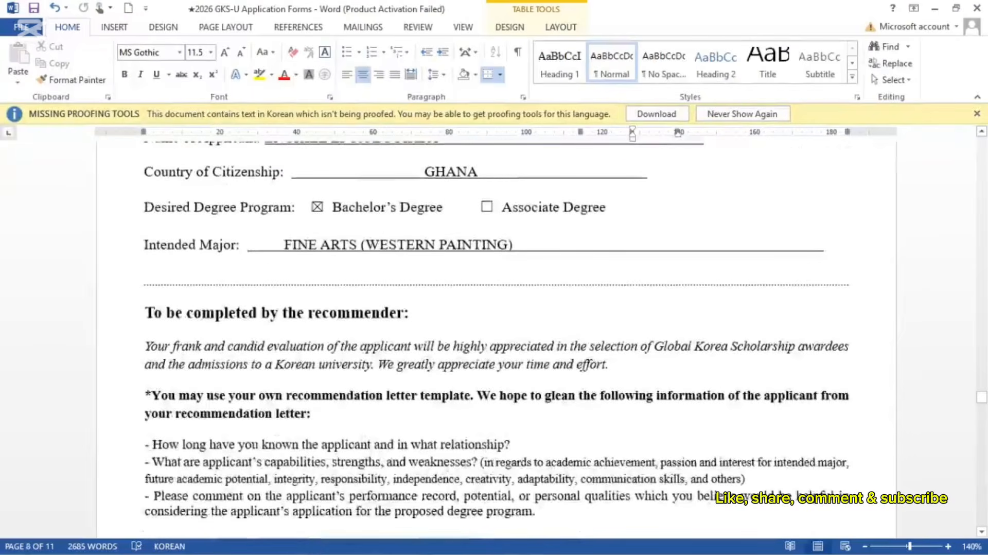
{"action": "scroll", "coordinate": [494, 334], "scroll_direction": "up", "scroll_amount": 4}
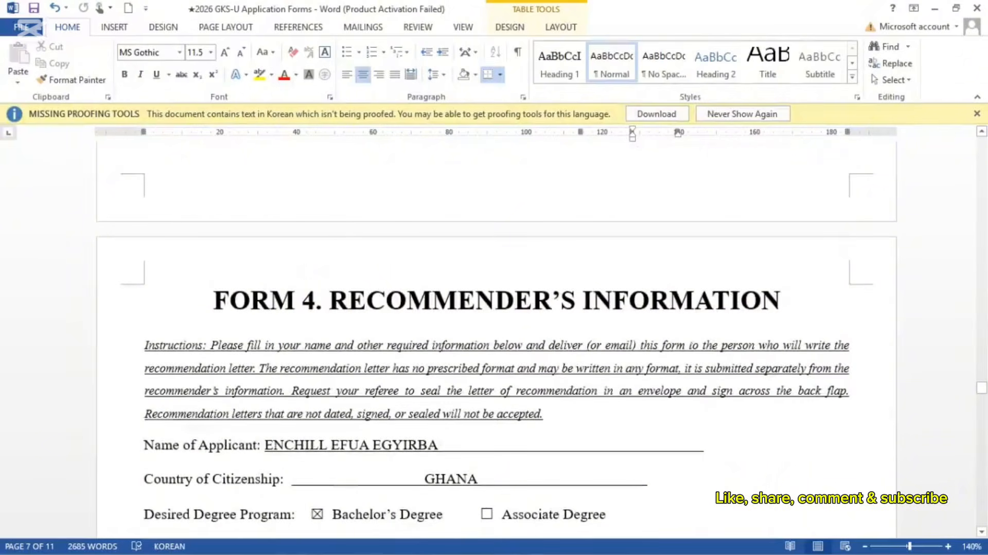
{"action": "scroll", "coordinate": [494, 340], "scroll_direction": "down", "scroll_amount": 3}
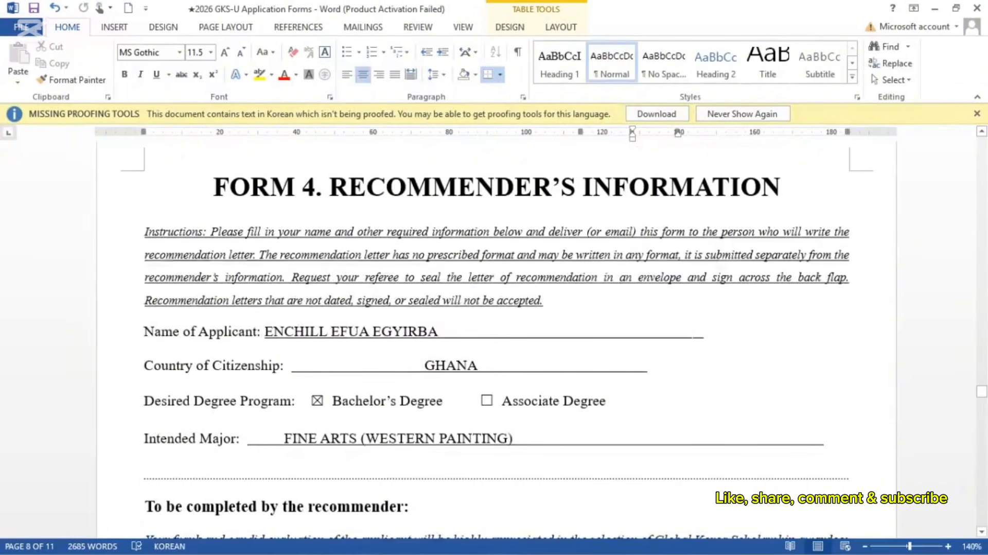
{"action": "scroll", "coordinate": [496, 339], "scroll_direction": "down", "scroll_amount": 3}
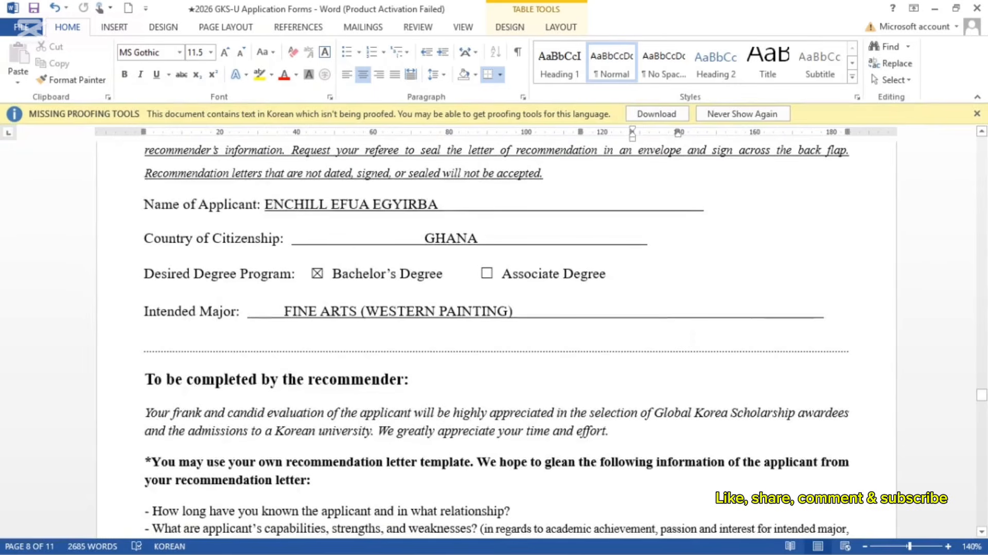
{"action": "scroll", "coordinate": [496, 340], "scroll_direction": "up", "scroll_amount": 3}
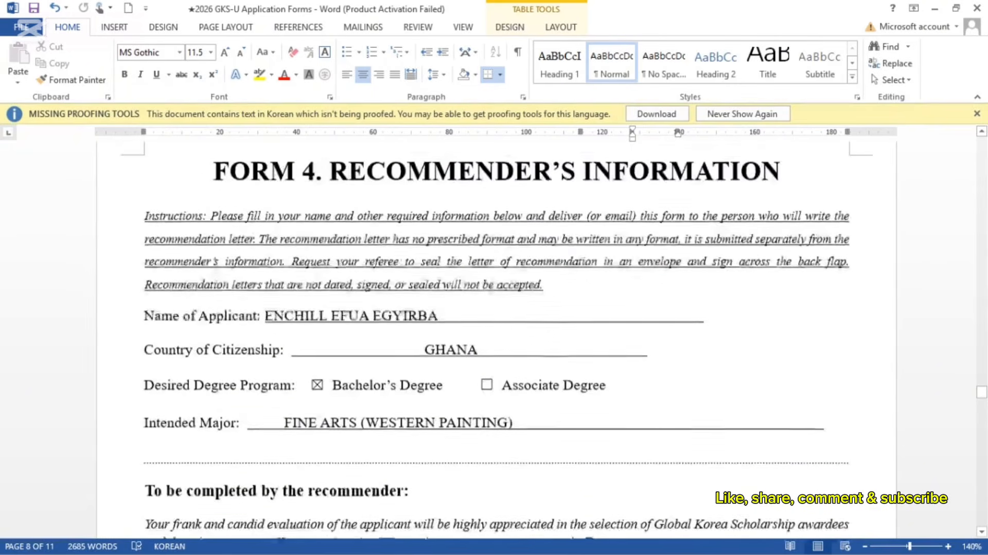
{"action": "scroll", "coordinate": [691, 343], "scroll_direction": "up", "scroll_amount": 9}
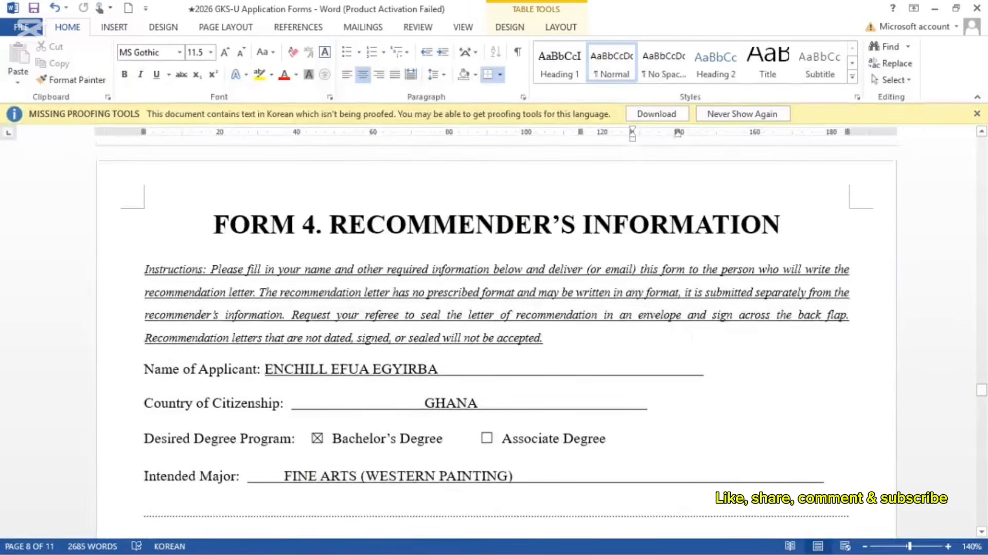
{"action": "scroll", "coordinate": [496, 340], "scroll_direction": "up", "scroll_amount": 15}
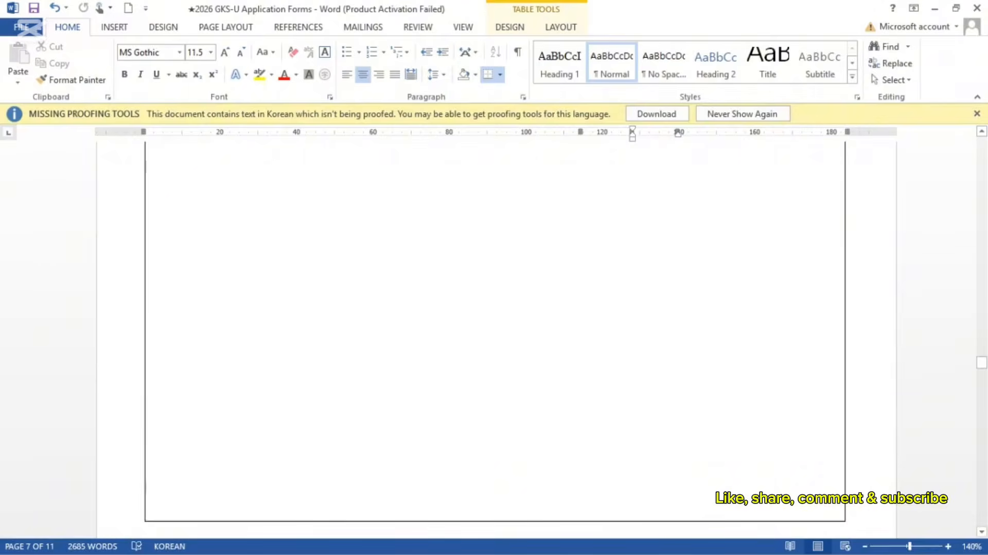
{"action": "scroll", "coordinate": [496, 339], "scroll_direction": "up", "scroll_amount": 20}
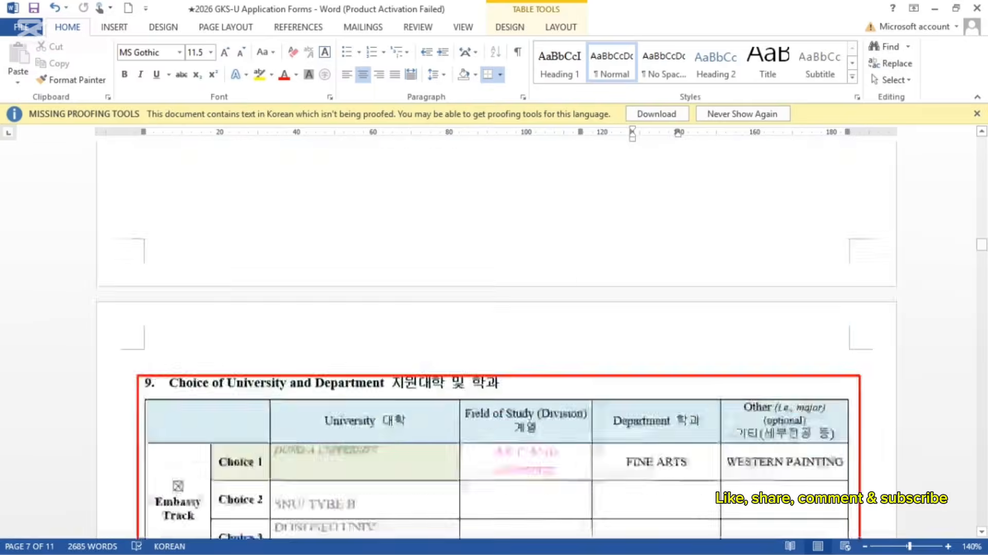